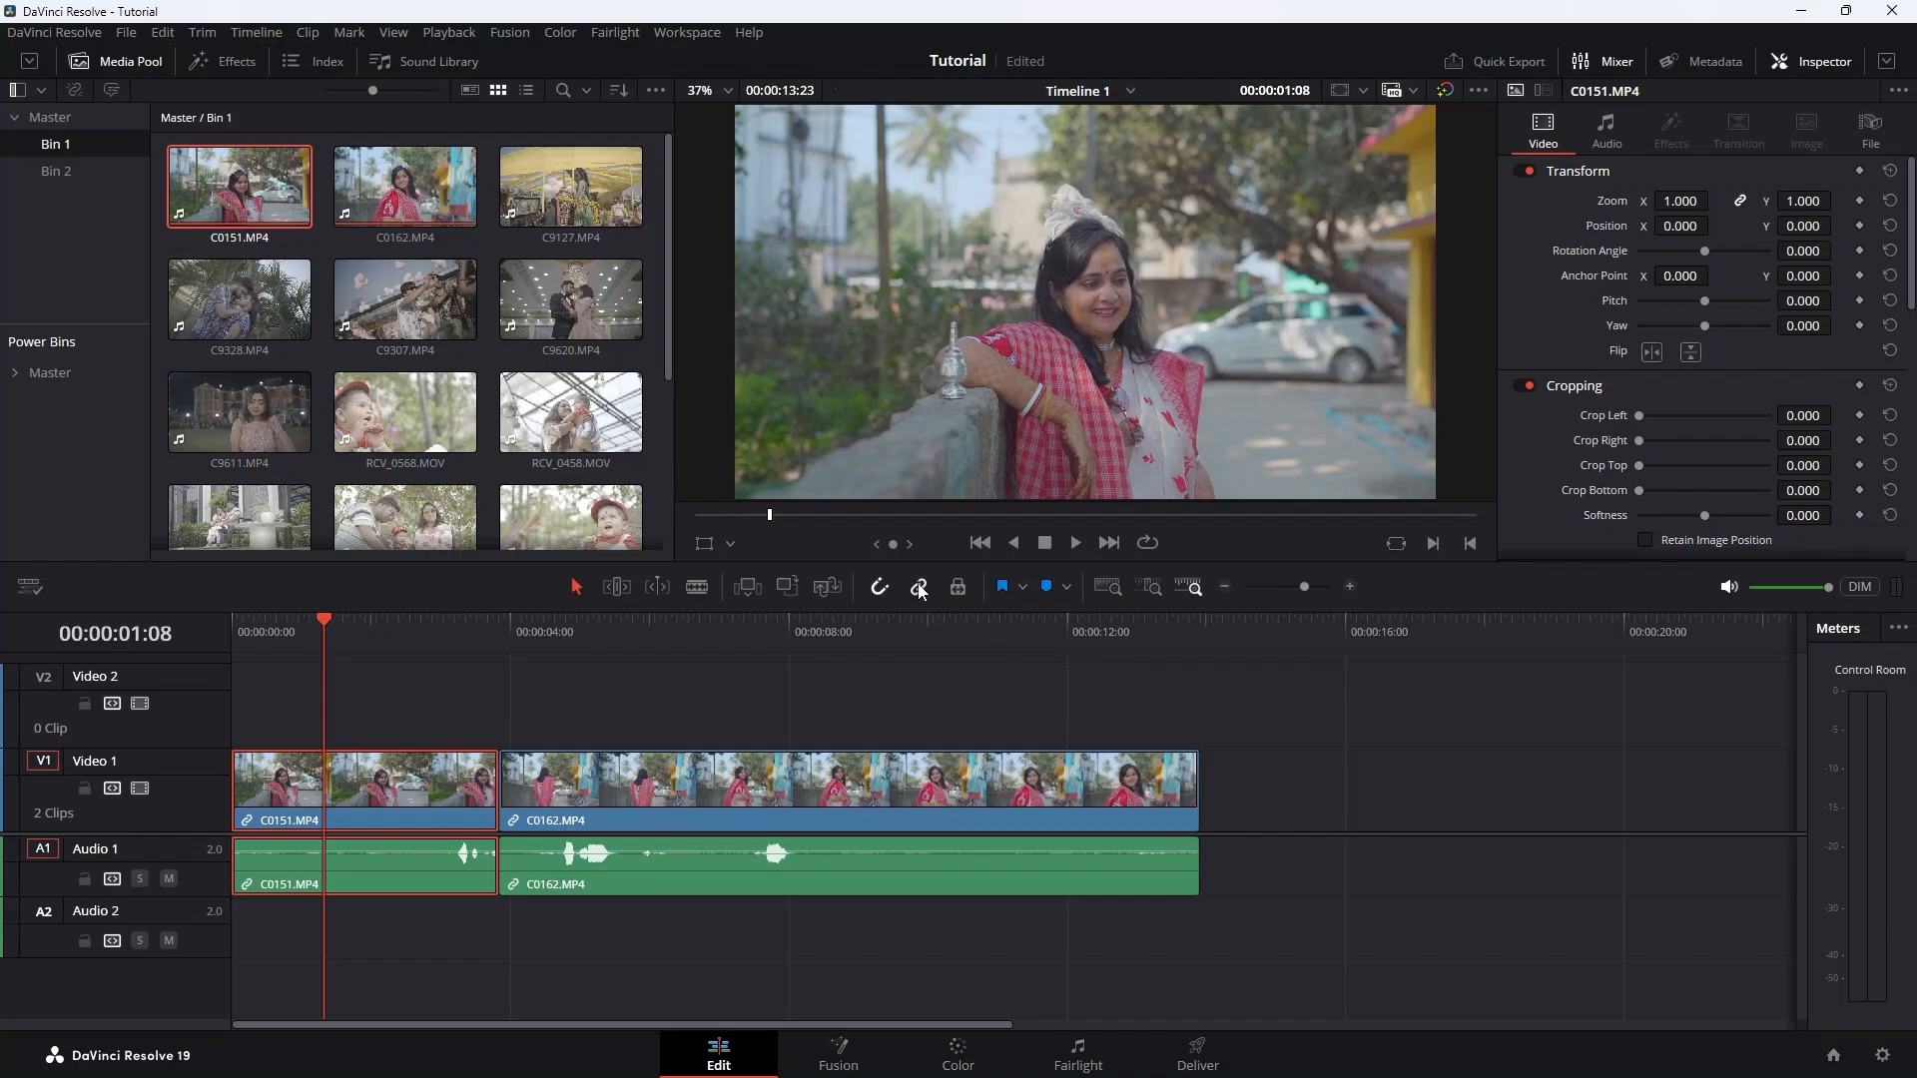
Step: Try selecting C0151's linked audio and video, then delete the whole clip and undo it
ctrl+click(360, 861)
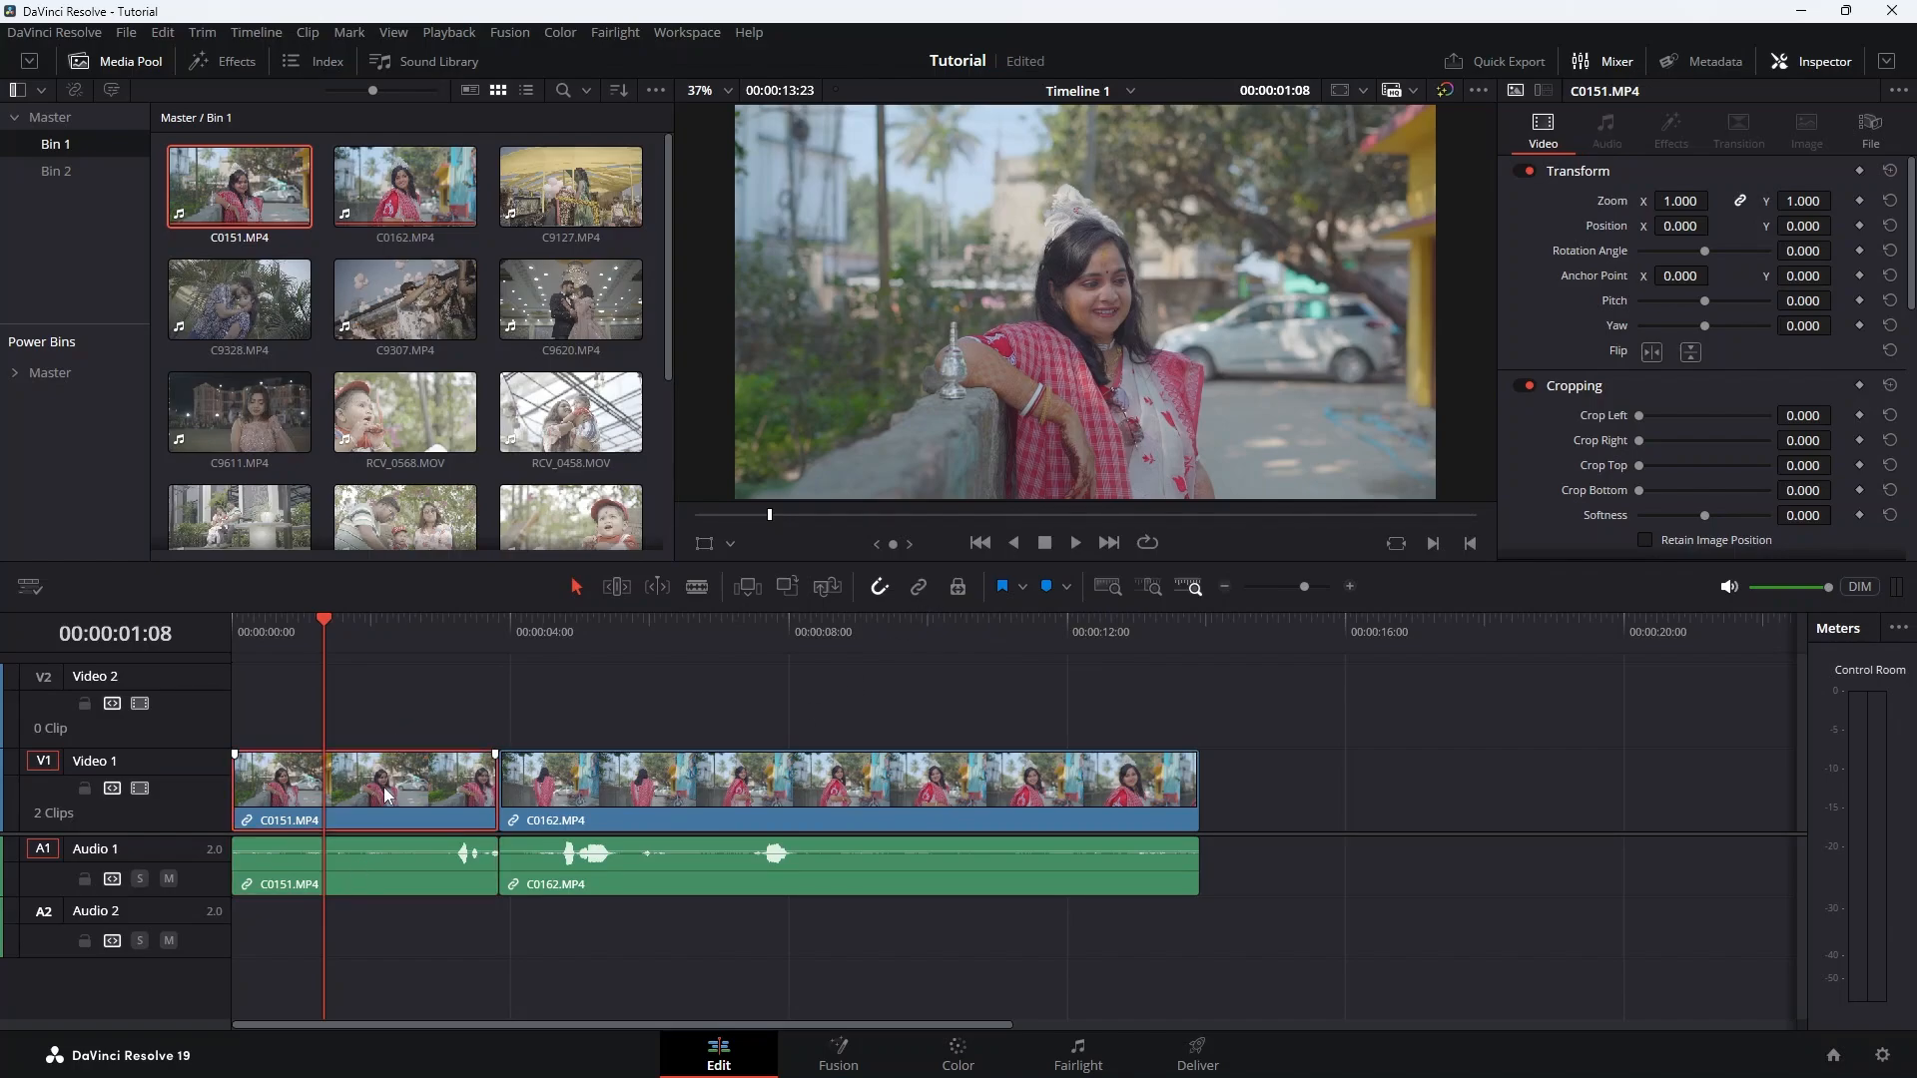
click(386, 891)
click(391, 801)
click(395, 870)
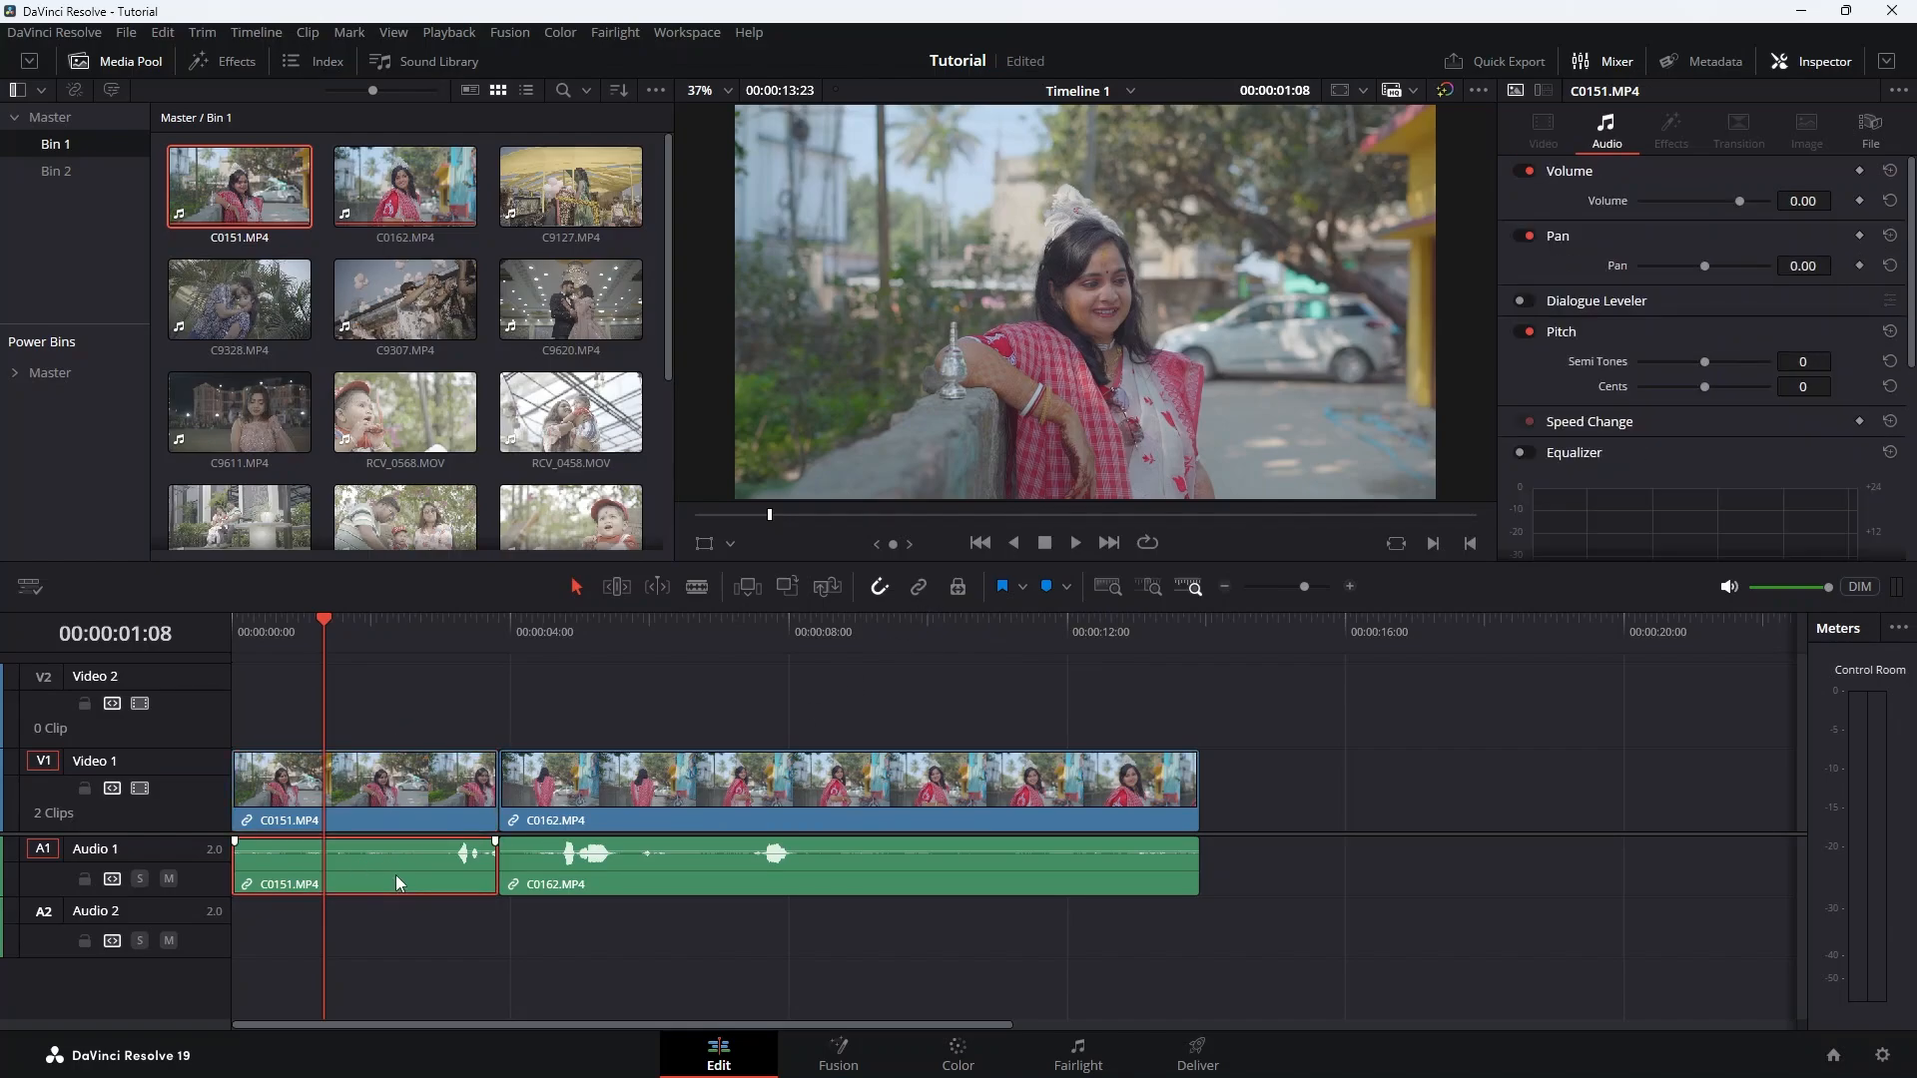
click(395, 794)
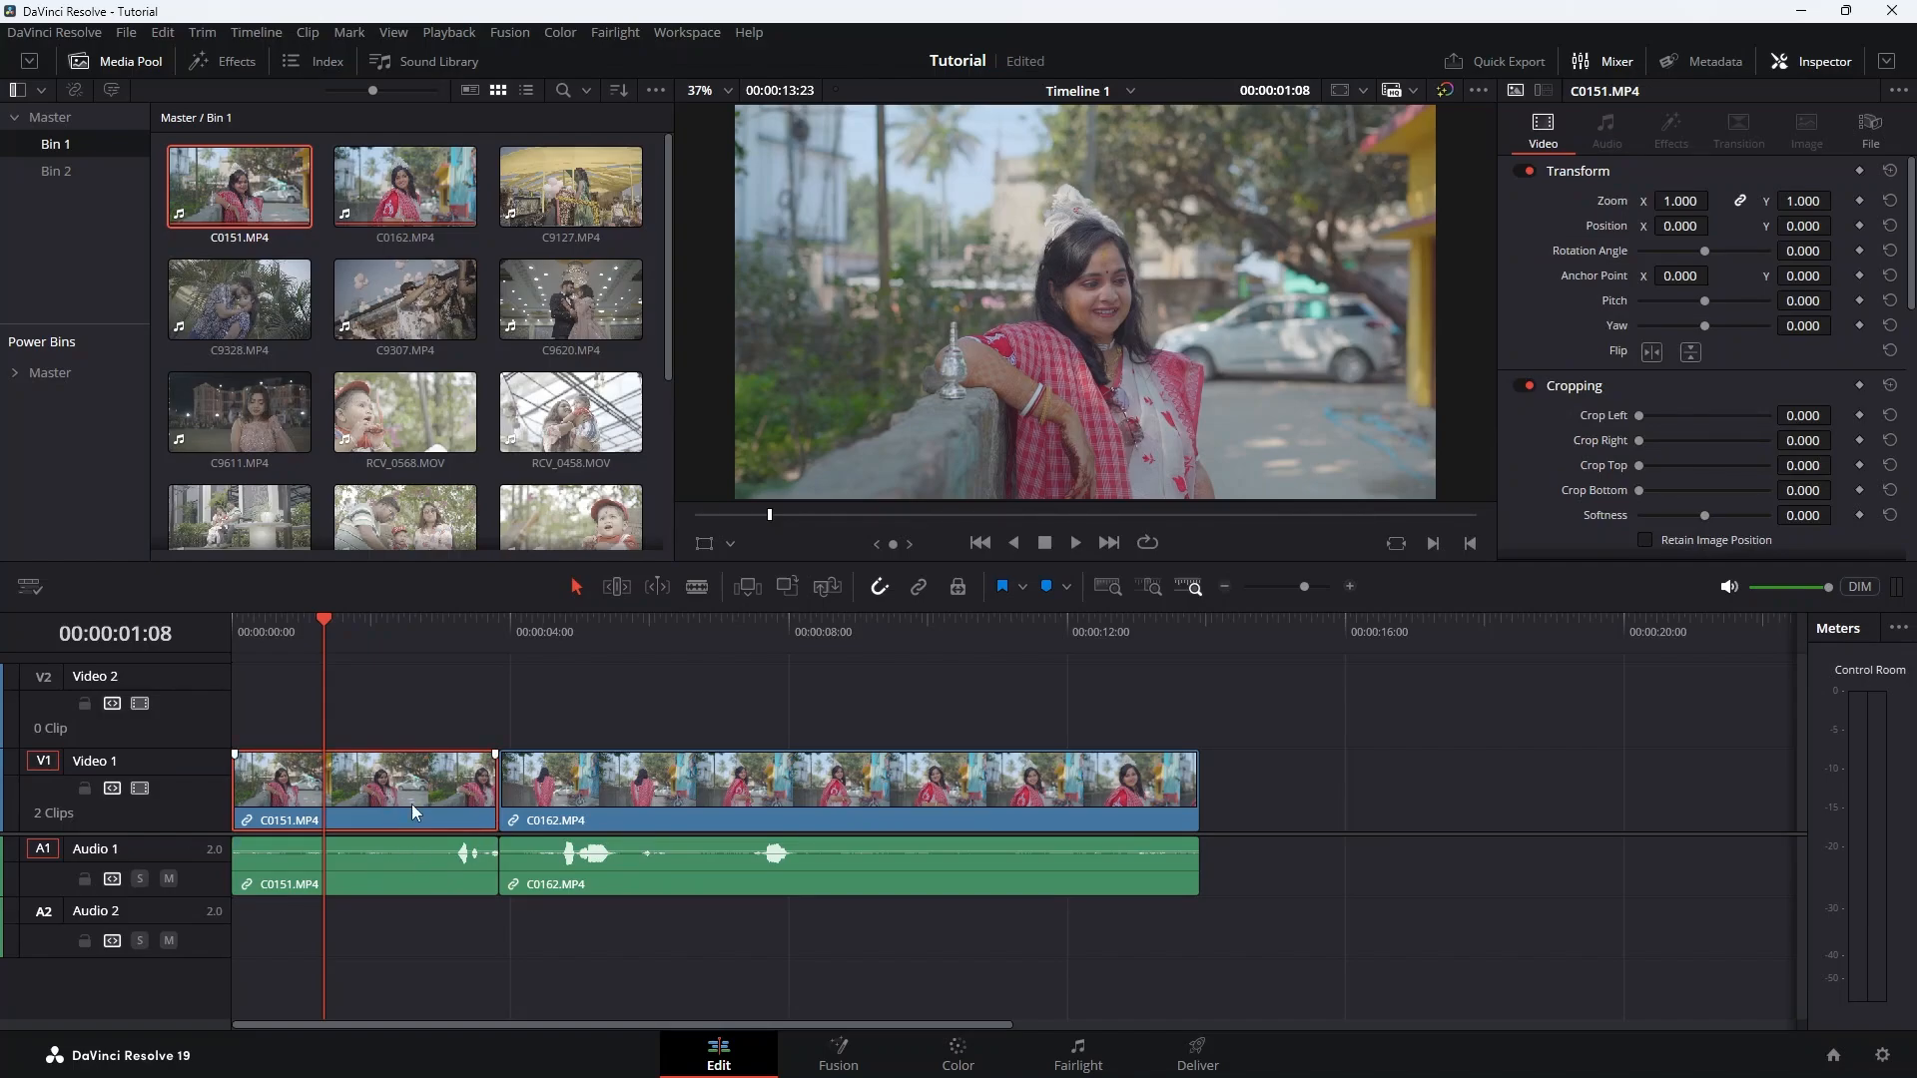
click(392, 874)
key(Delete)
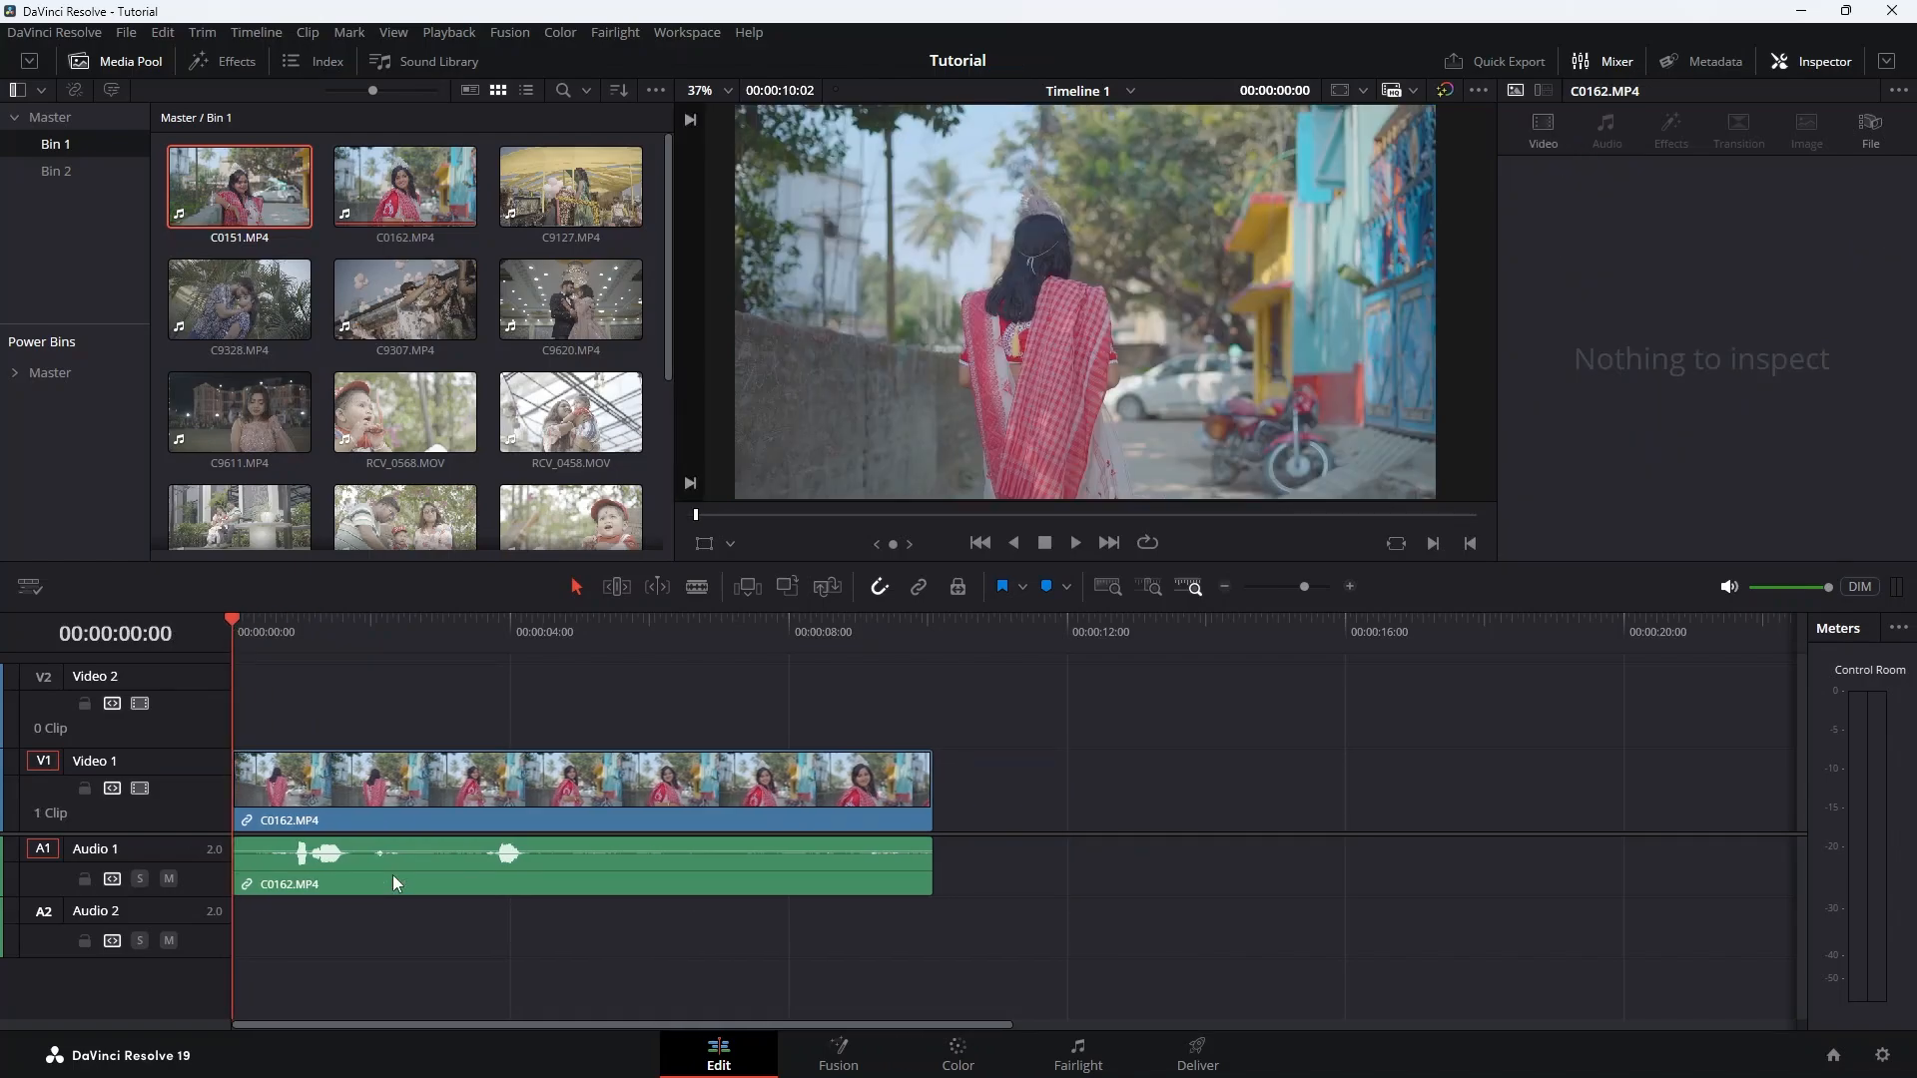
key(ctrl+z)
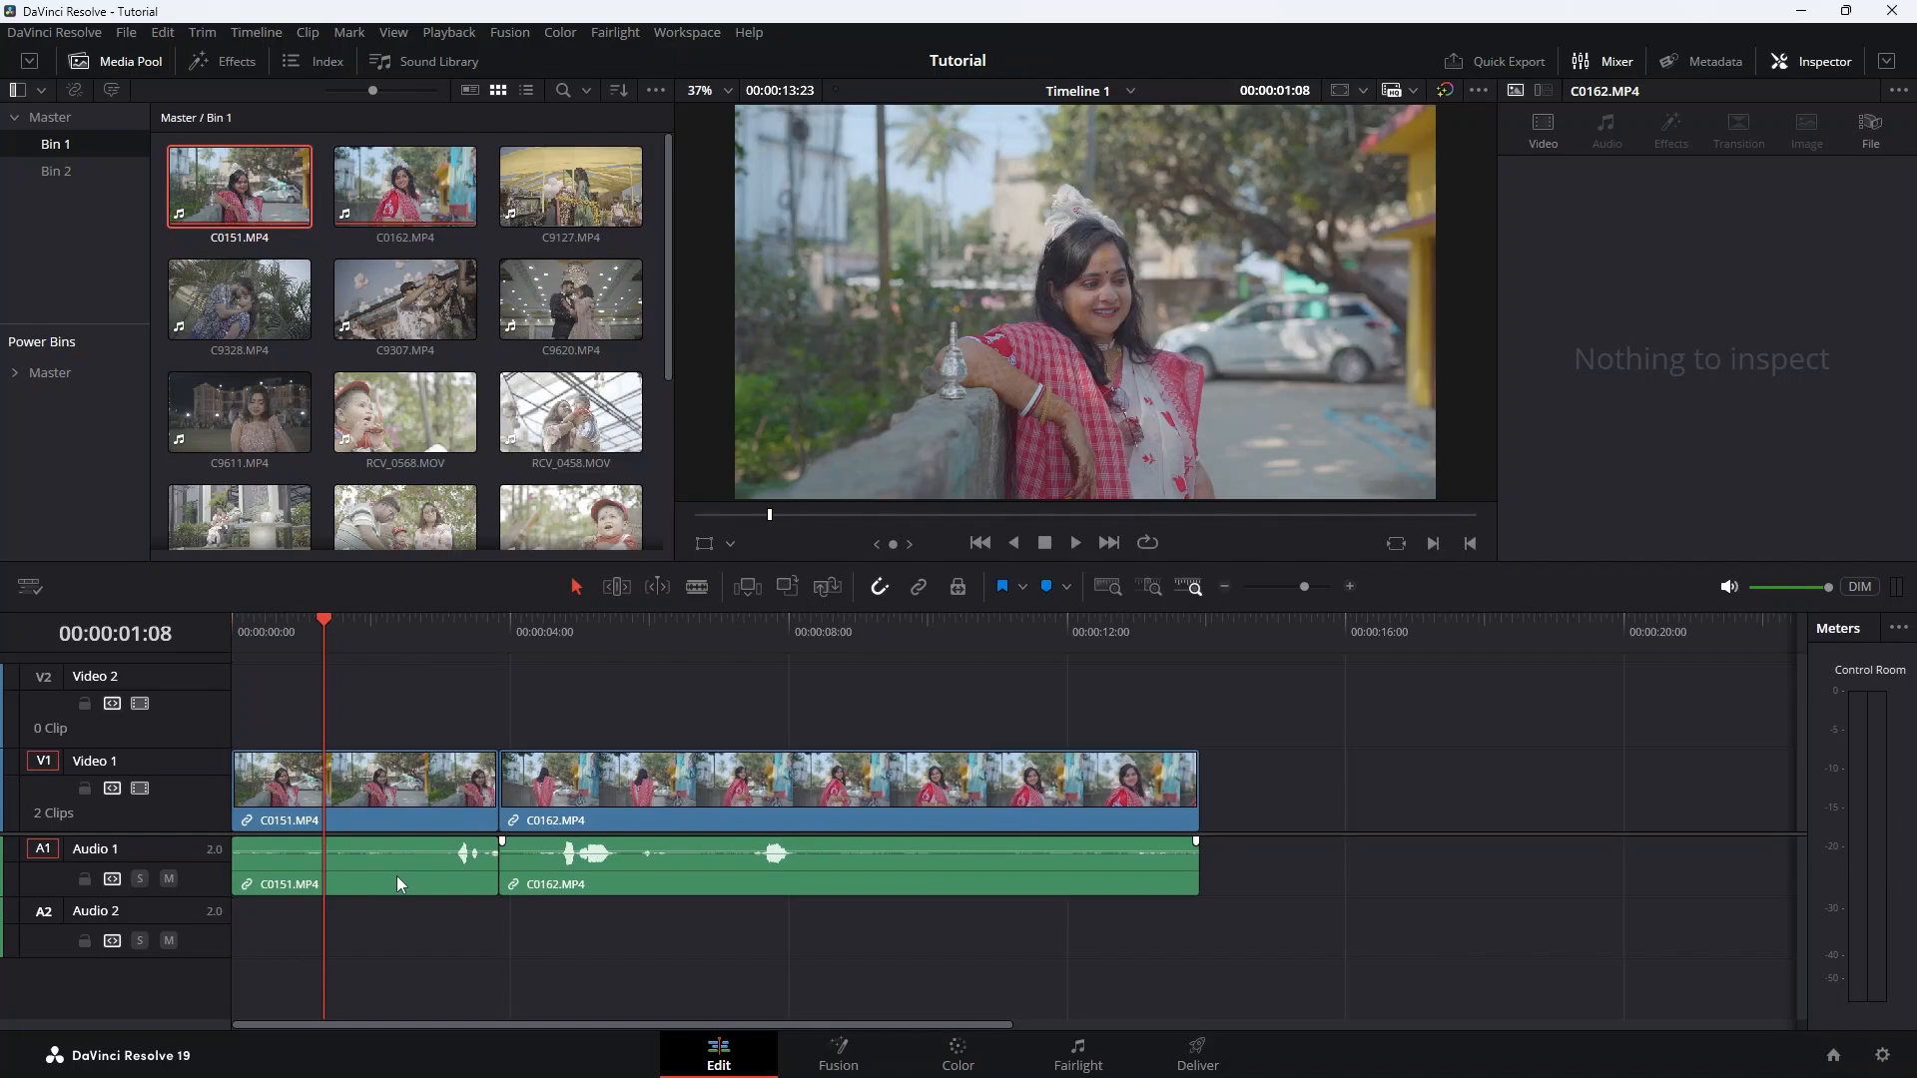
Step: Delete C0151's audio from Audio 1, keeping its video
click(400, 873)
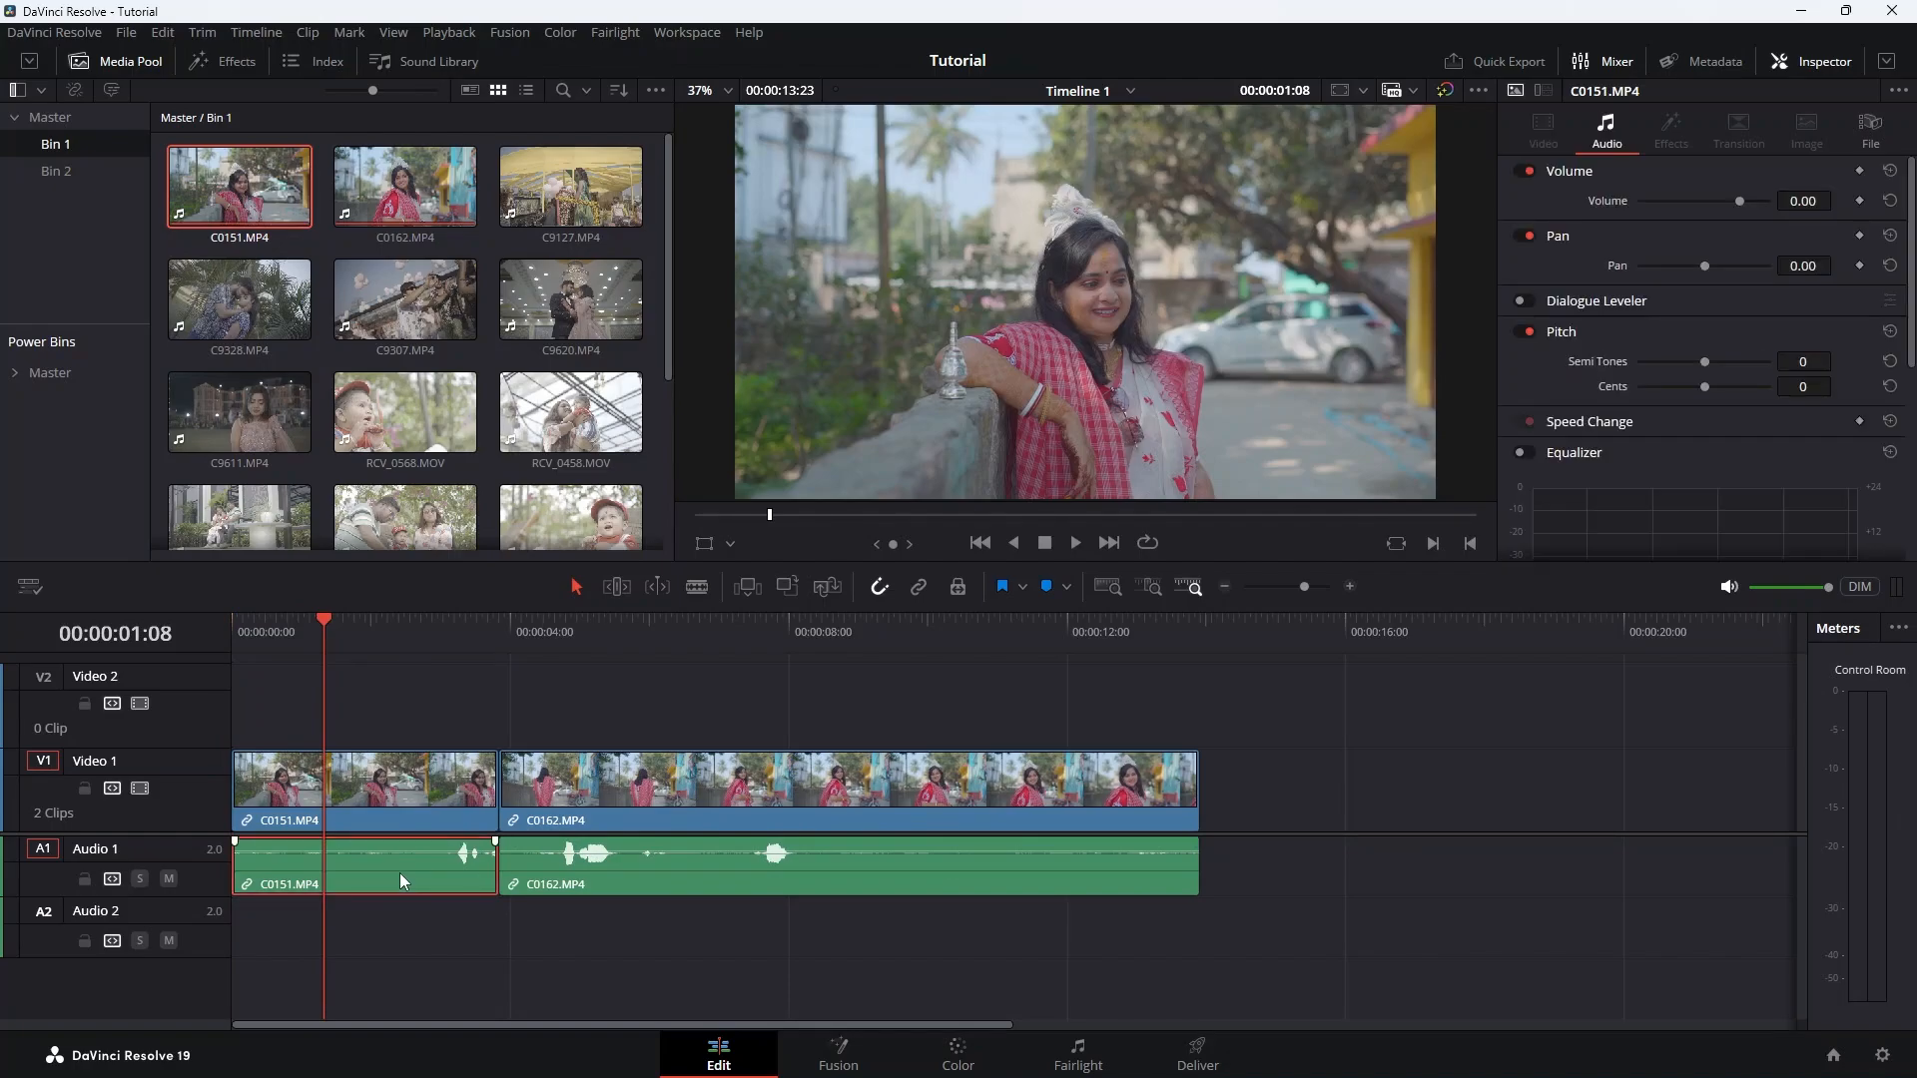
key(BackSpace)
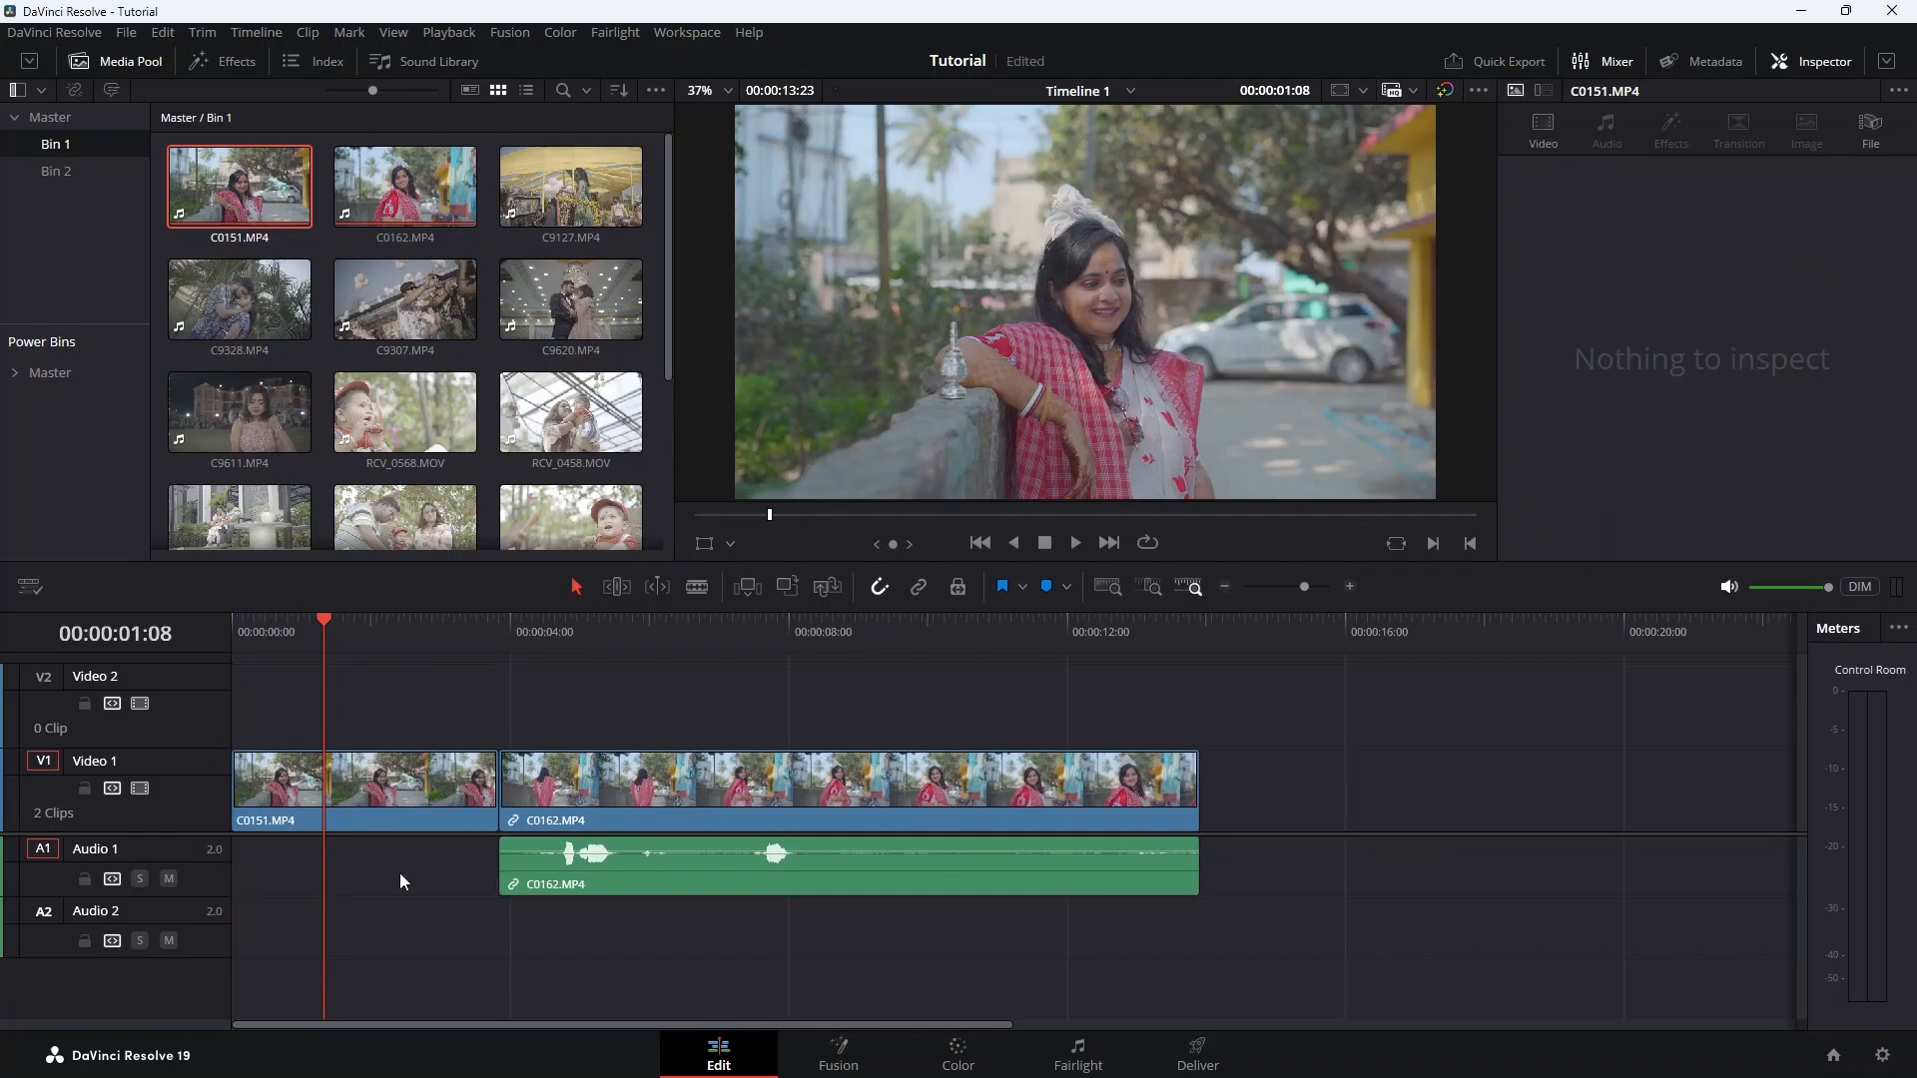
click(406, 827)
key(Home)
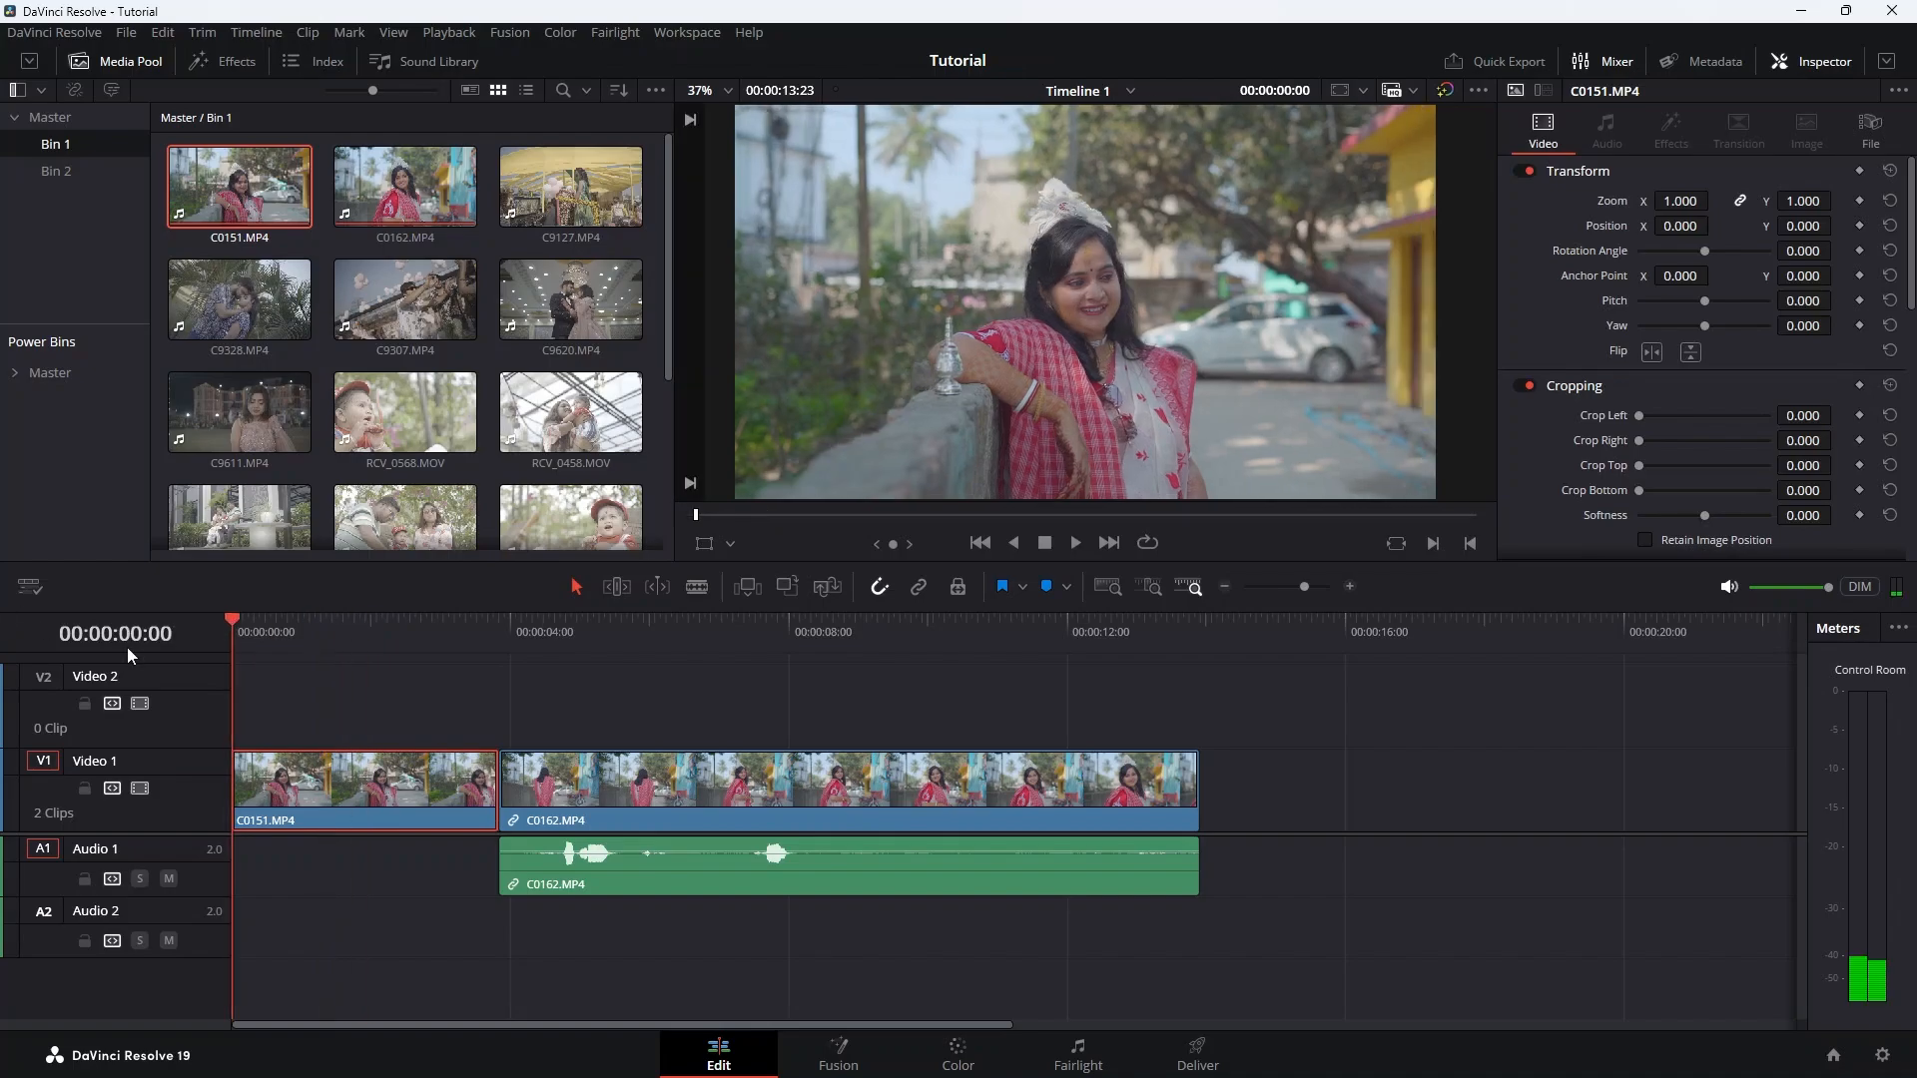
click(344, 623)
Step: Delete C0162's audio from Audio 1 after undoing an accidental full-clip deletion
click(590, 805)
key(Down)
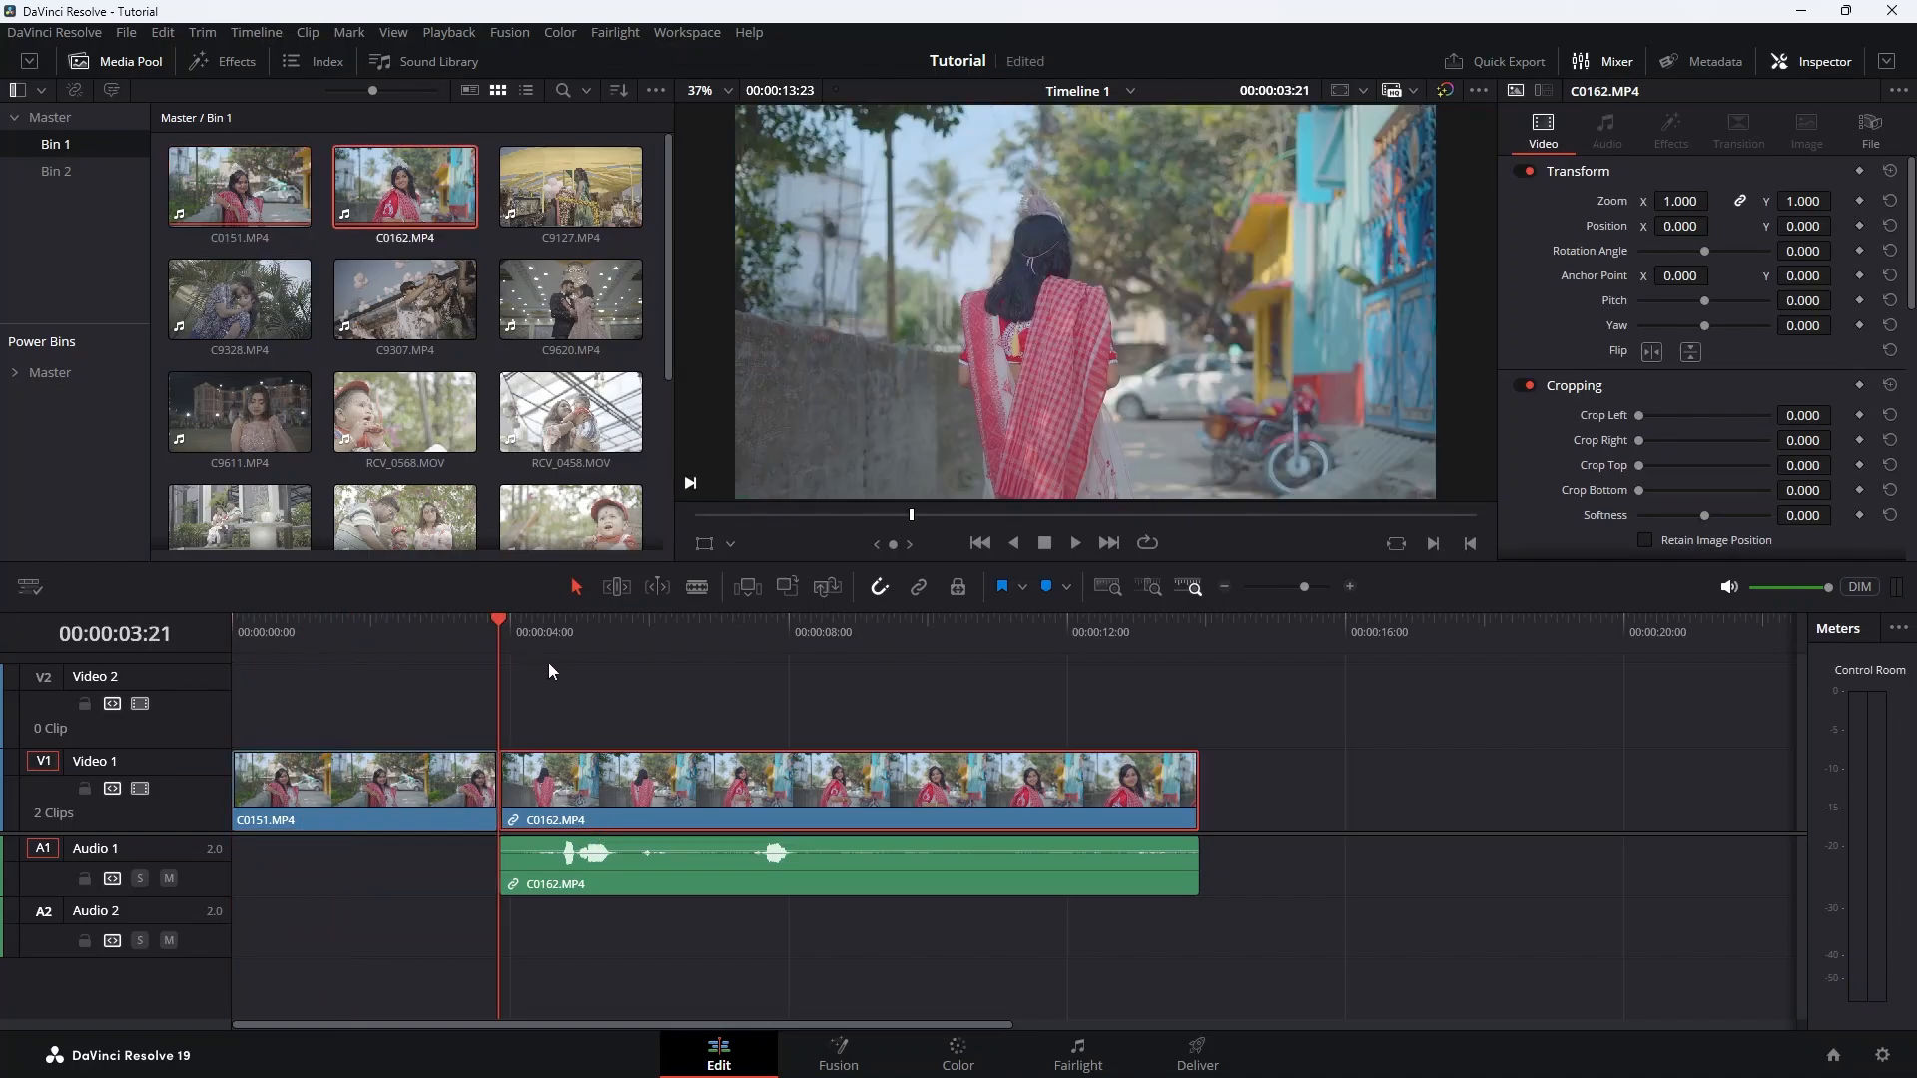
click(659, 860)
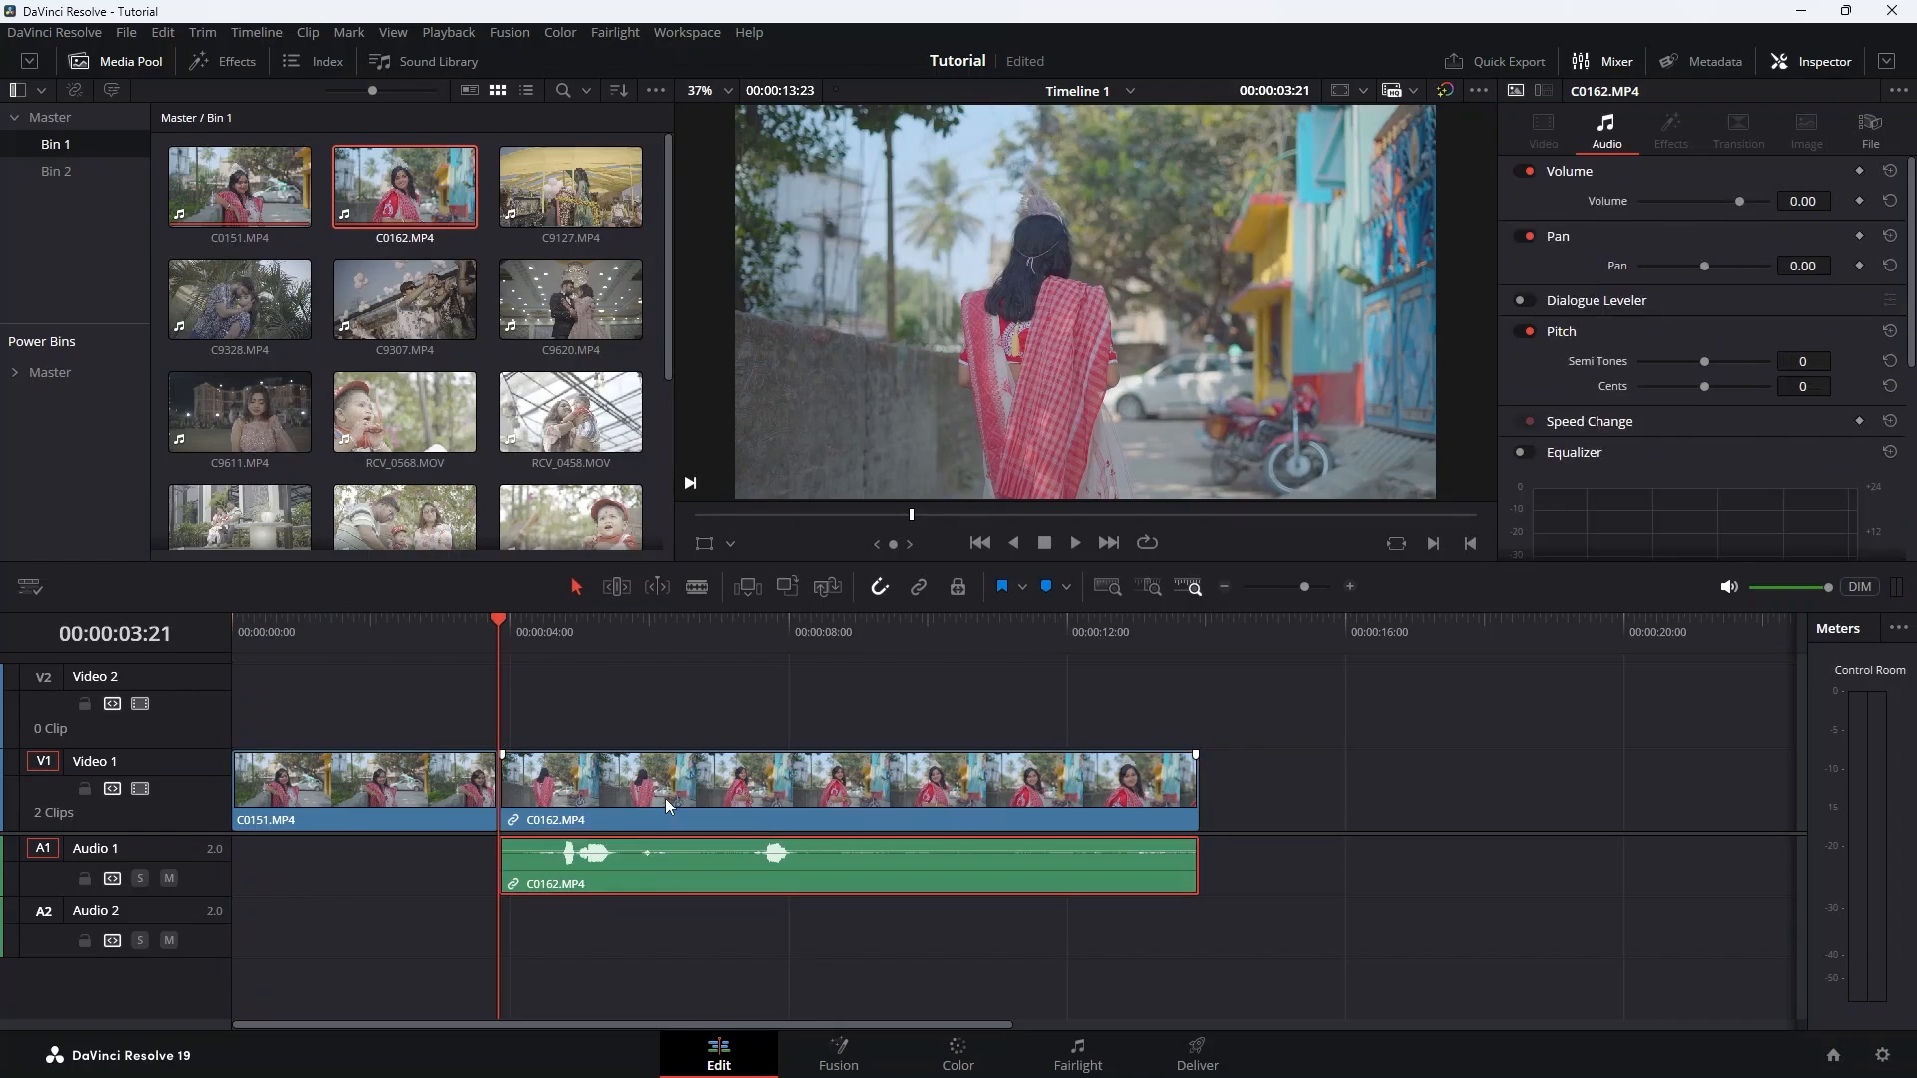
key(Delete)
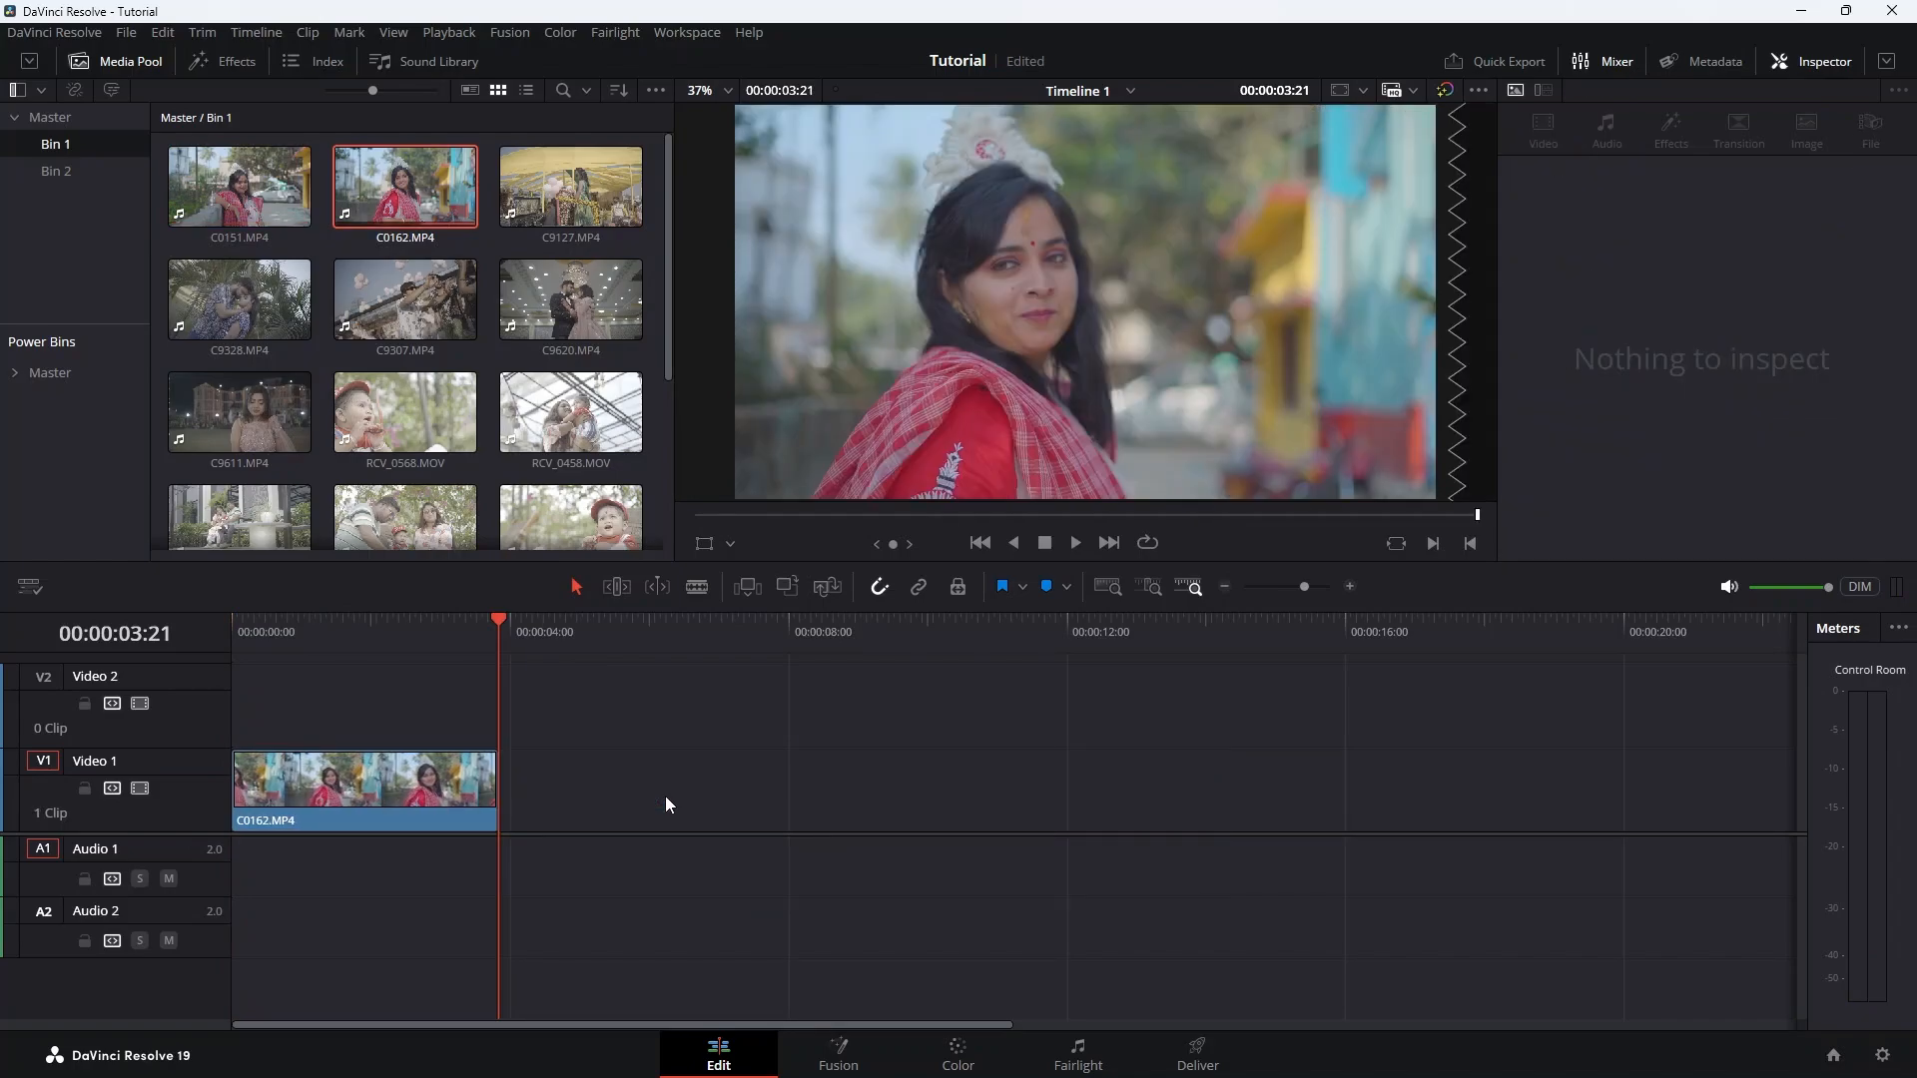
key(ctrl+z)
key(Delete)
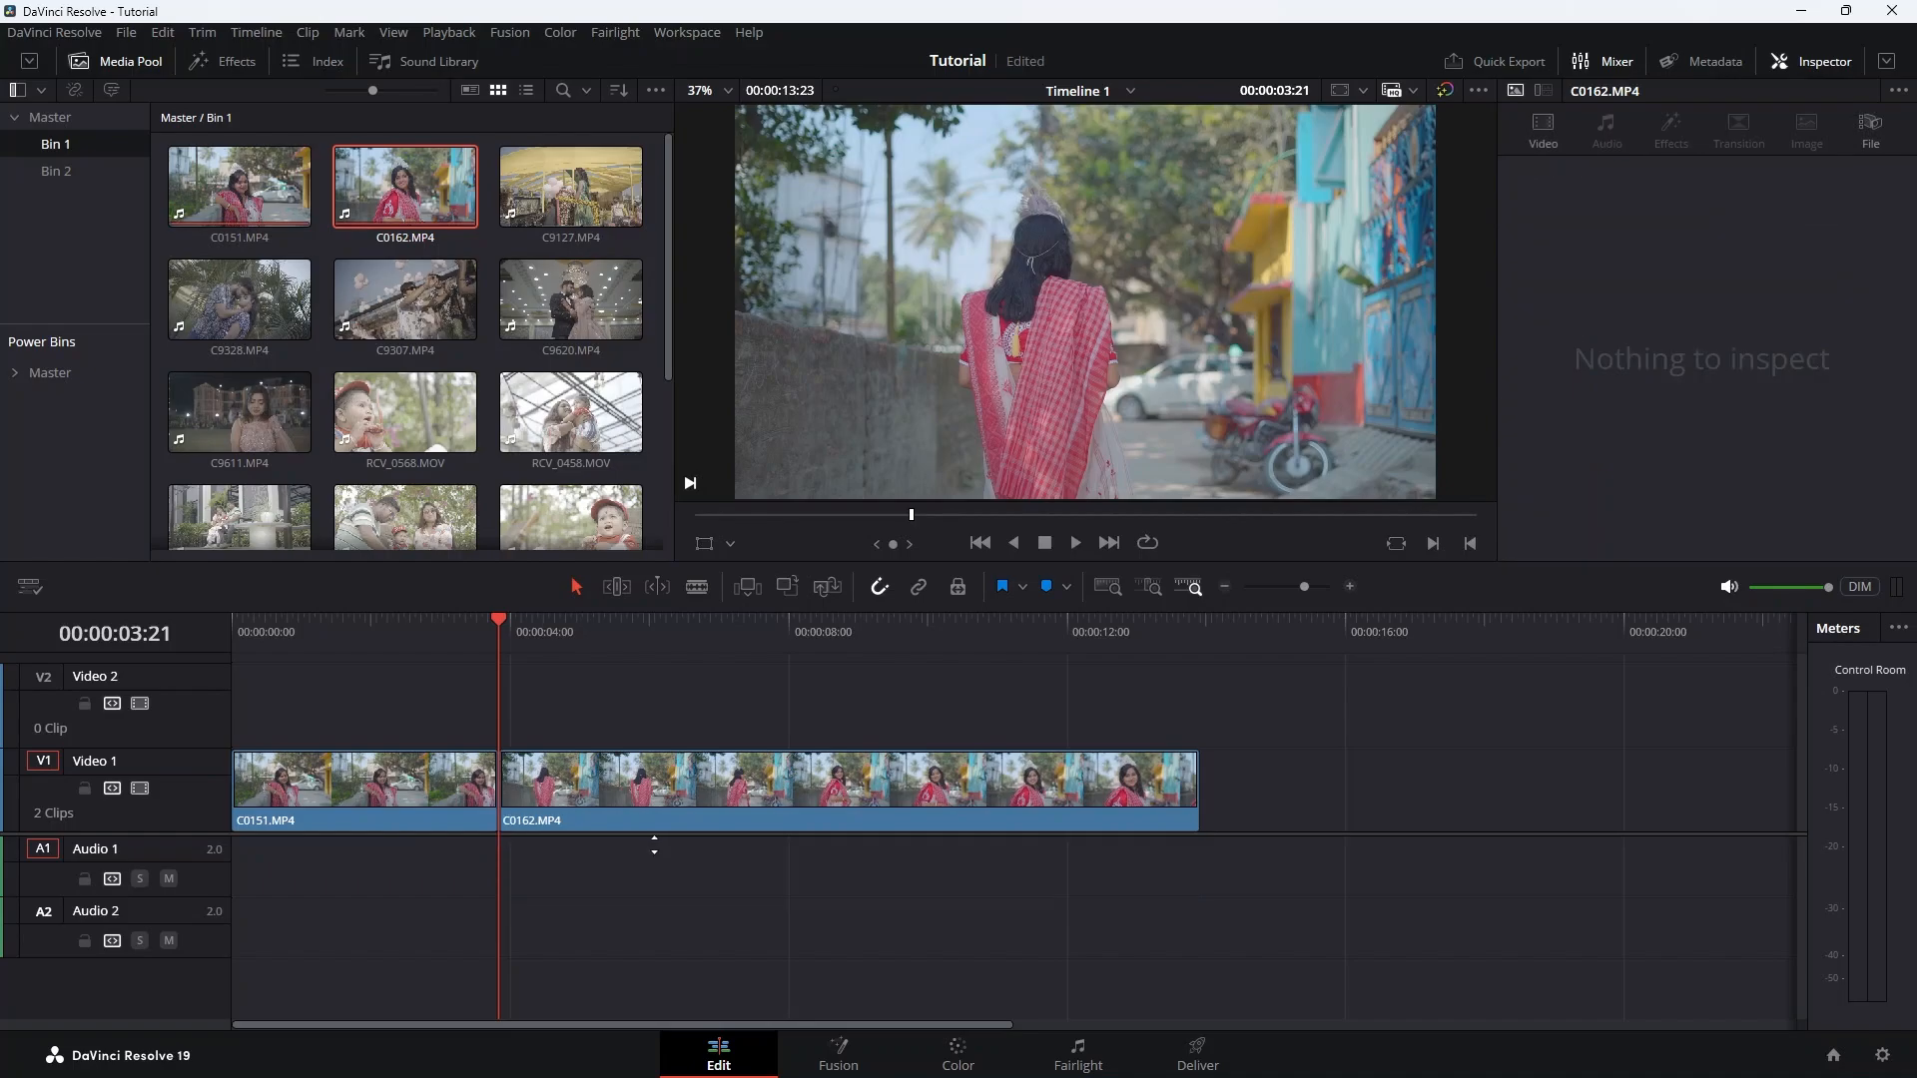
Step: Scrub through both video-only clips and return the playhead to the start
key(Home)
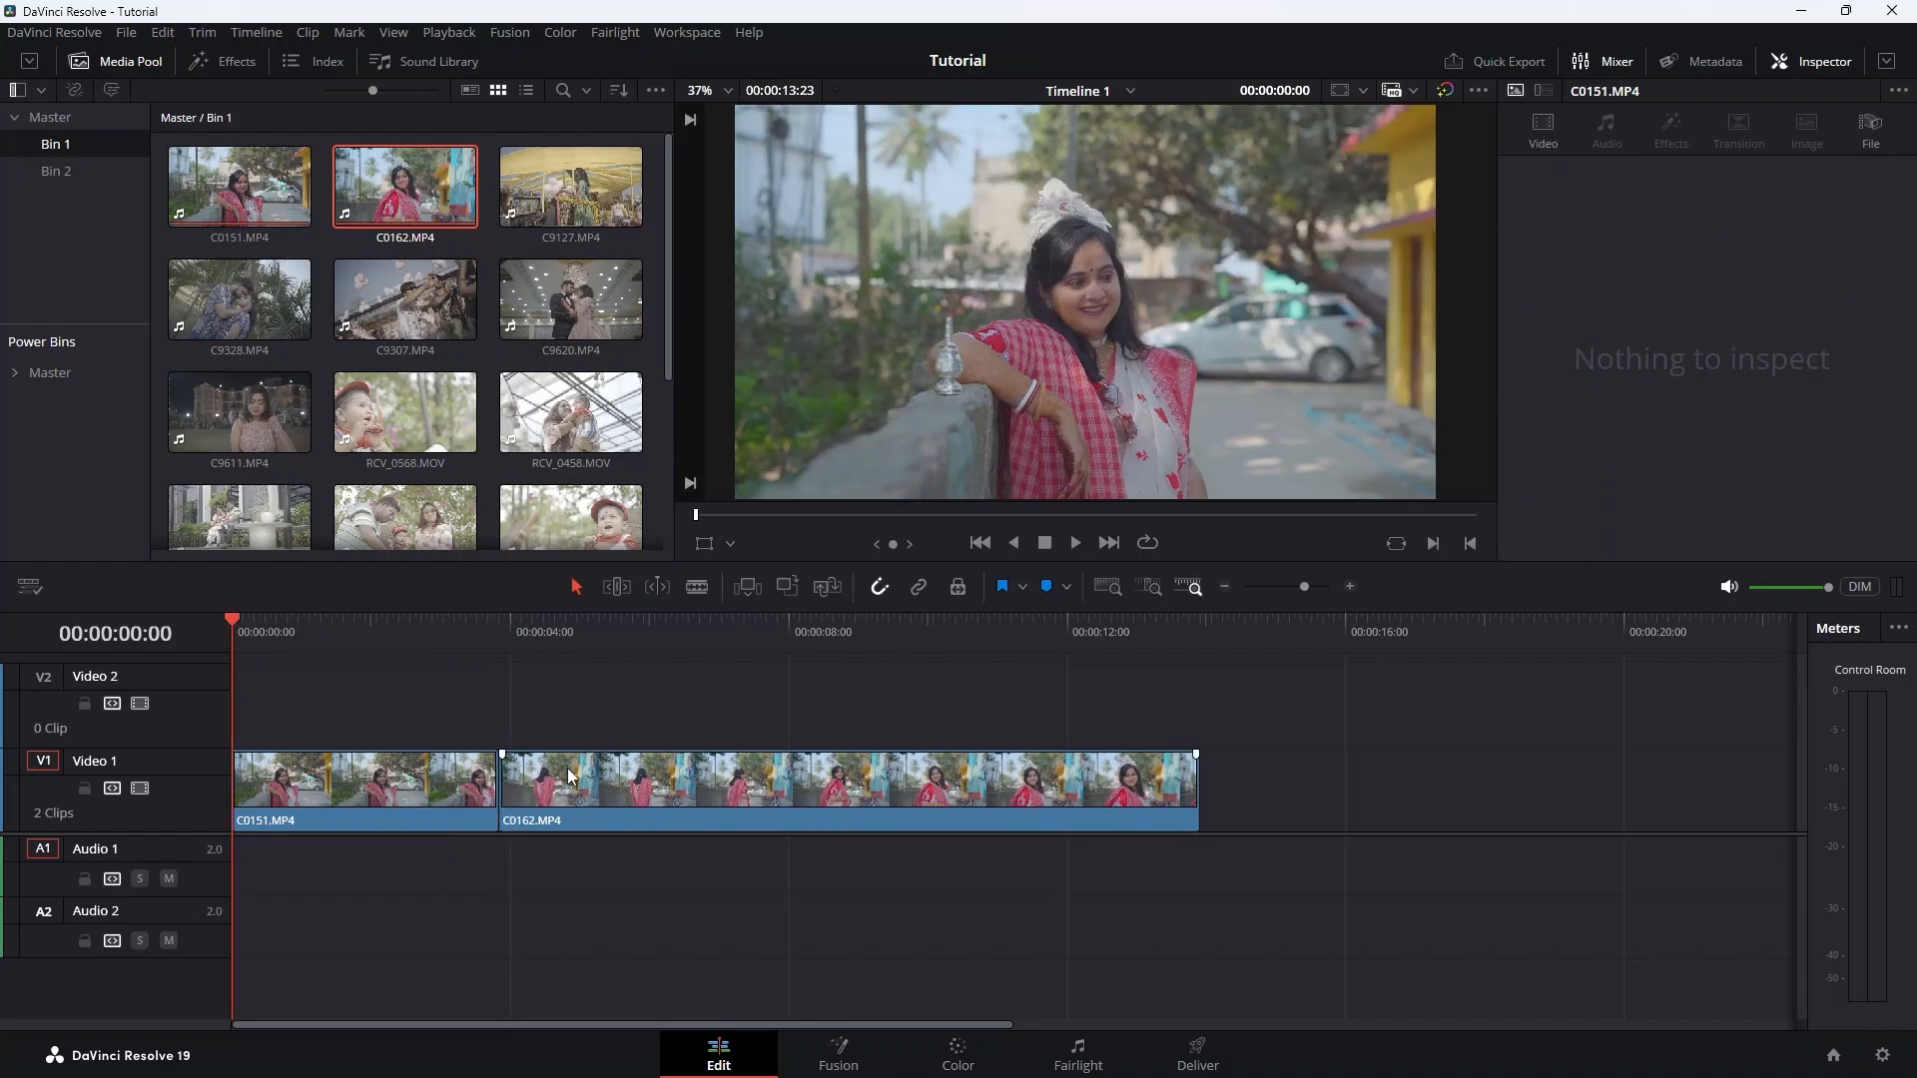
click(564, 771)
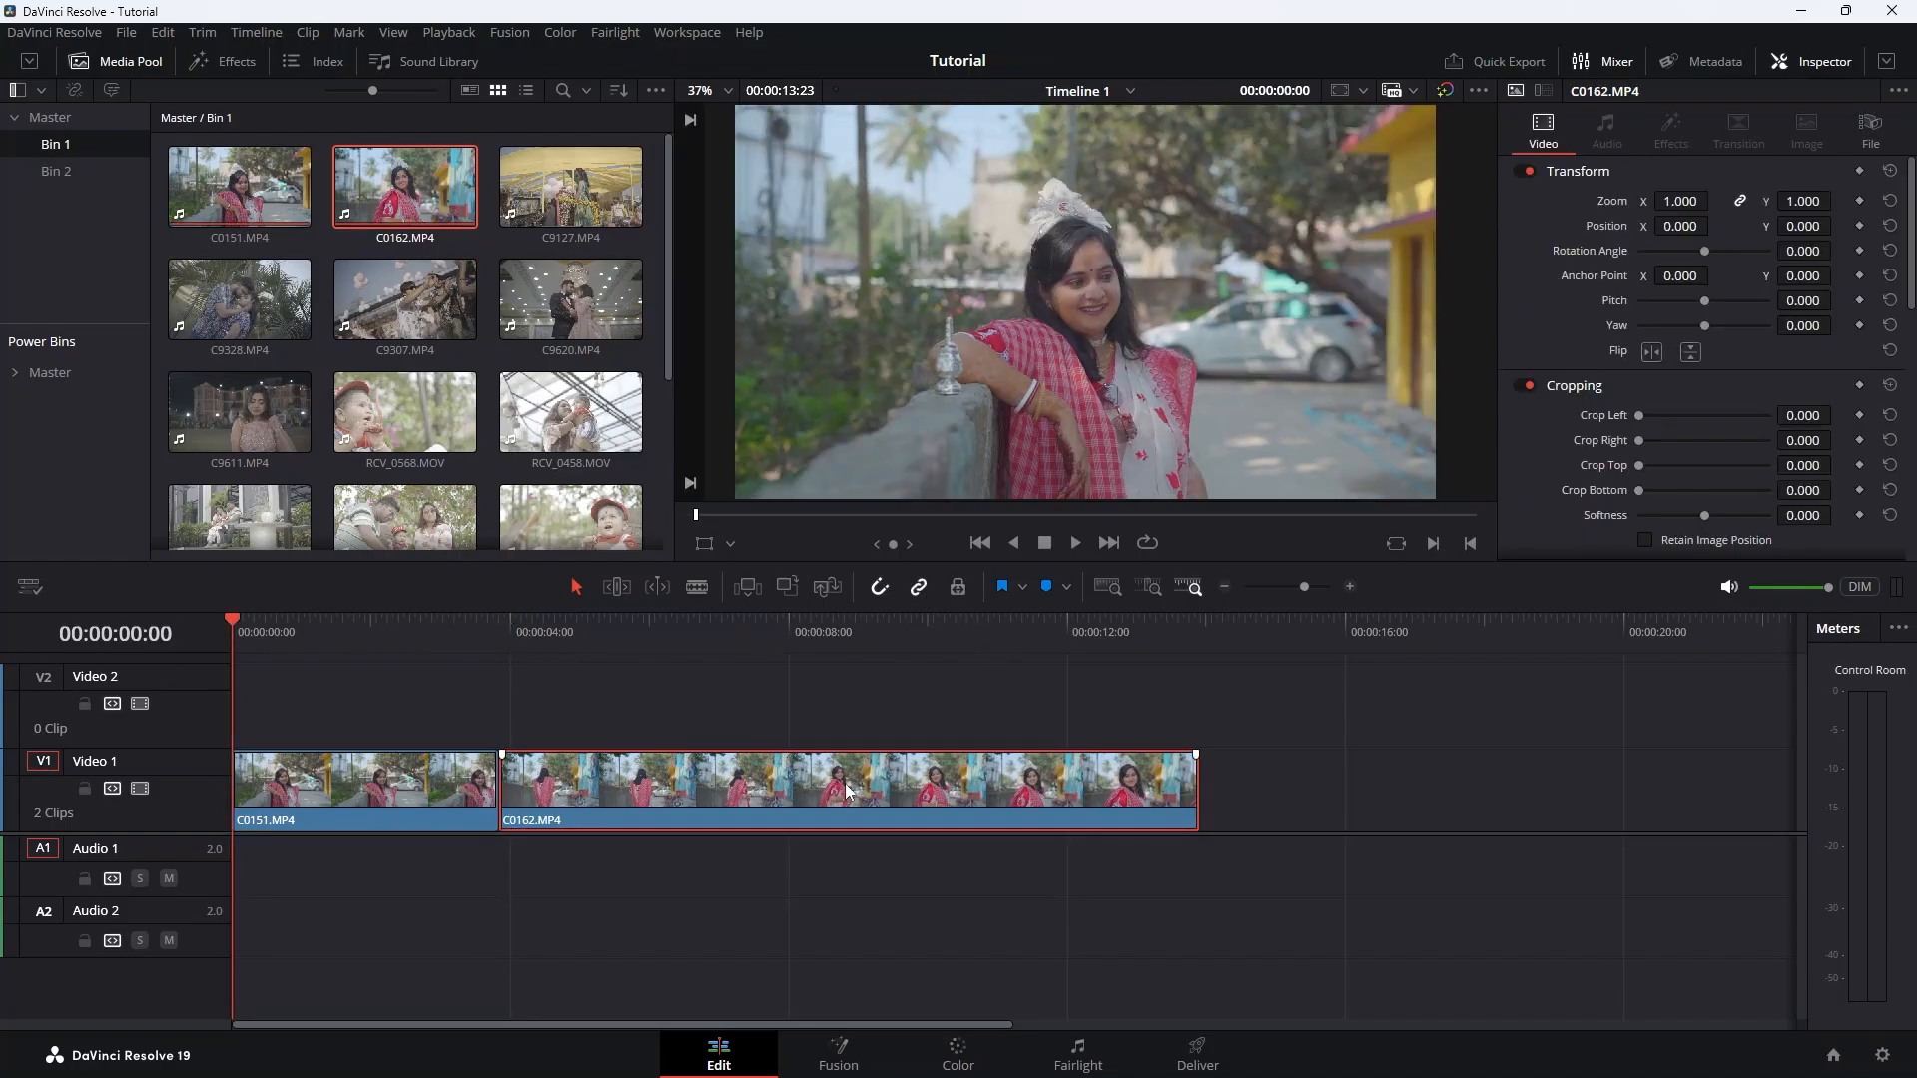
drag(368, 623, 746, 625)
key(Home)
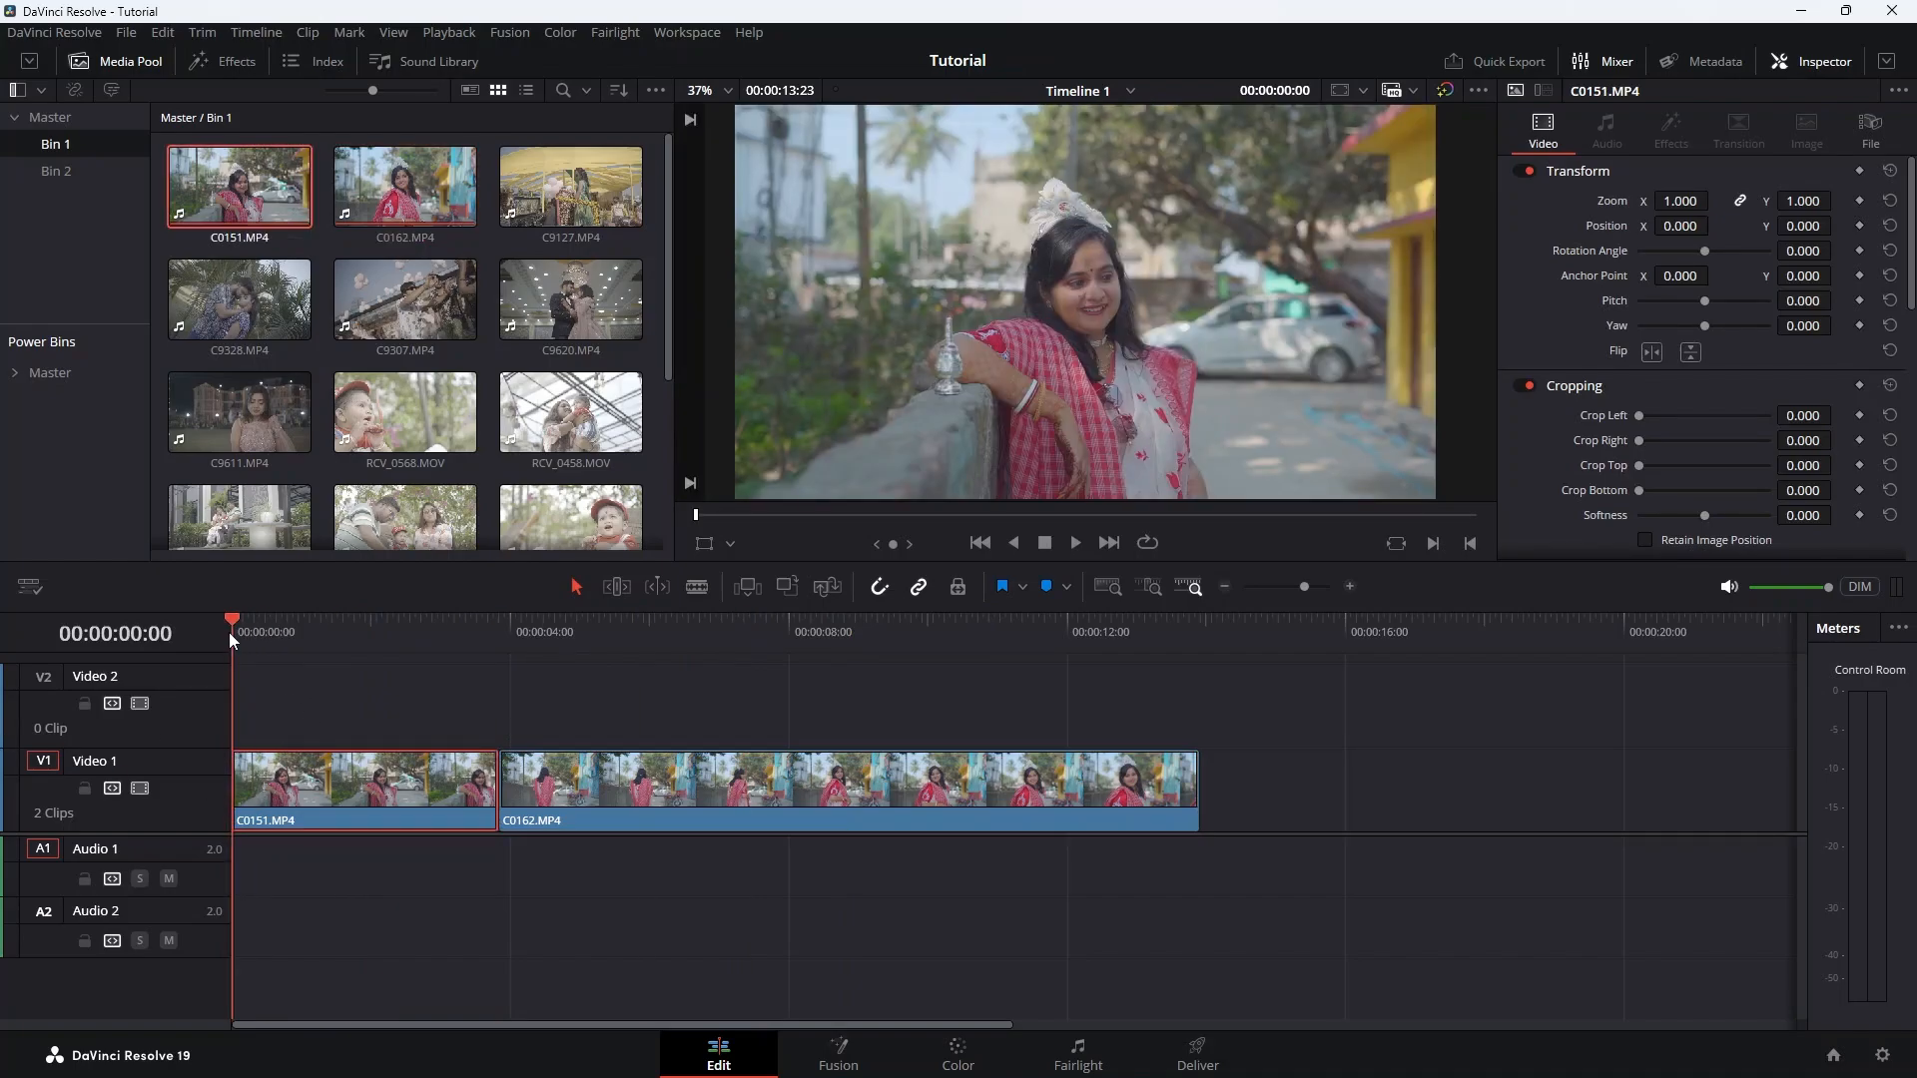
Step: Add the sitar music from Bin 2 to Audio 1 at the timeline start
click(75, 170)
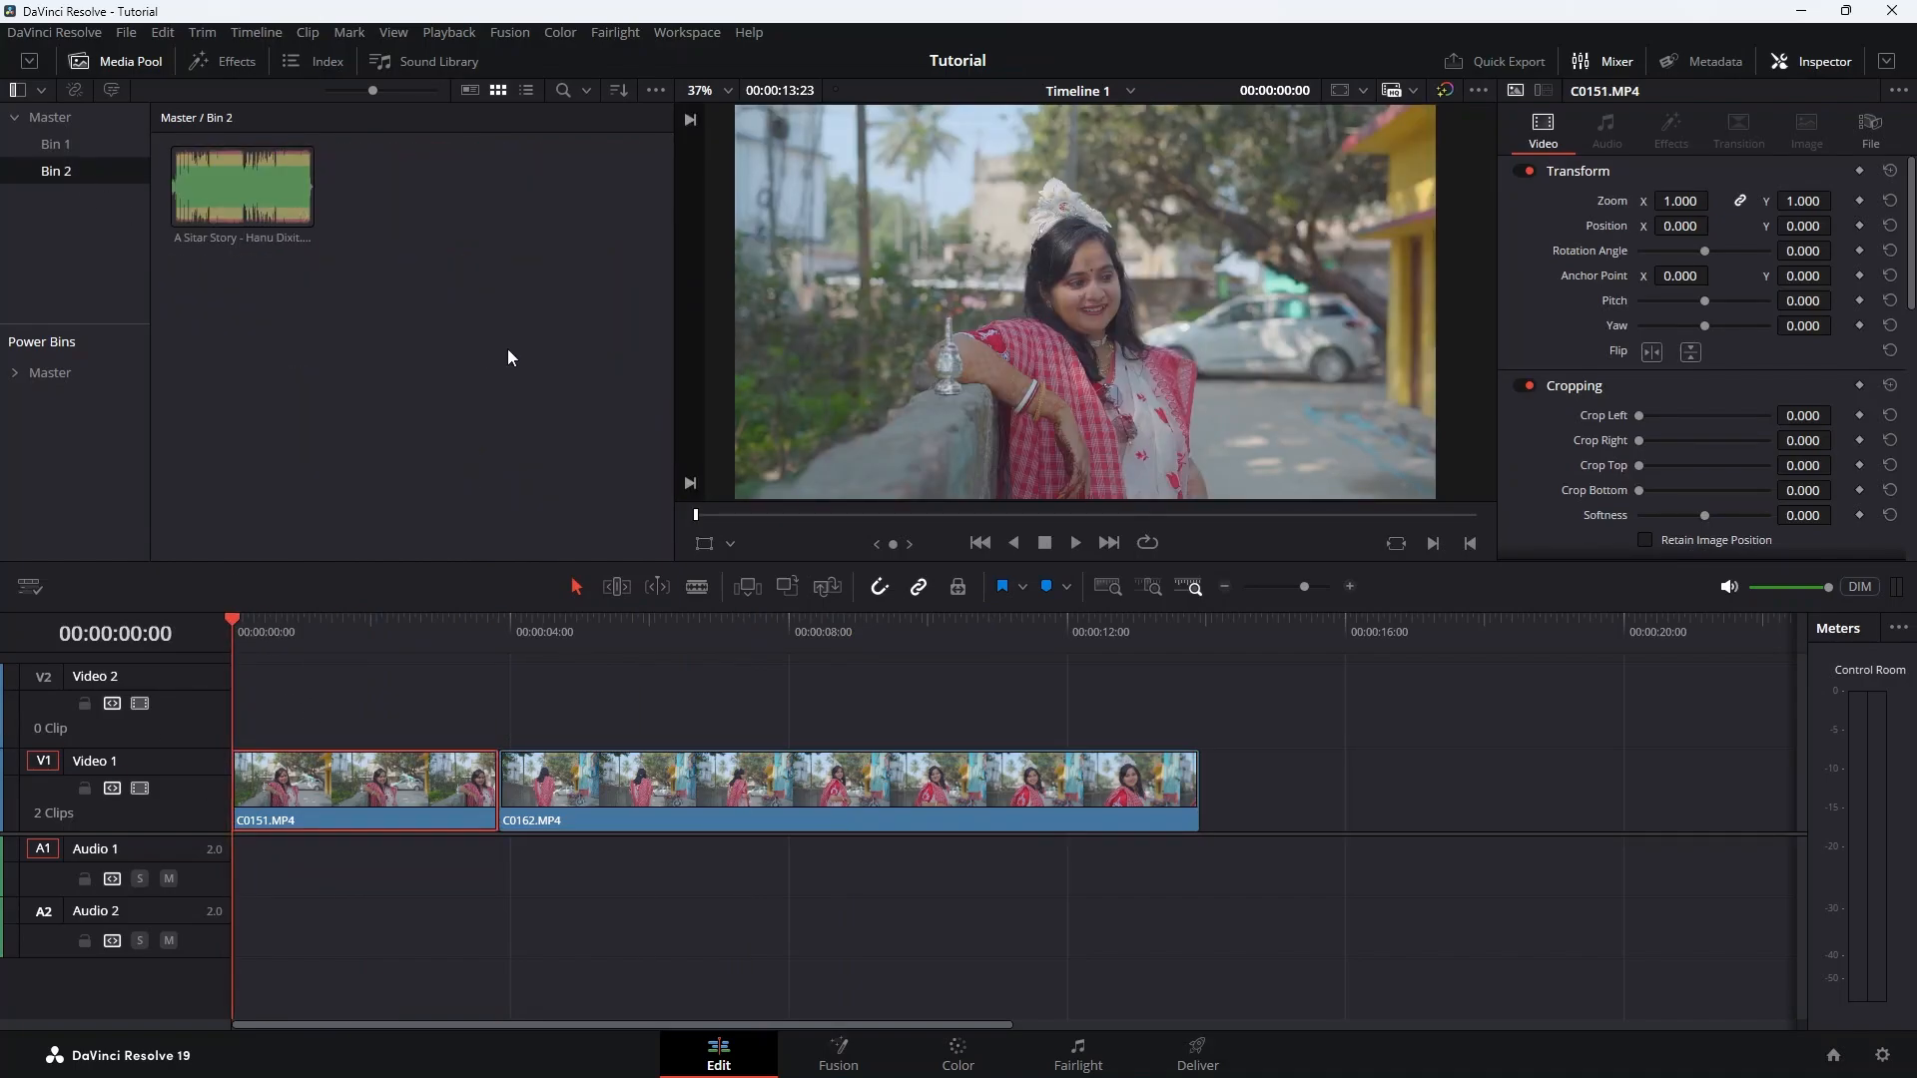
drag(257, 205, 235, 867)
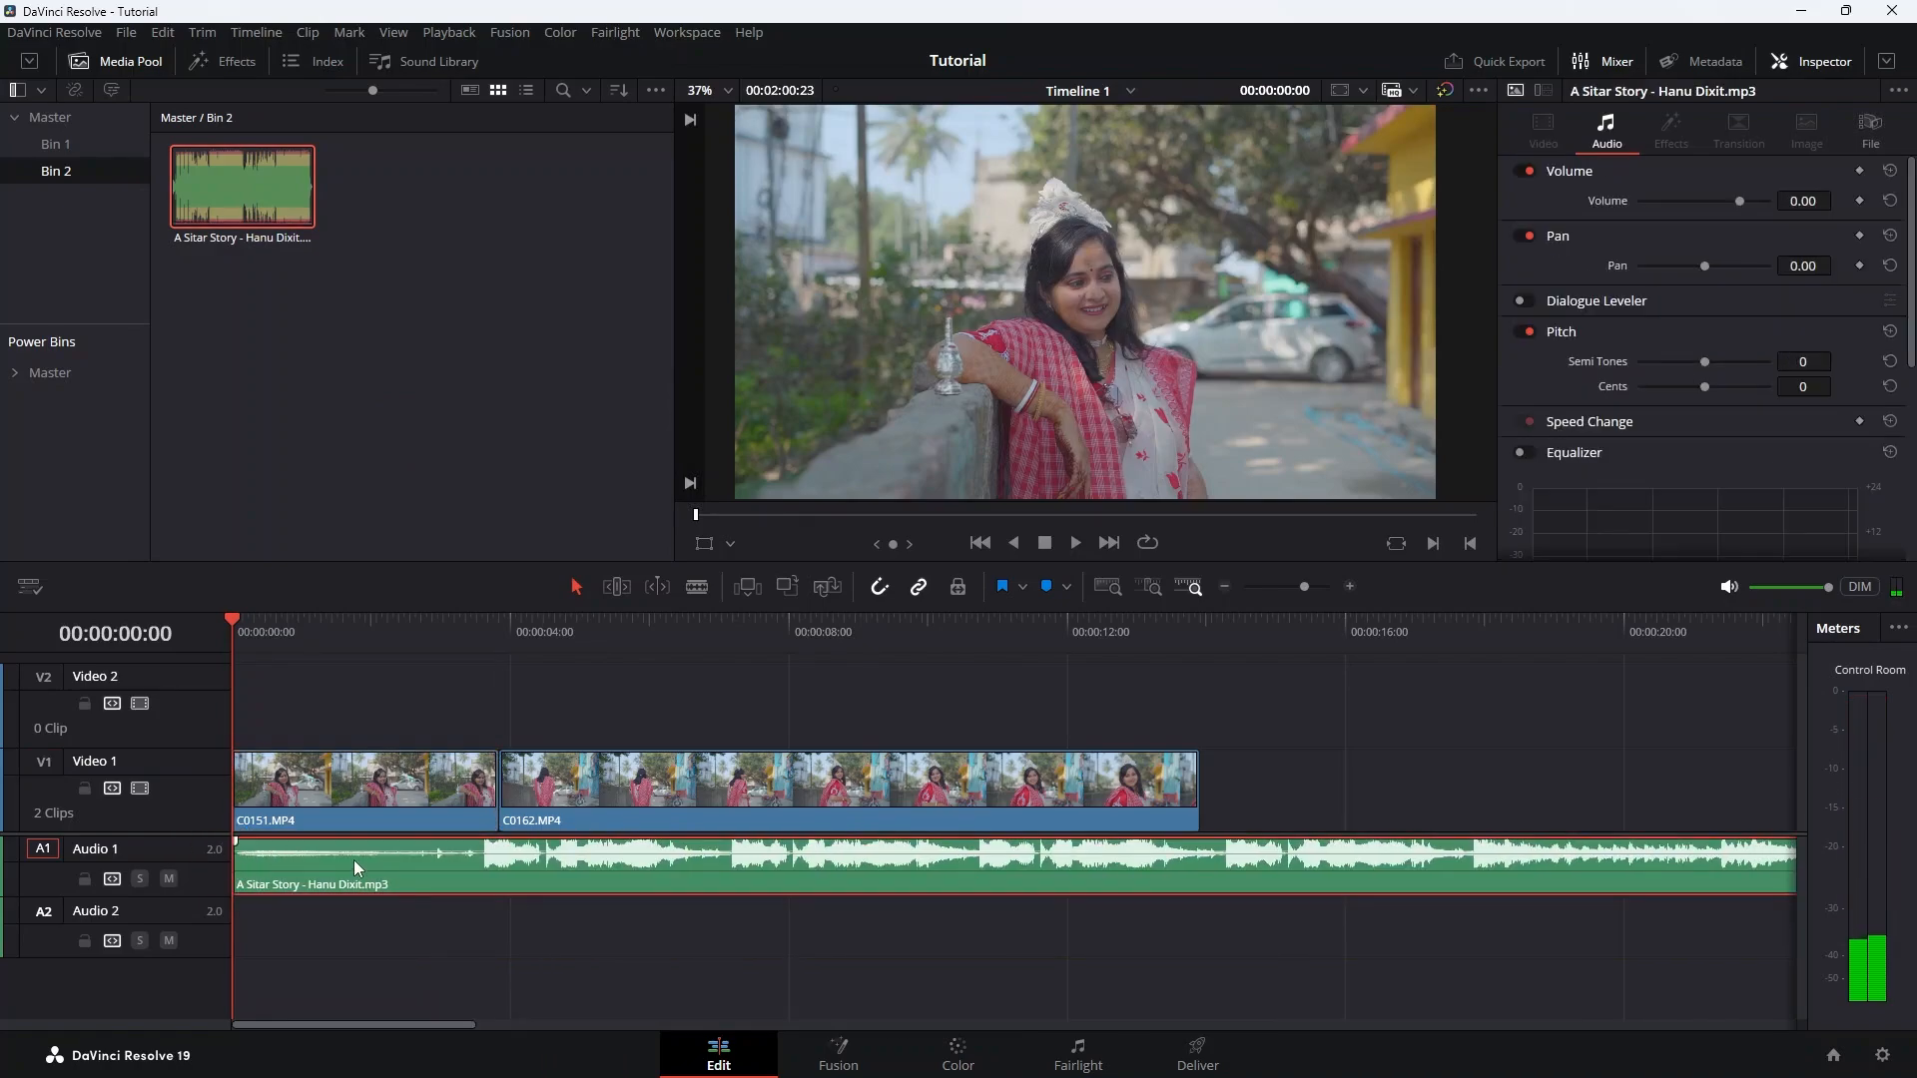
drag(296, 644, 481, 645)
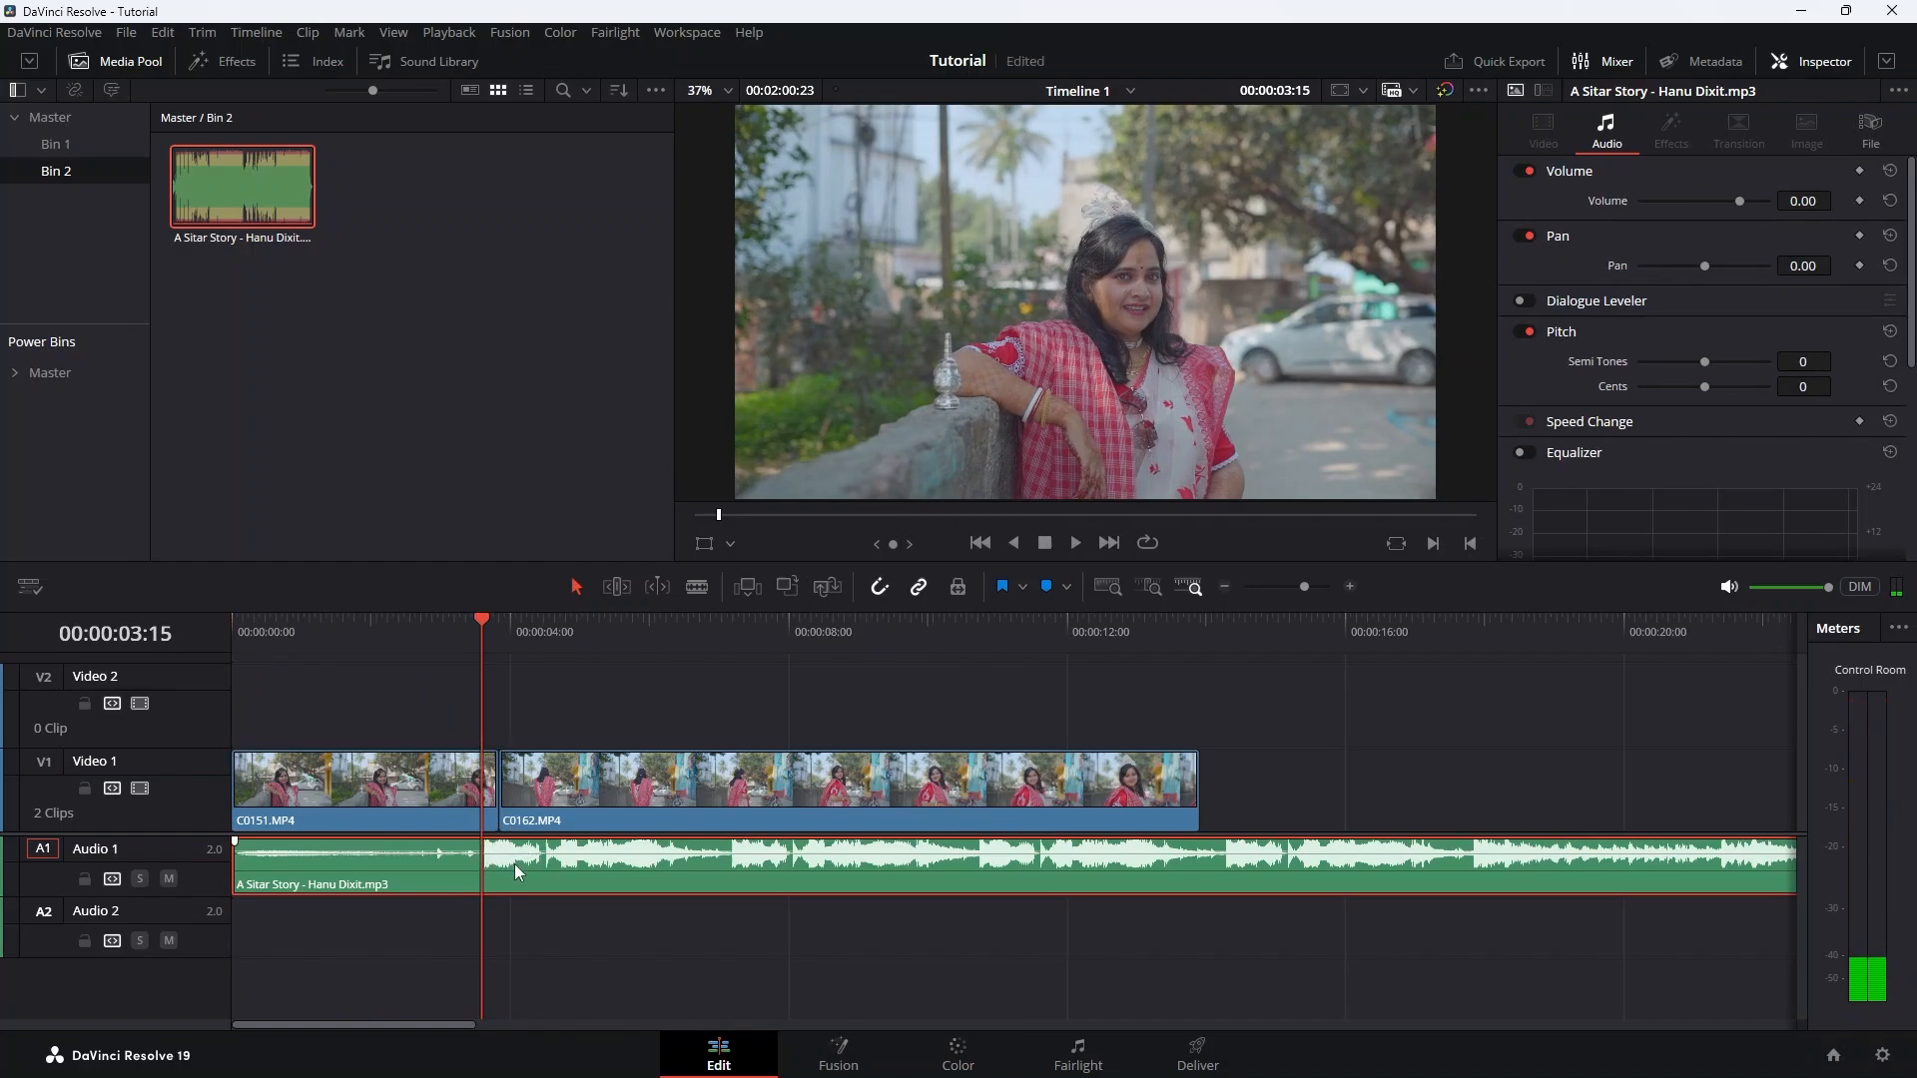
Step: Blade the music near 03:15, delete the first piece and slide the rest to the start
click(697, 587)
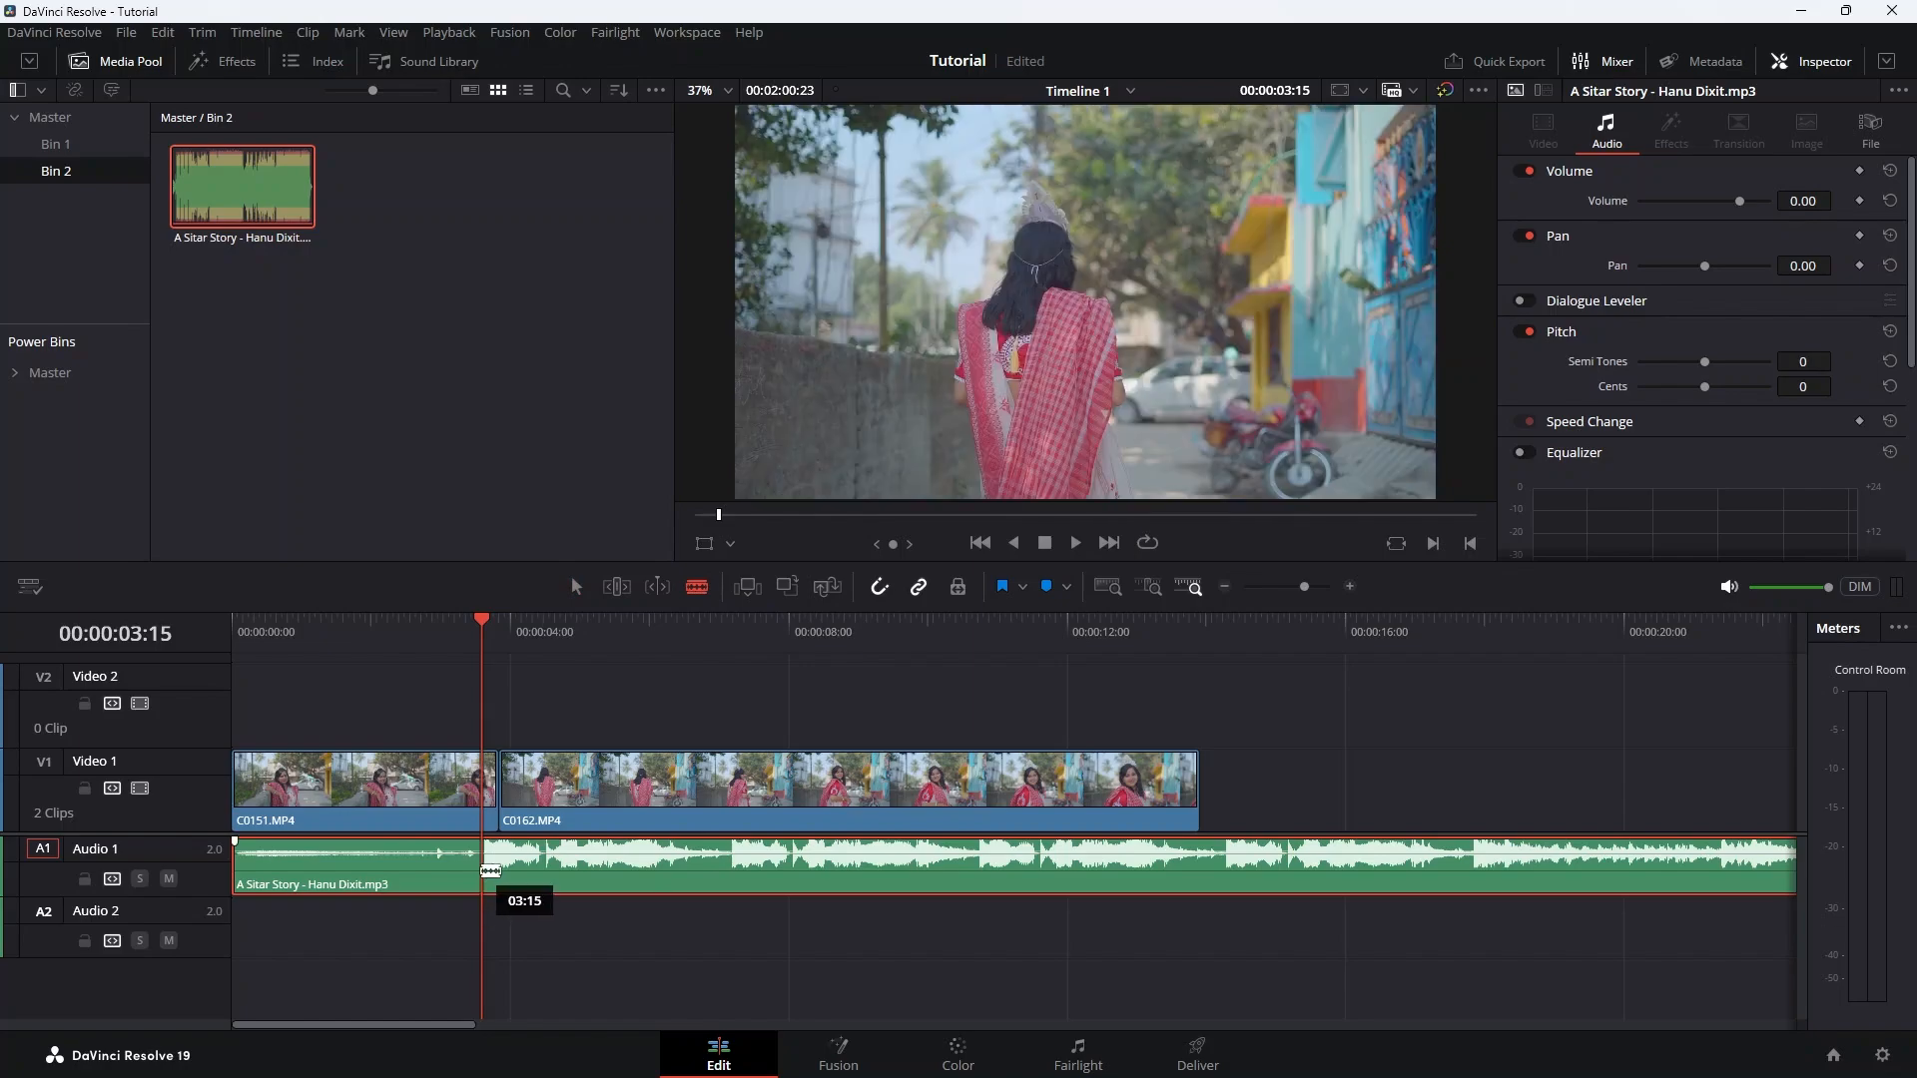
click(483, 867)
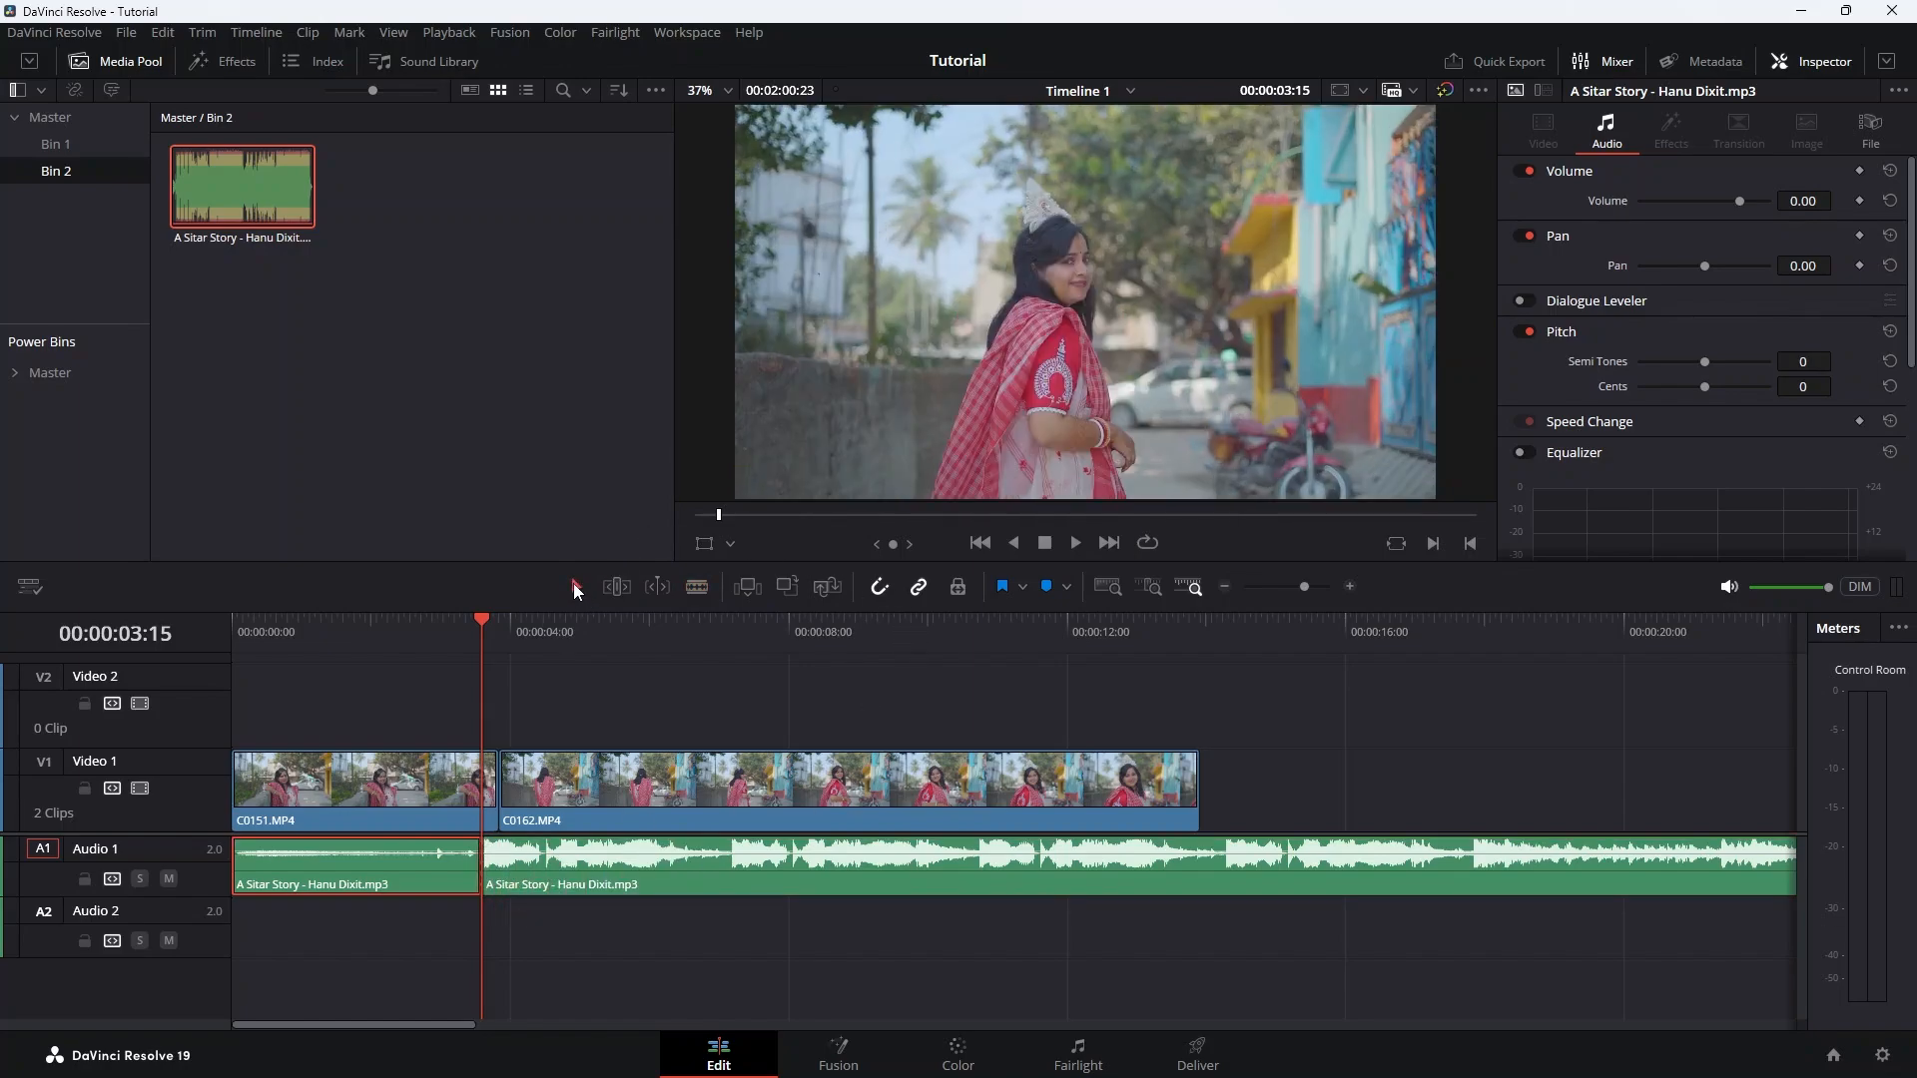
key(BackSpace)
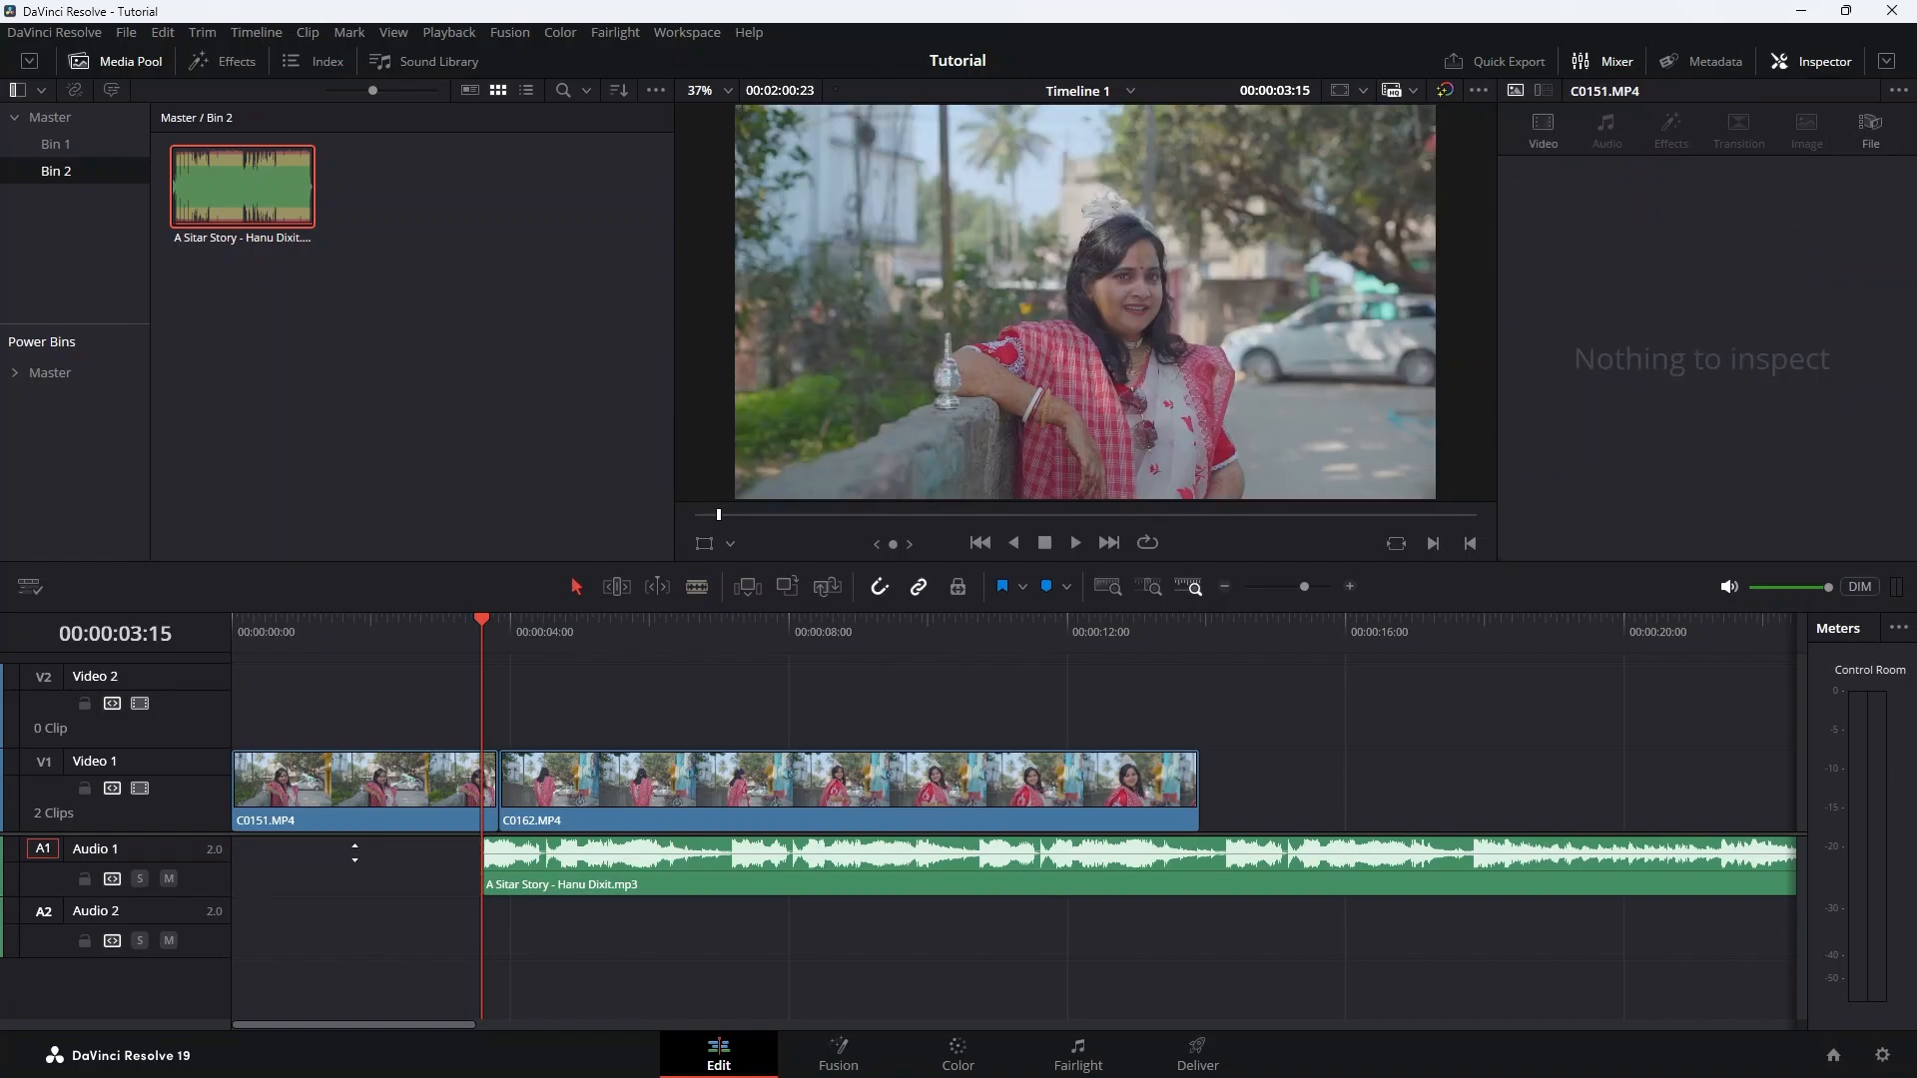
drag(685, 877, 405, 875)
drag(279, 631, 228, 635)
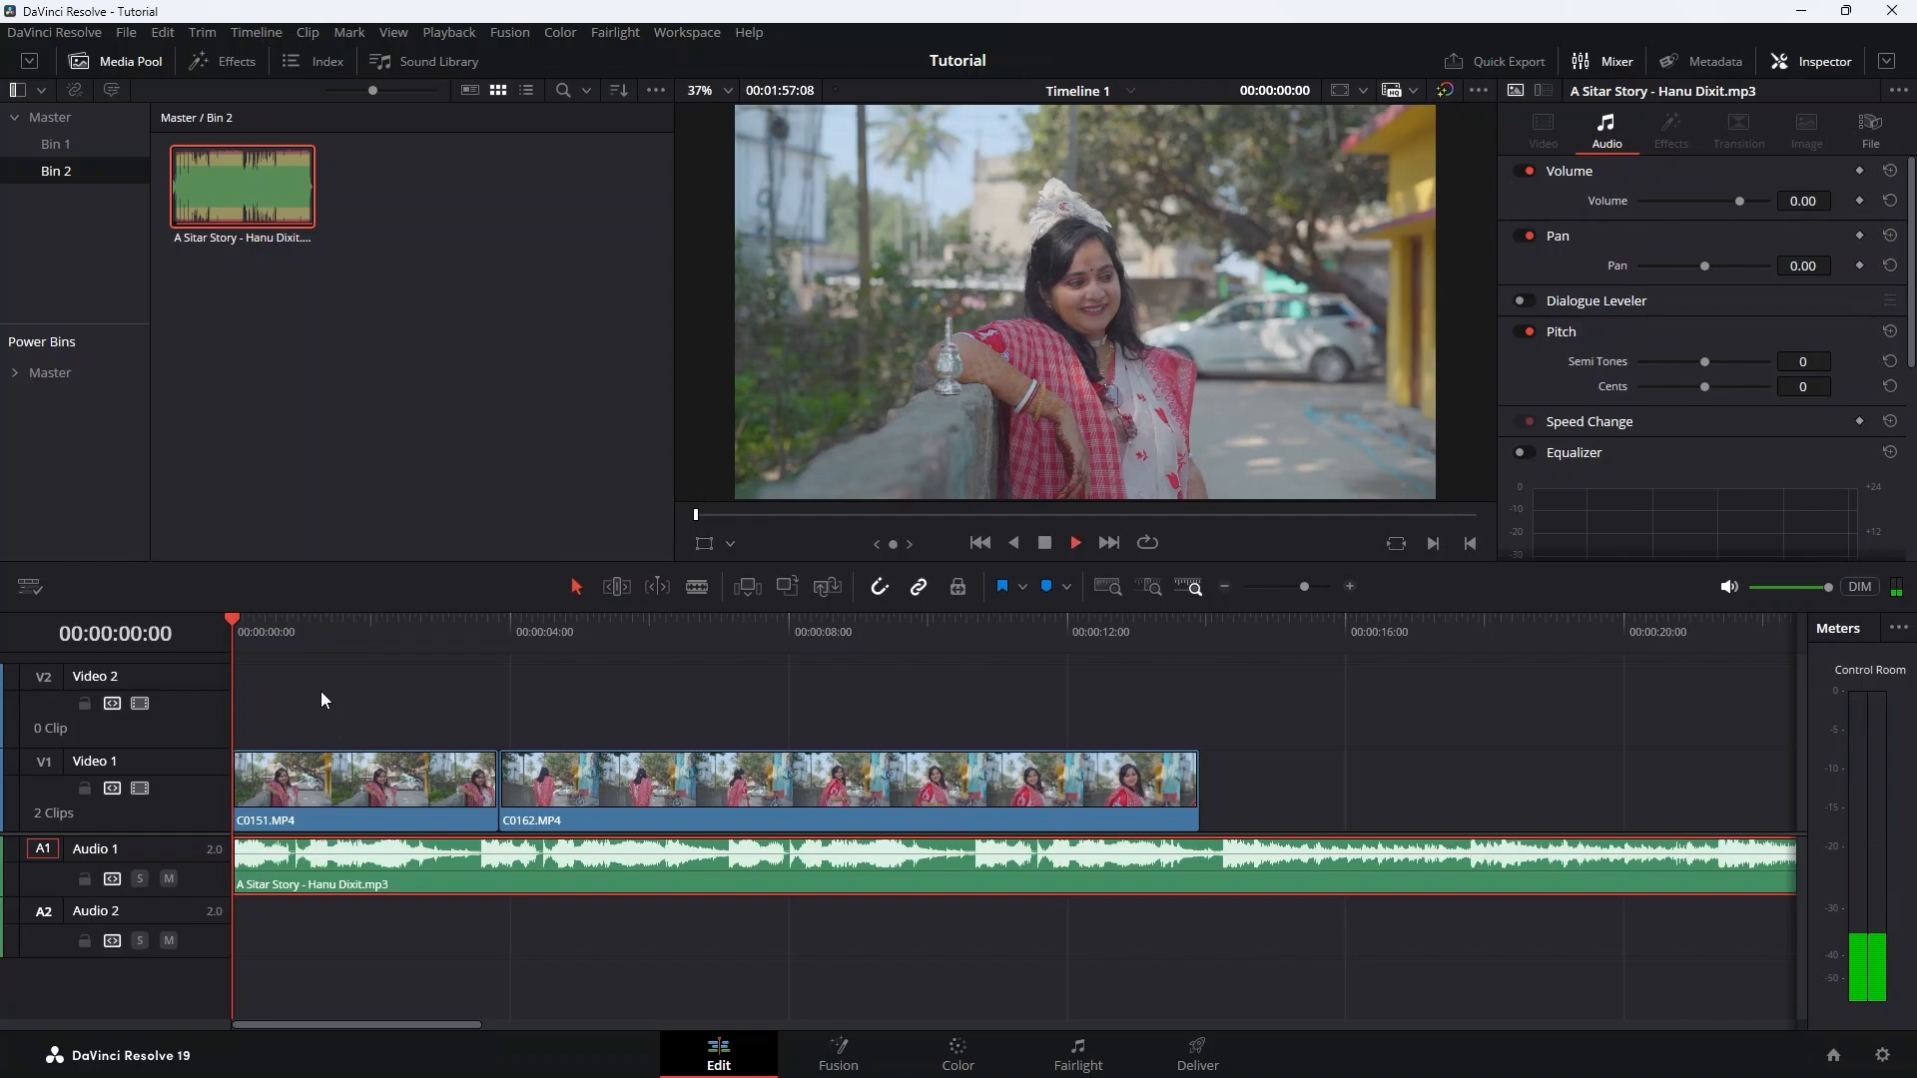
key(space)
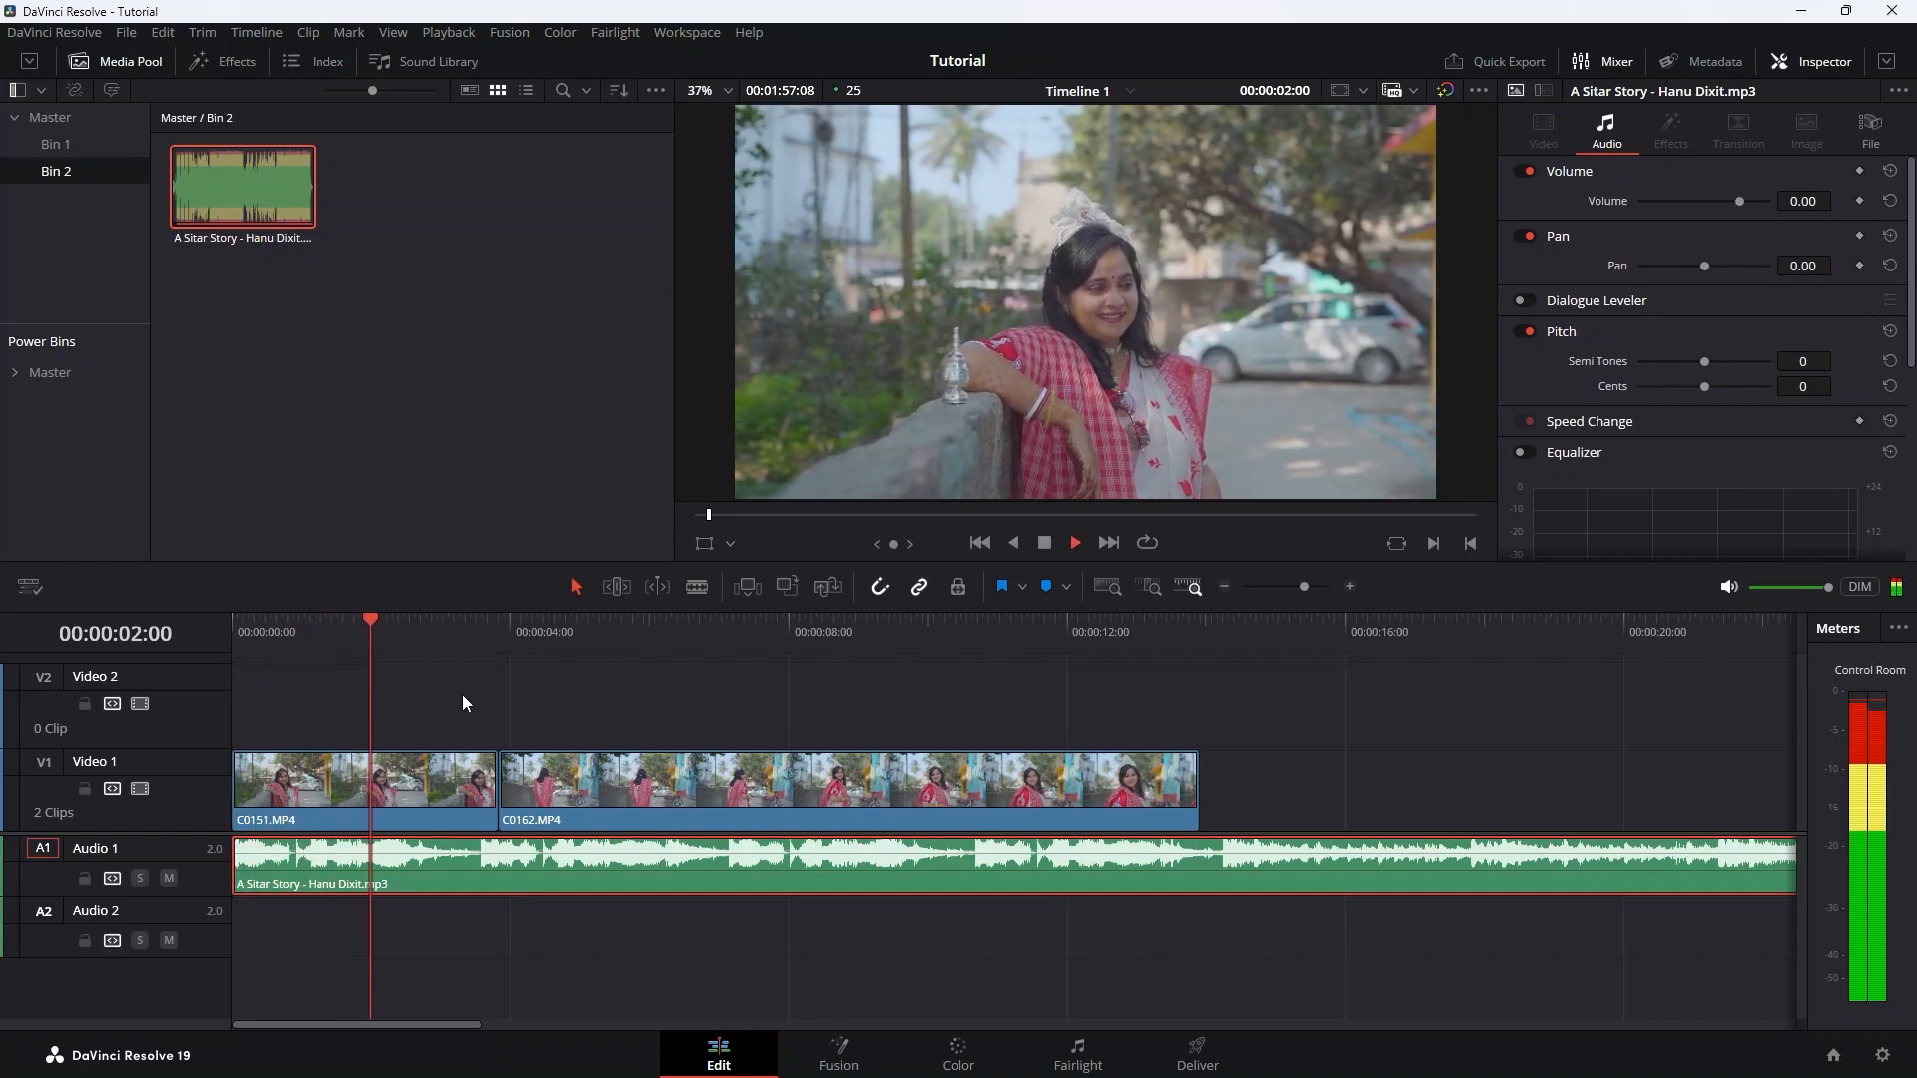
key(space)
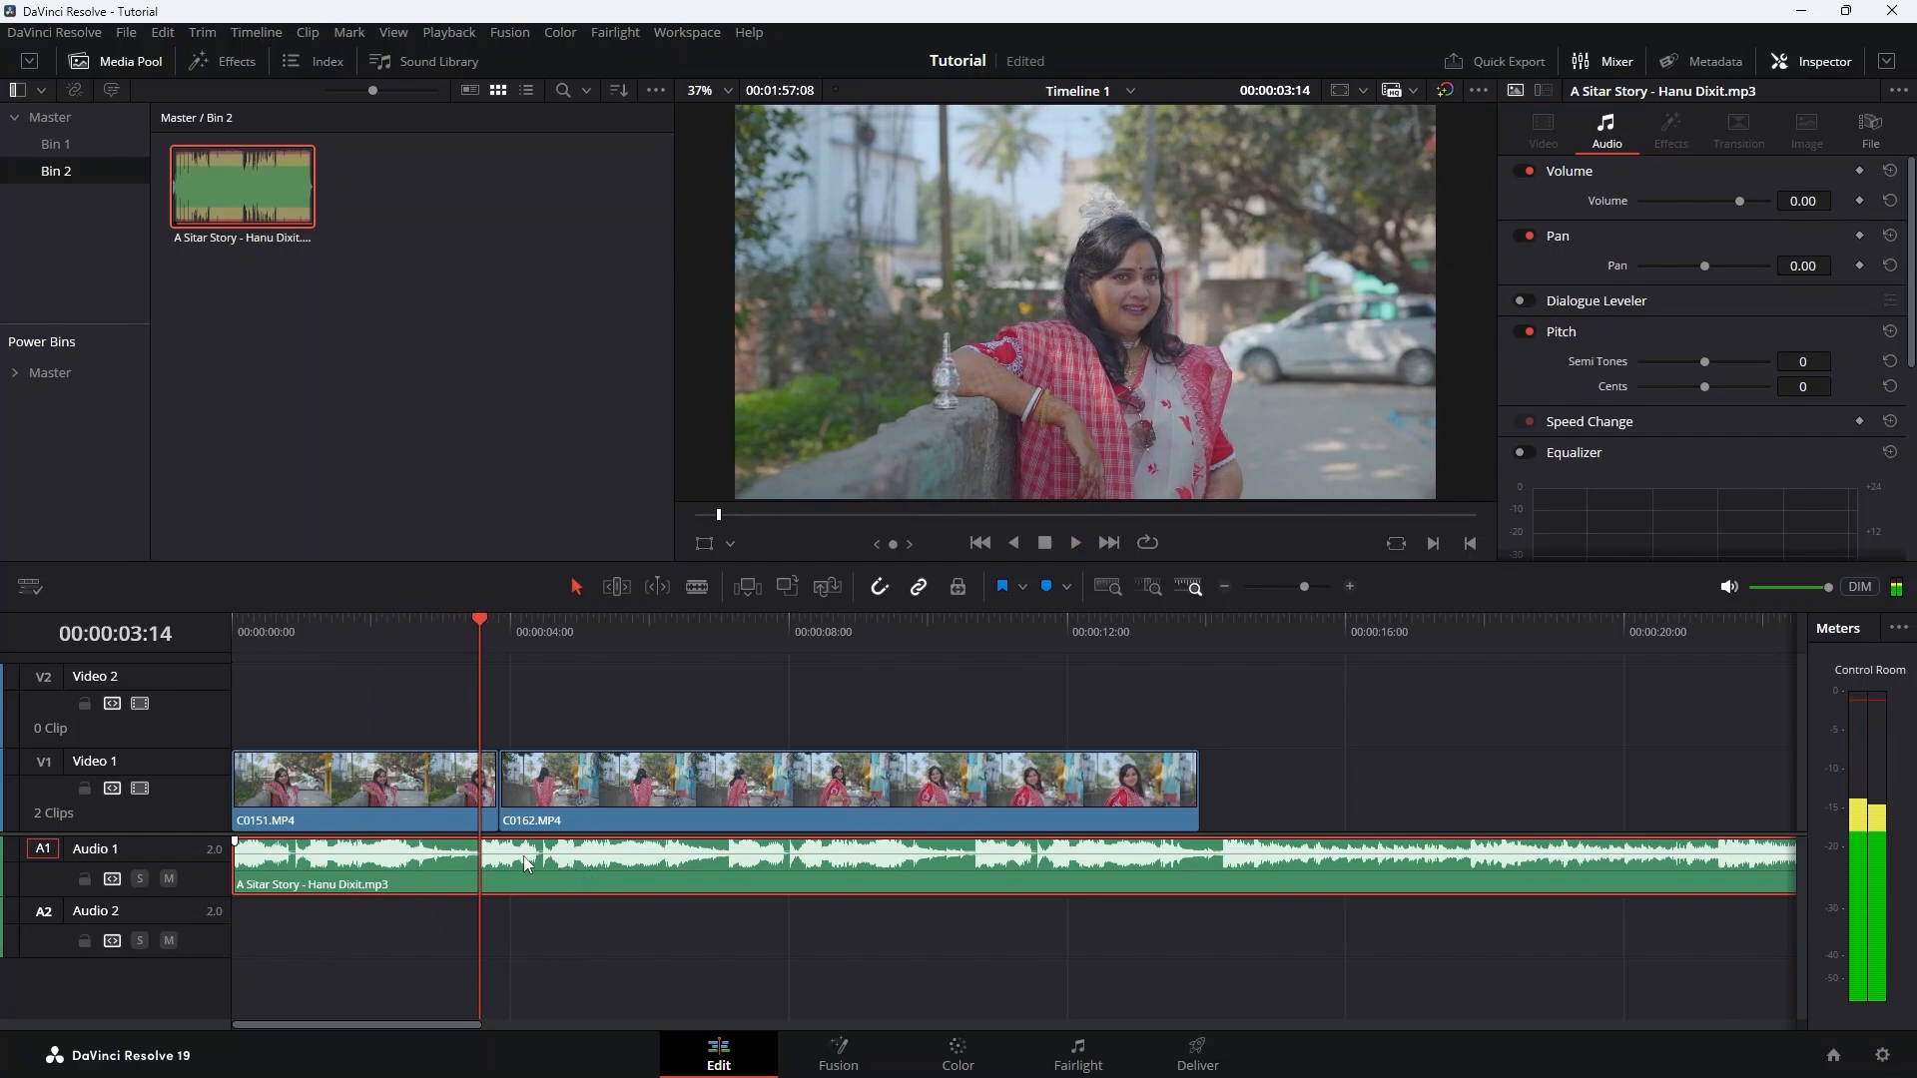
Step: Cut the music near 03:13 with the Blade and delete the leftover piece after it
click(698, 587)
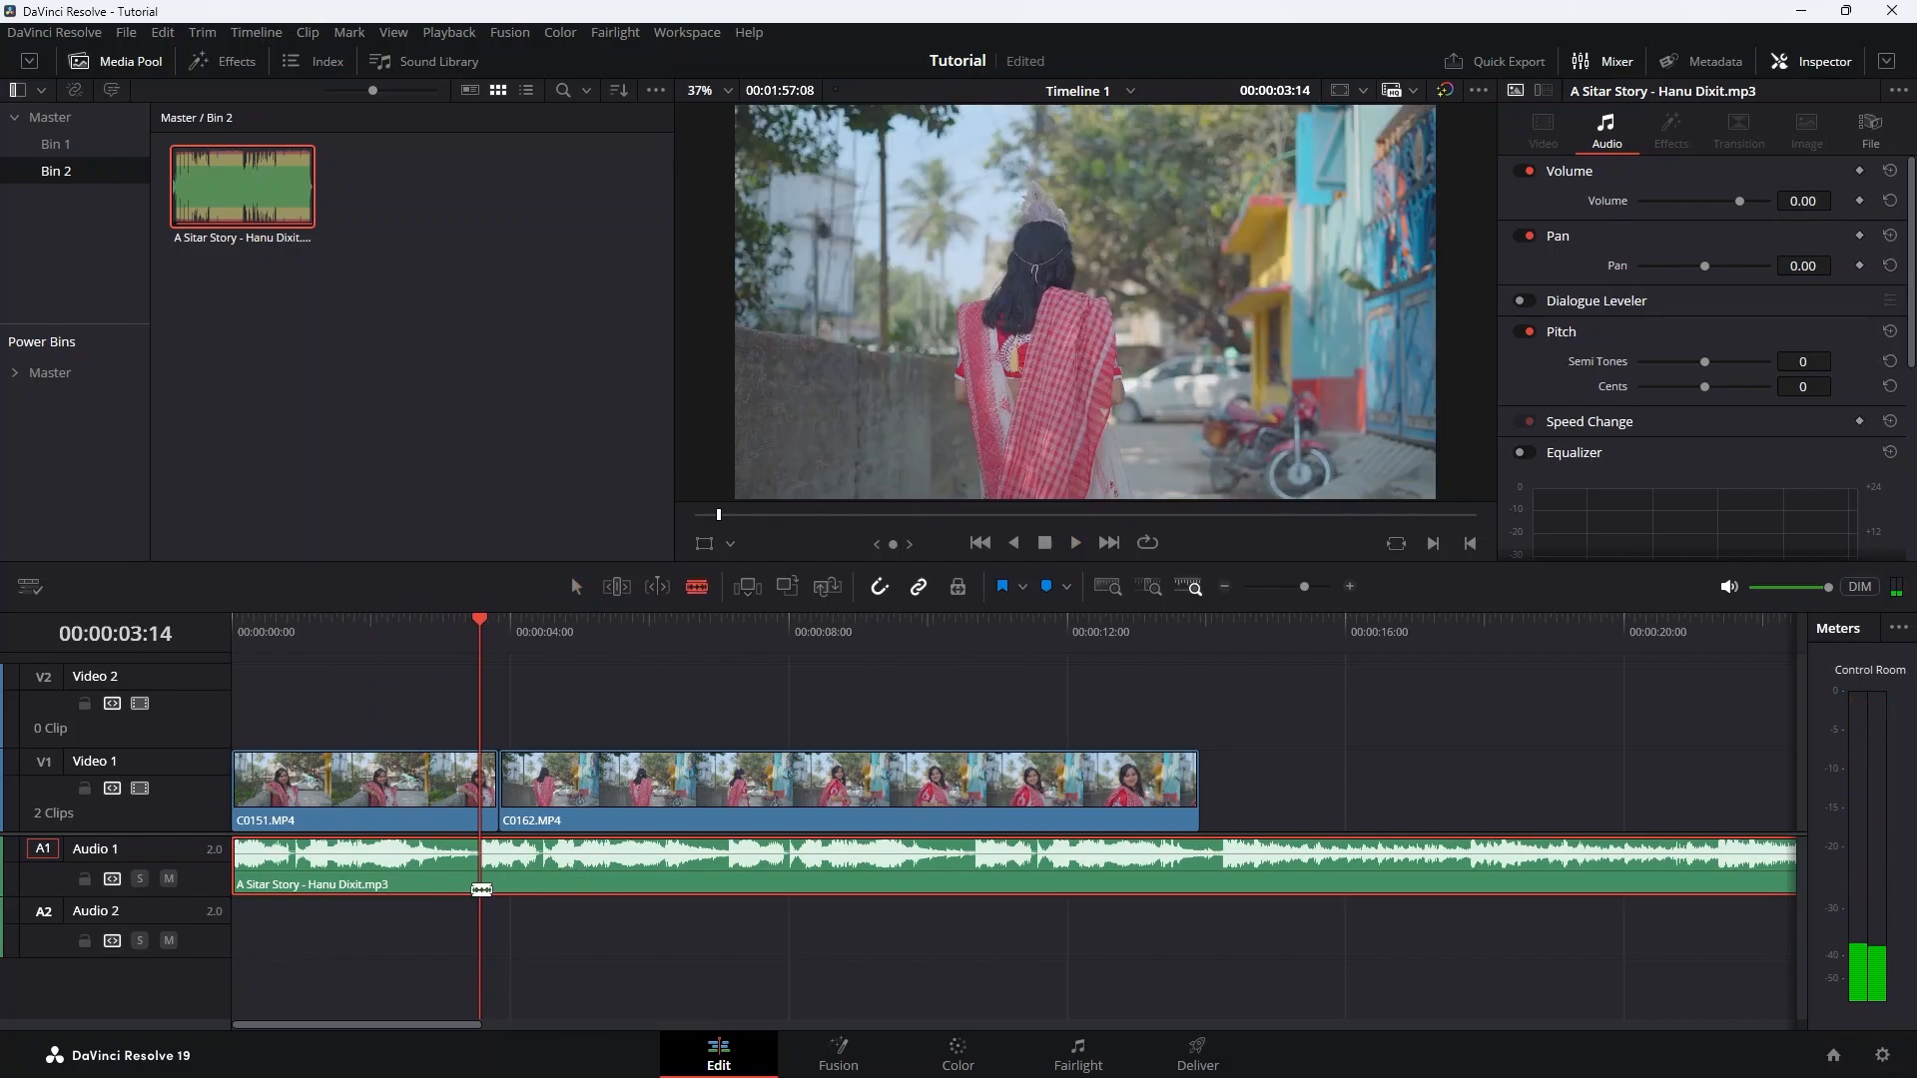
click(487, 875)
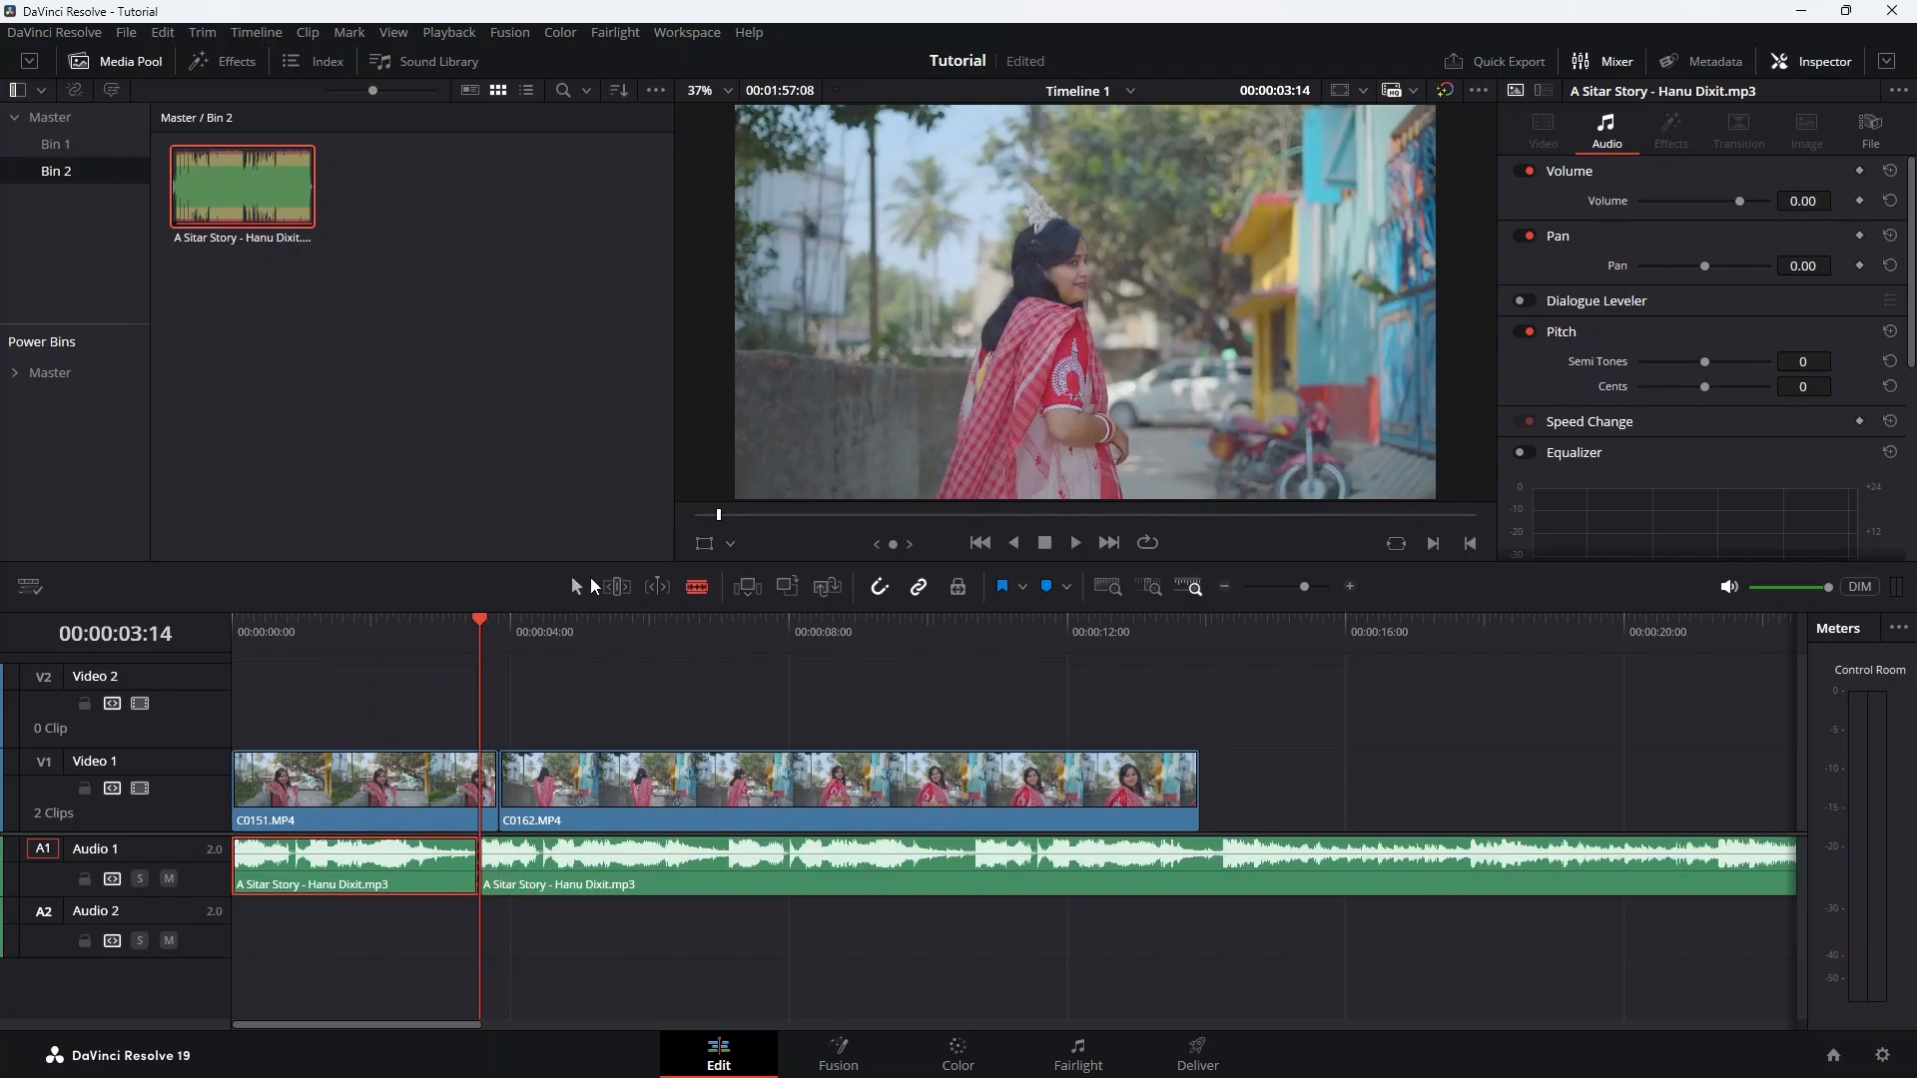
key(a)
click(567, 892)
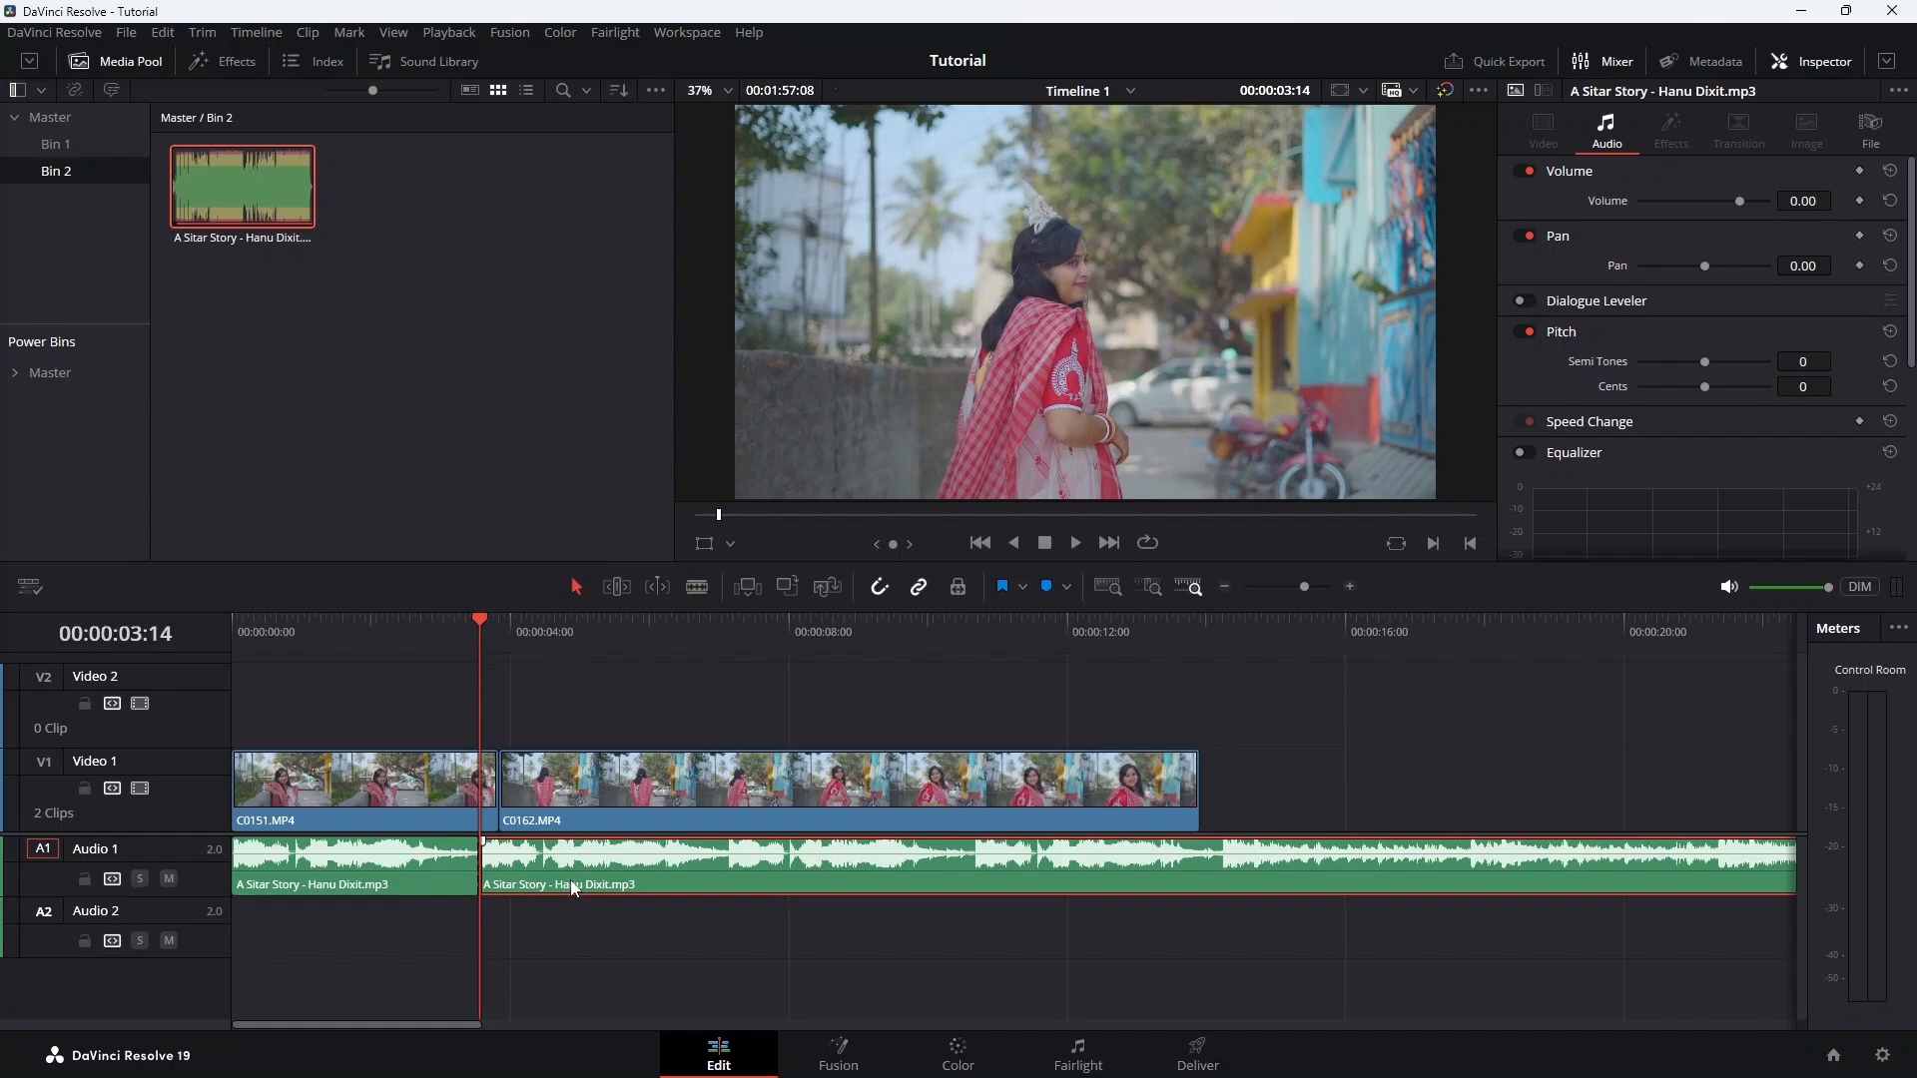
key(Delete)
drag(482, 627, 232, 629)
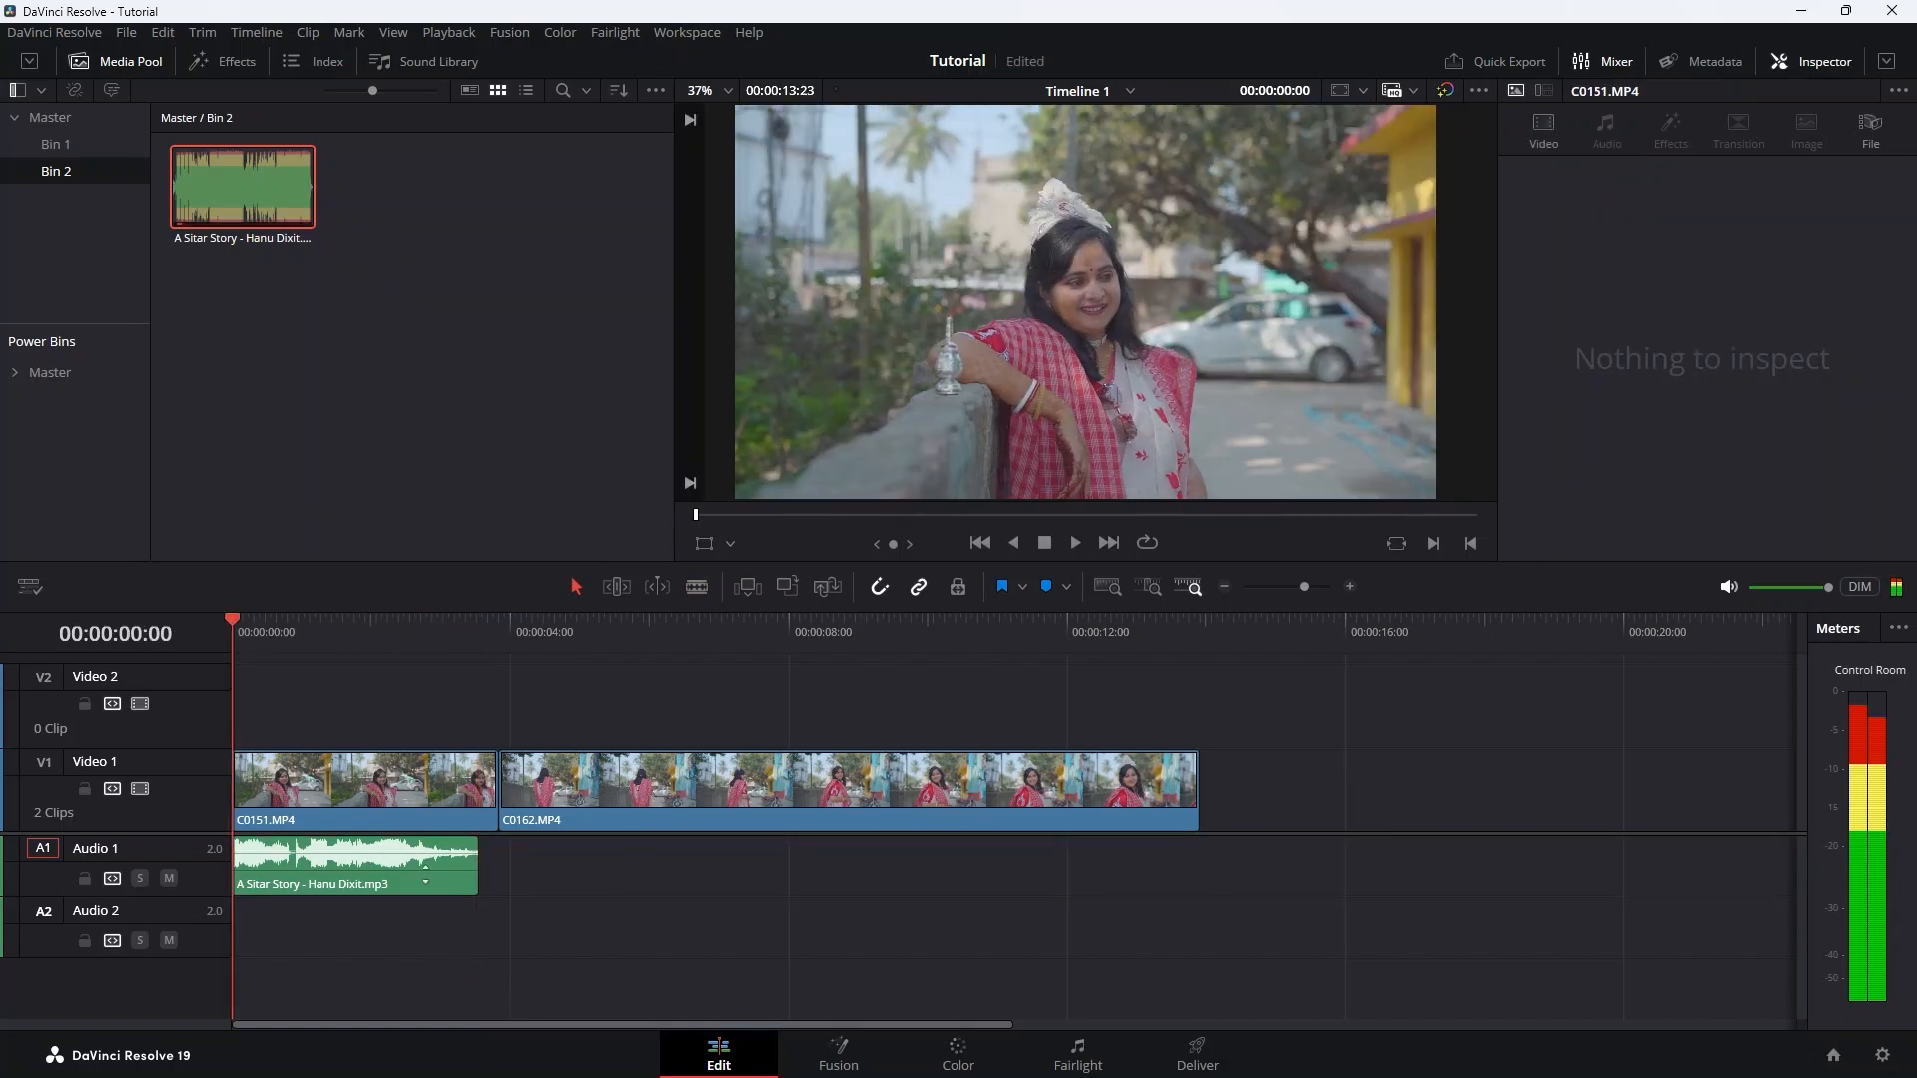
click(442, 891)
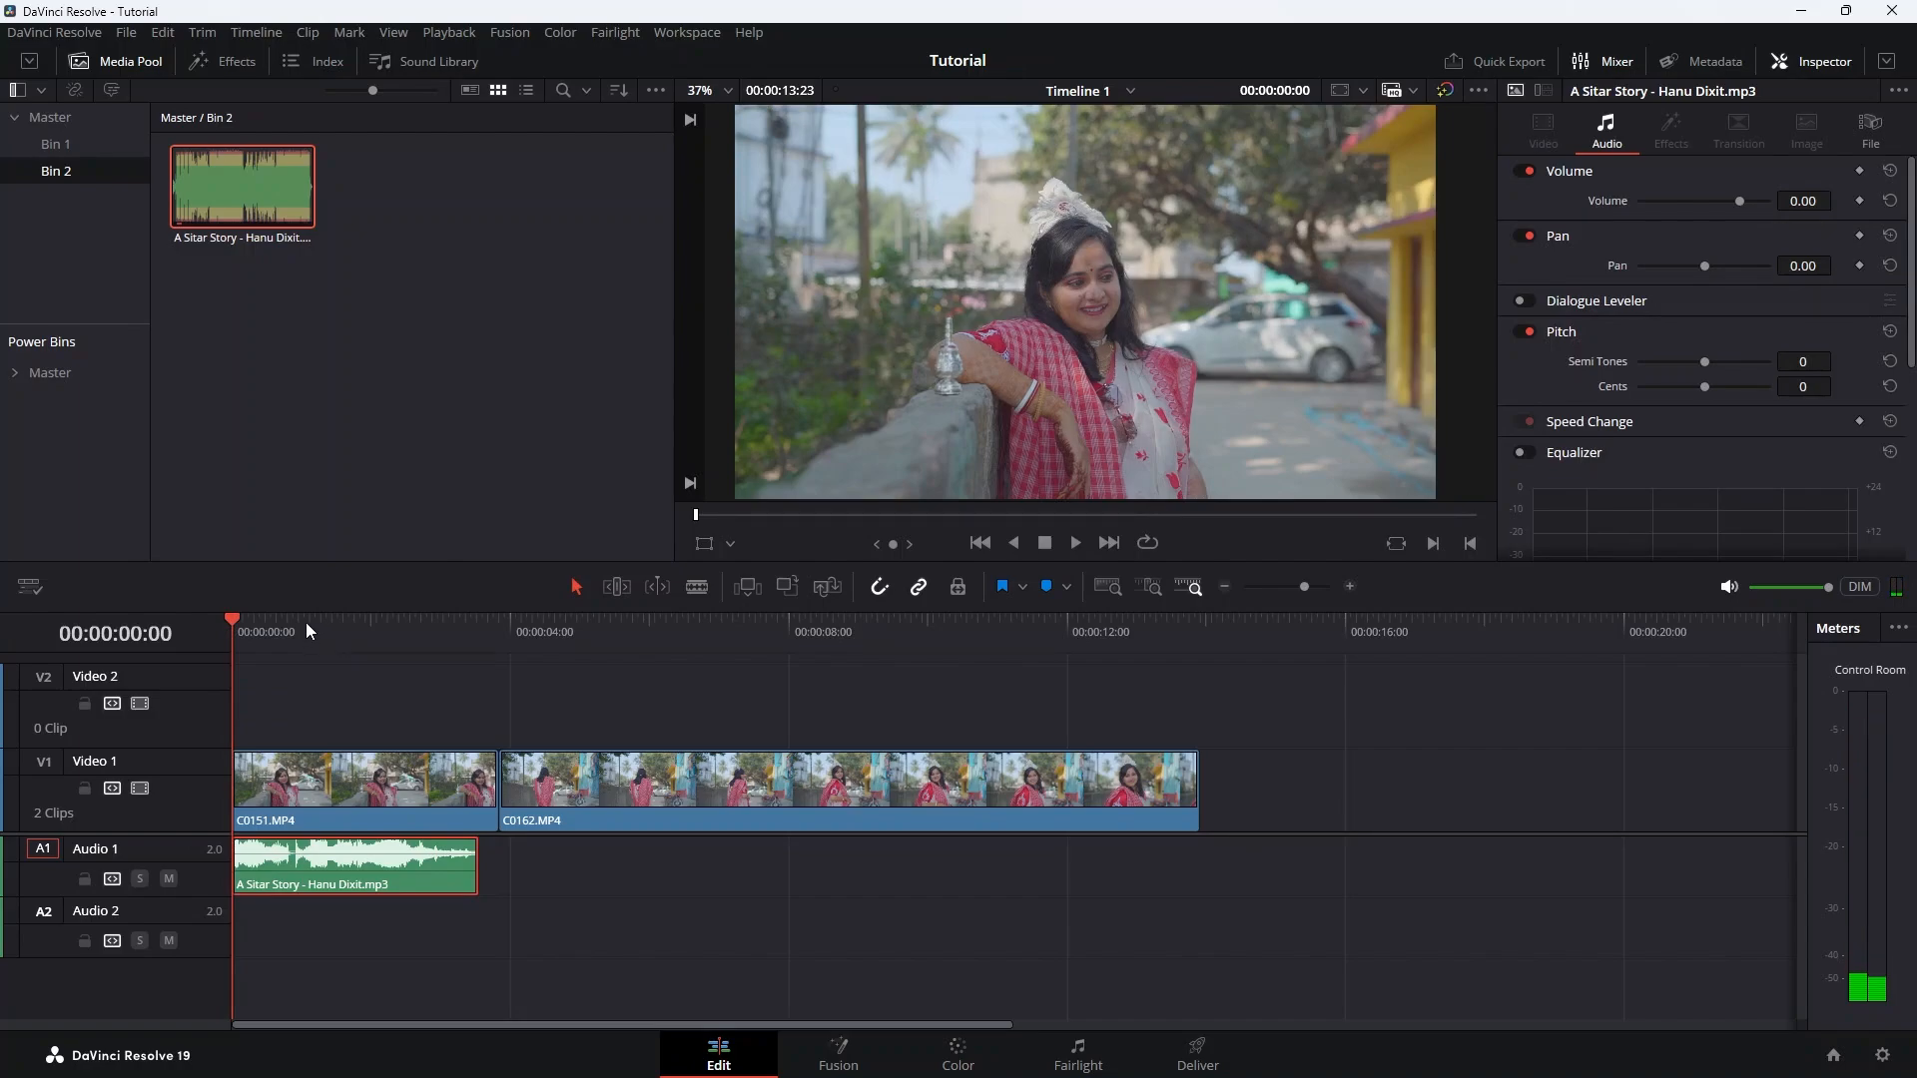
click(45, 32)
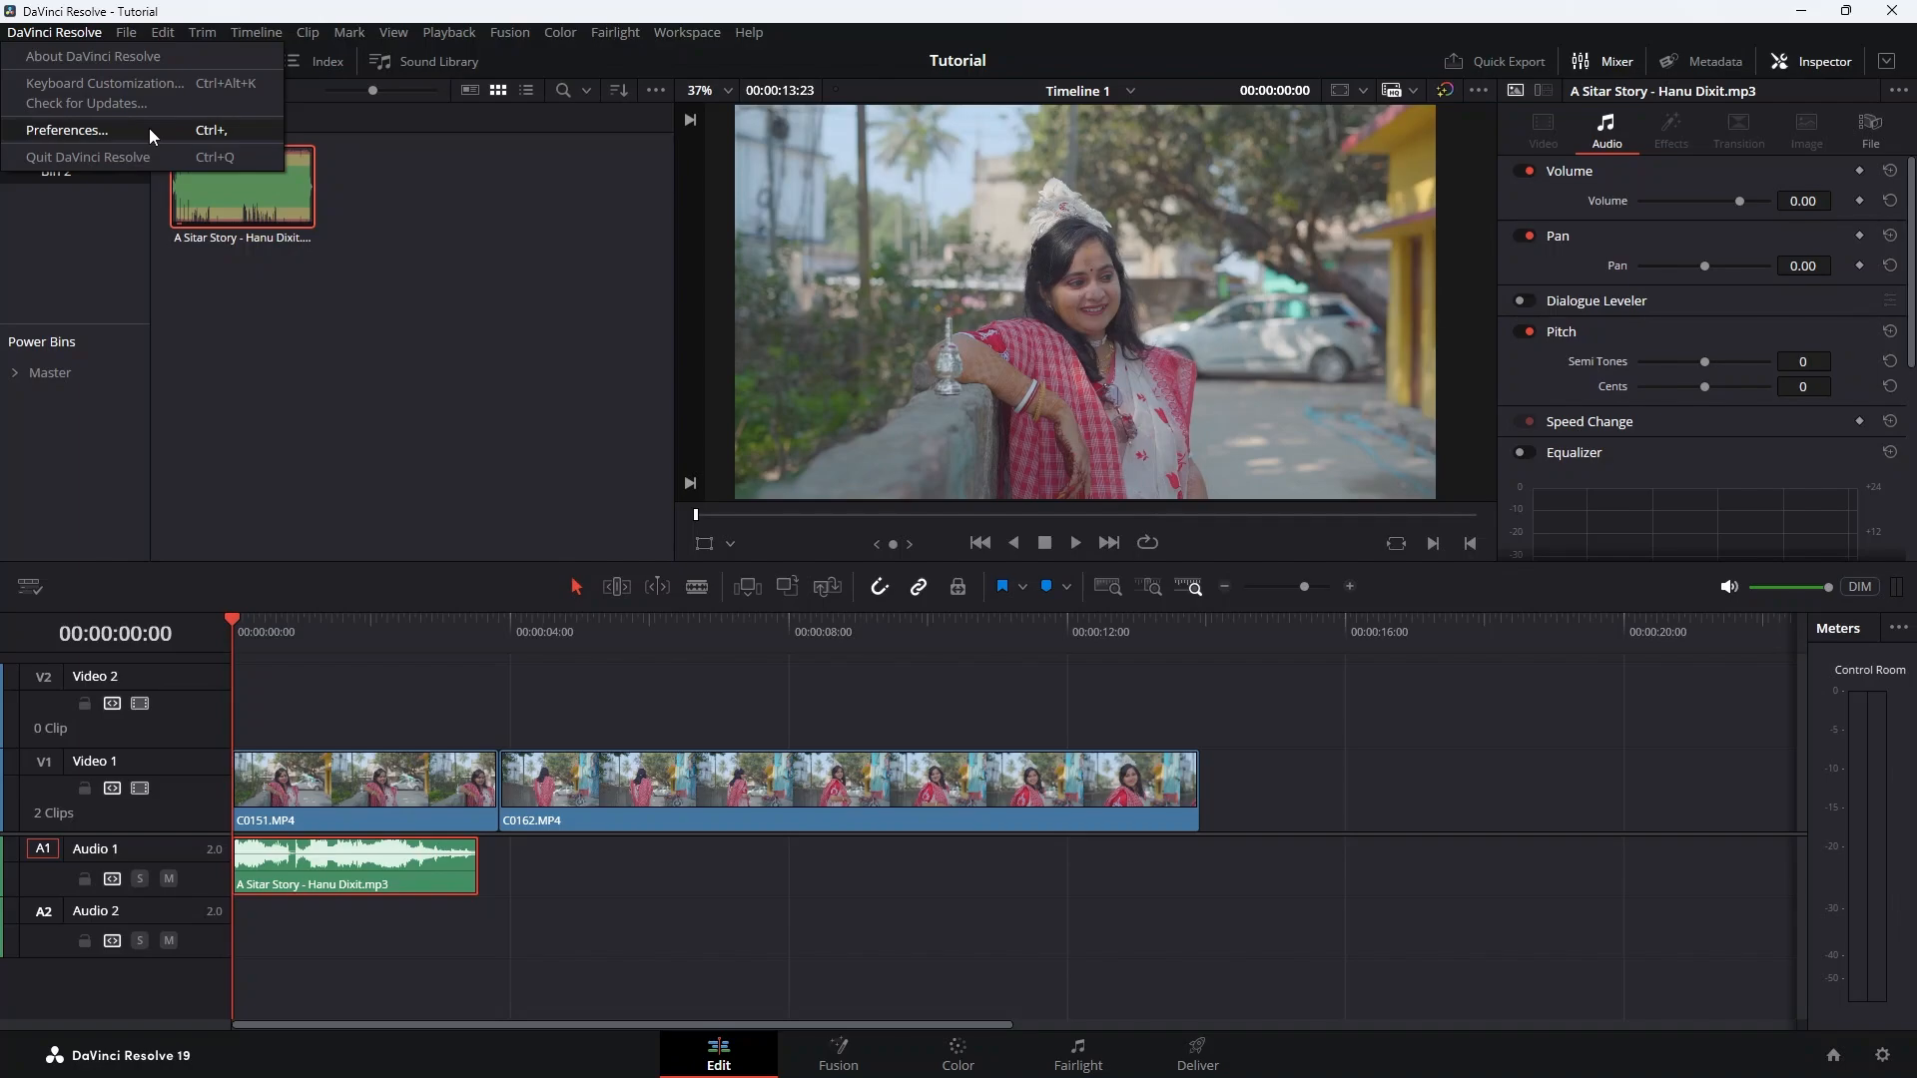
click(181, 82)
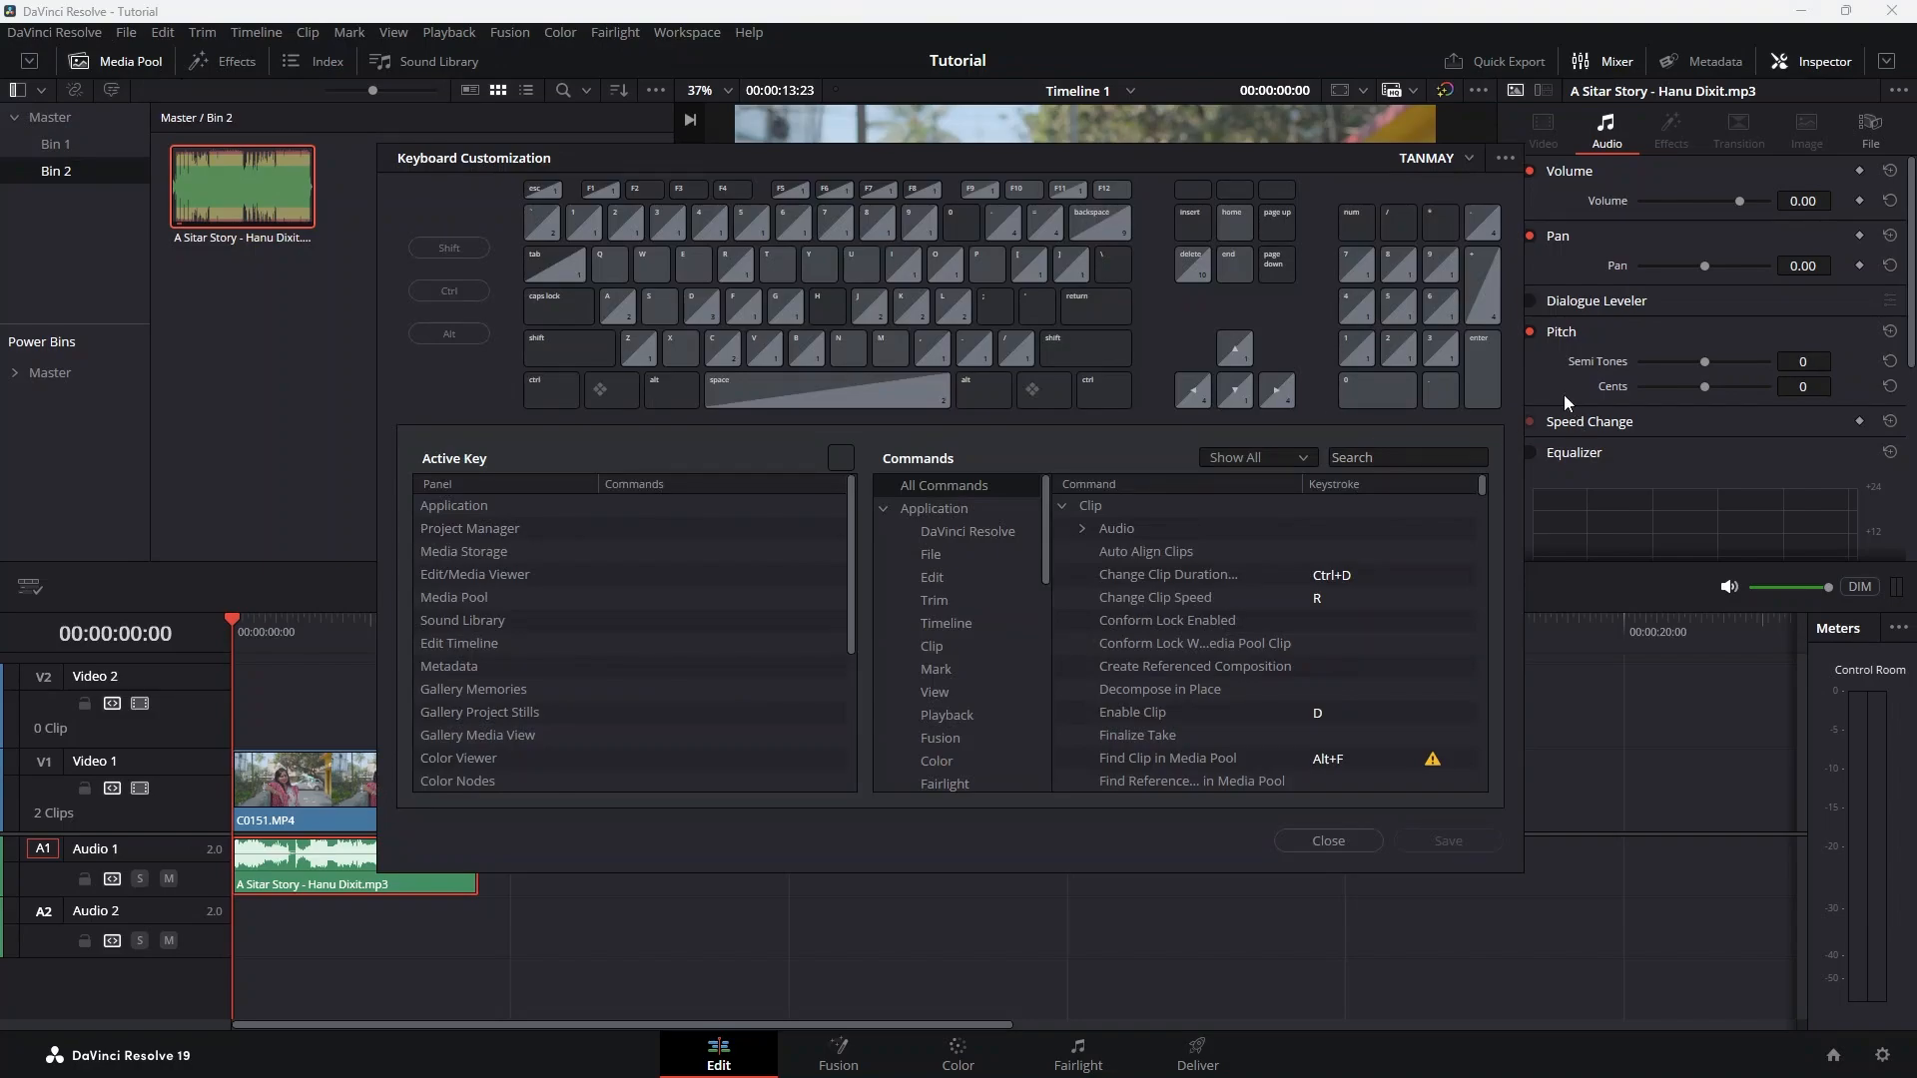
mouse_move(1484, 481)
mouse_down()
mouse_move(1482, 723)
mouse_move(1476, 500)
mouse_up()
click(1470, 159)
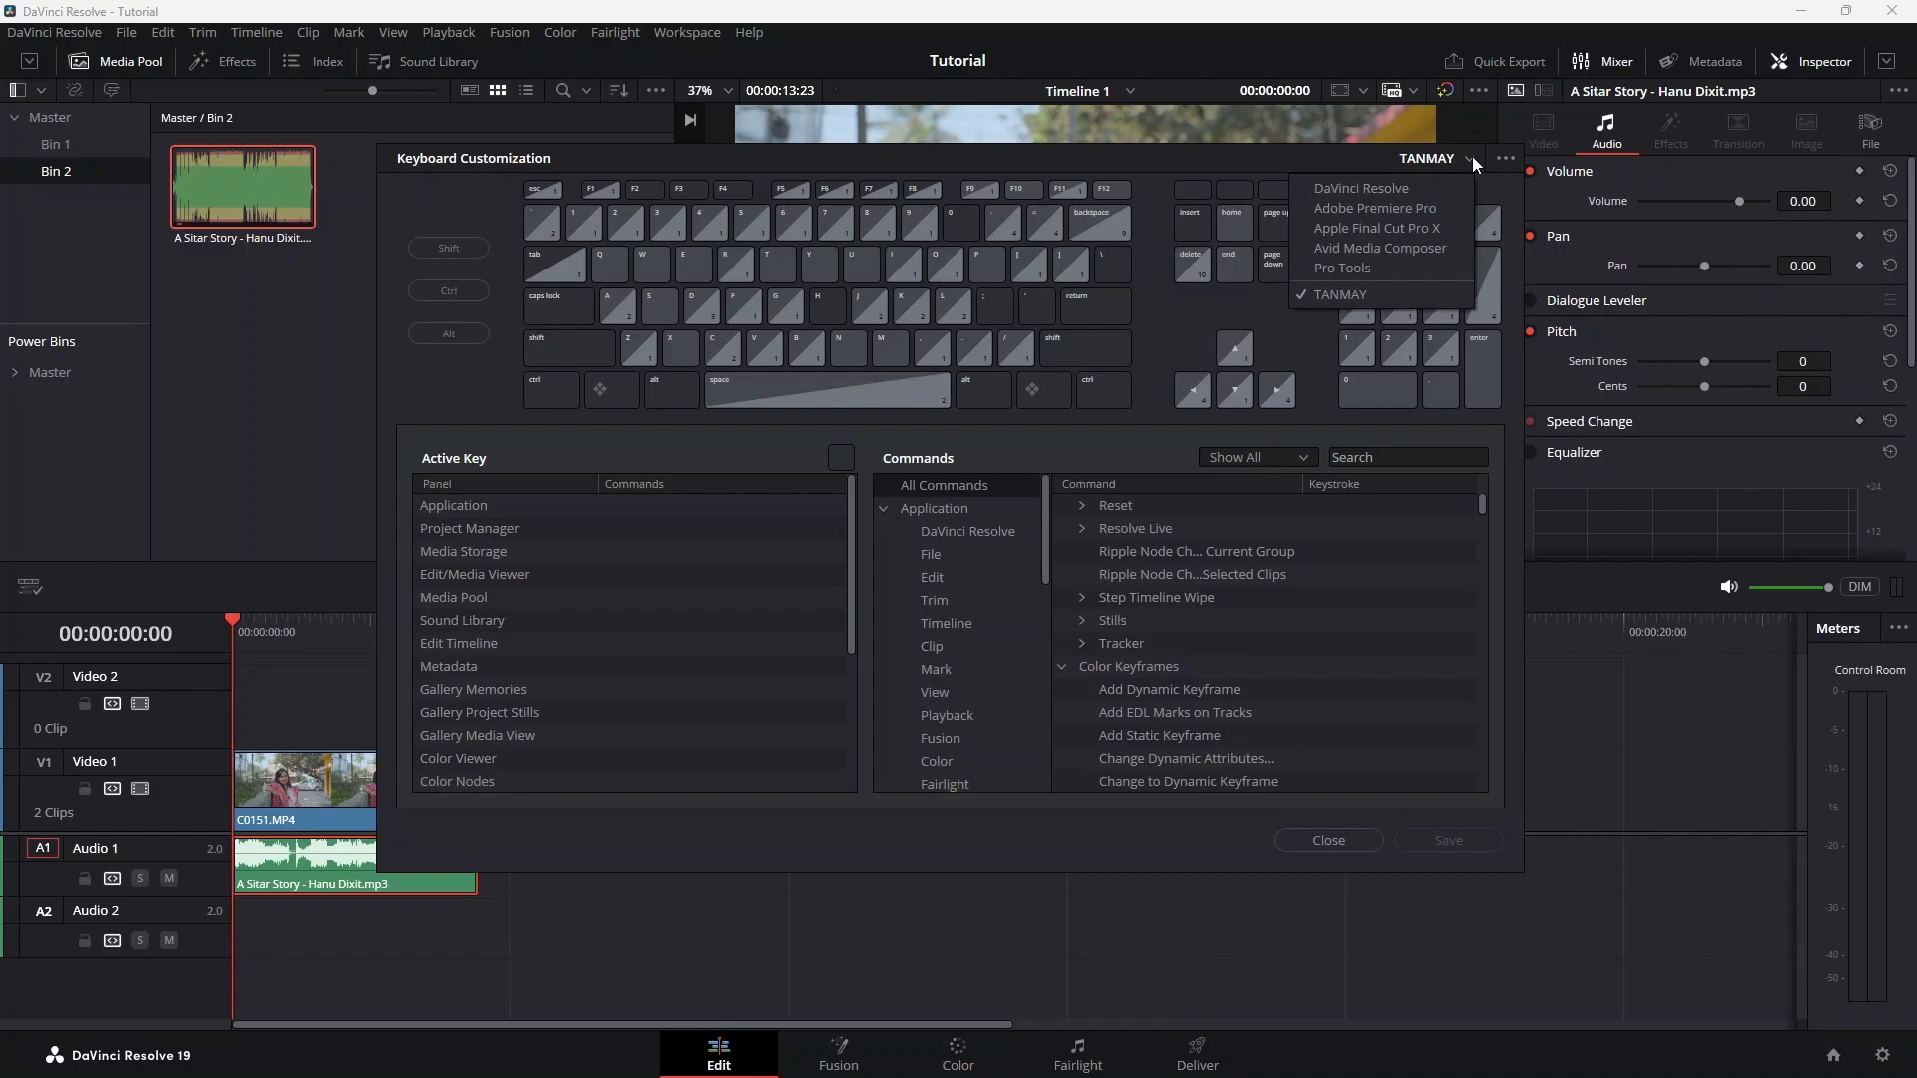
click(1322, 153)
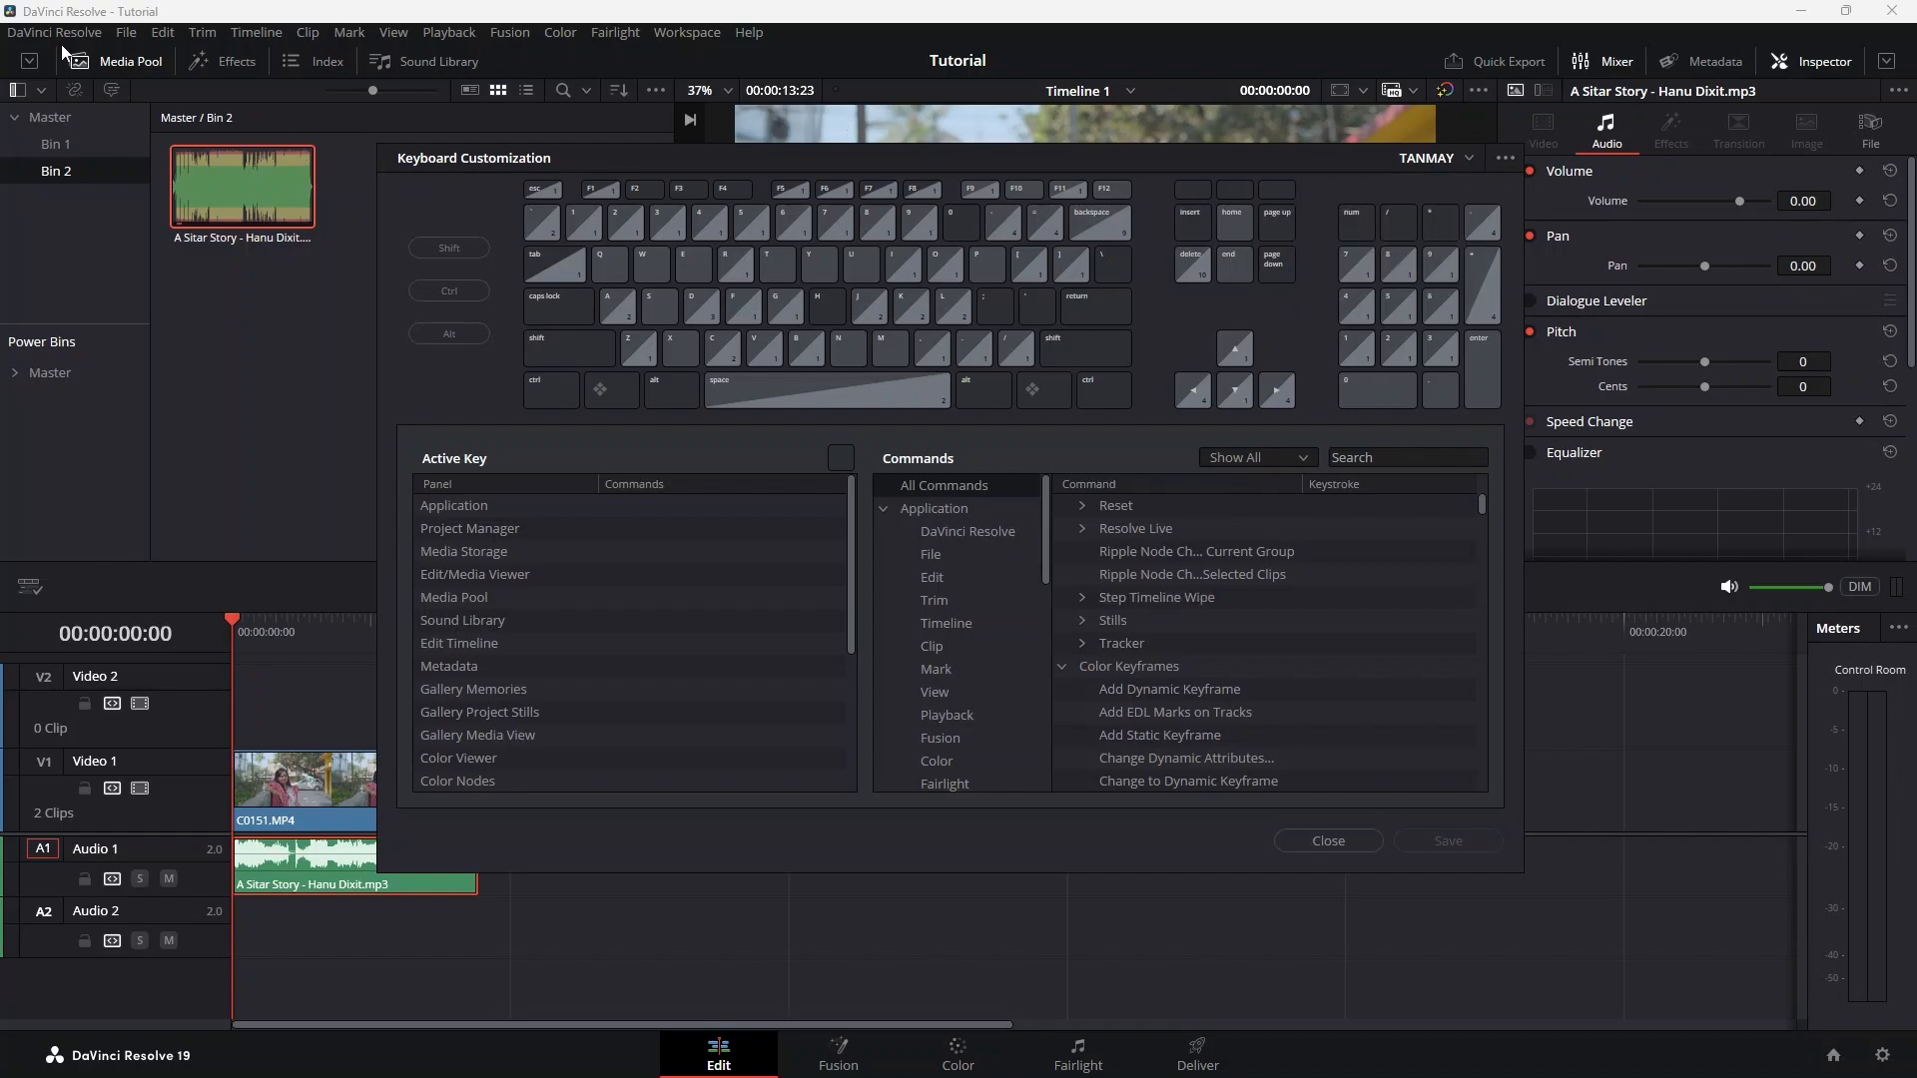
click(1470, 157)
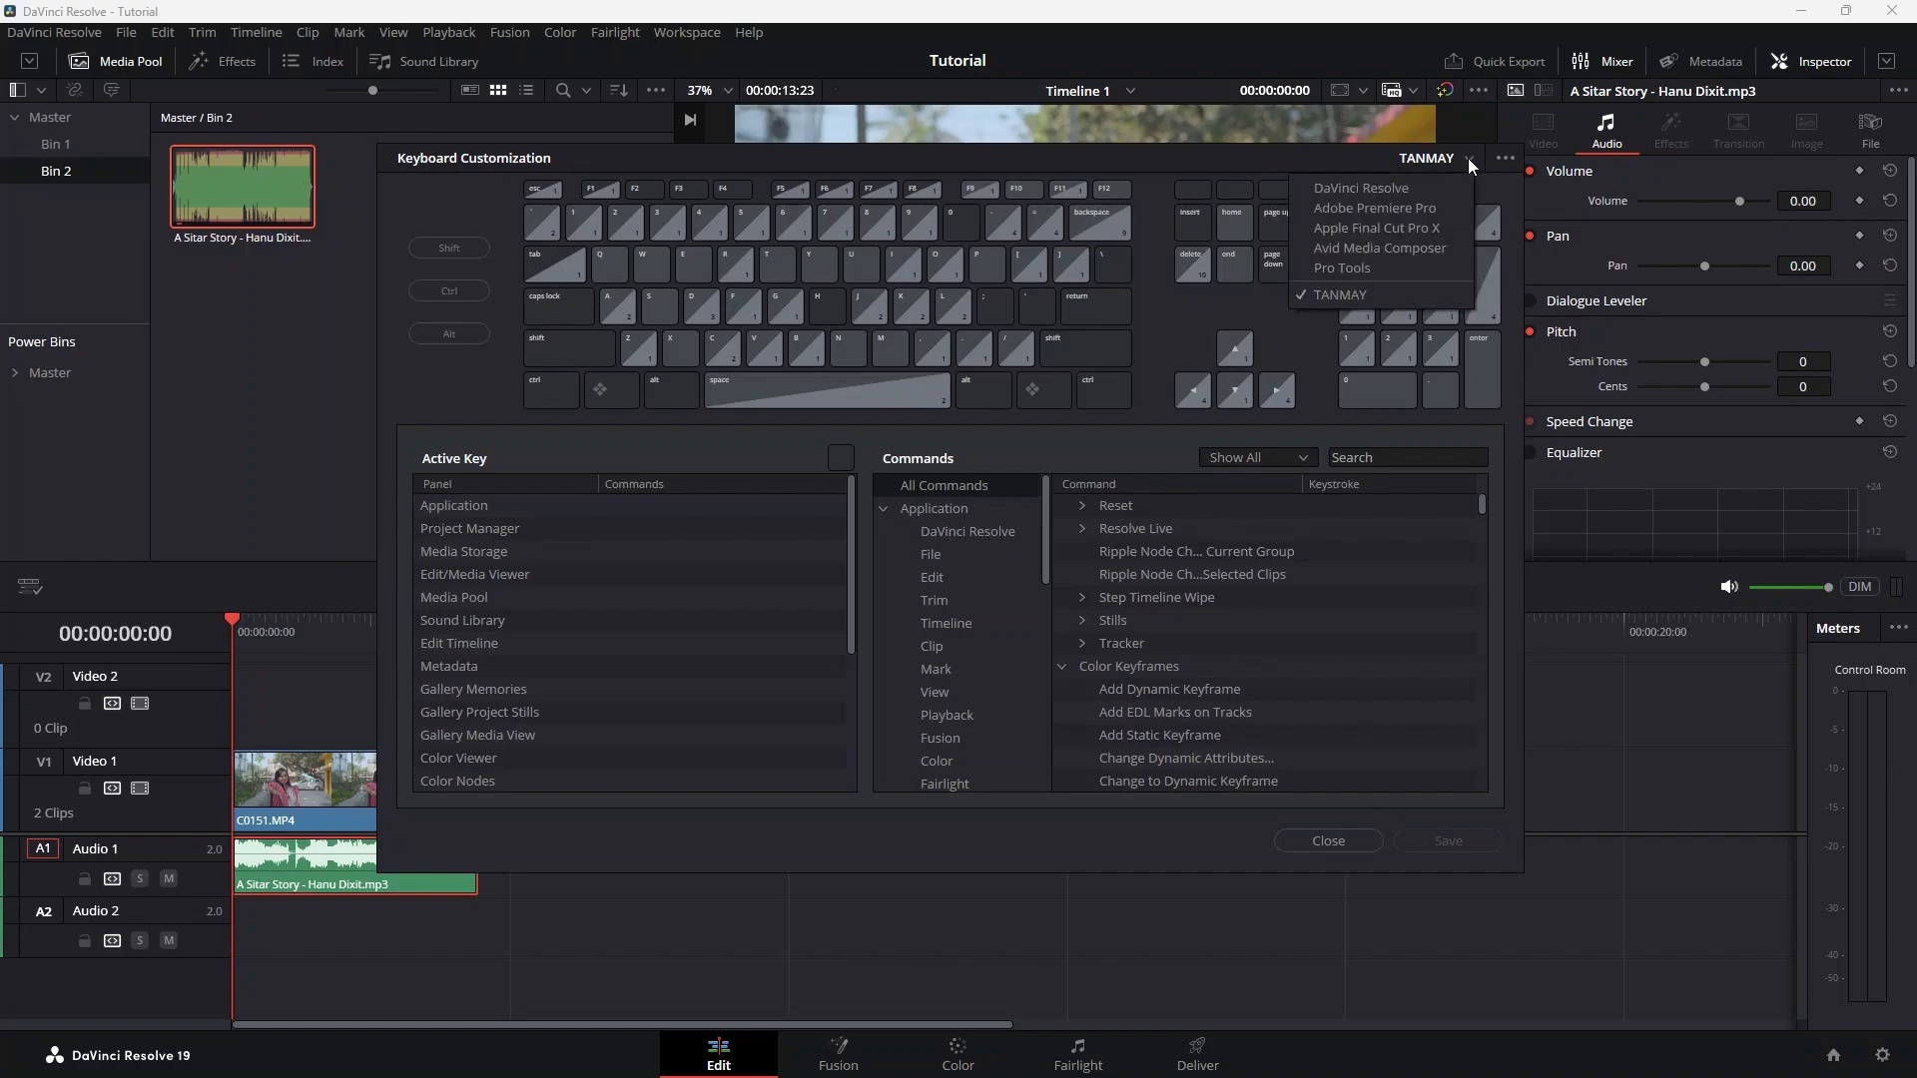
click(1426, 210)
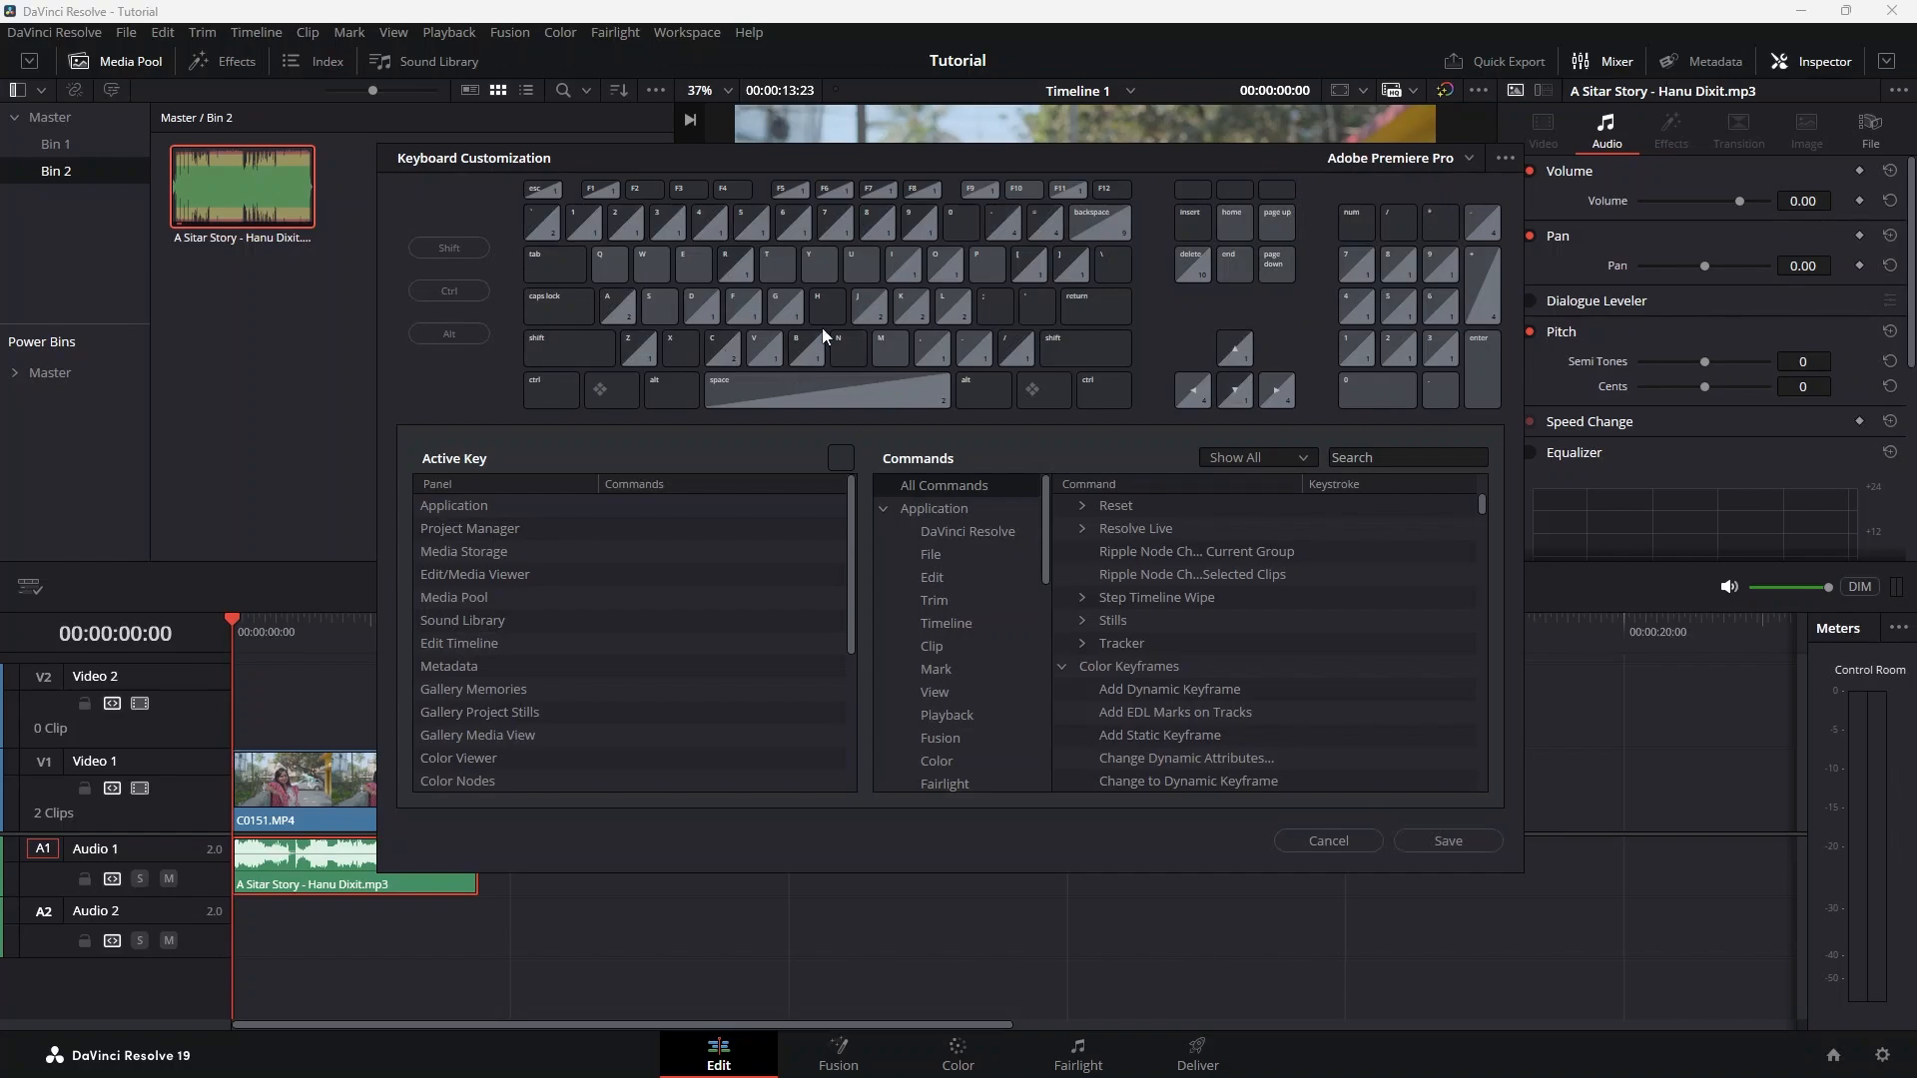
click(1470, 159)
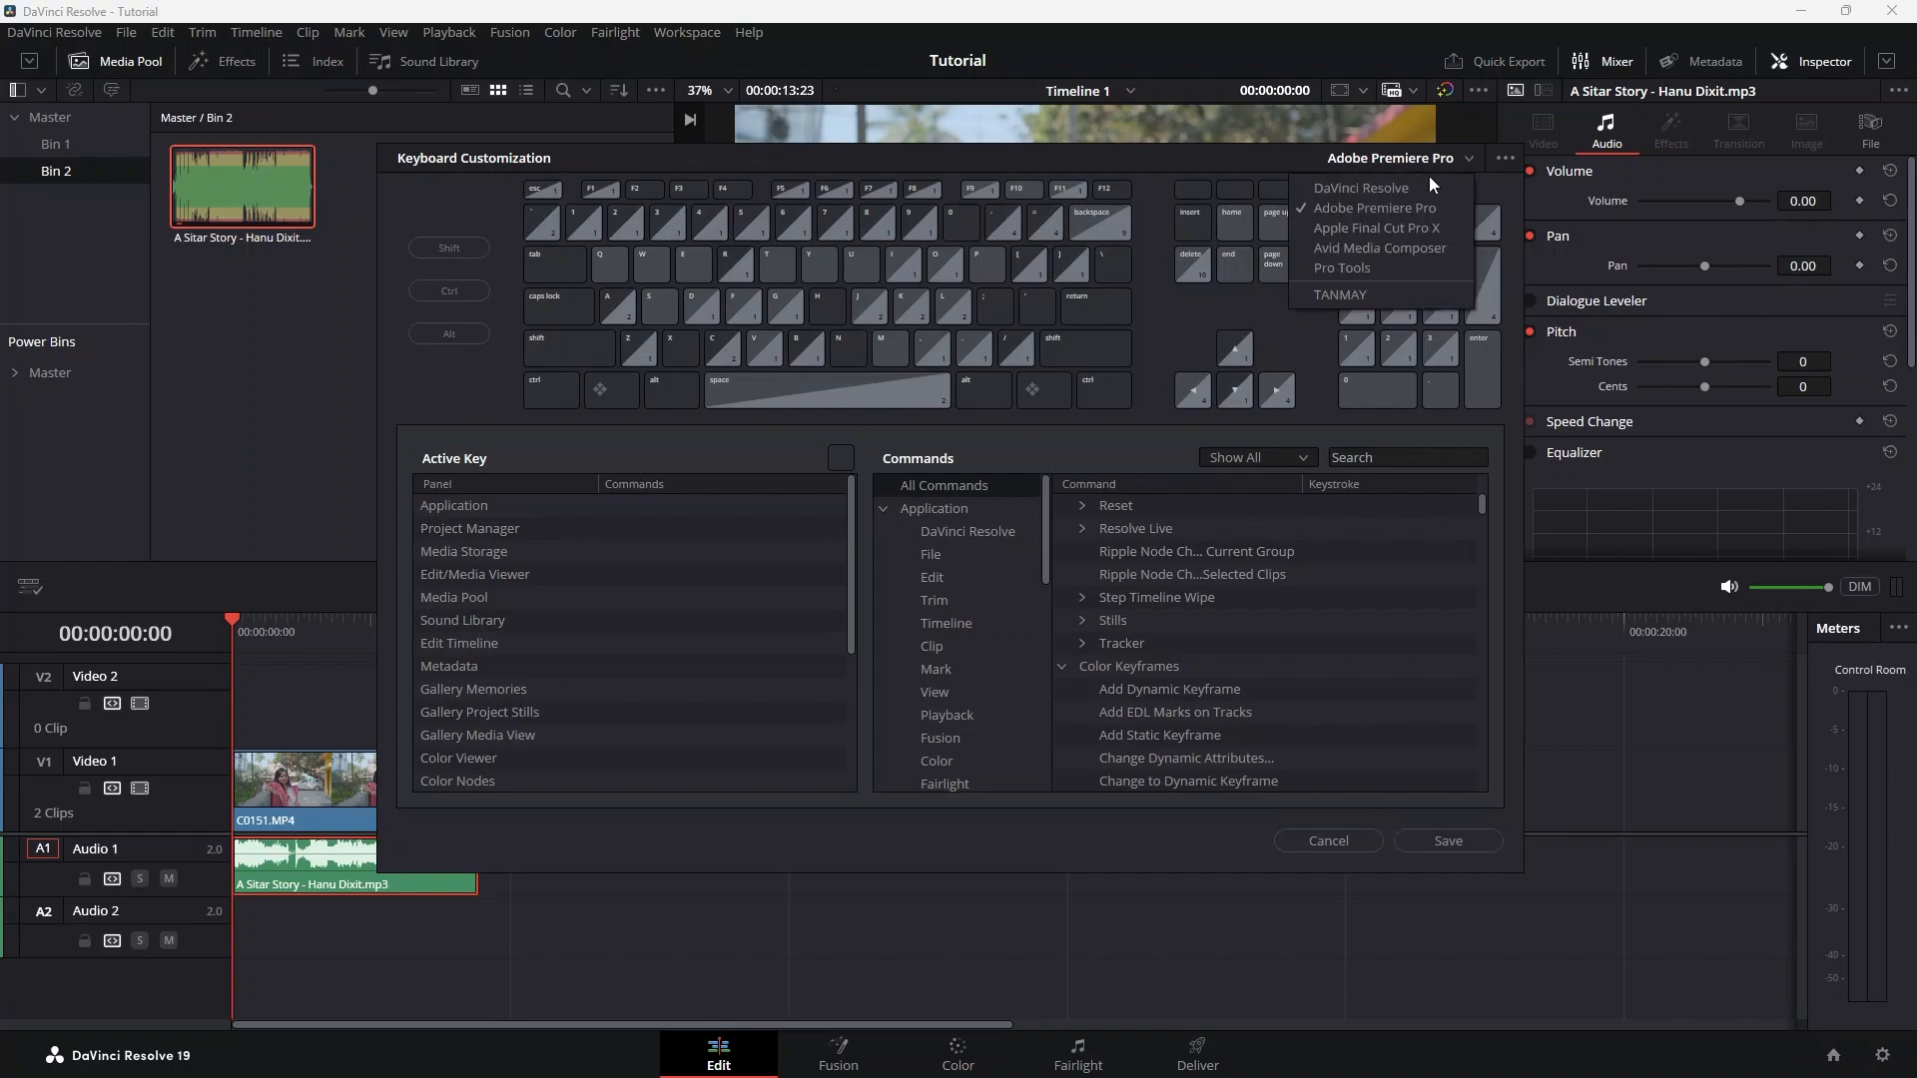
click(1406, 297)
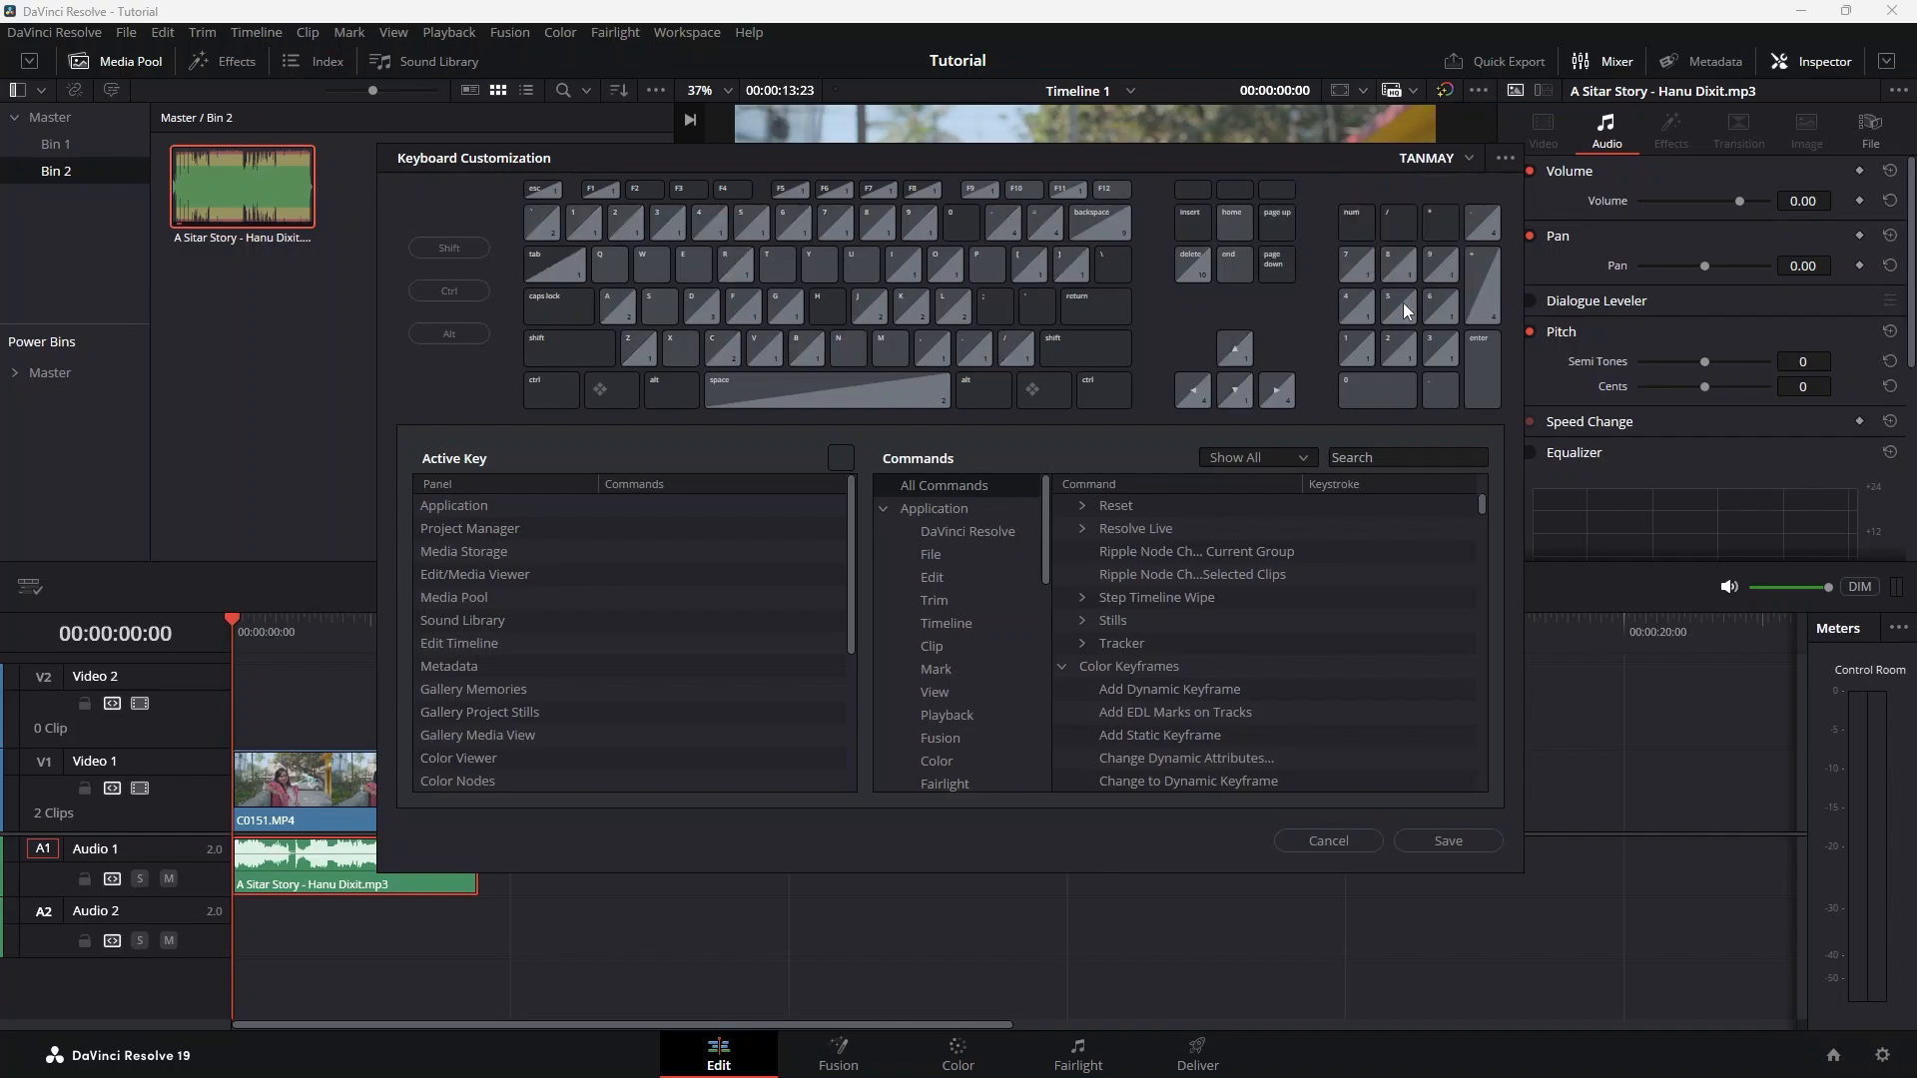
click(1329, 844)
click(1129, 609)
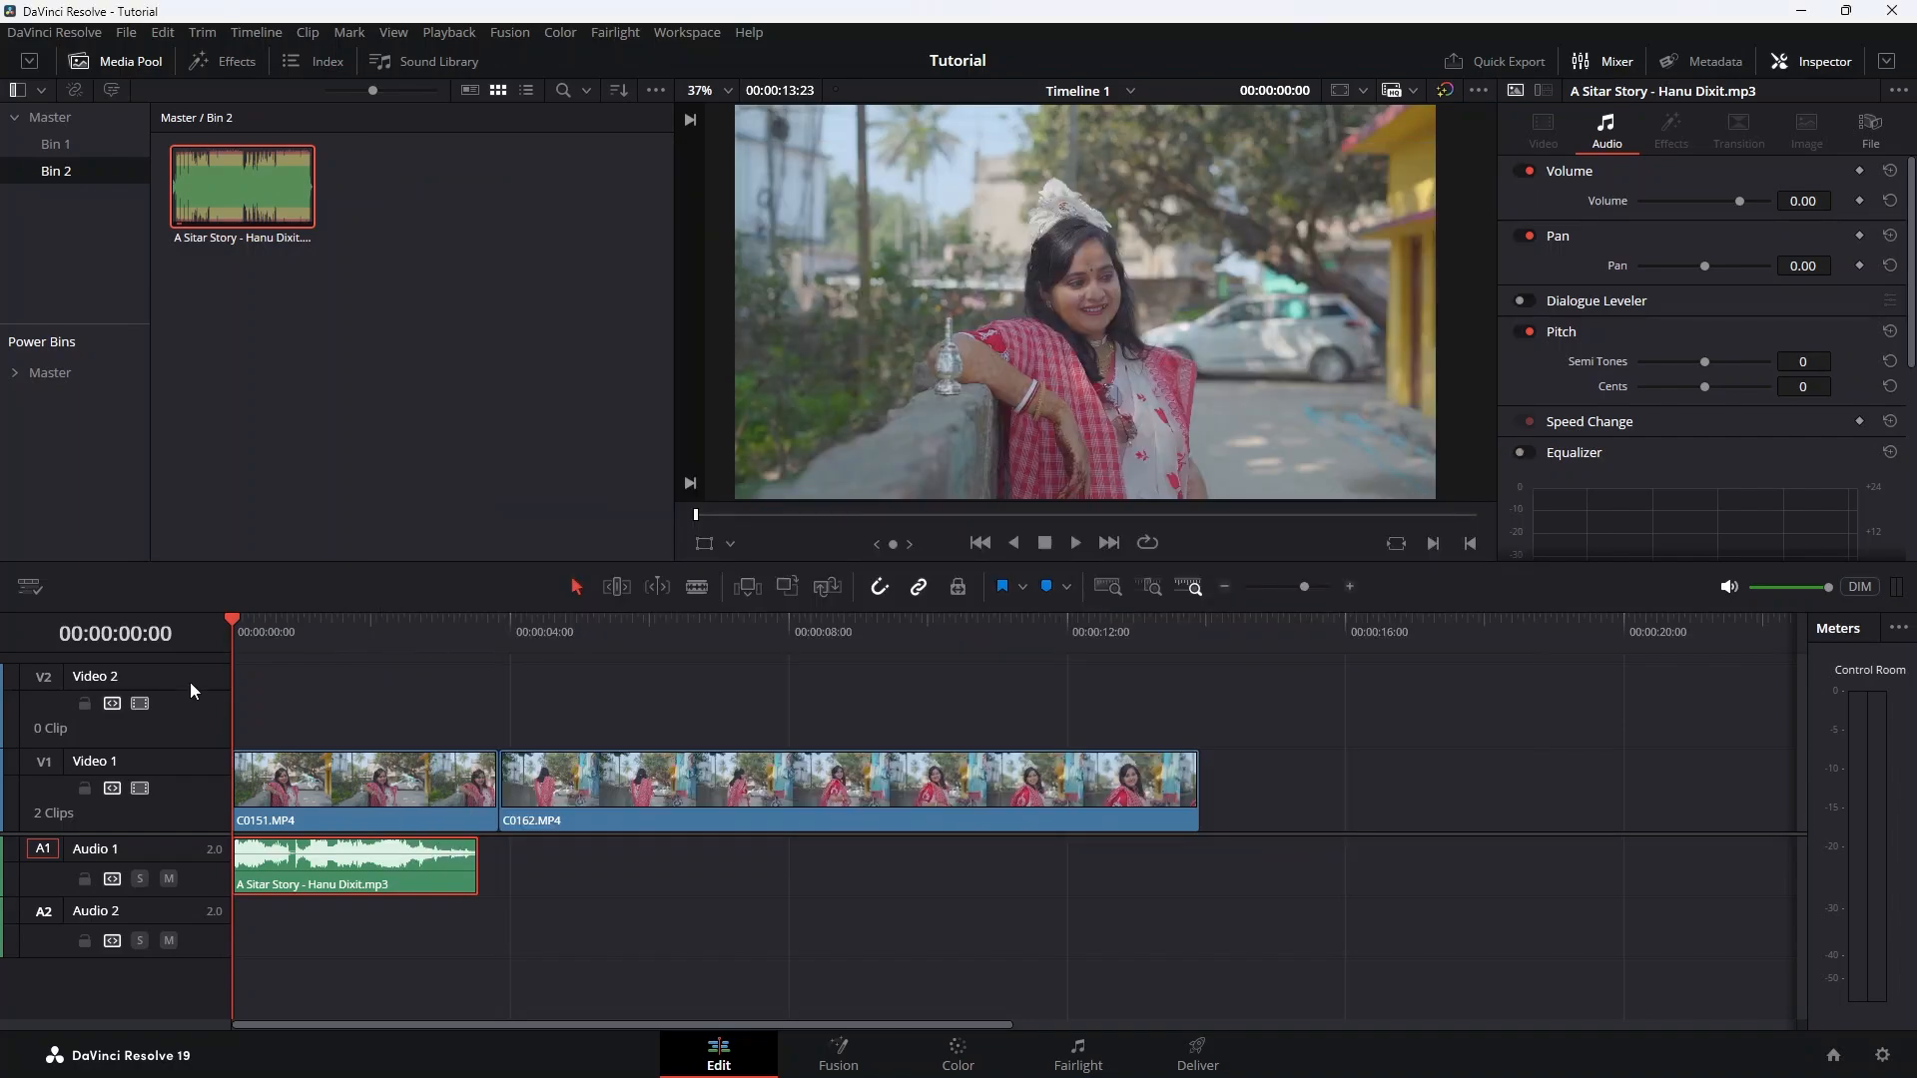
click(54, 32)
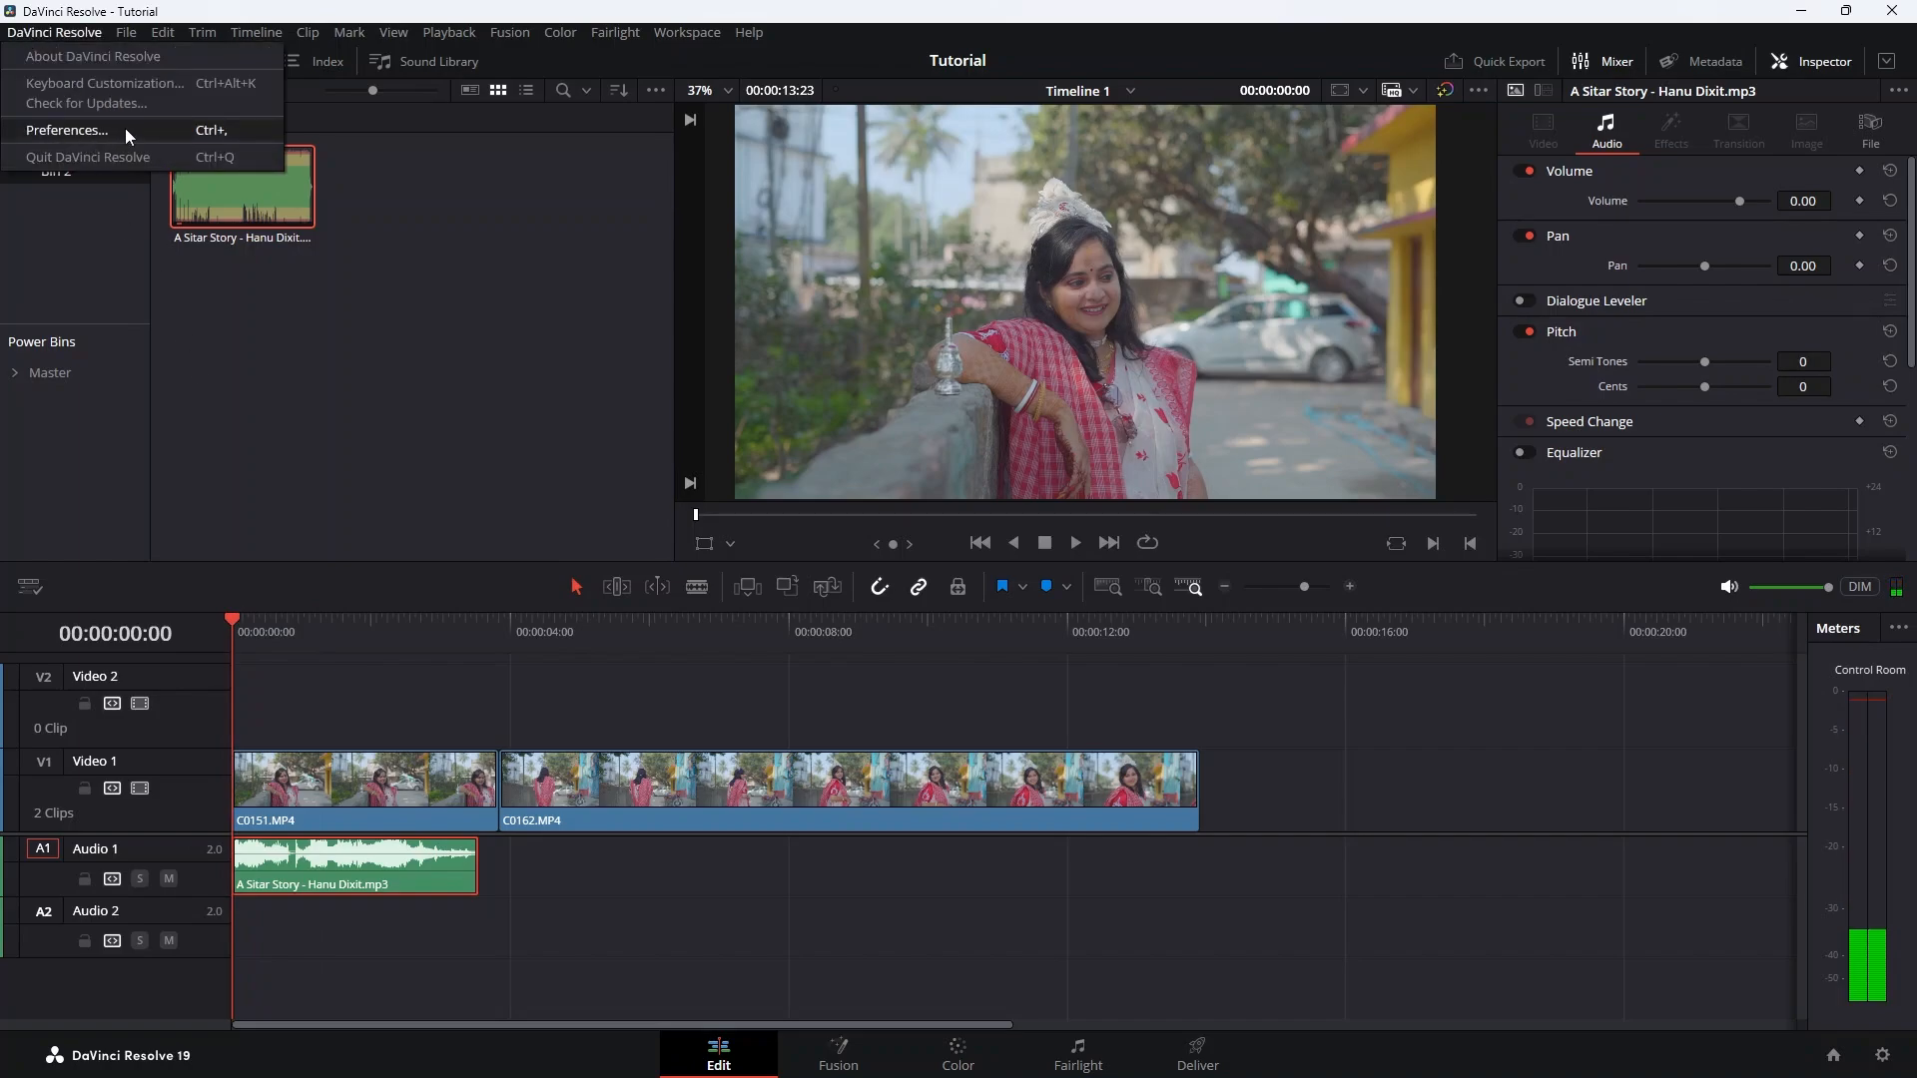
click(153, 130)
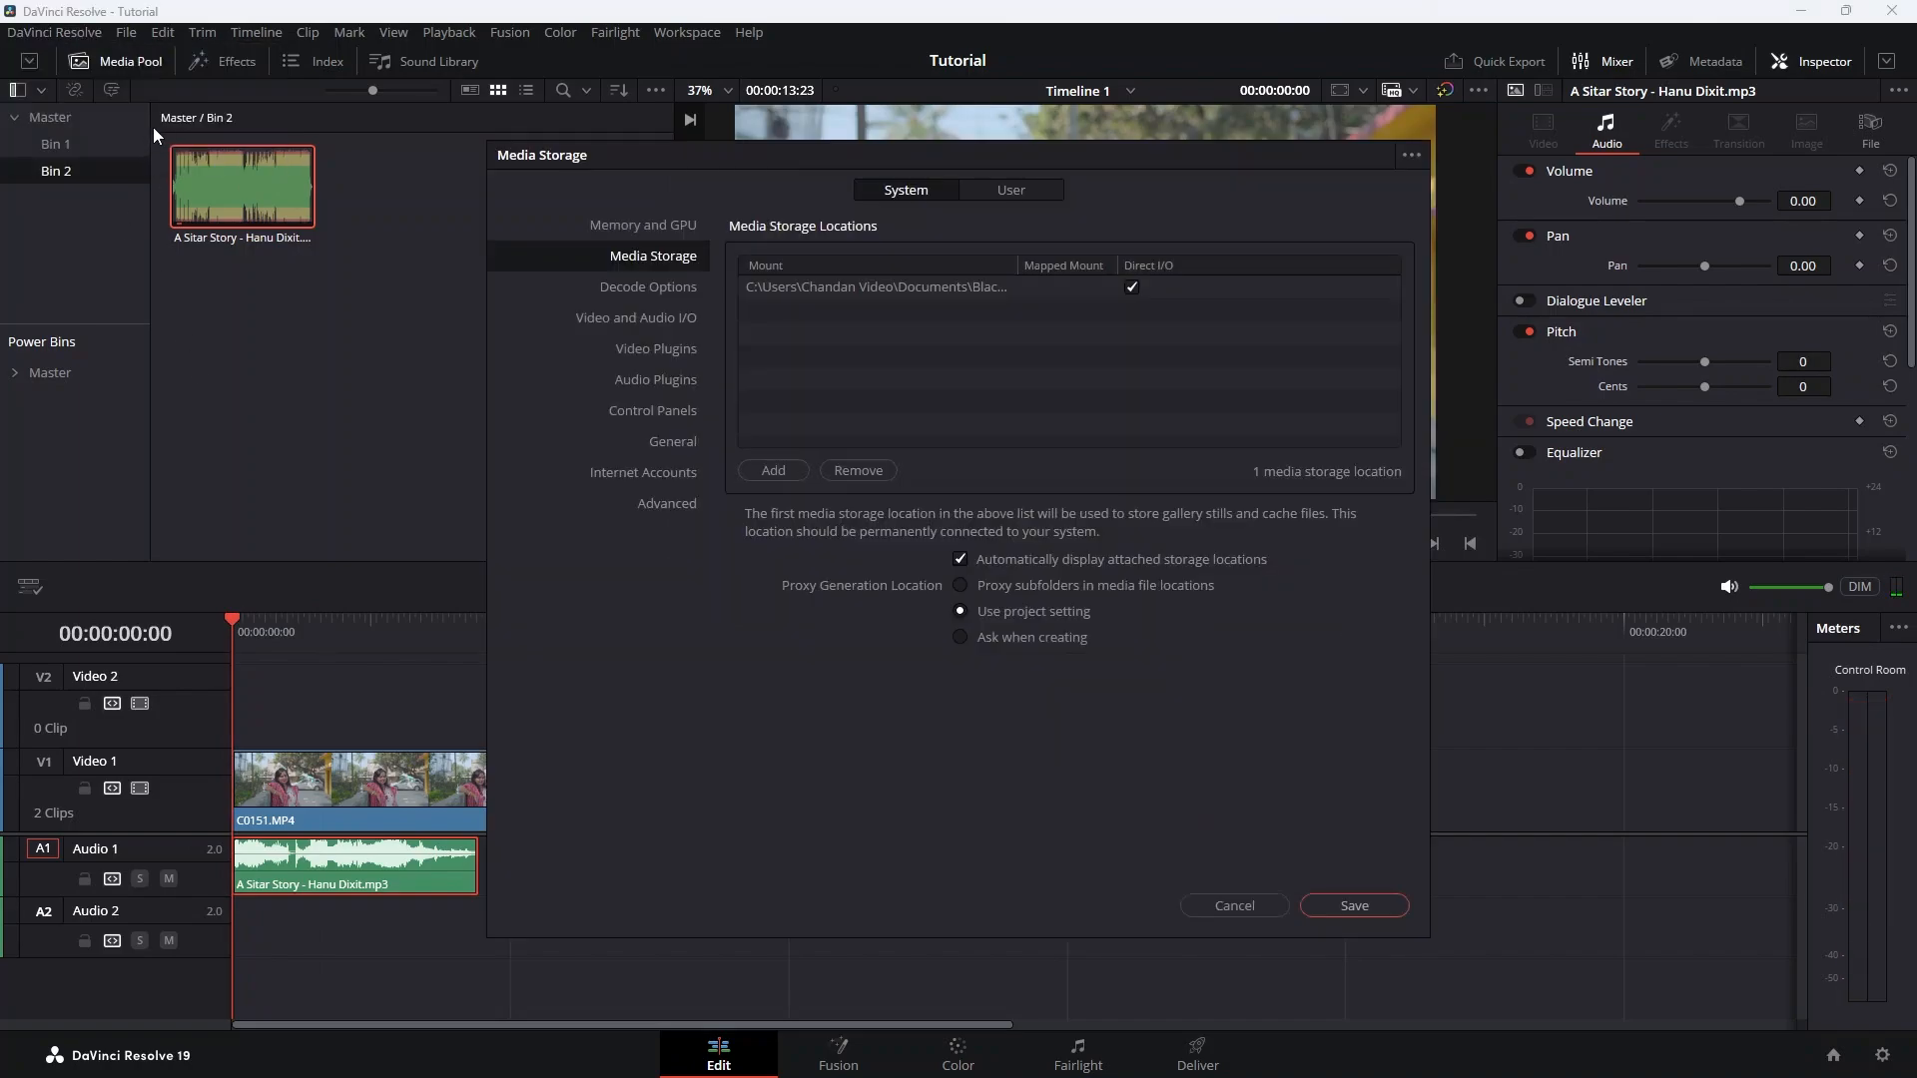
click(1017, 194)
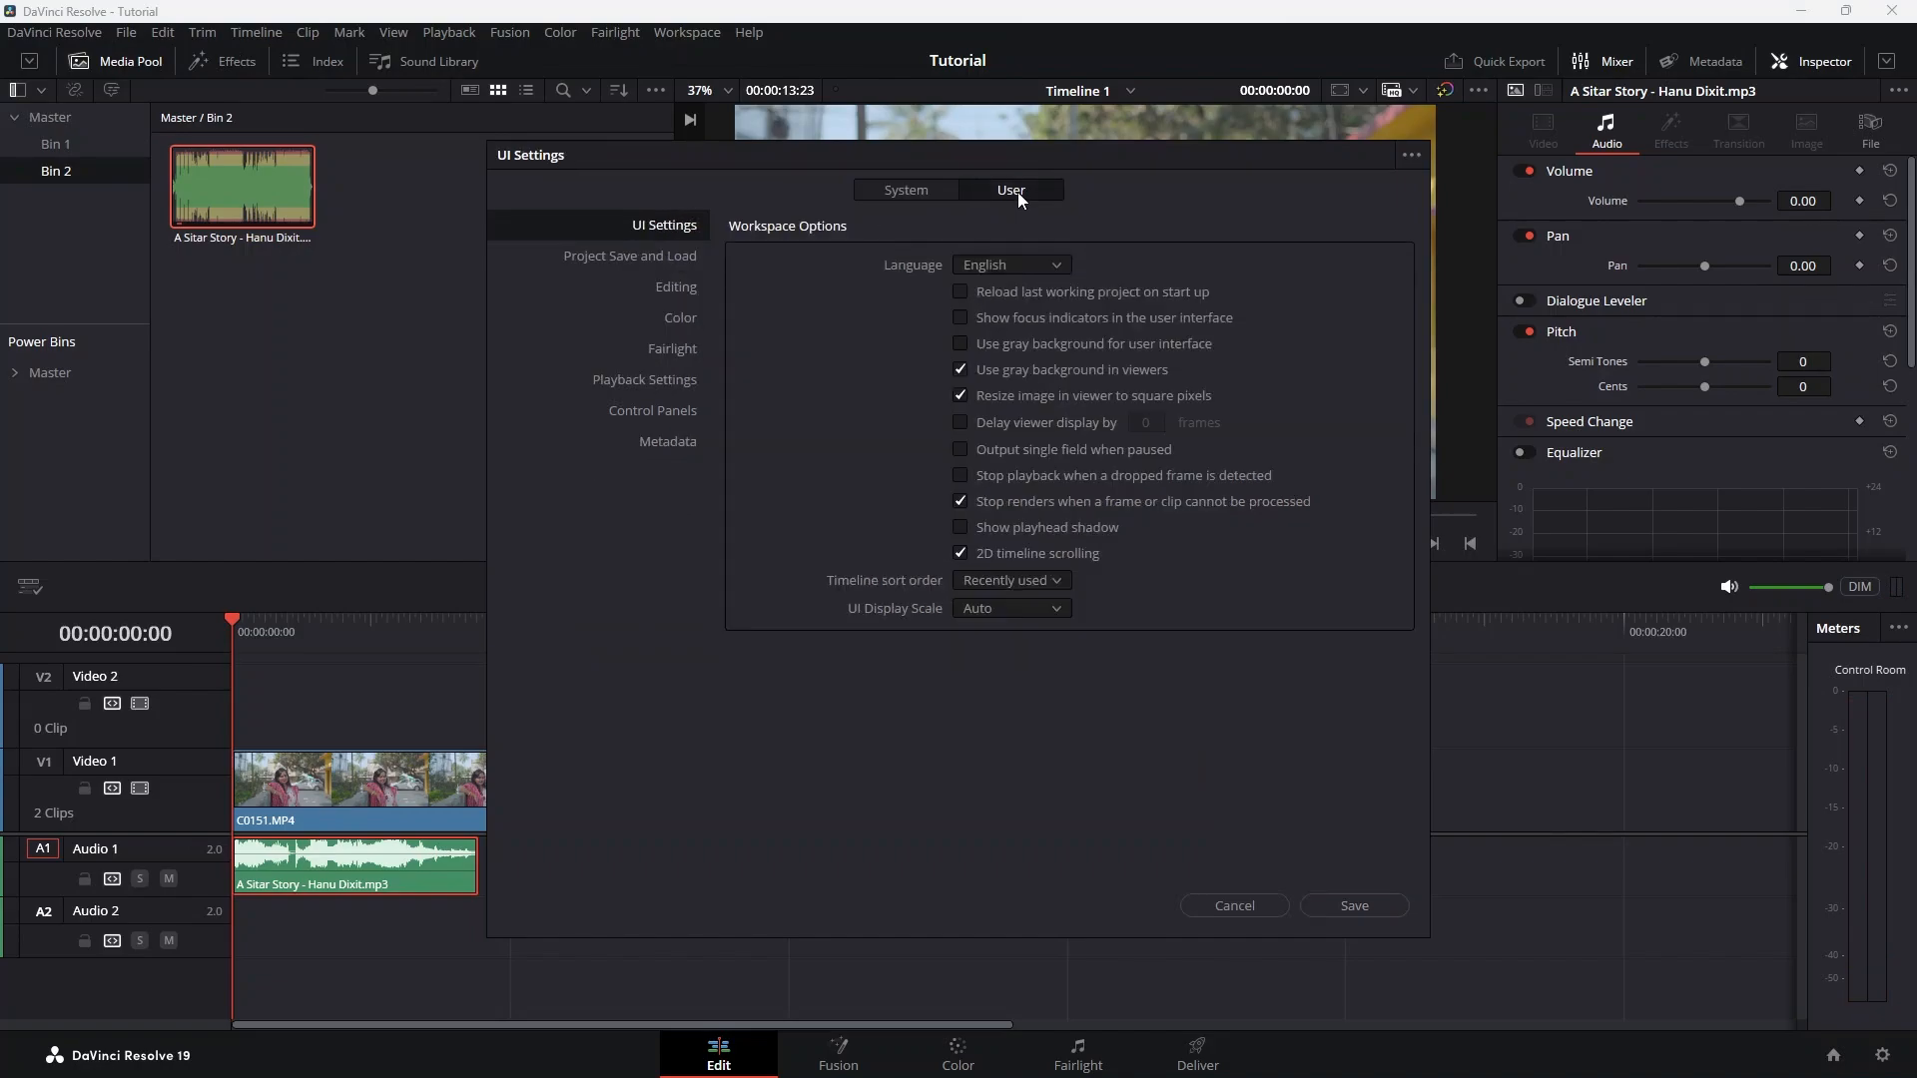
click(619, 258)
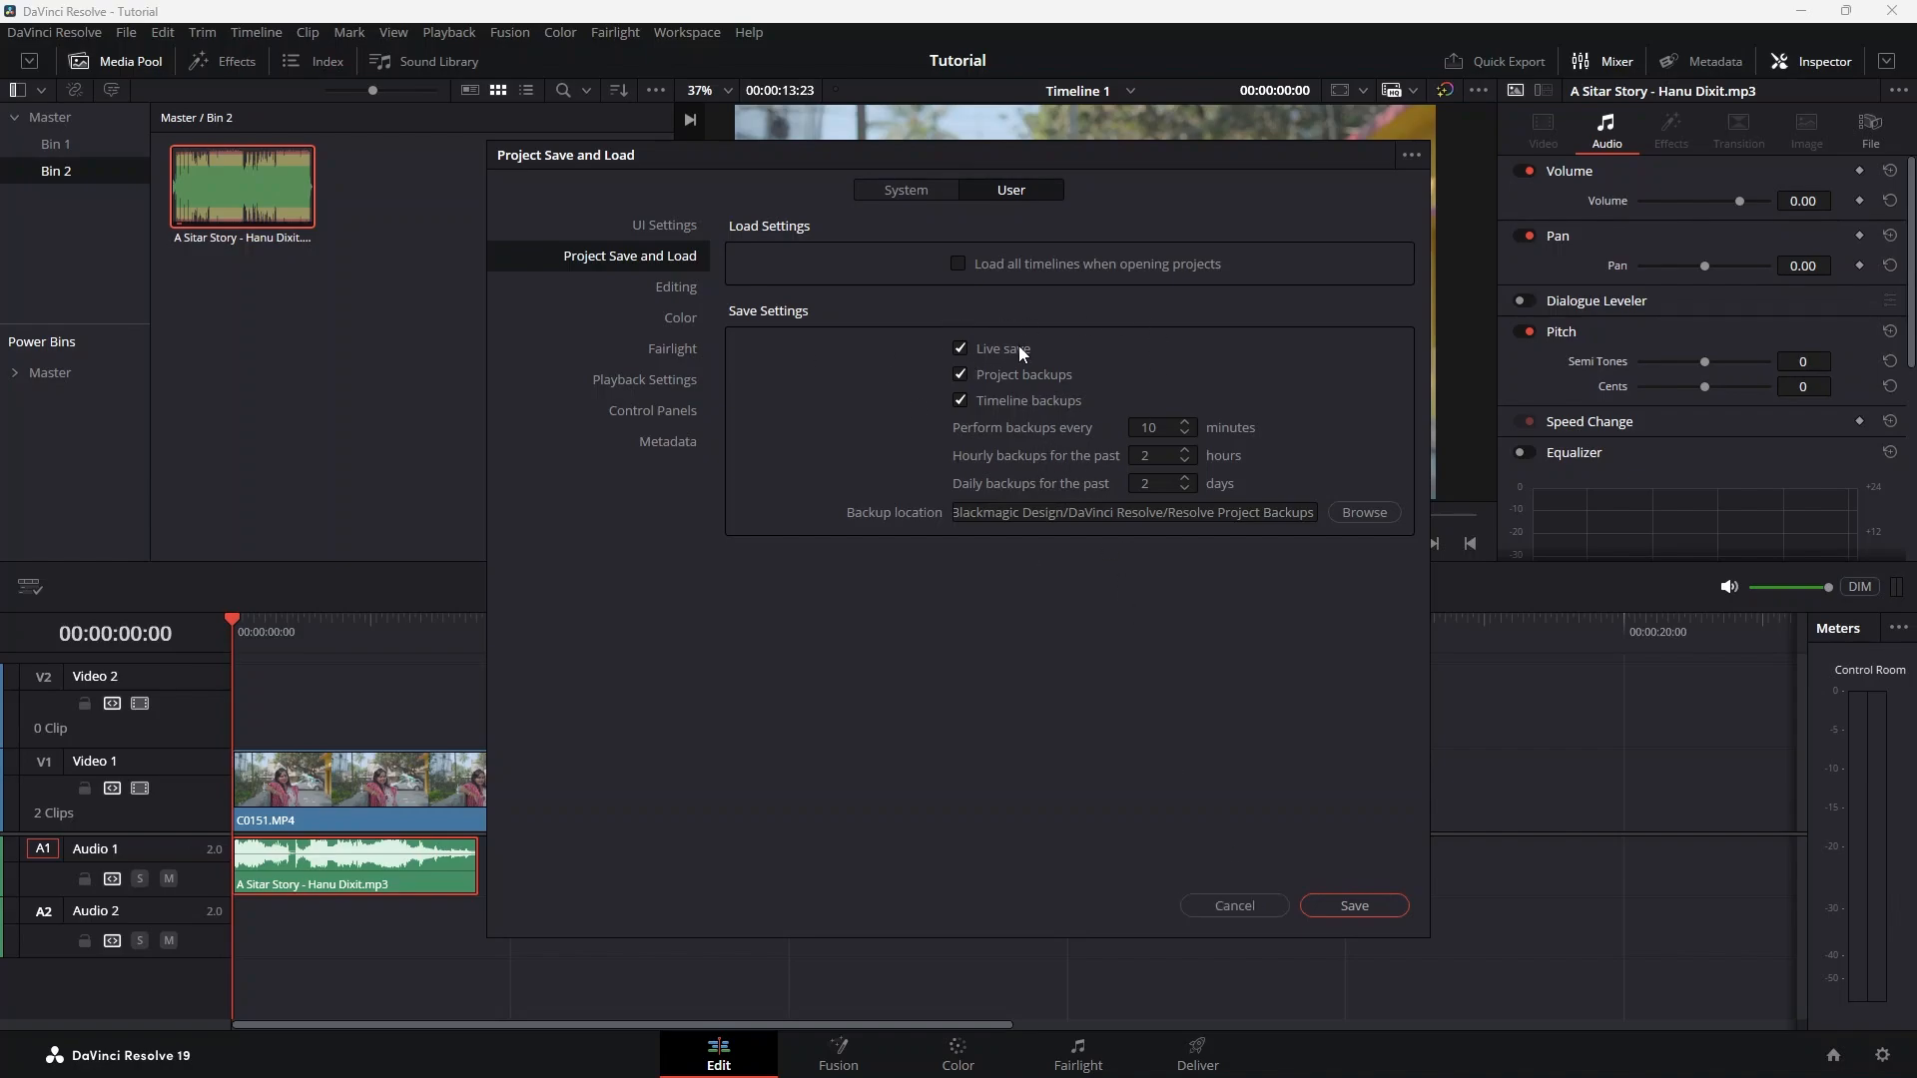
click(1248, 911)
Step: Trim C0151's end back to the playhead at about frame 21
click(459, 674)
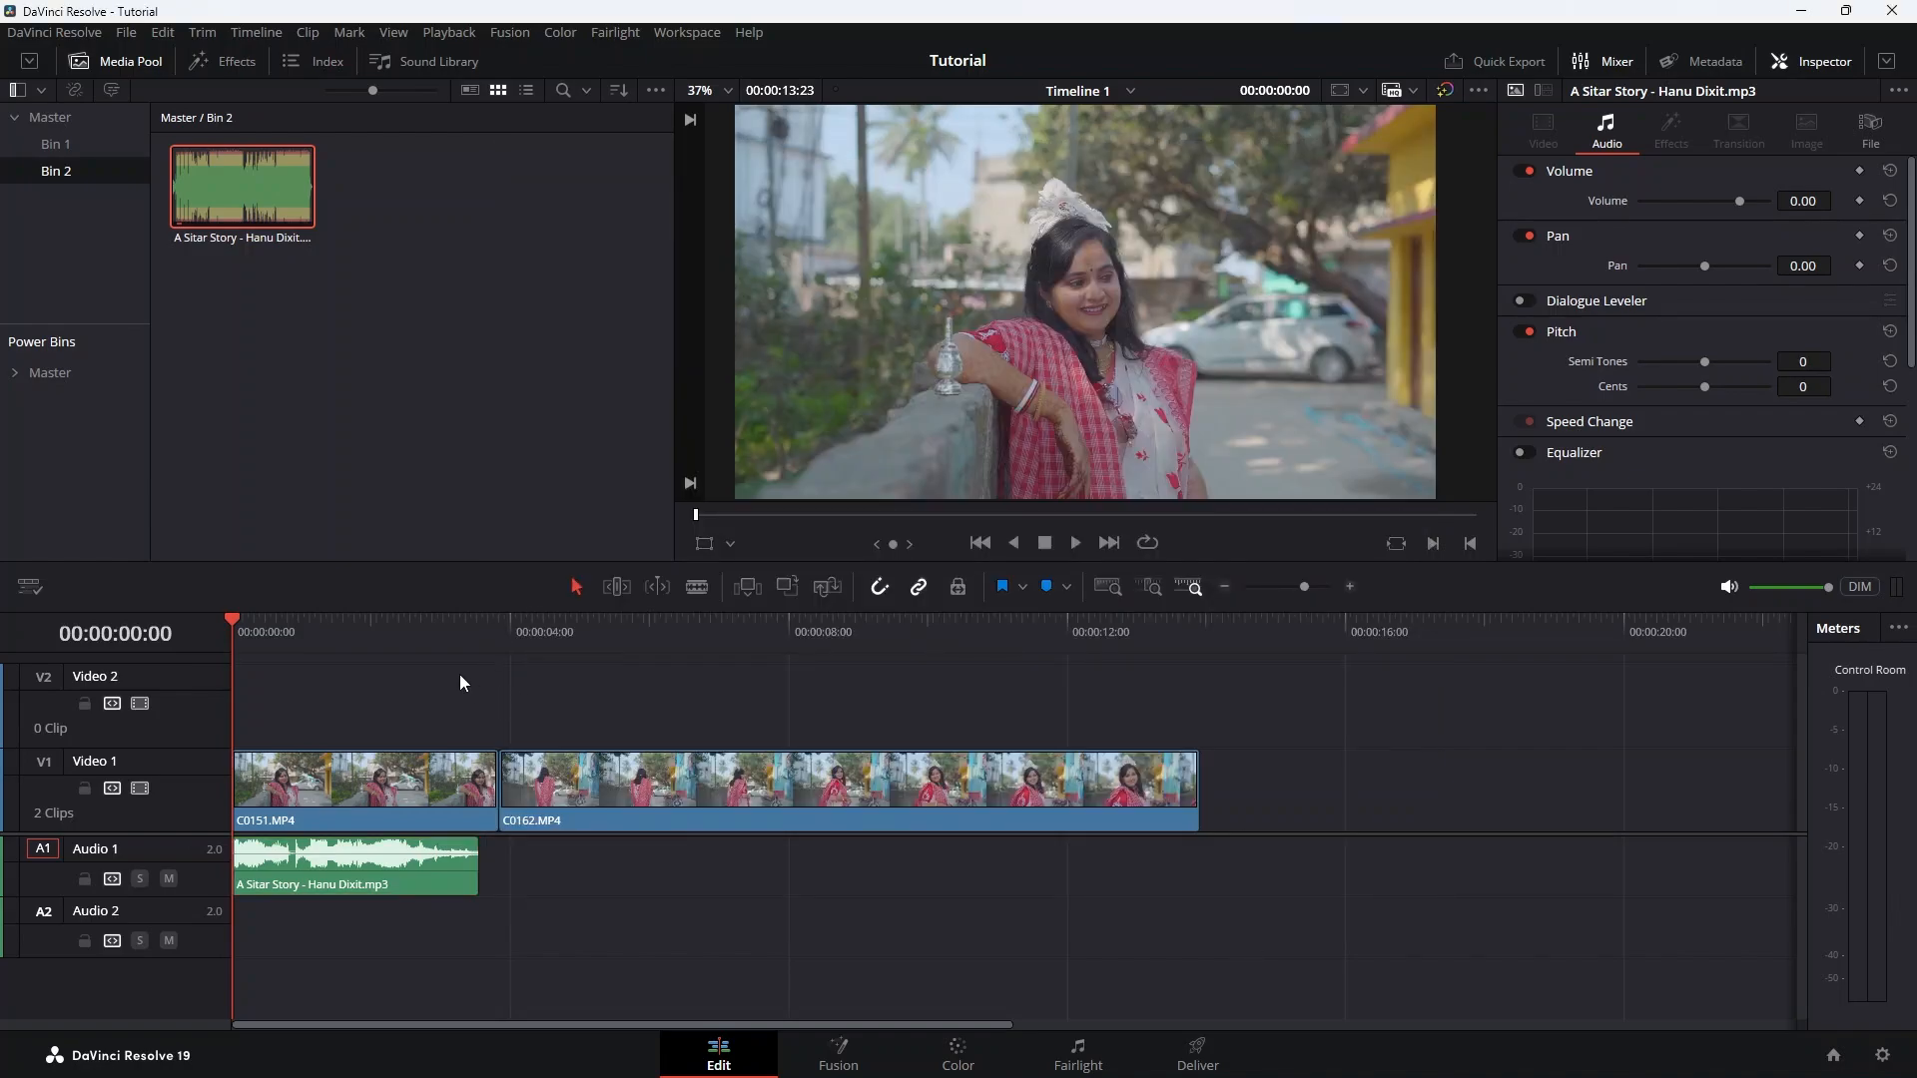
click(363, 866)
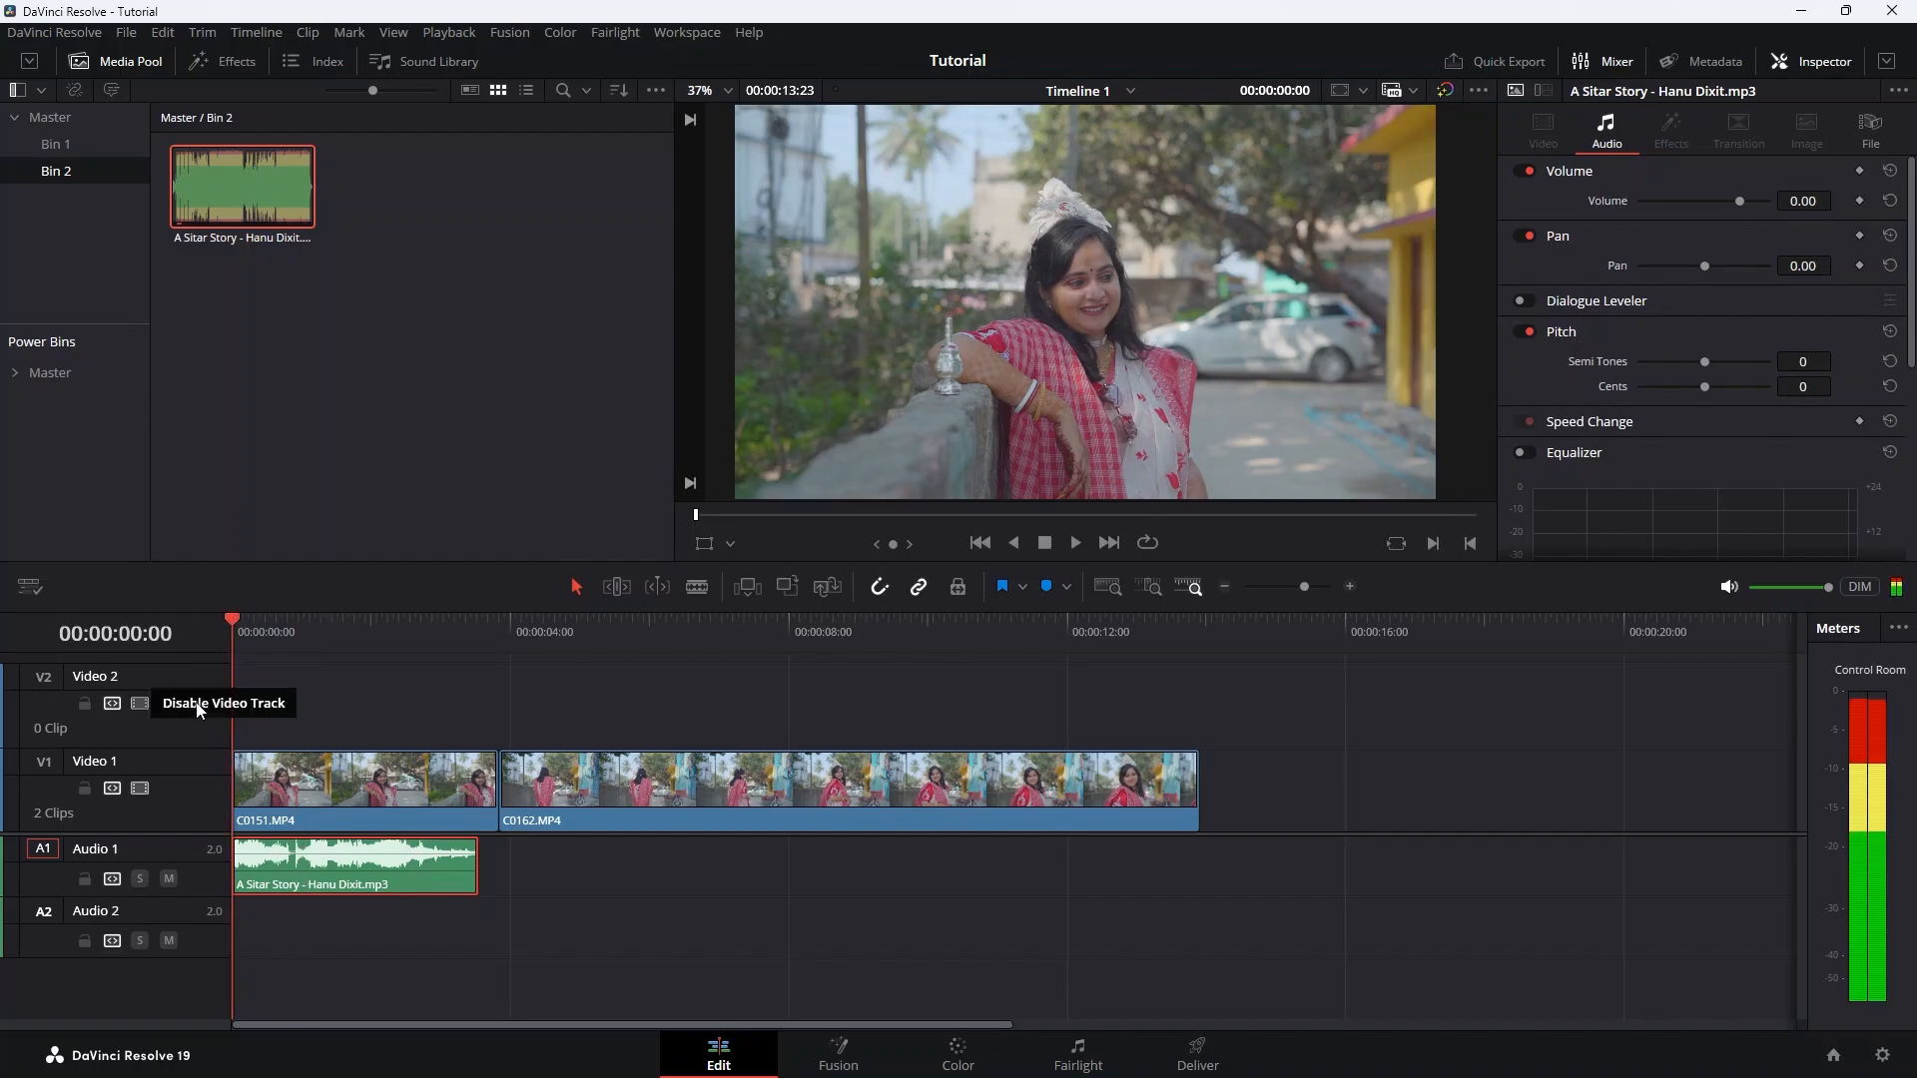
click(339, 801)
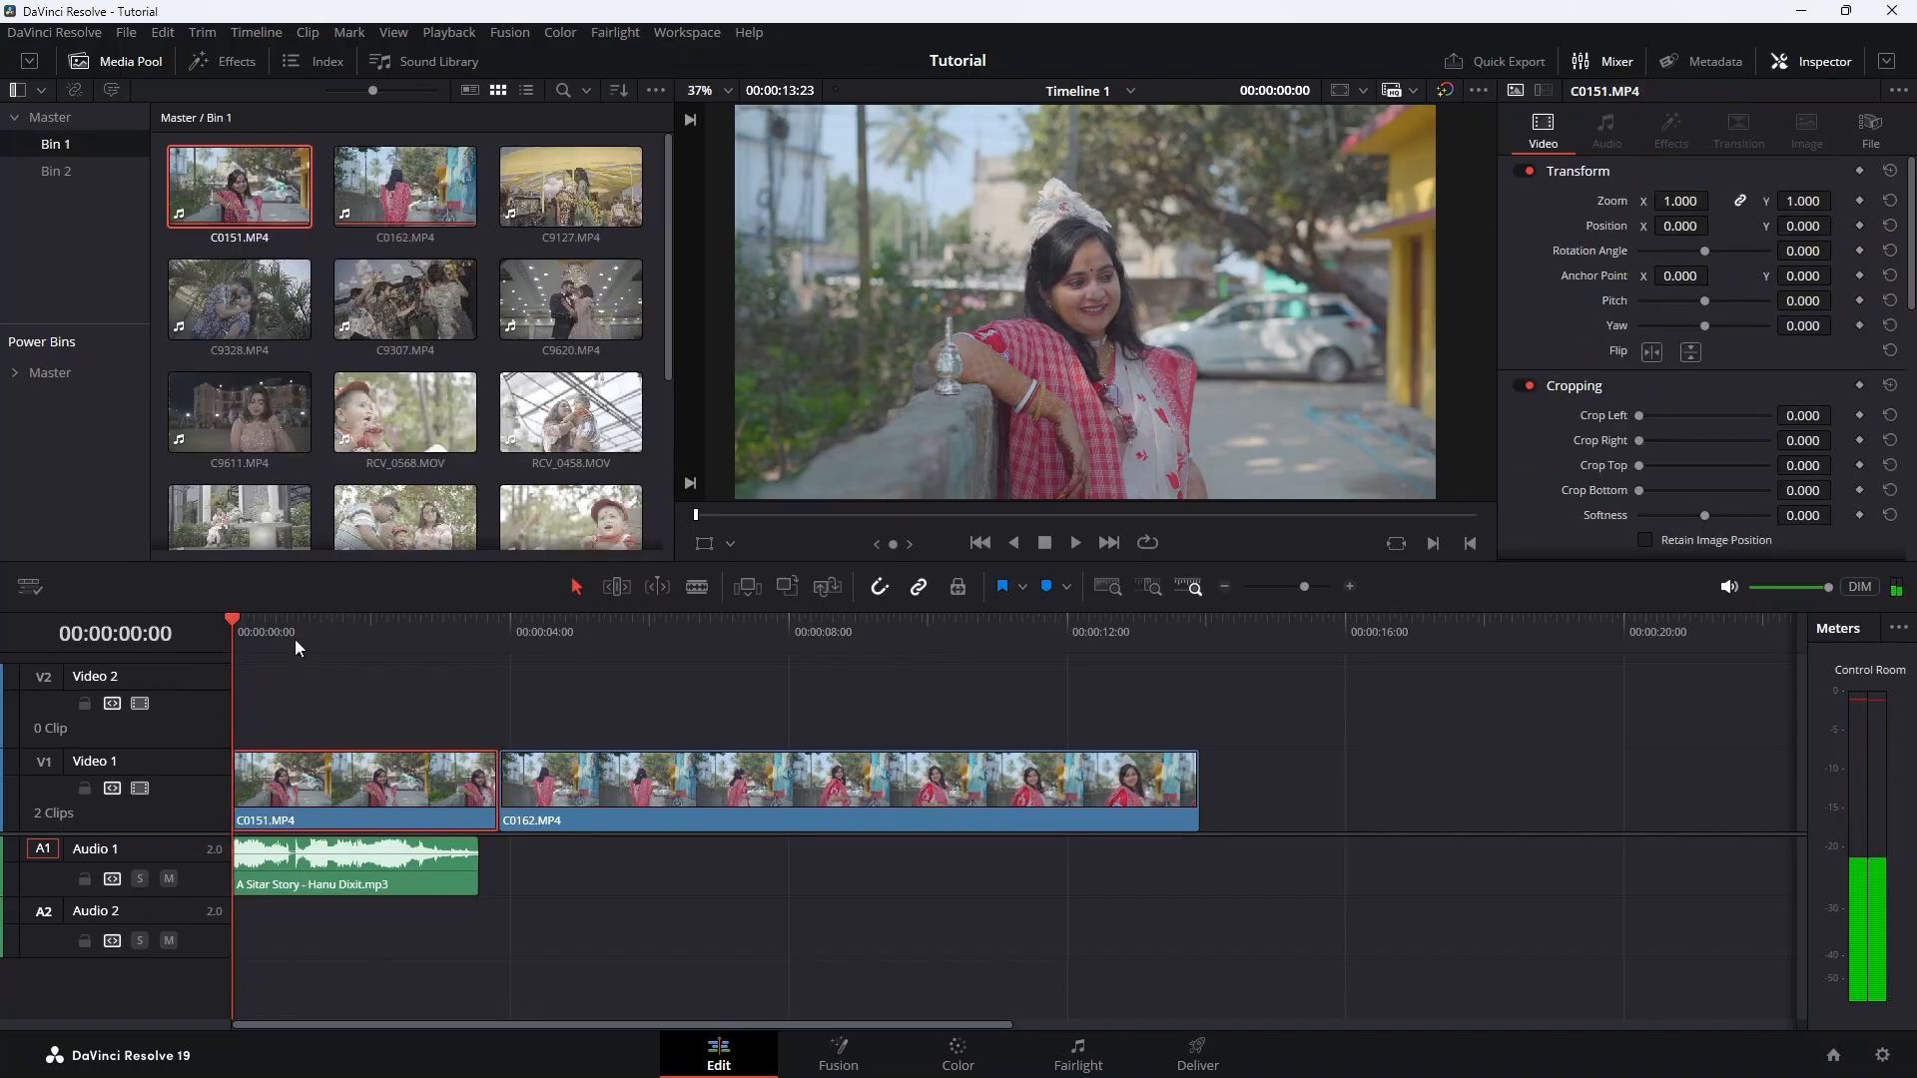
drag(225, 631, 292, 637)
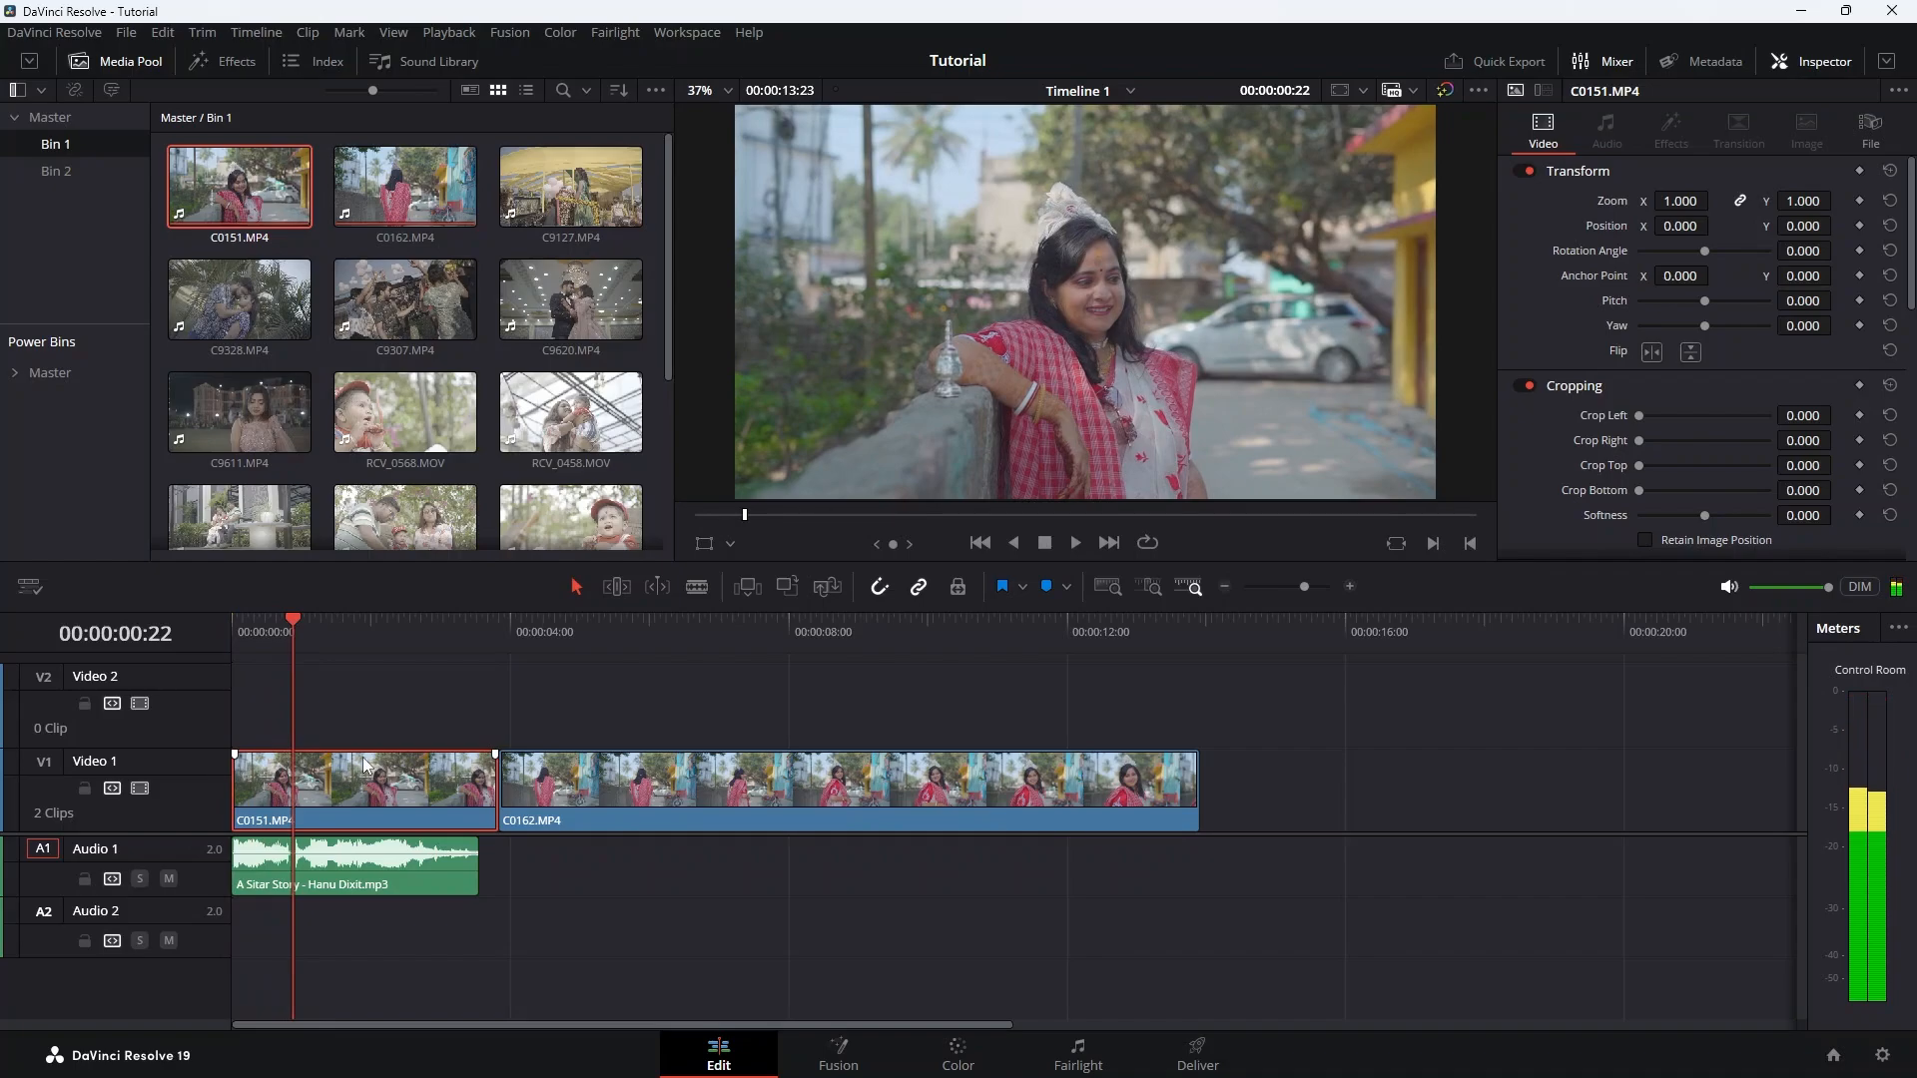
drag(574, 796, 695, 796)
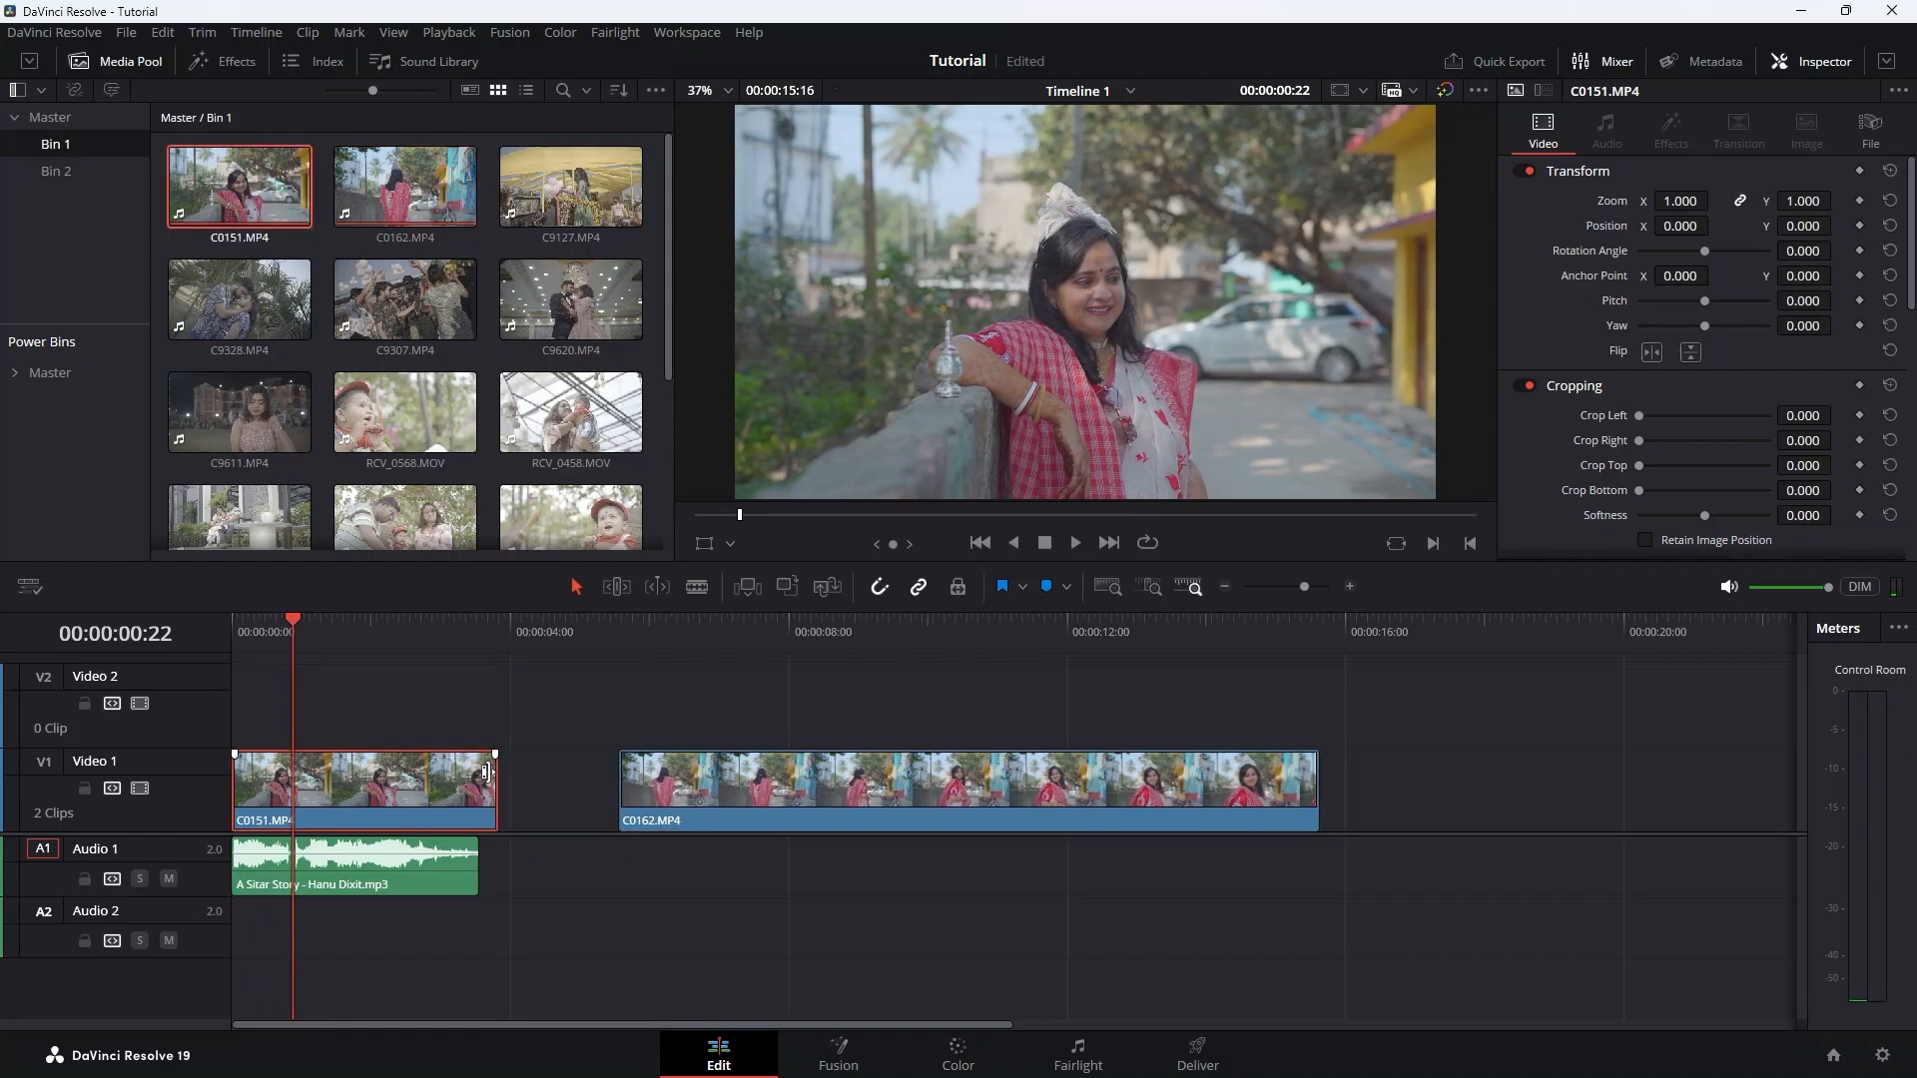
drag(507, 780, 302, 784)
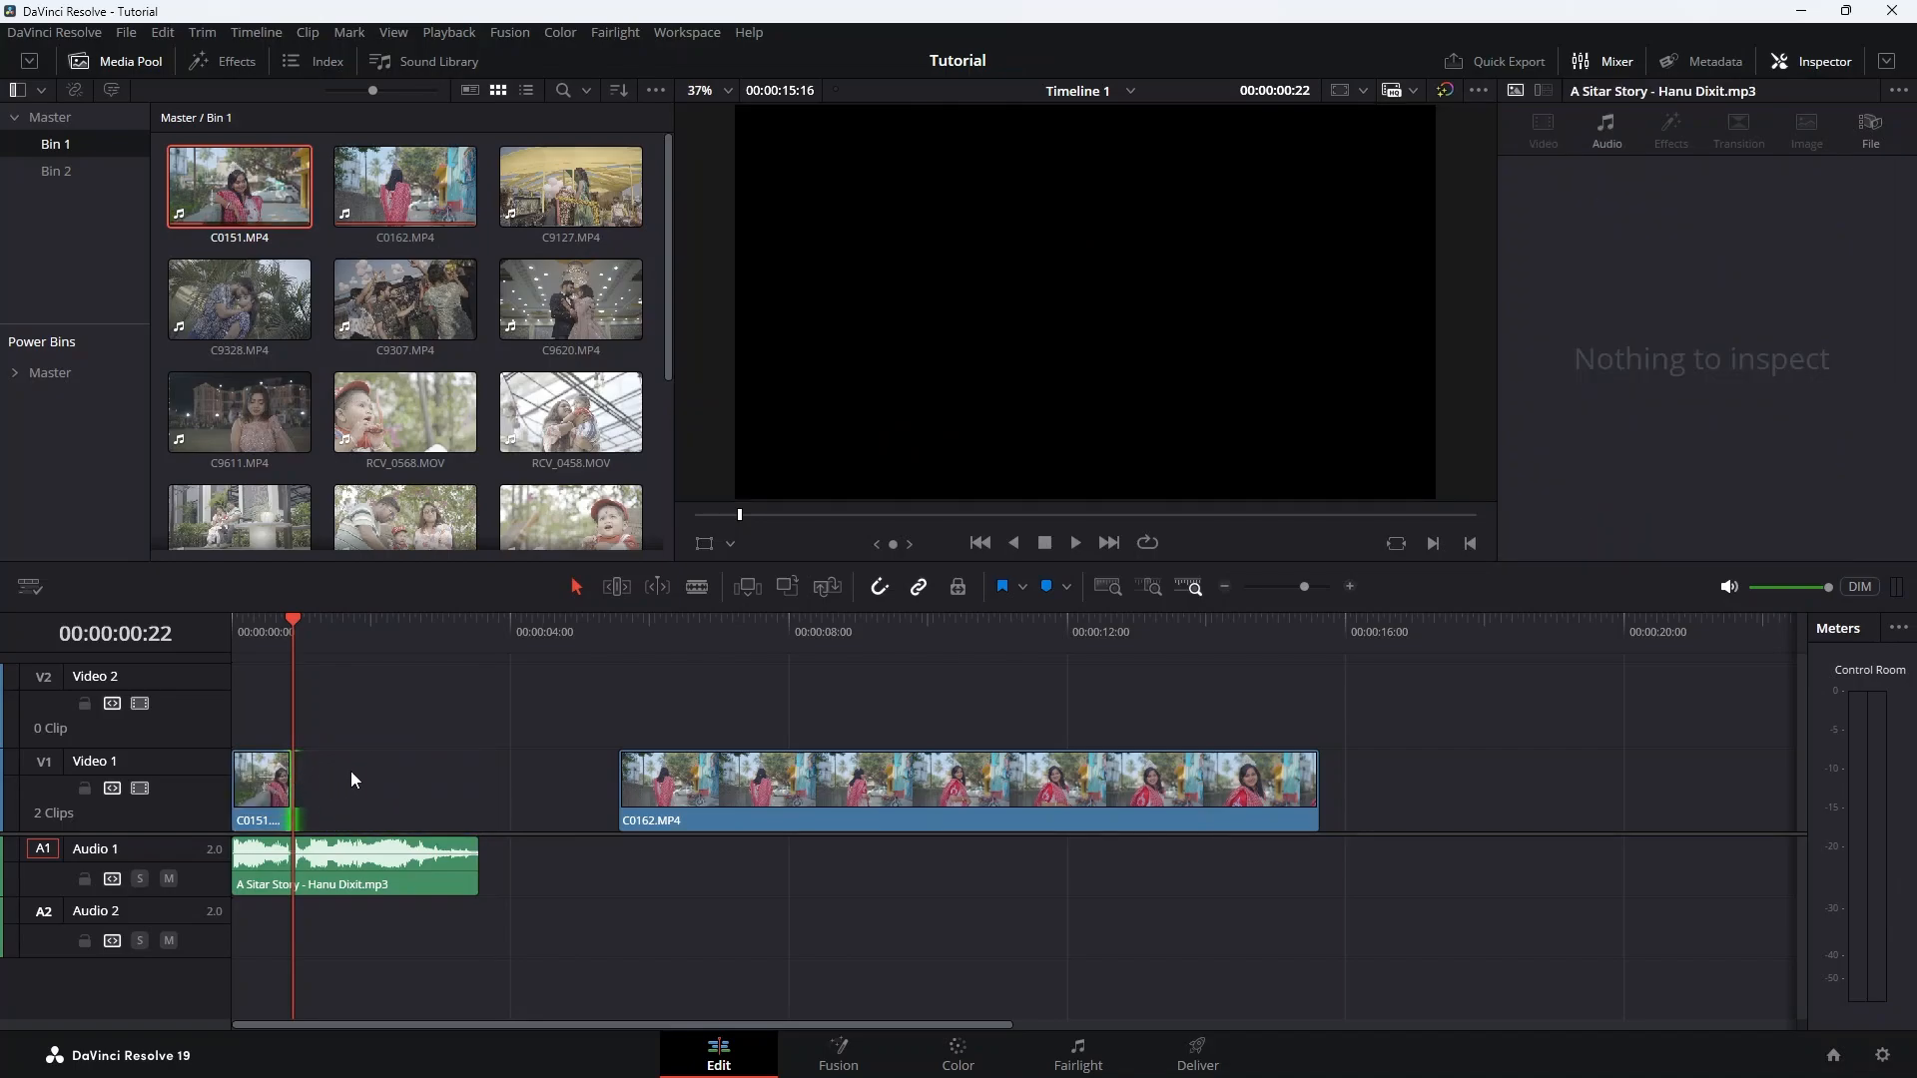
Step: Move C0162 left toward C0151, with the playhead inside it at 00:00:02:19
mouse_move(274, 617)
mouse_down()
mouse_move(205, 627)
mouse_move(289, 625)
mouse_up()
key(Up)
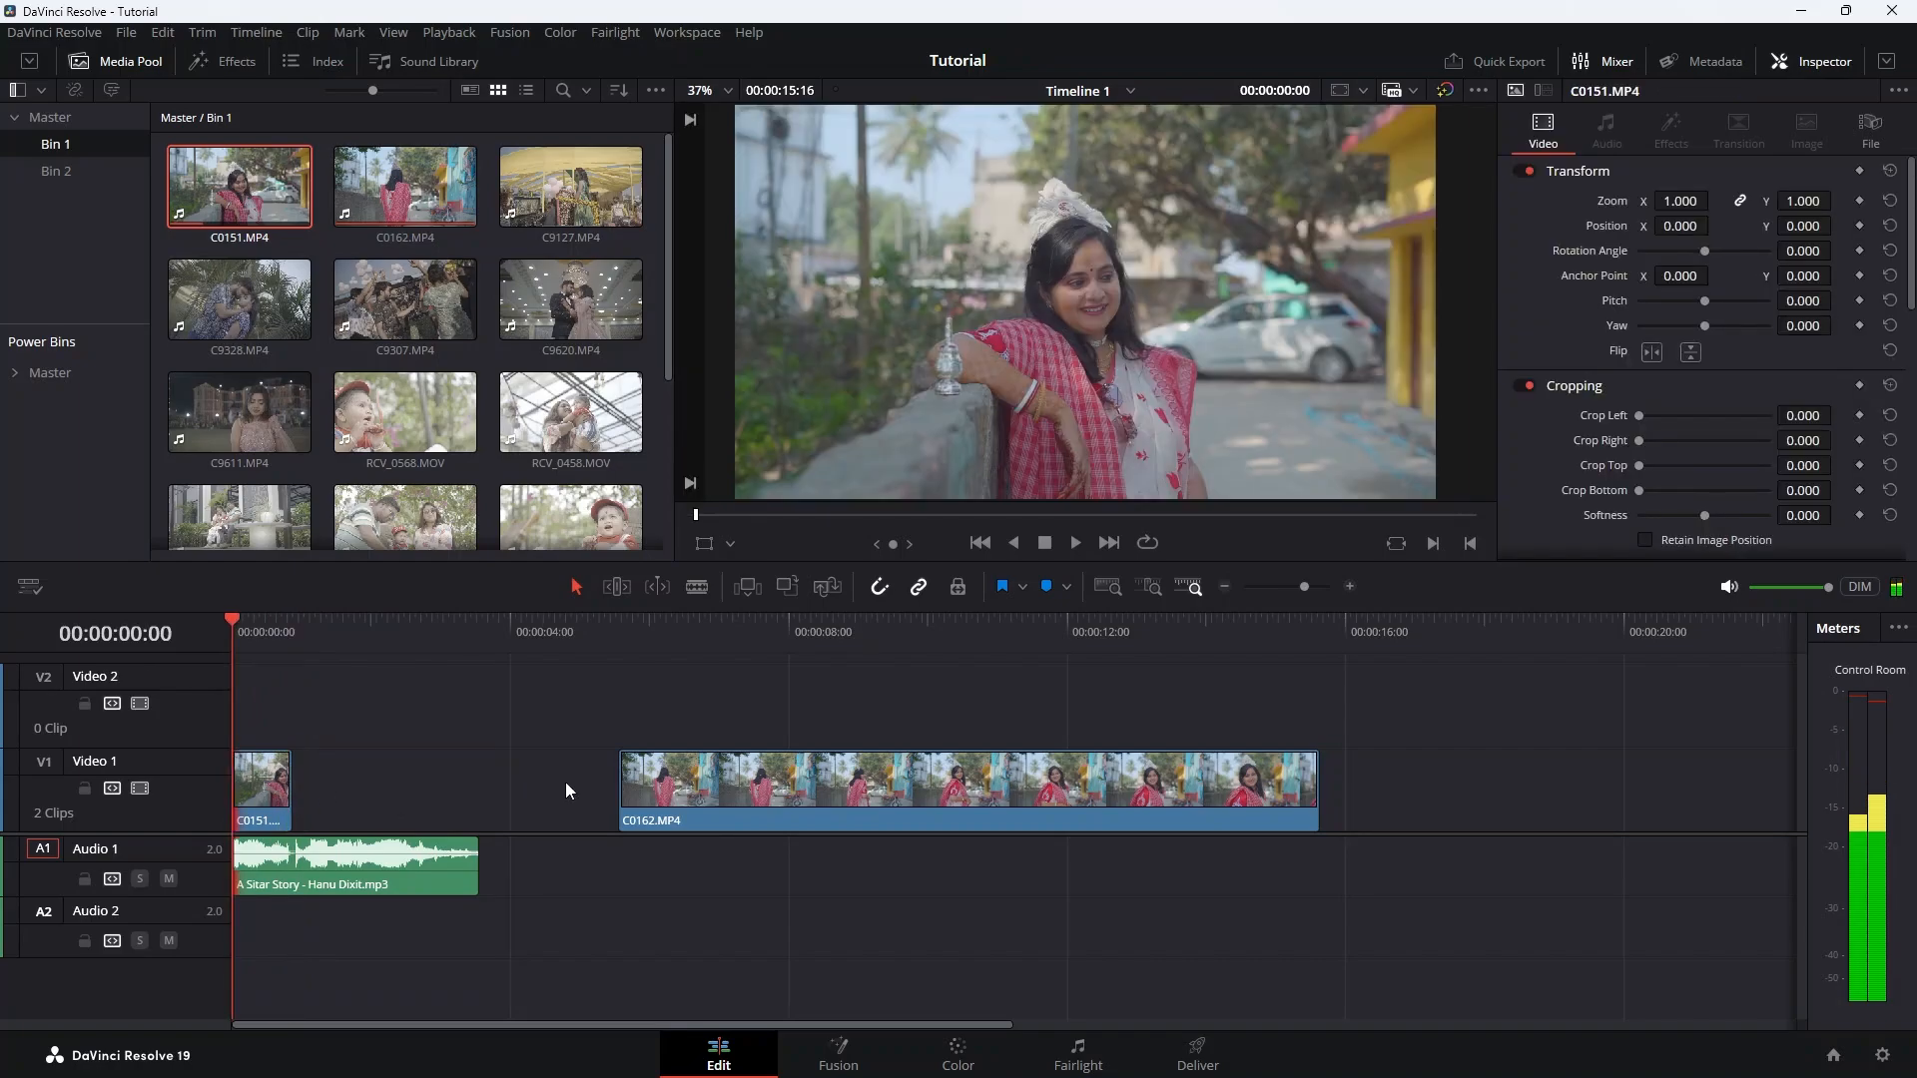
key(Down)
drag(721, 785, 510, 784)
drag(386, 625, 574, 667)
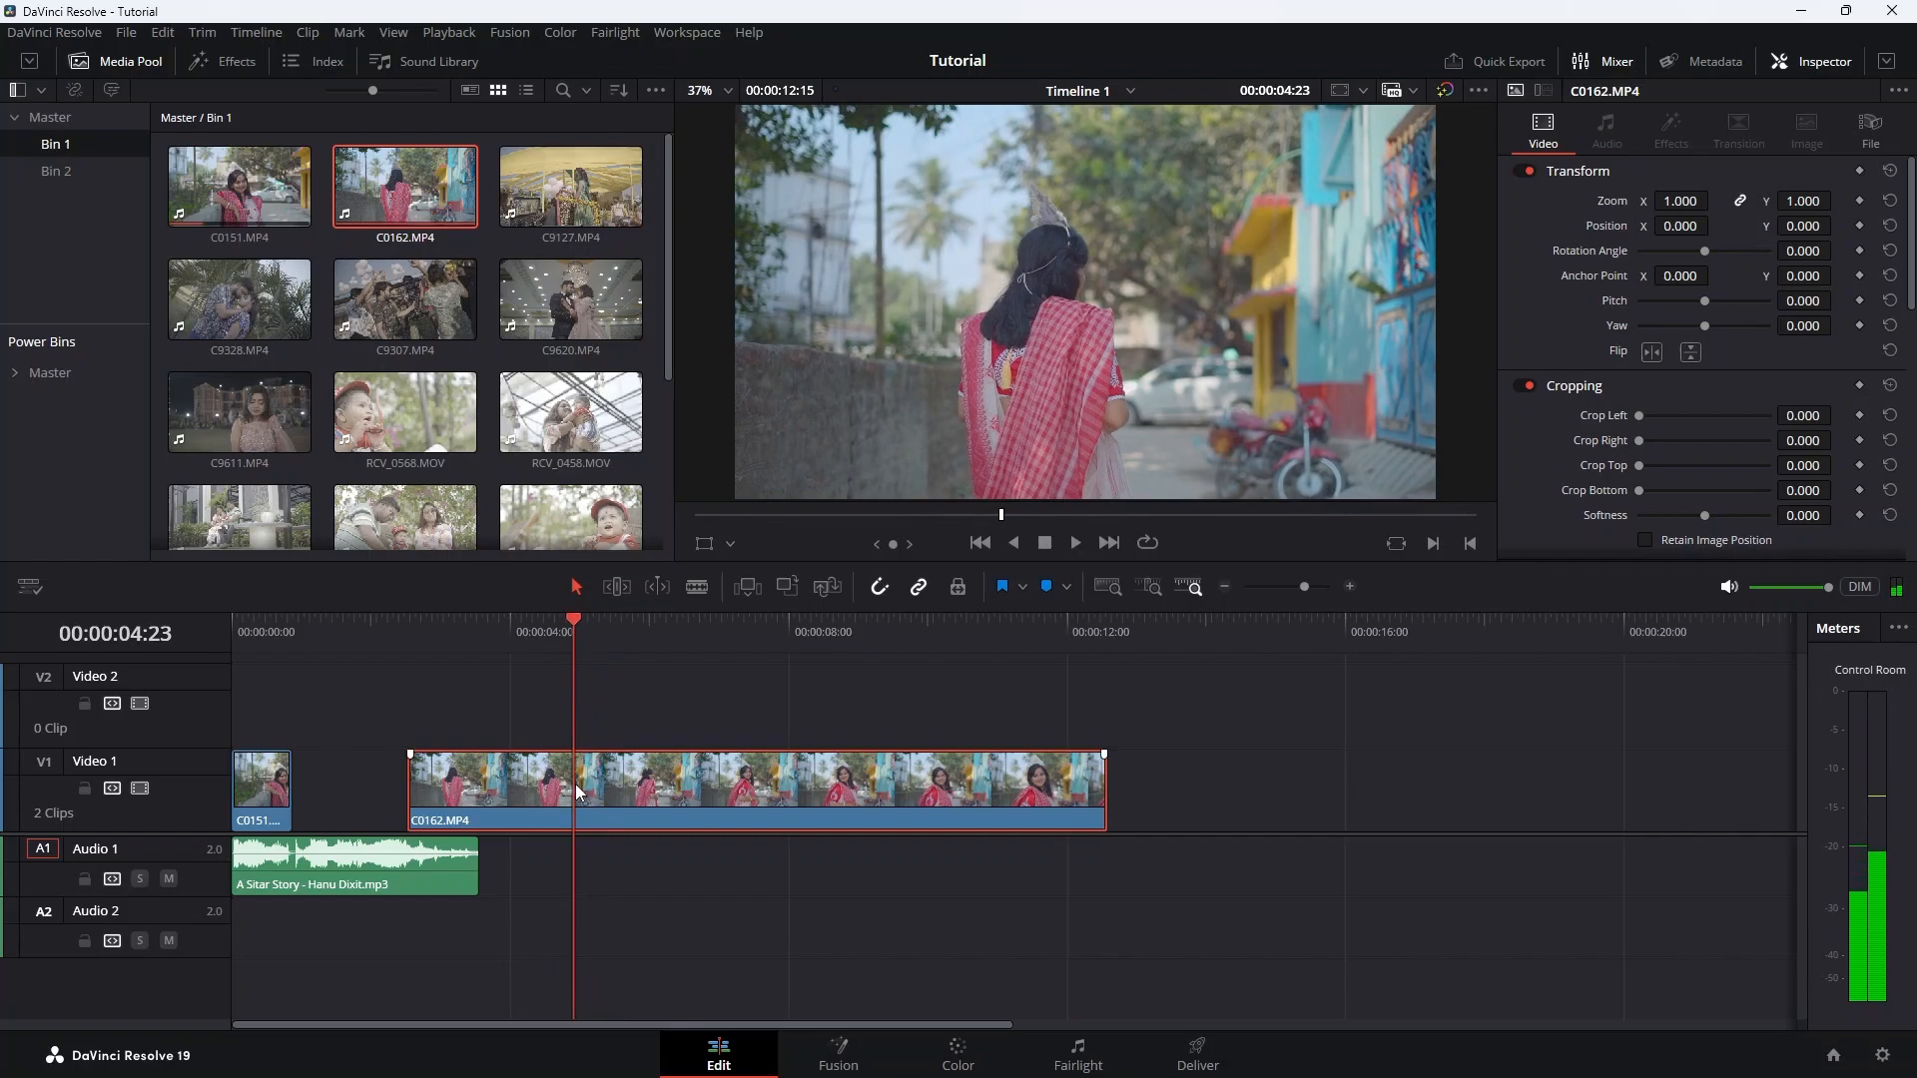
Step: Trim C0162's start up to the playhead, then split it and undo the split
drag(410, 786, 571, 789)
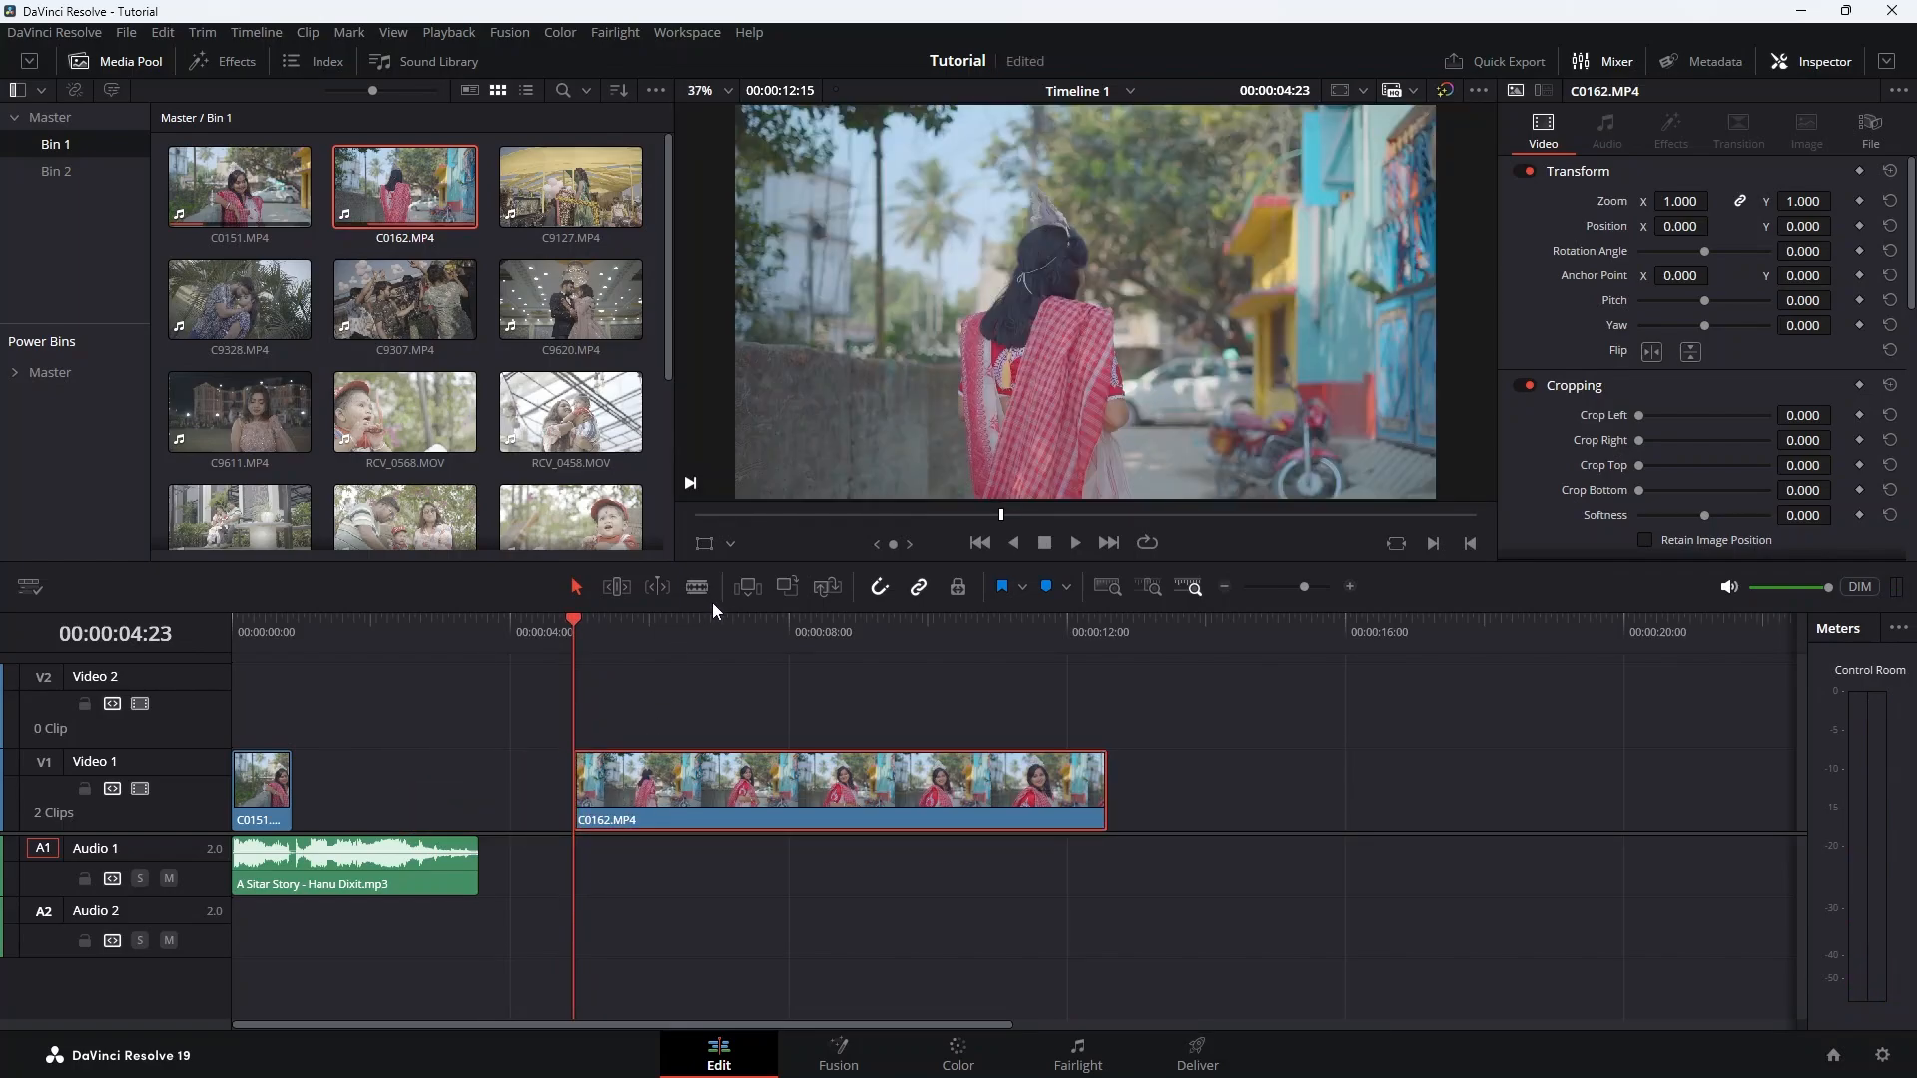
drag(587, 637, 654, 615)
key(ctrl+b)
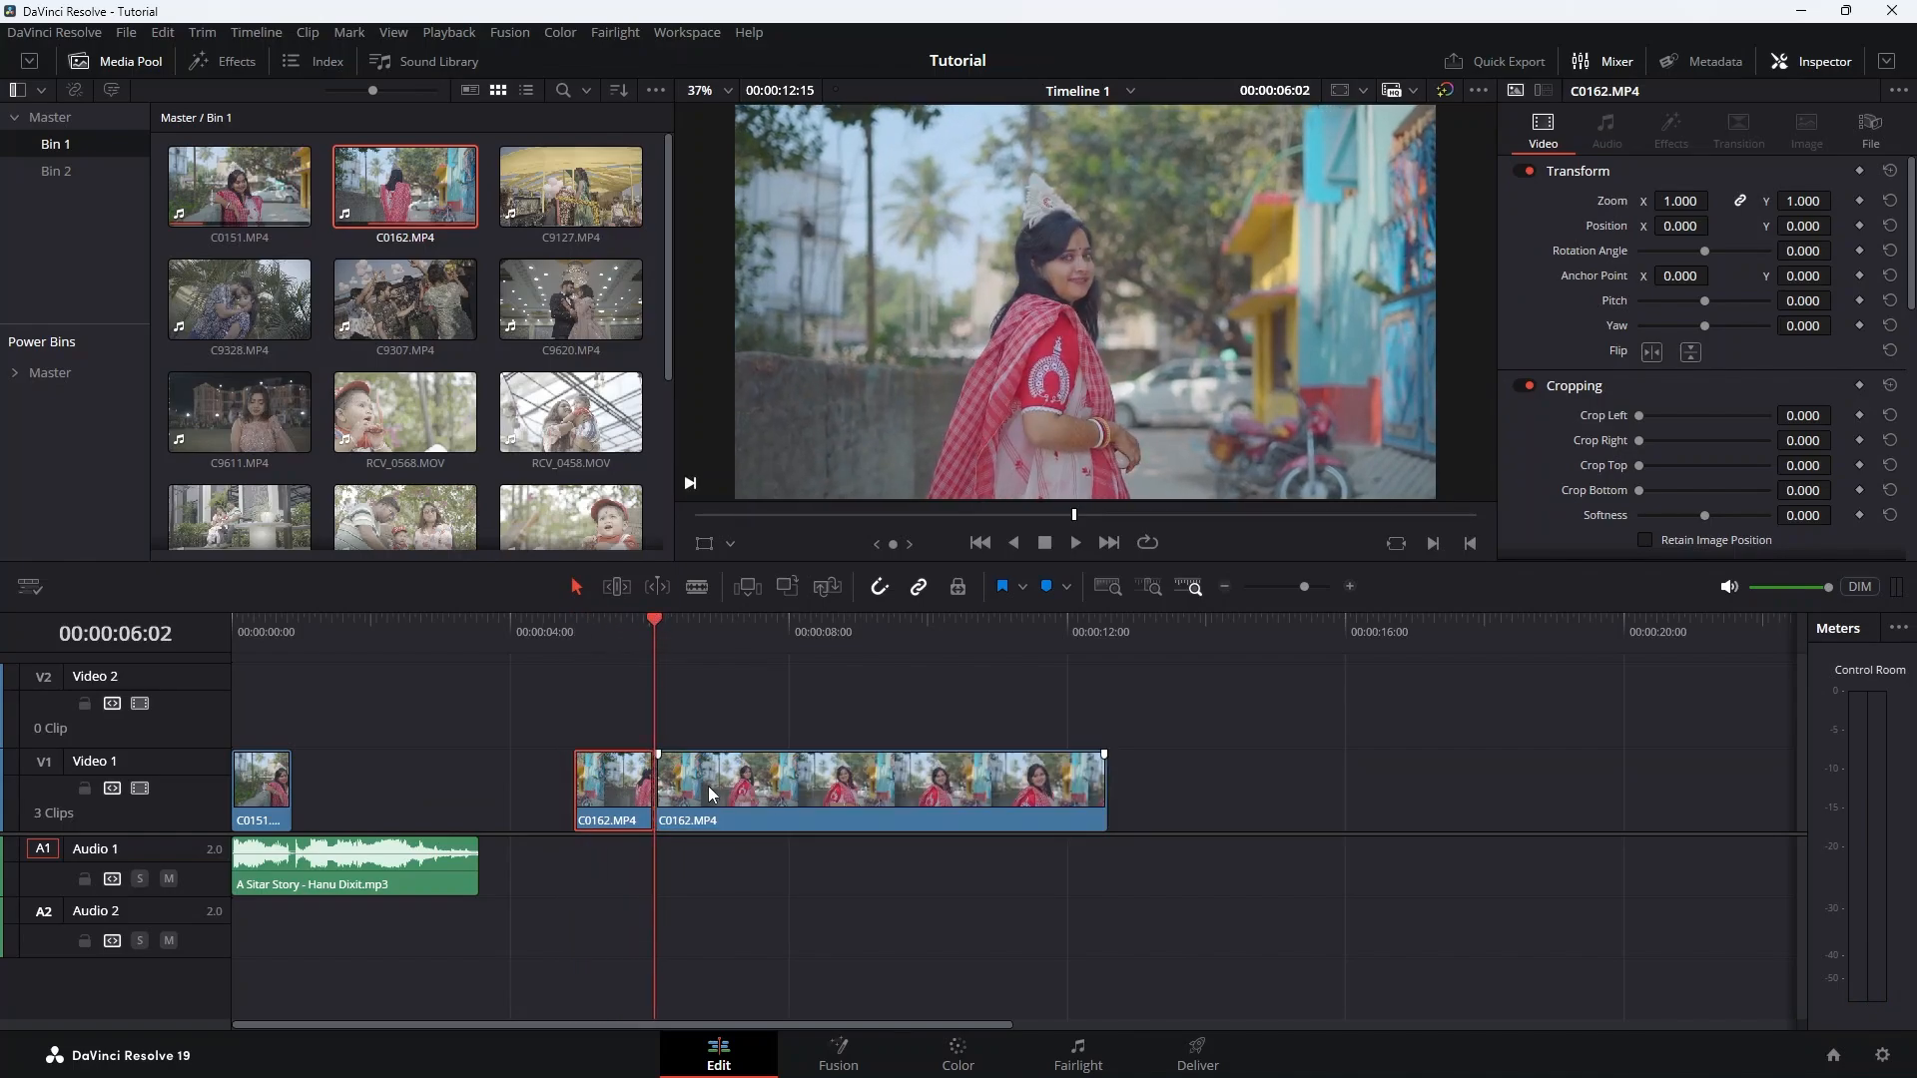
key(ctrl+z)
Step: Close the gap by moving C0162 against C0151 and play back the cut
drag(677, 796, 393, 795)
click(263, 625)
key(space)
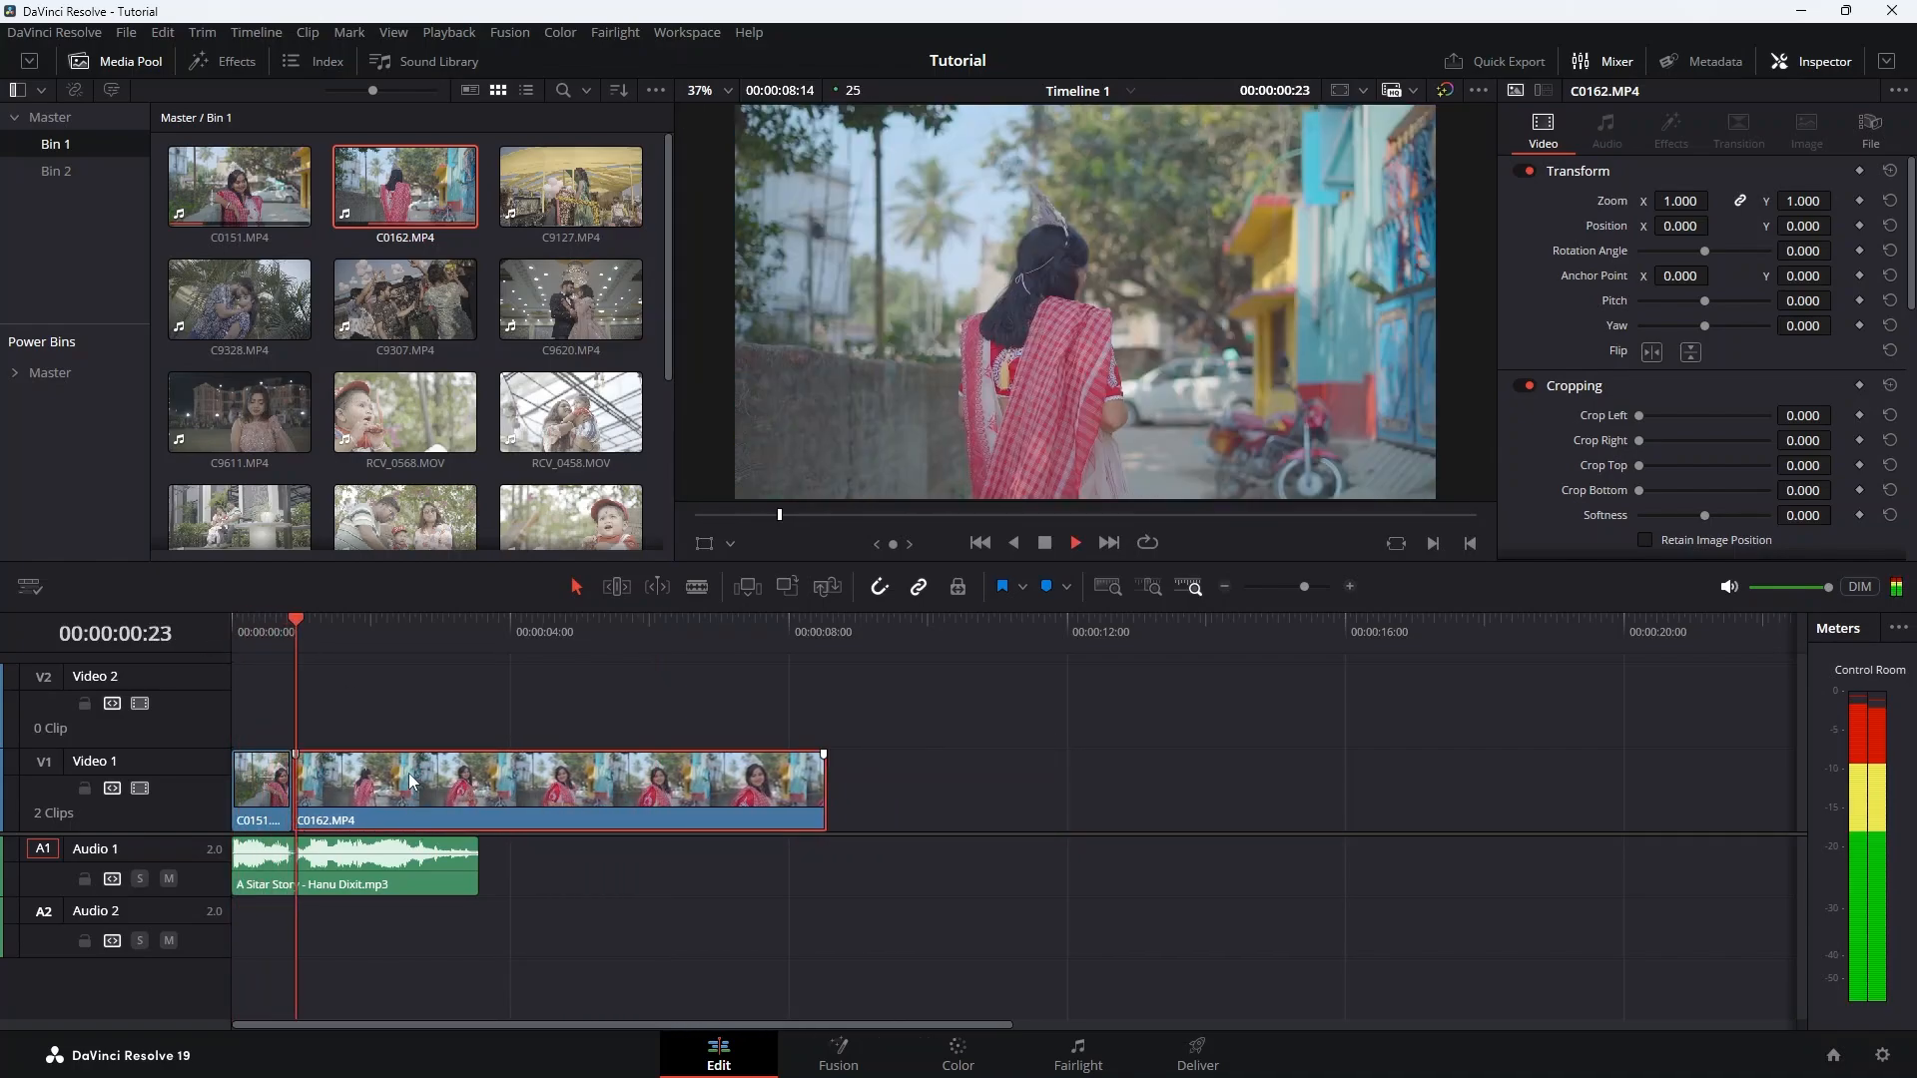
key(Up)
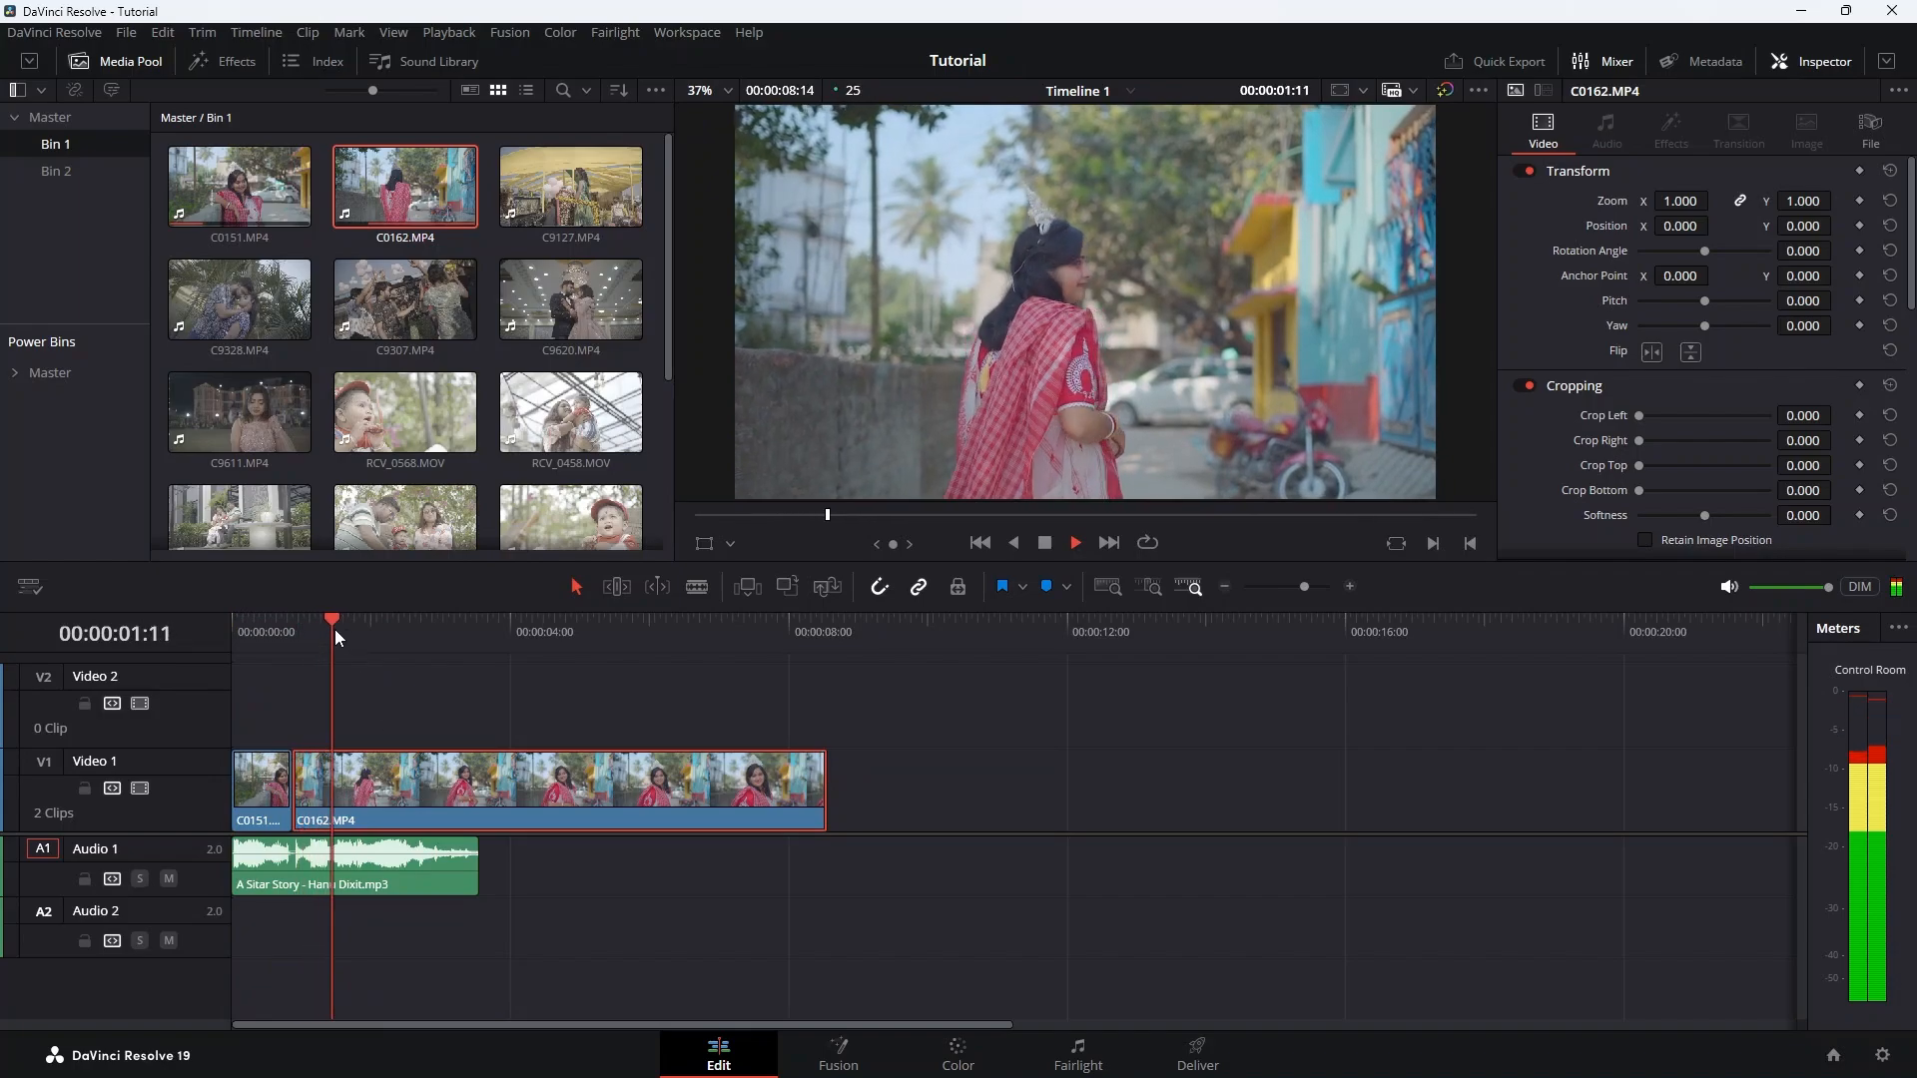
key(space)
drag(340, 624, 312, 624)
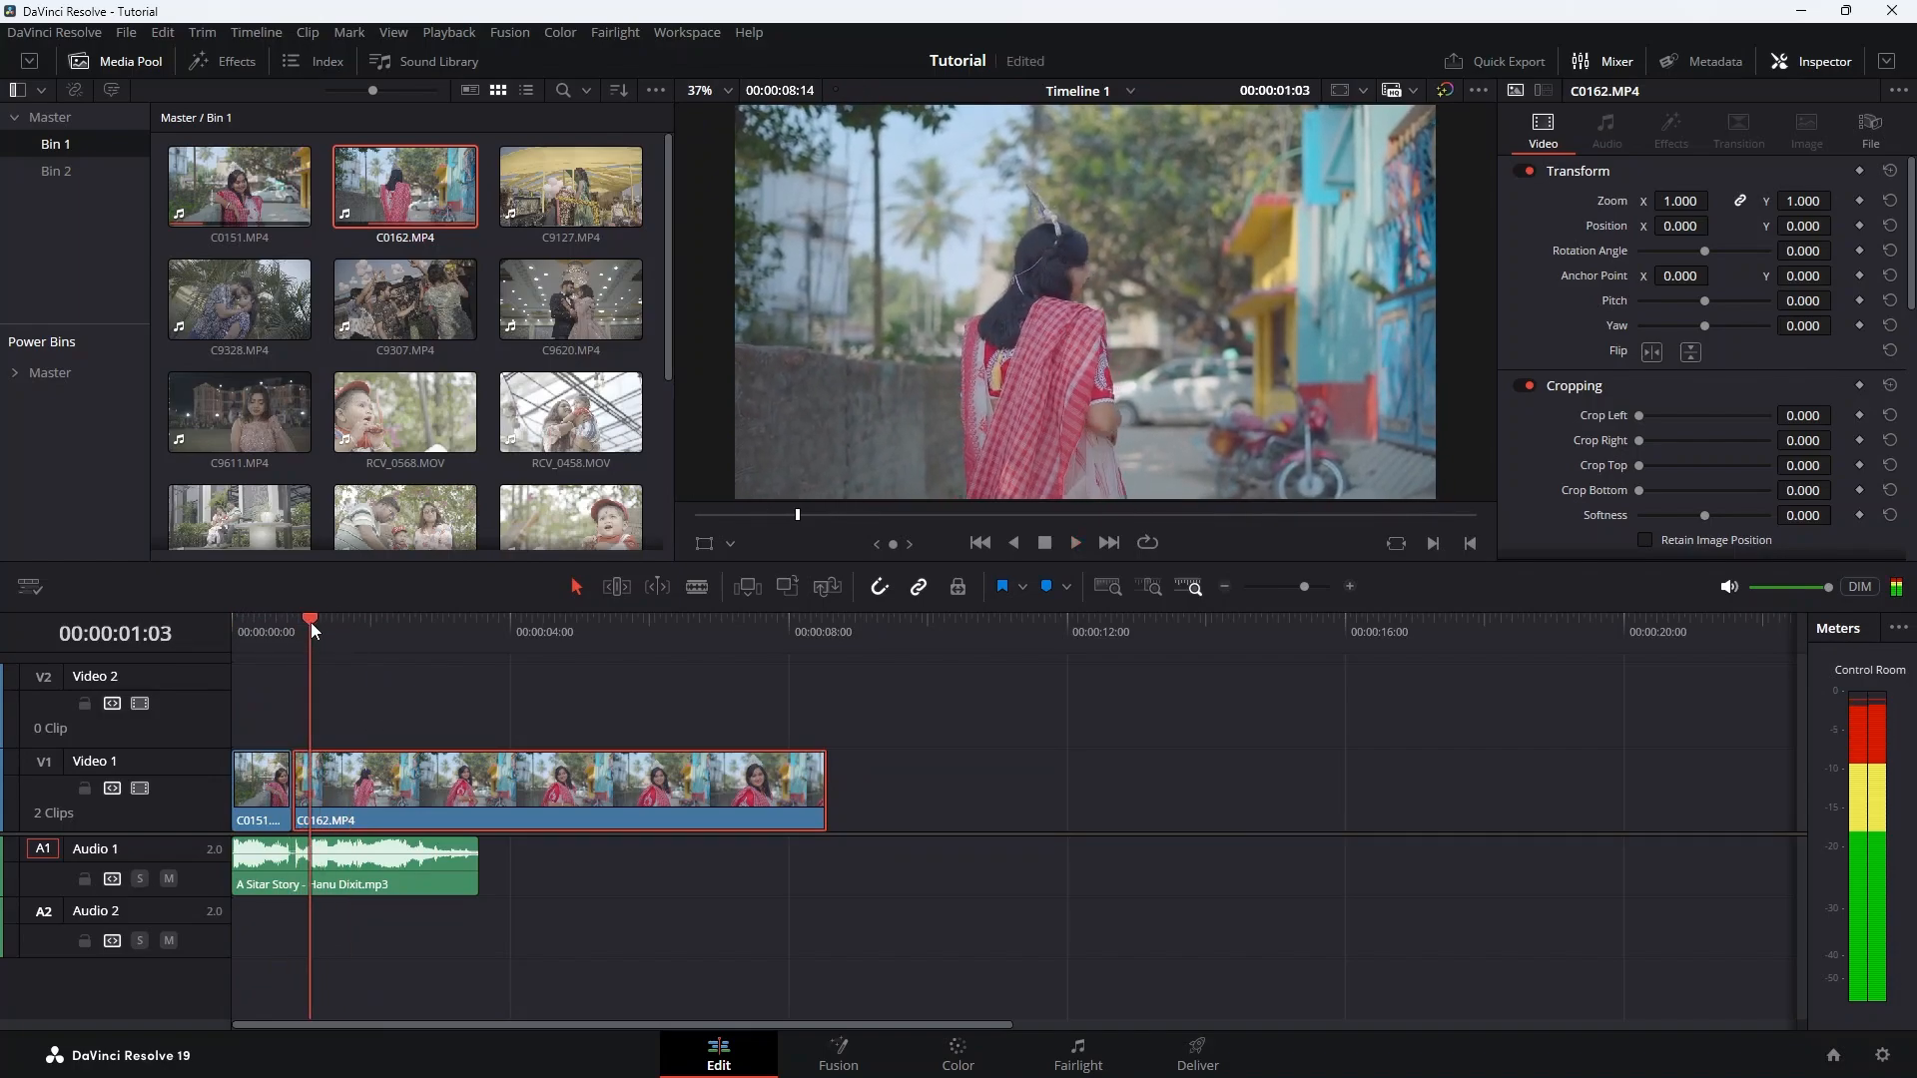
Step: Set C0162.MP4 to 50% speed through Change Clip Speed
right_click(386, 794)
click(384, 795)
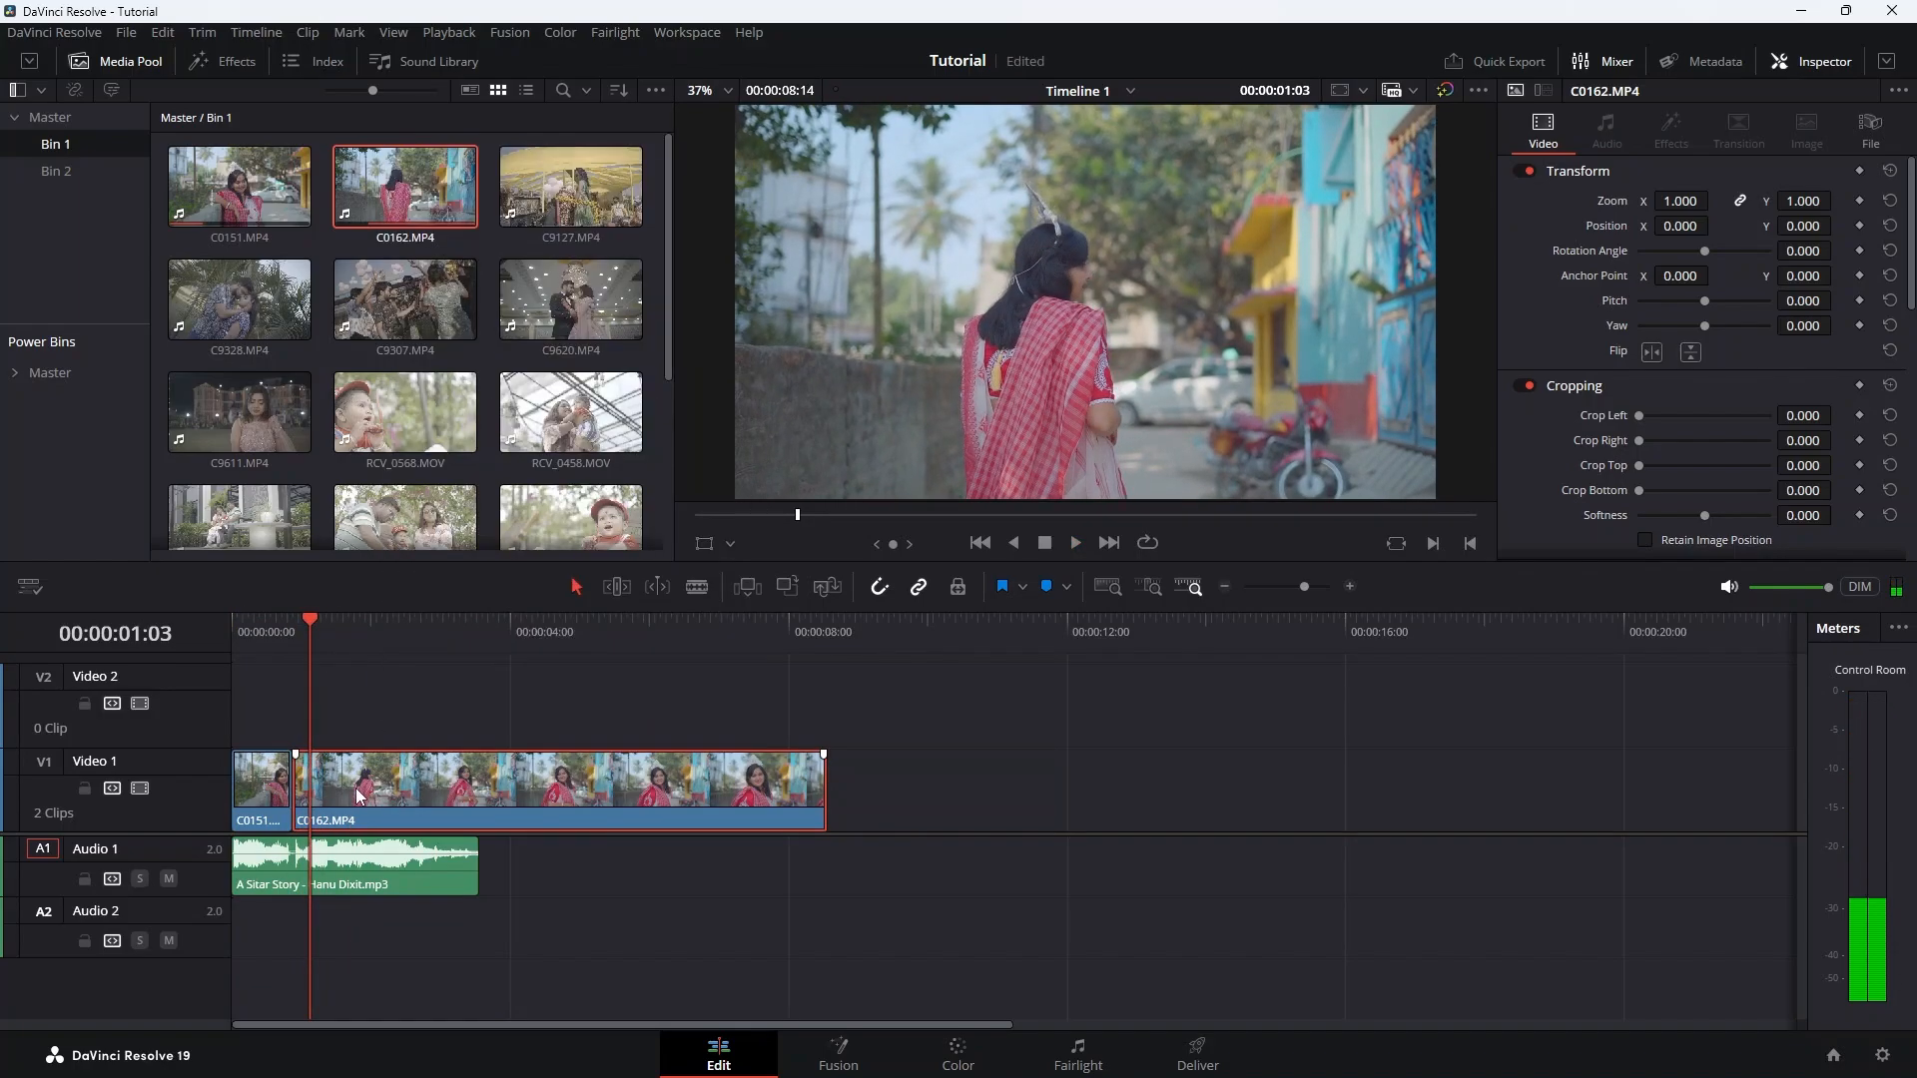
right_click(359, 796)
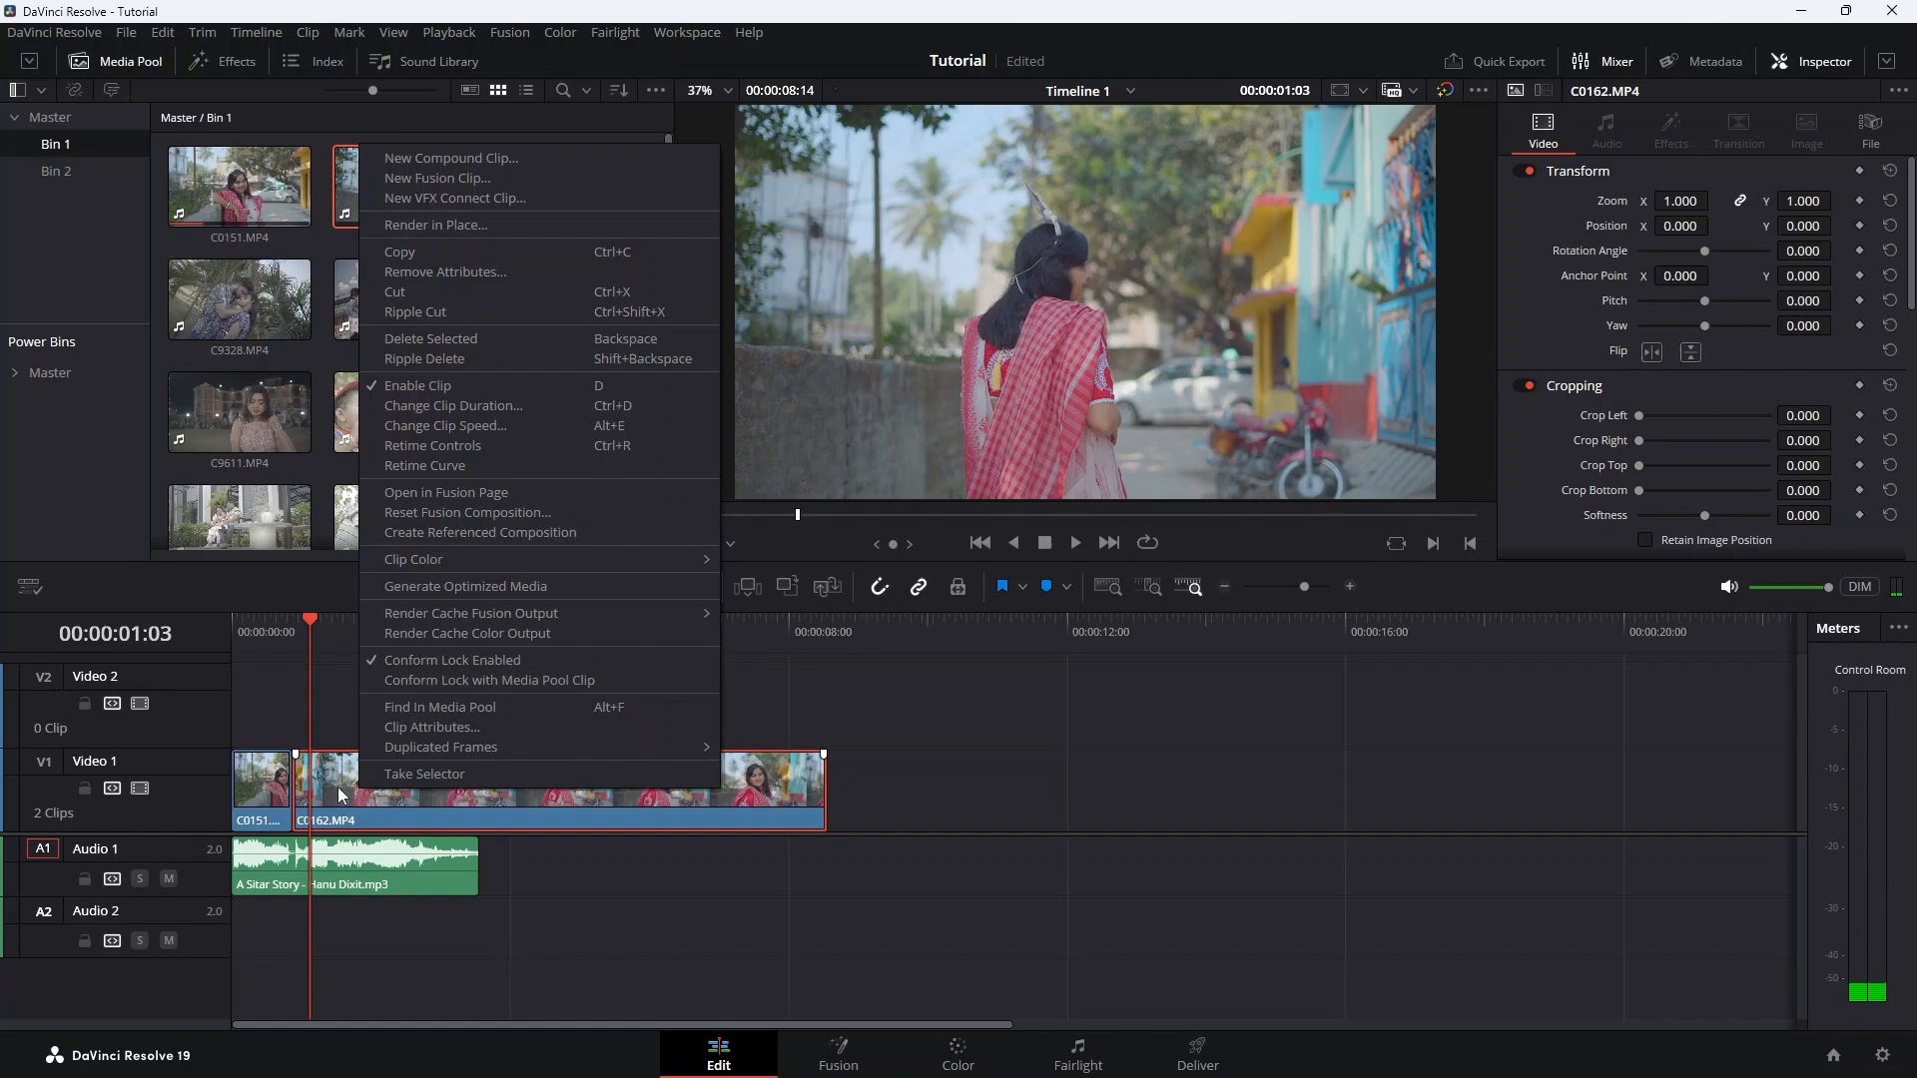
click(521, 426)
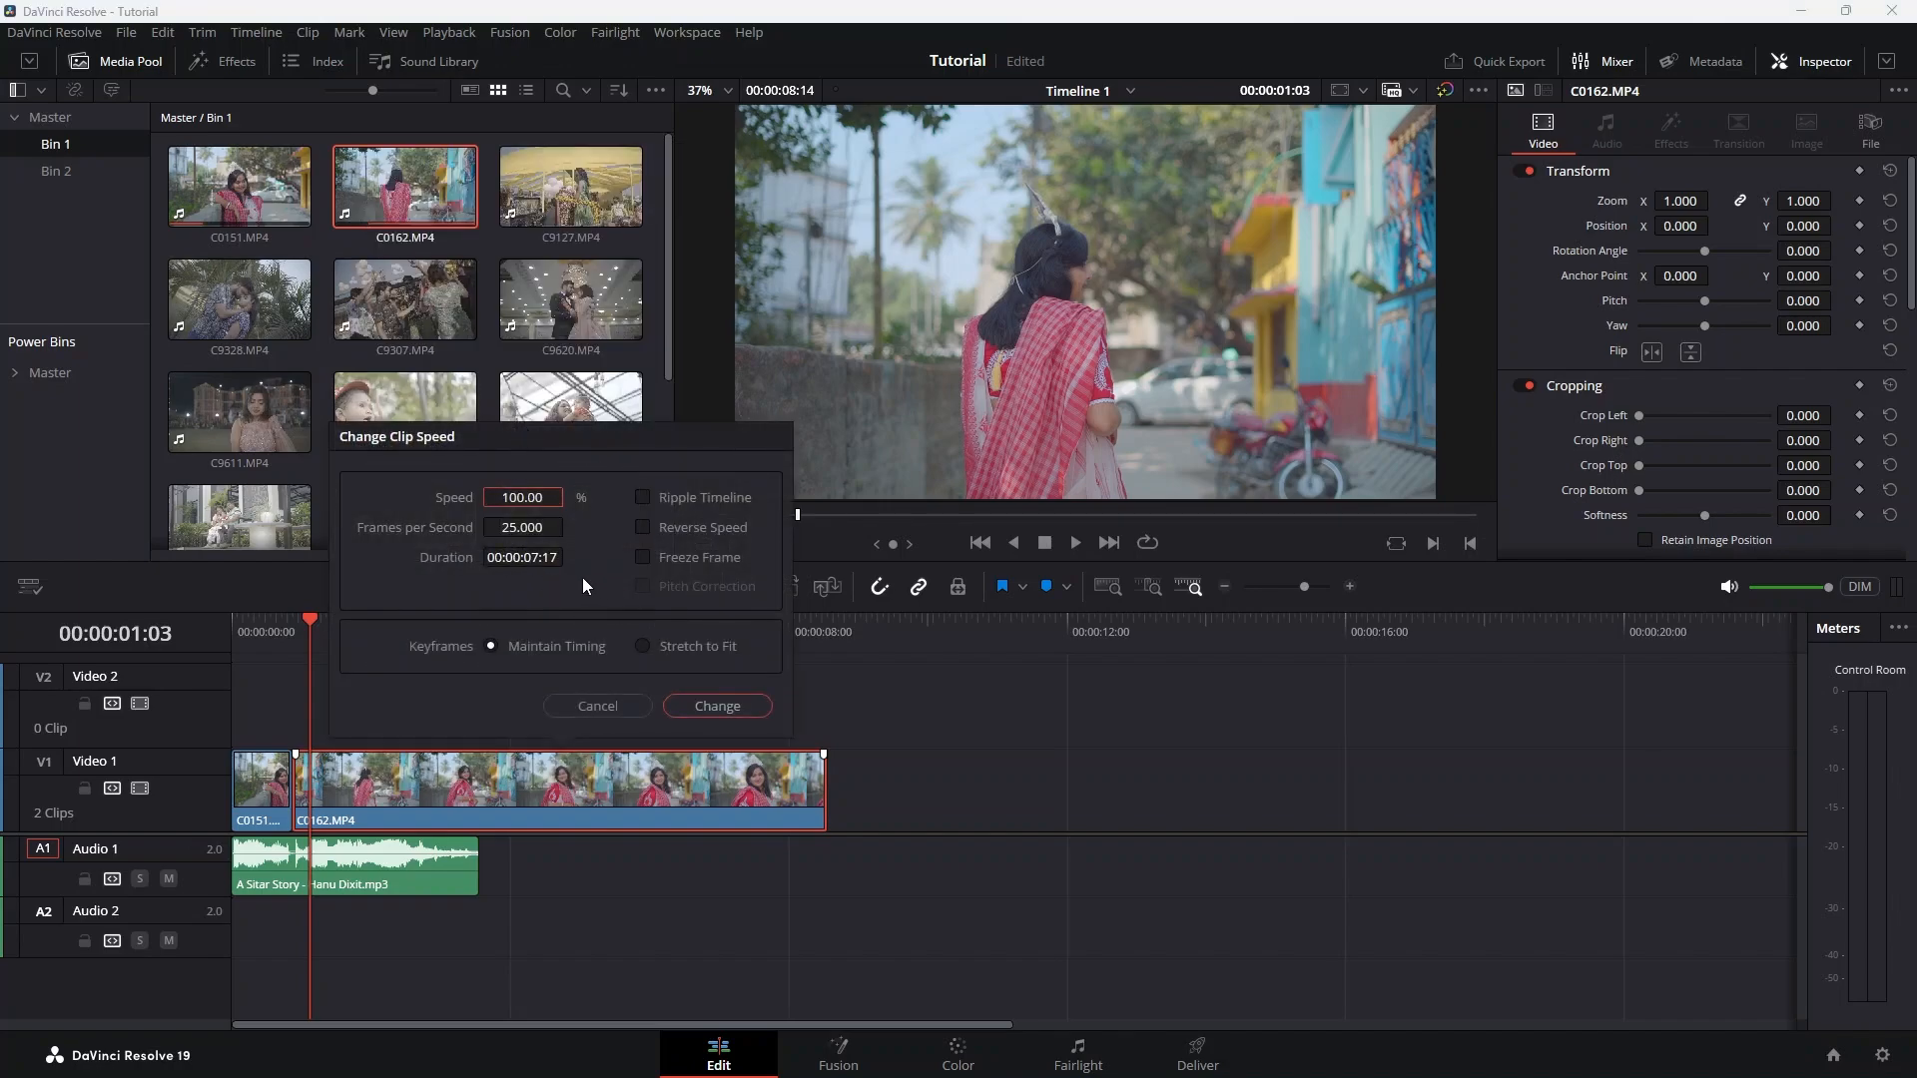
click(527, 557)
click(537, 499)
text(50)
click(699, 707)
Step: Play the slowed C0162, try extending its end, then undo the extension
click(338, 617)
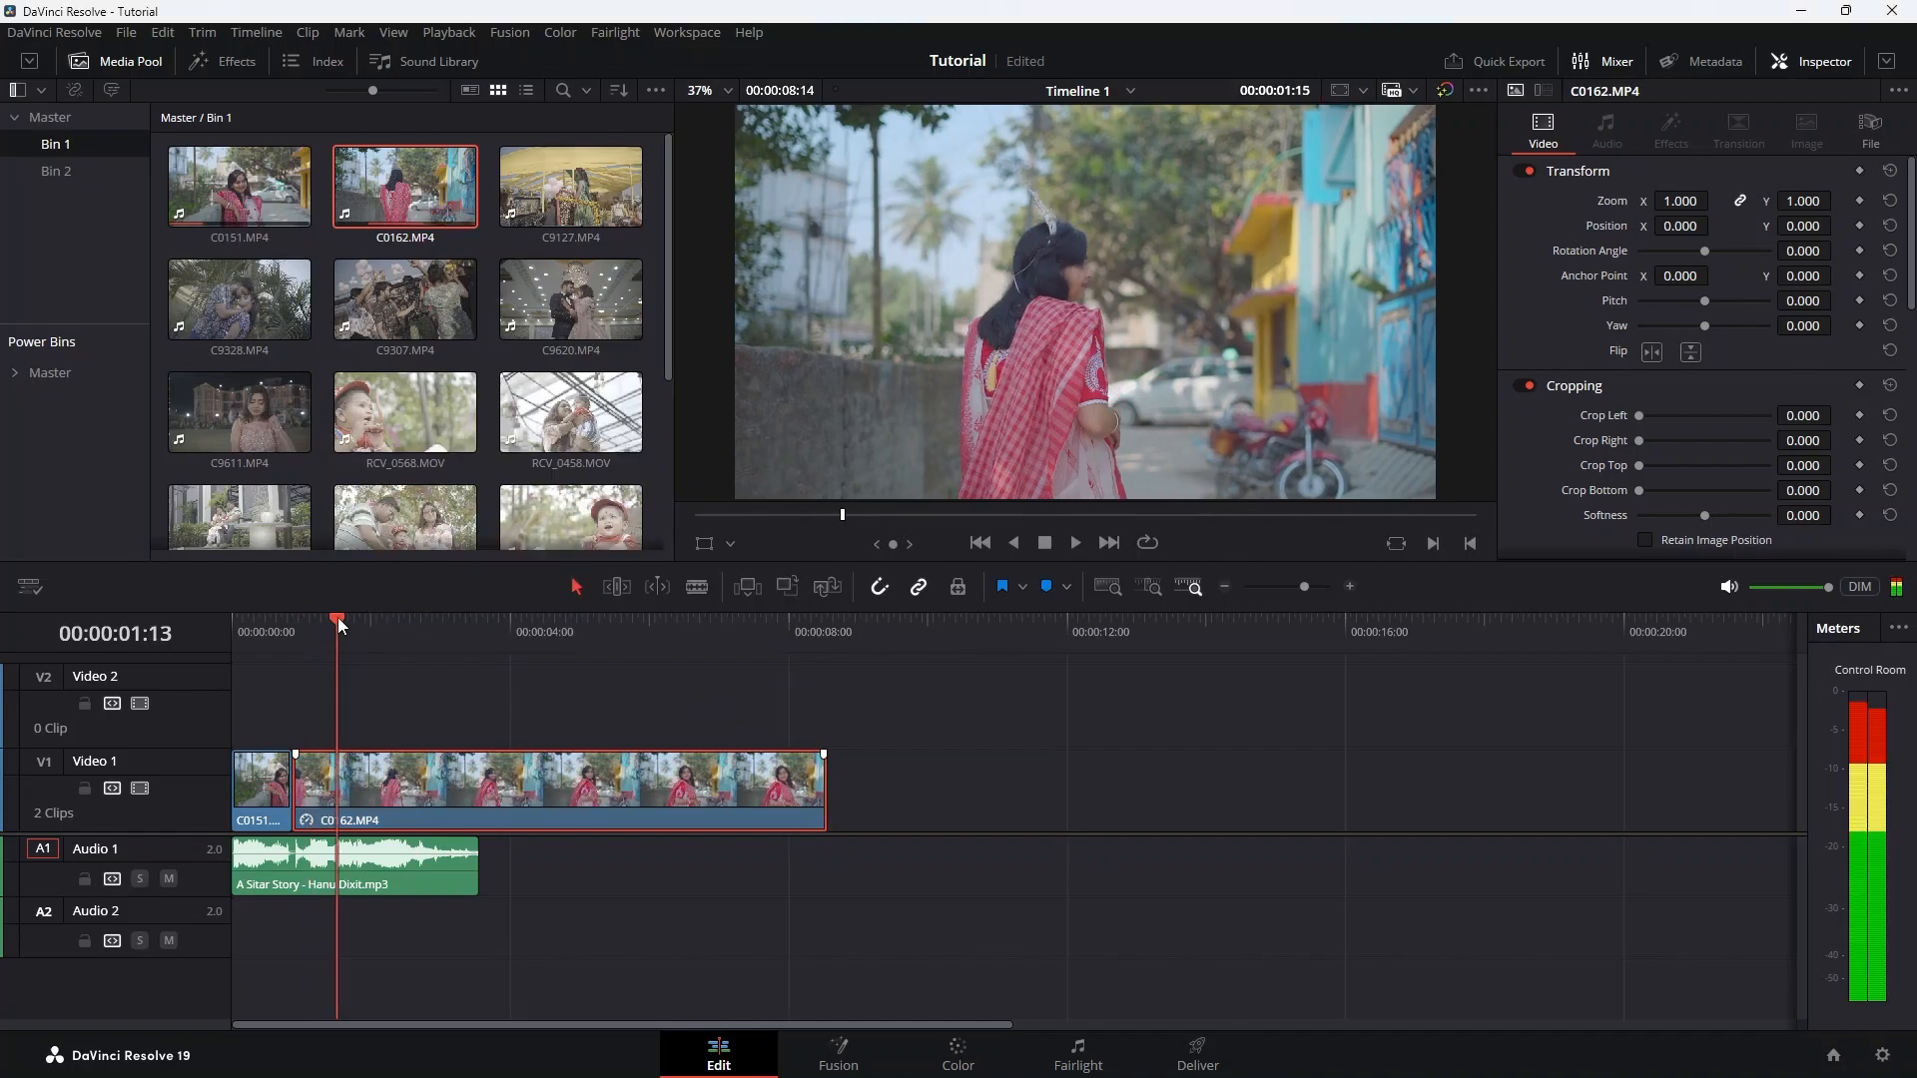
key(Up)
key(space)
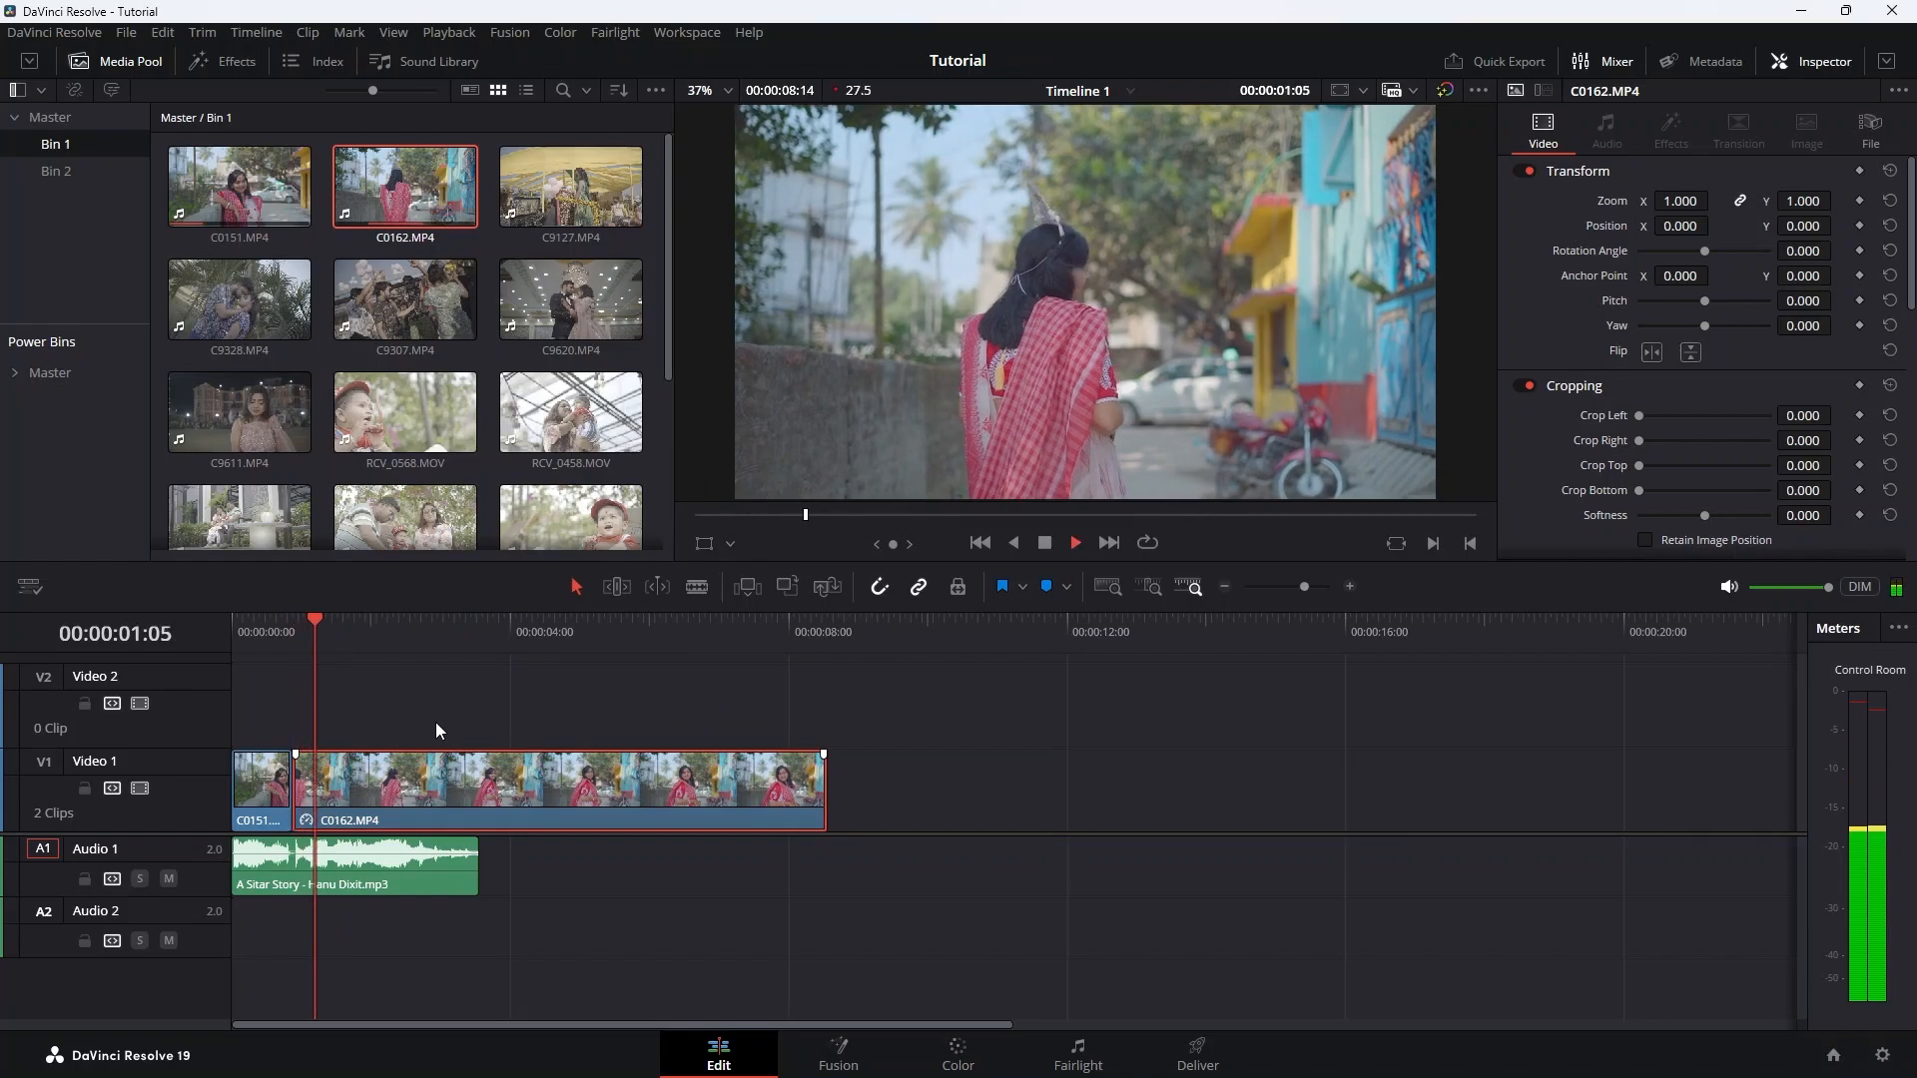
key(space)
key(Up)
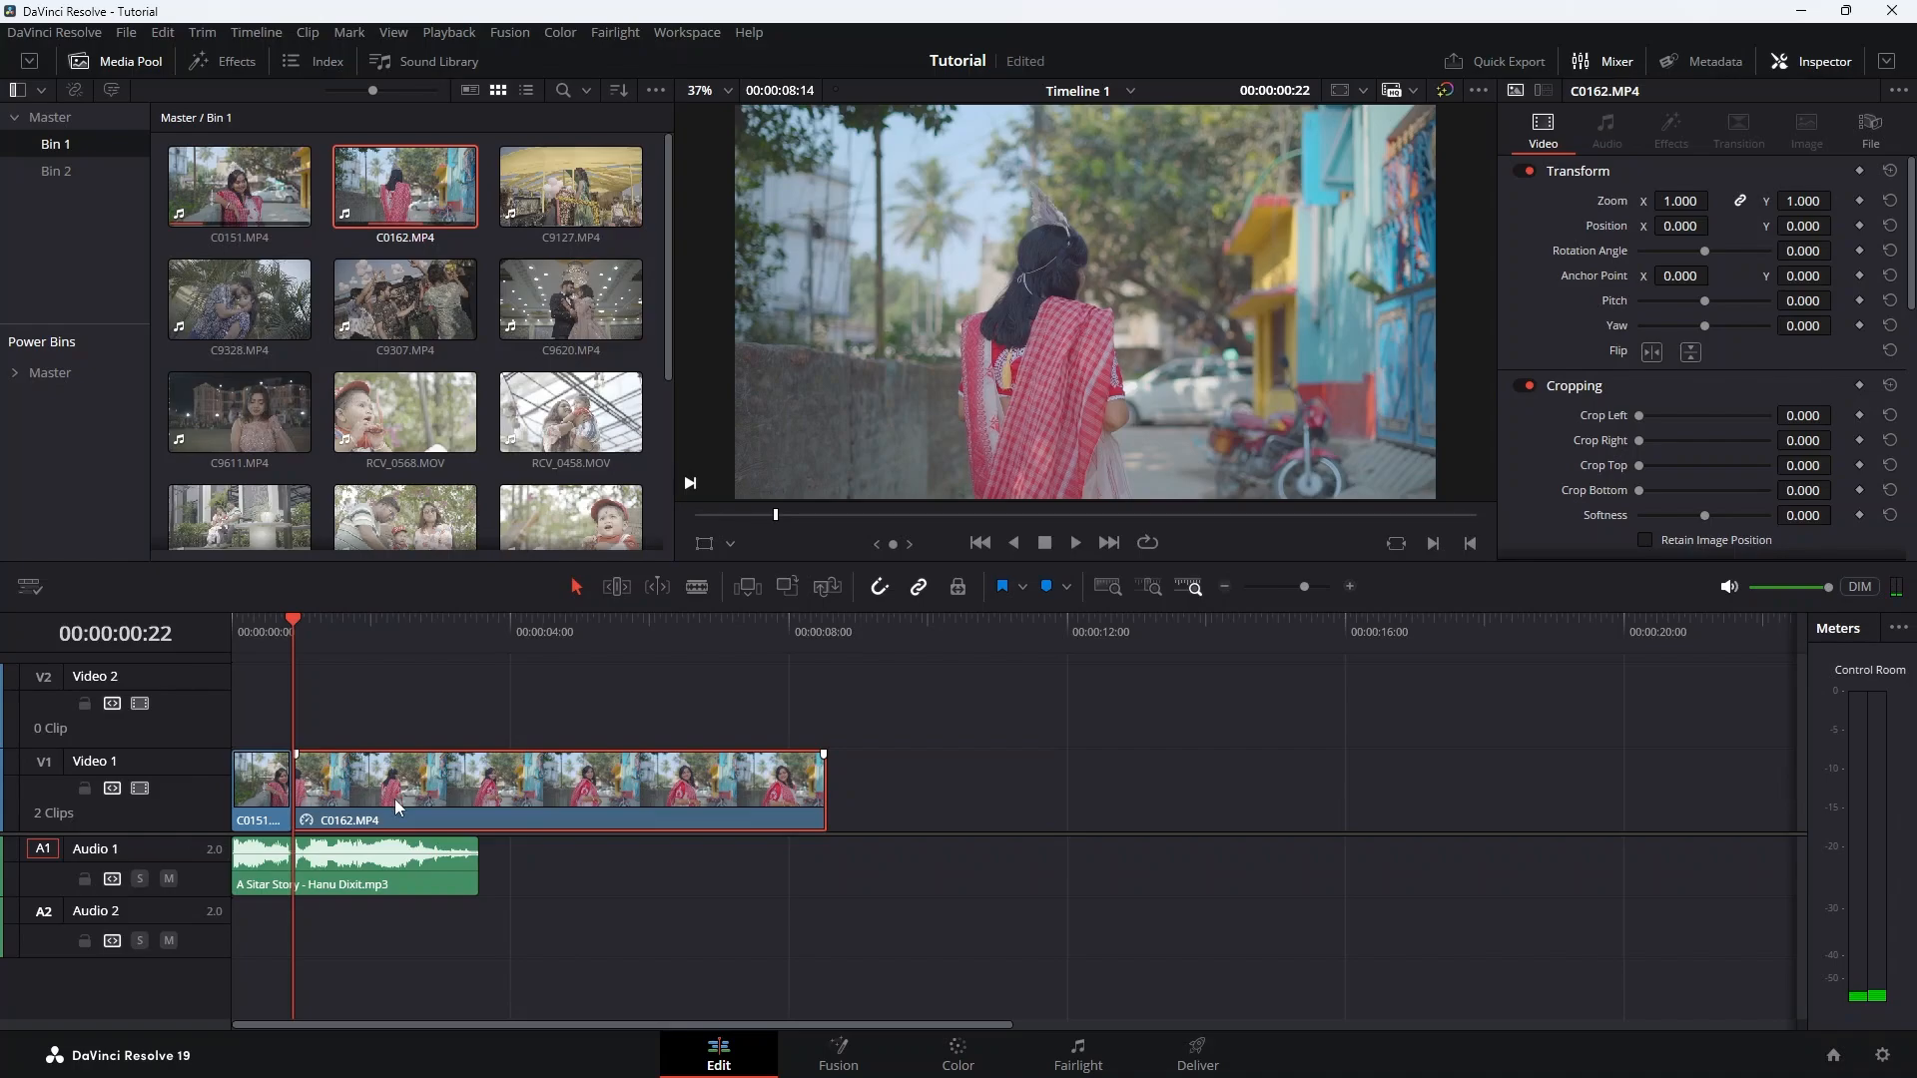
drag(832, 788, 1480, 781)
key(ctrl+z)
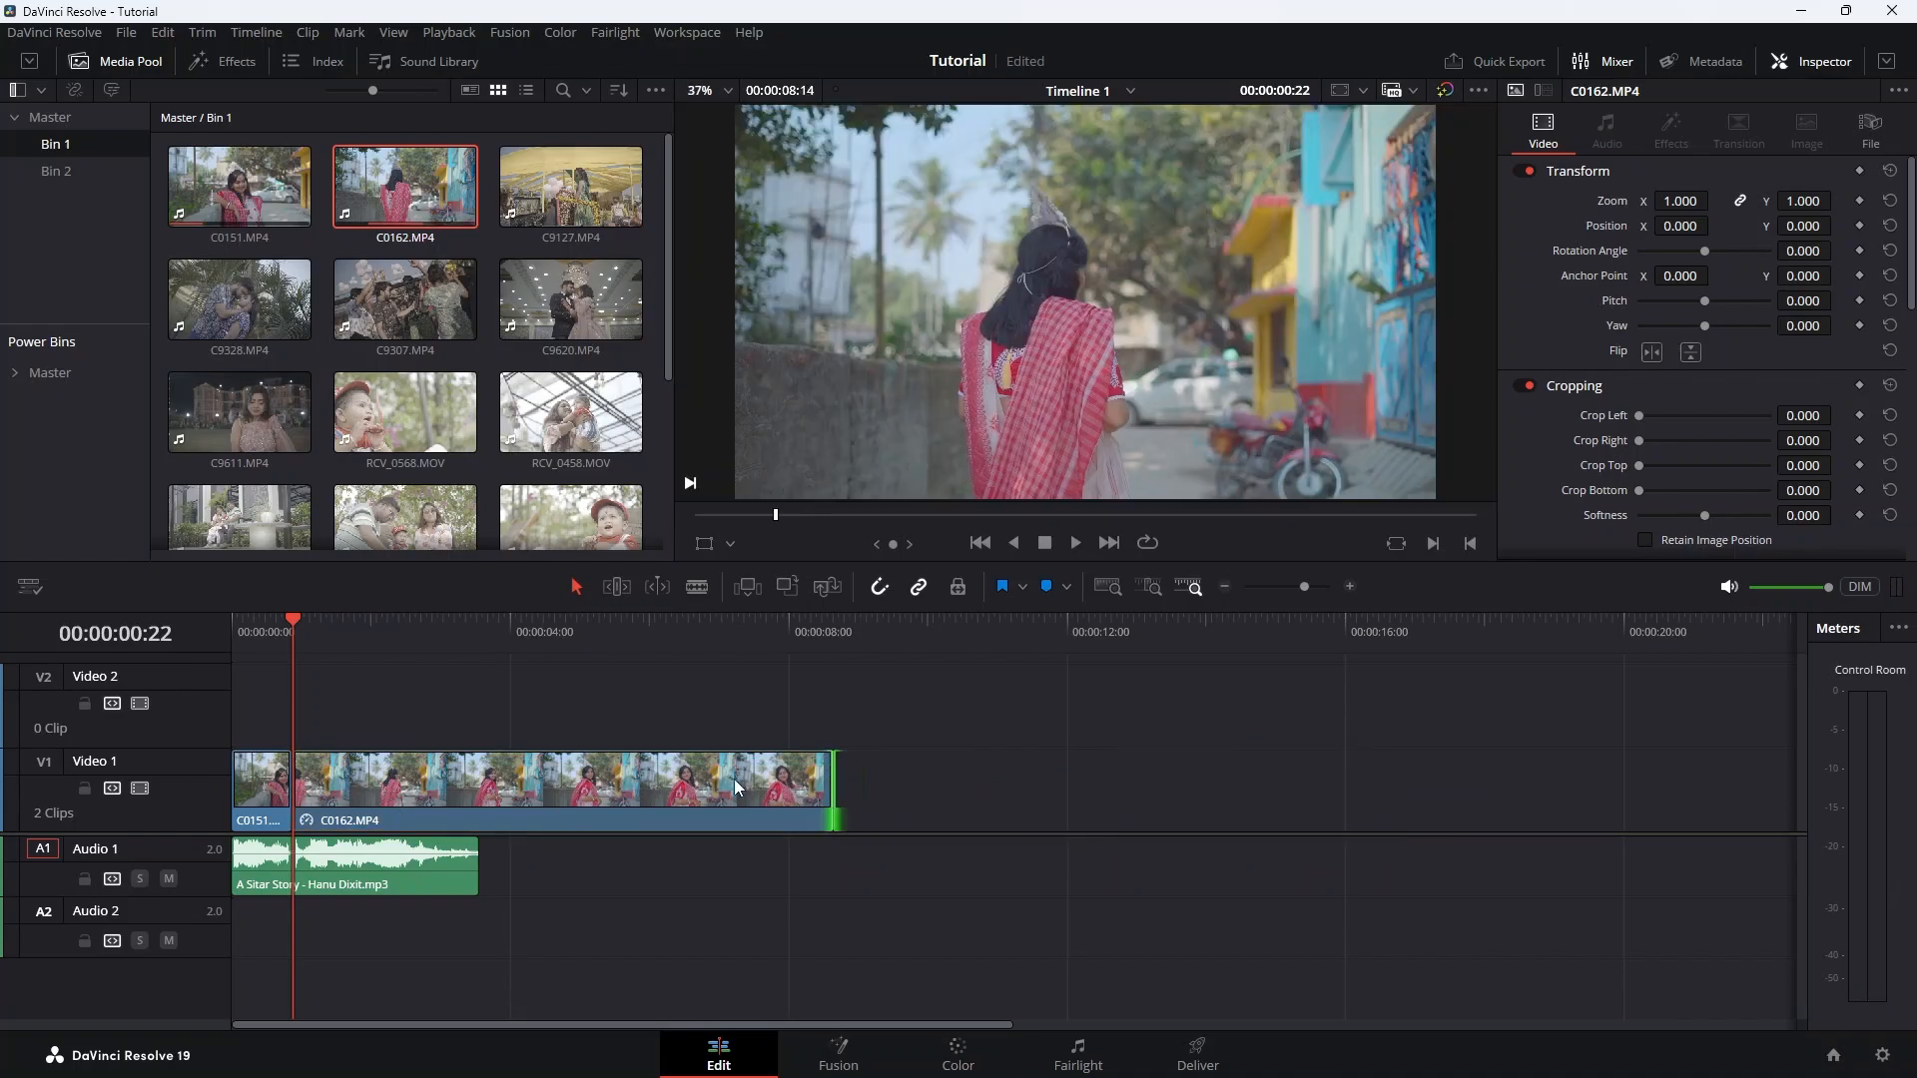
Step: Split C0162 at 03:14, delete the right piece, and replay from the start
click(343, 621)
key(space)
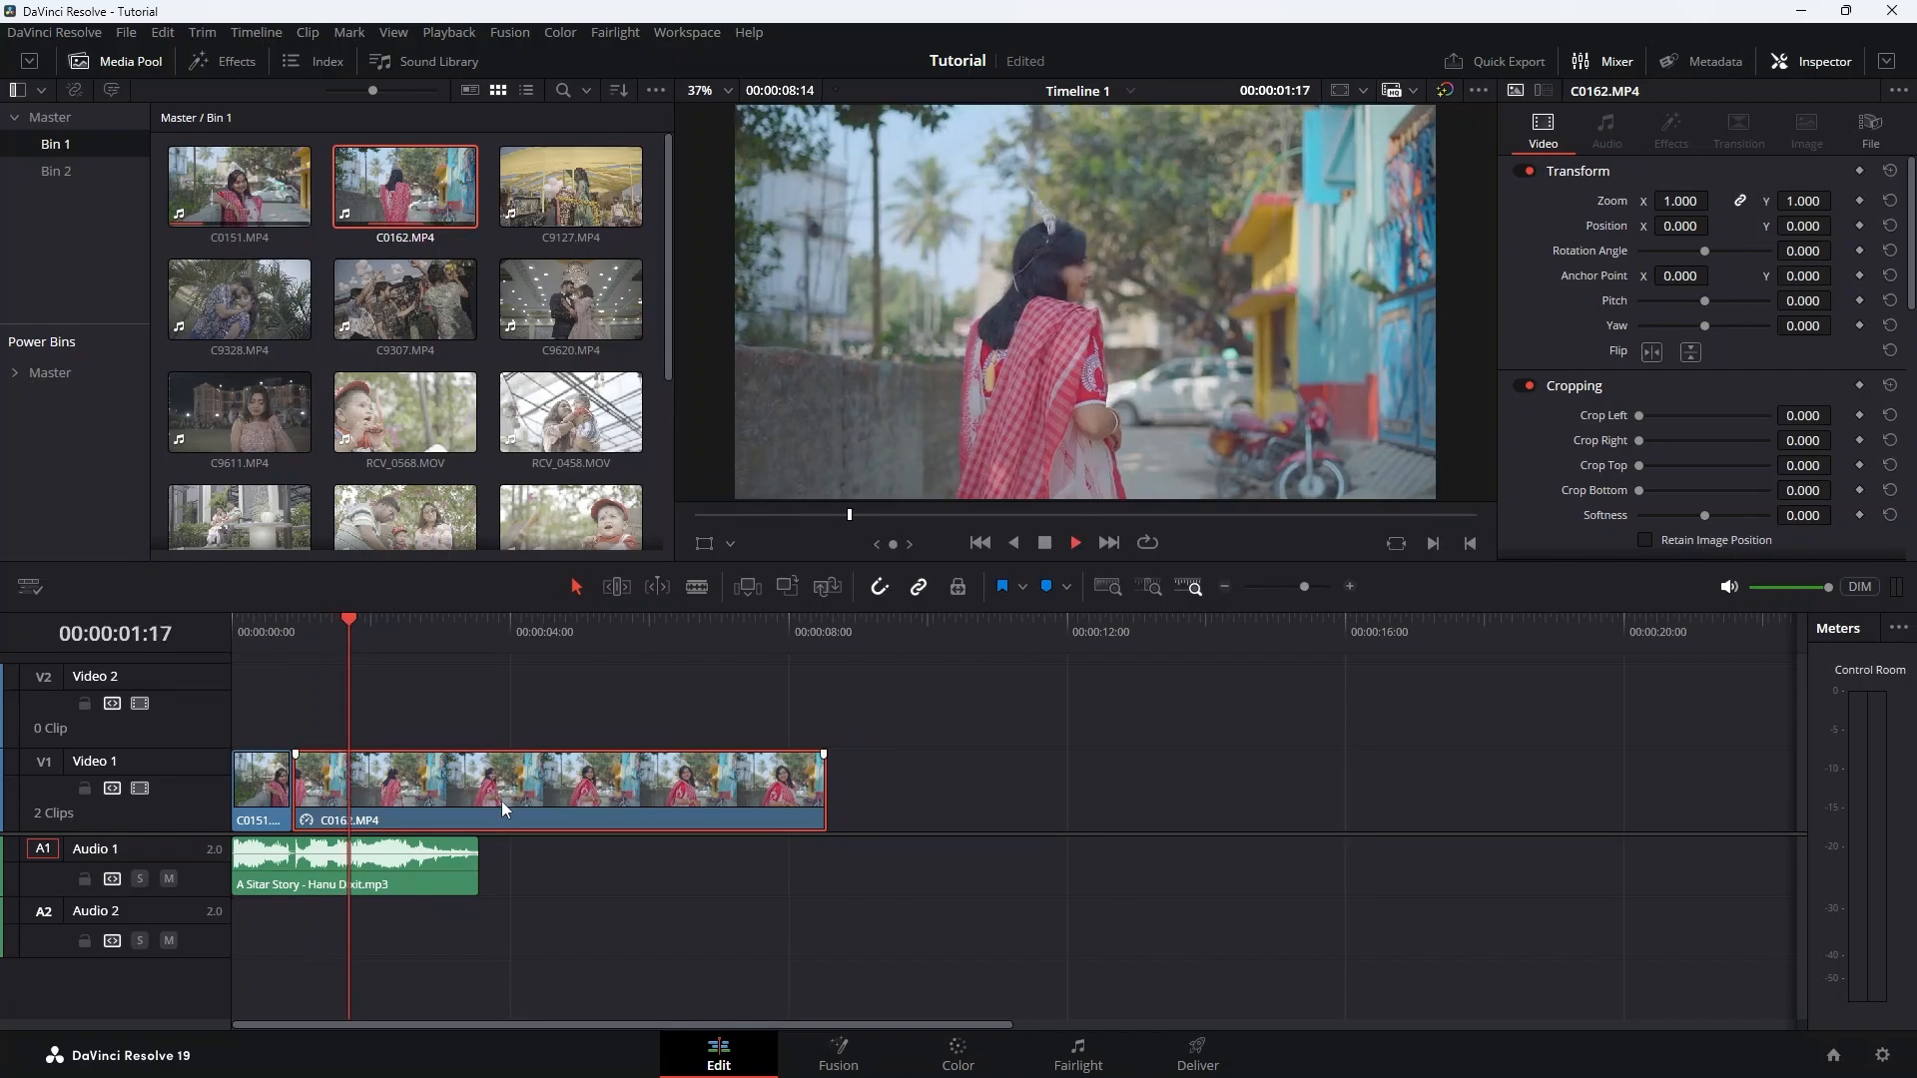
key(space)
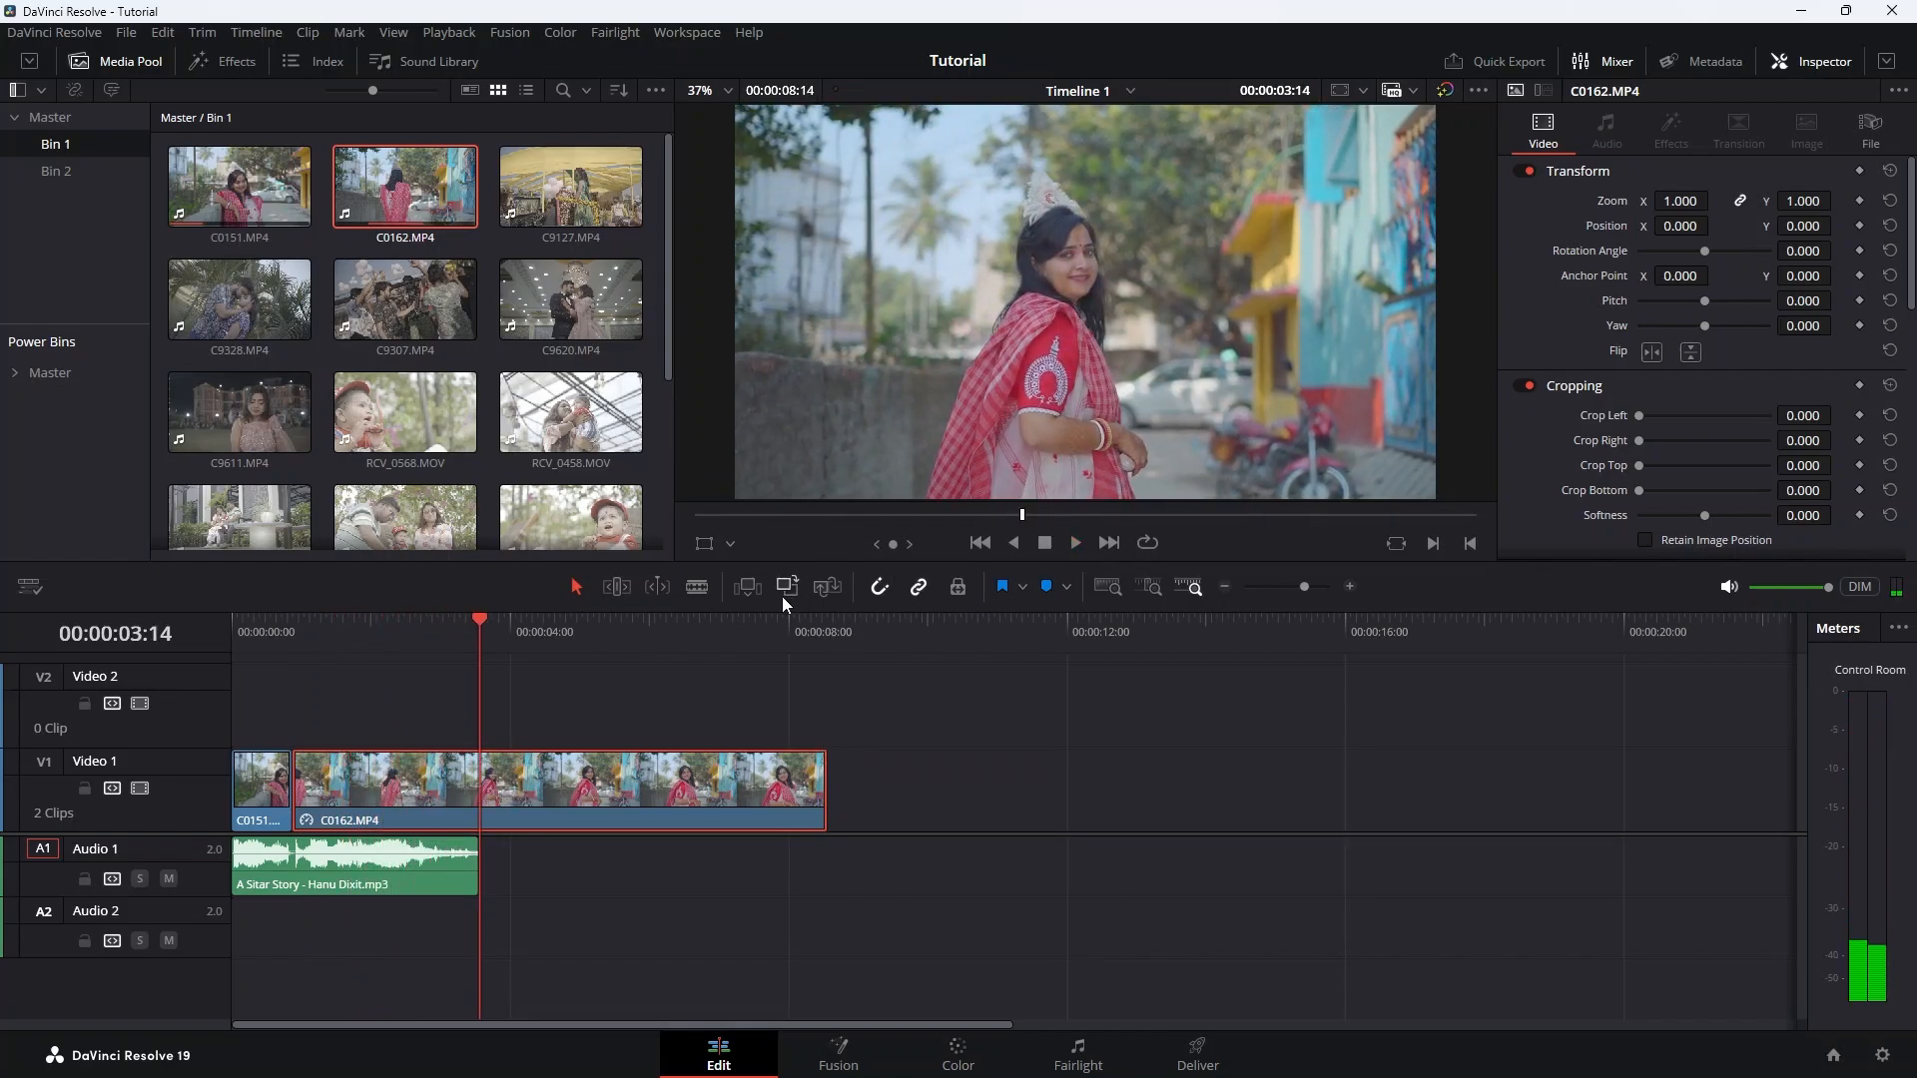
key(ctrl+b)
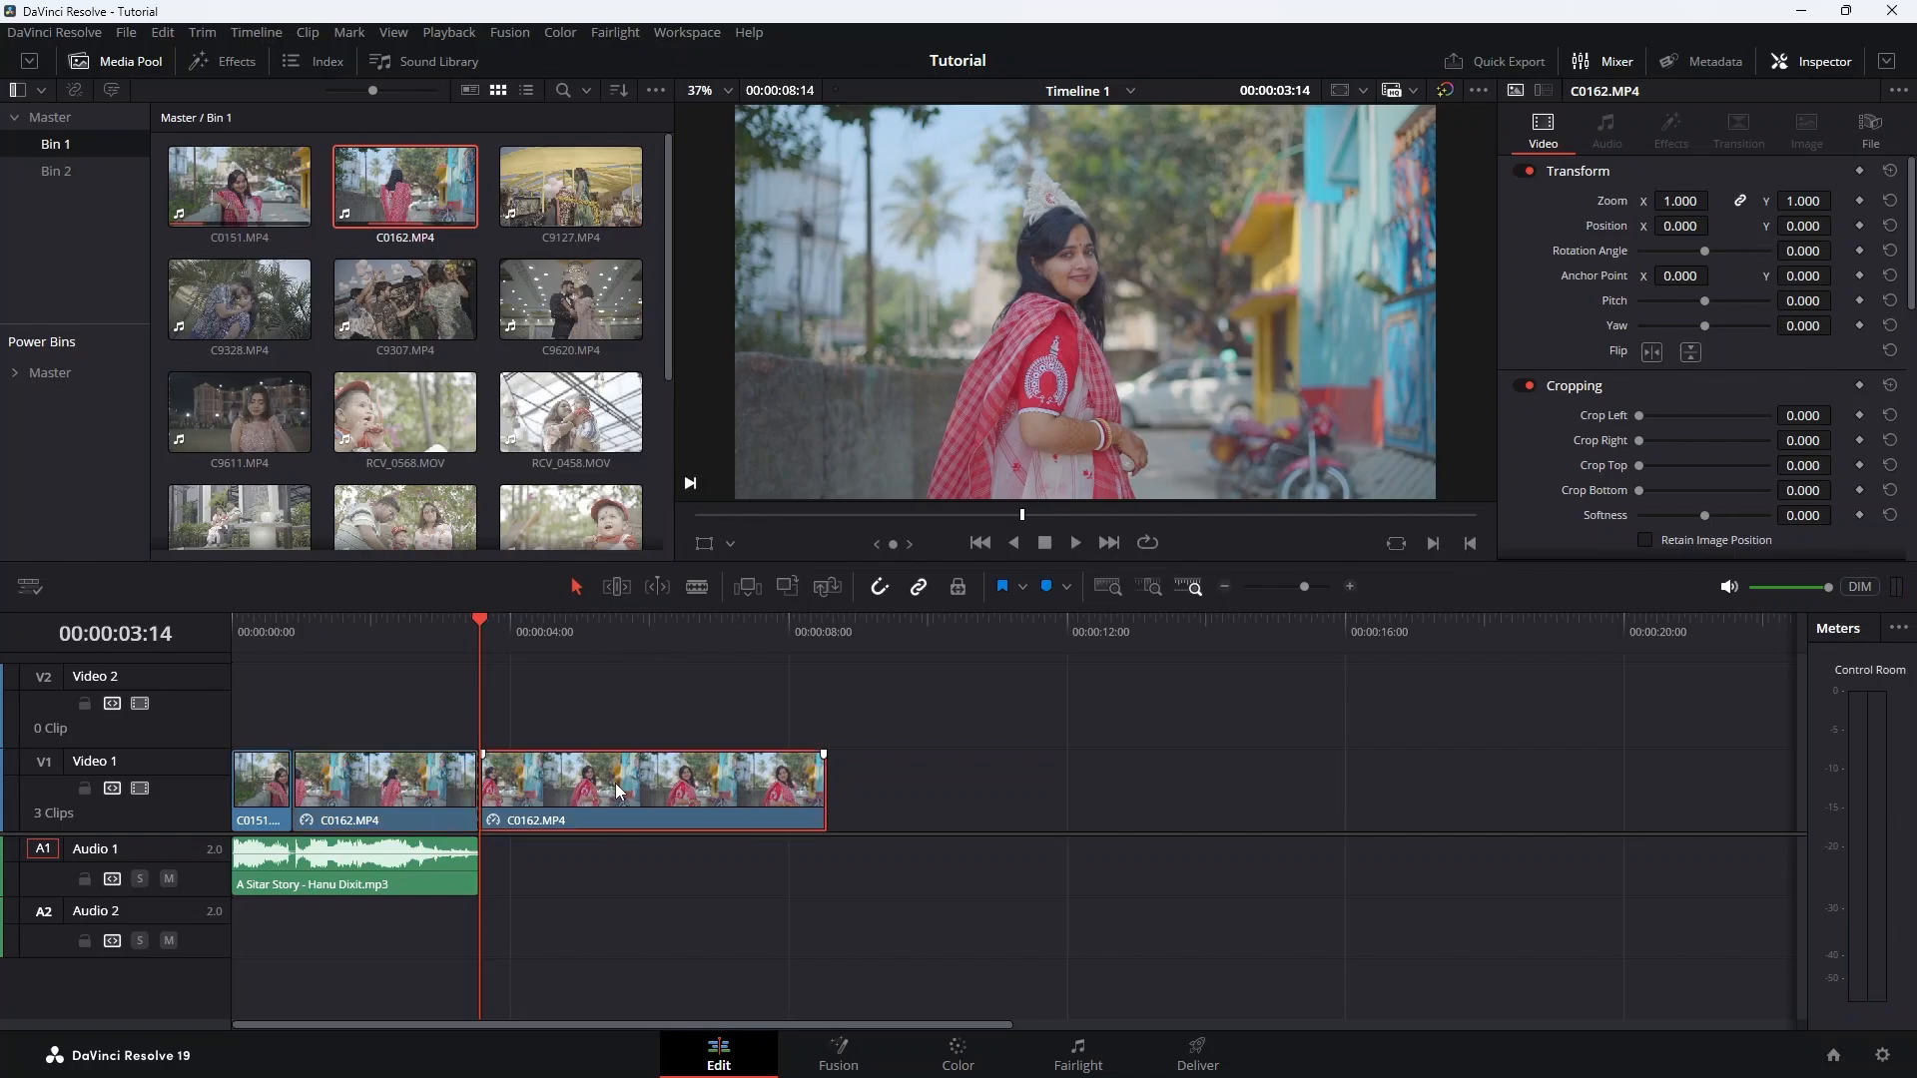
key(Delete)
key(Home)
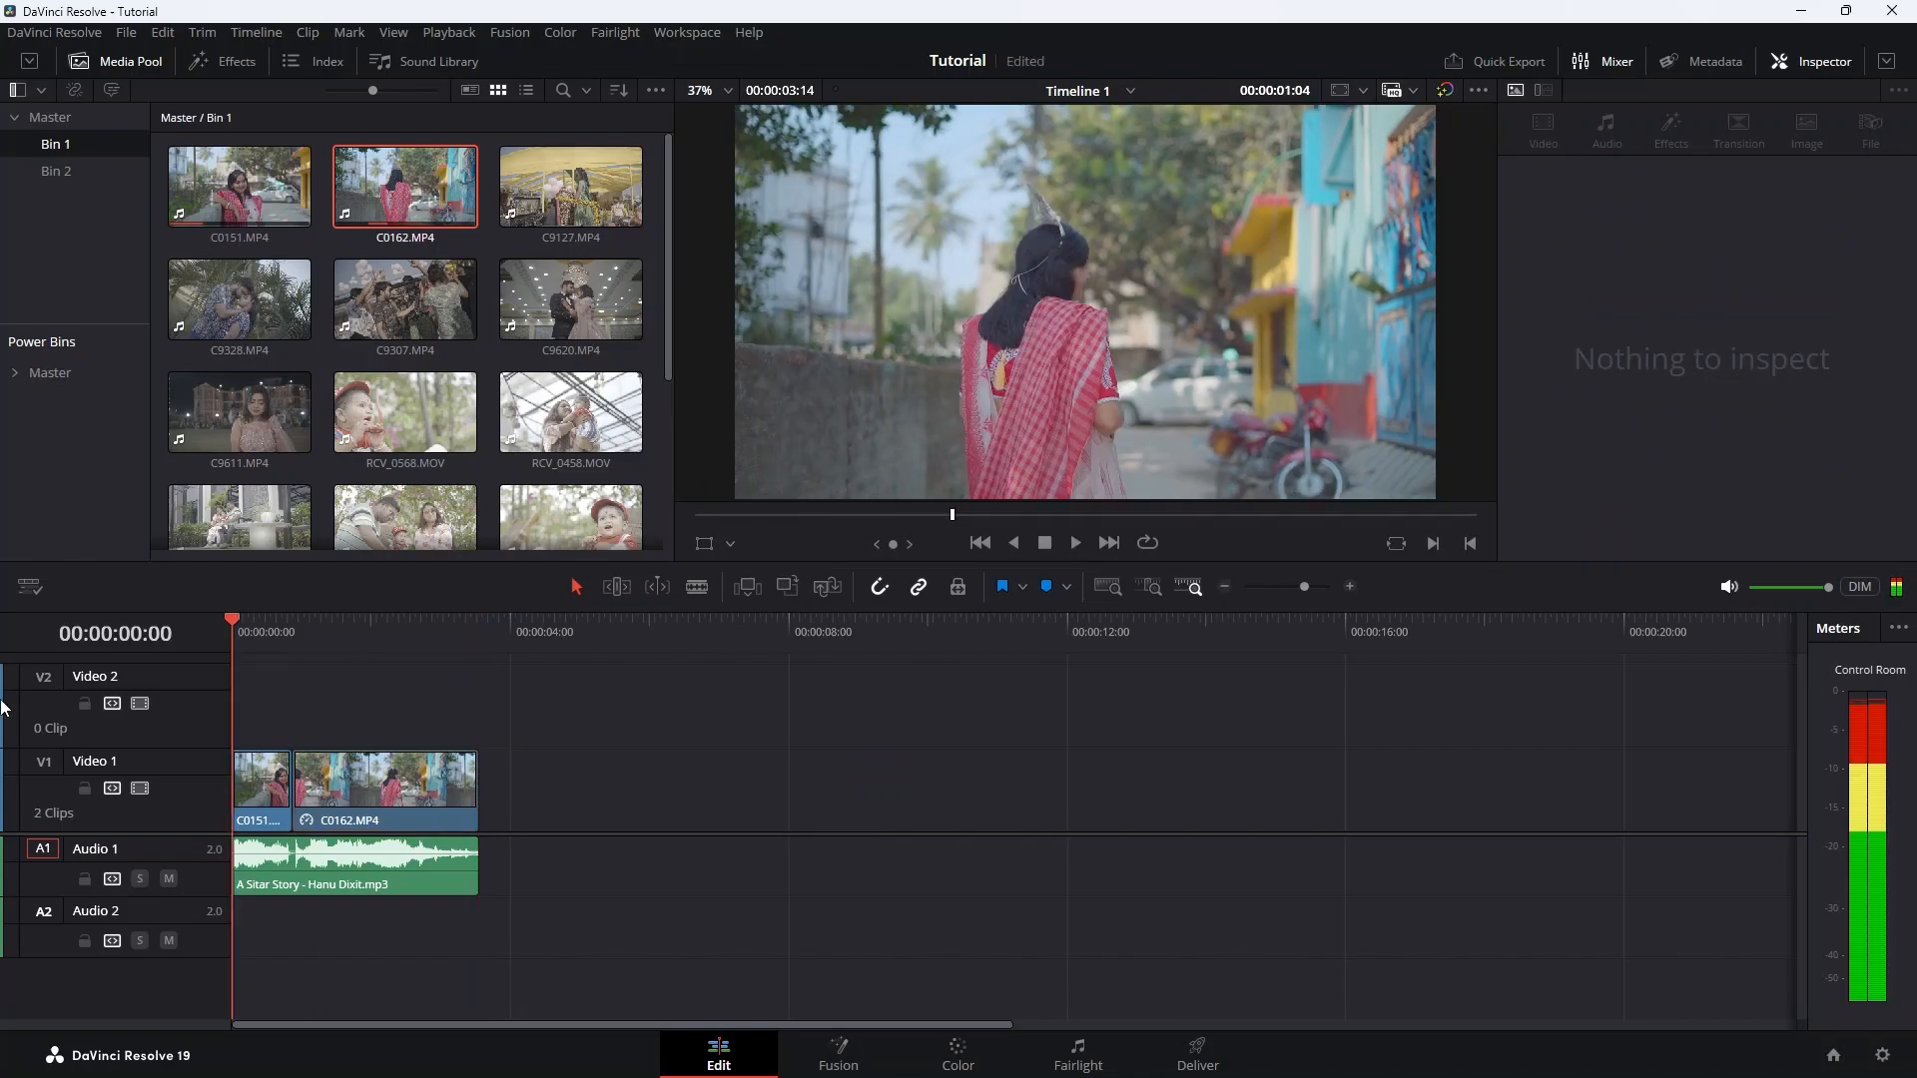
click(434, 805)
key(space)
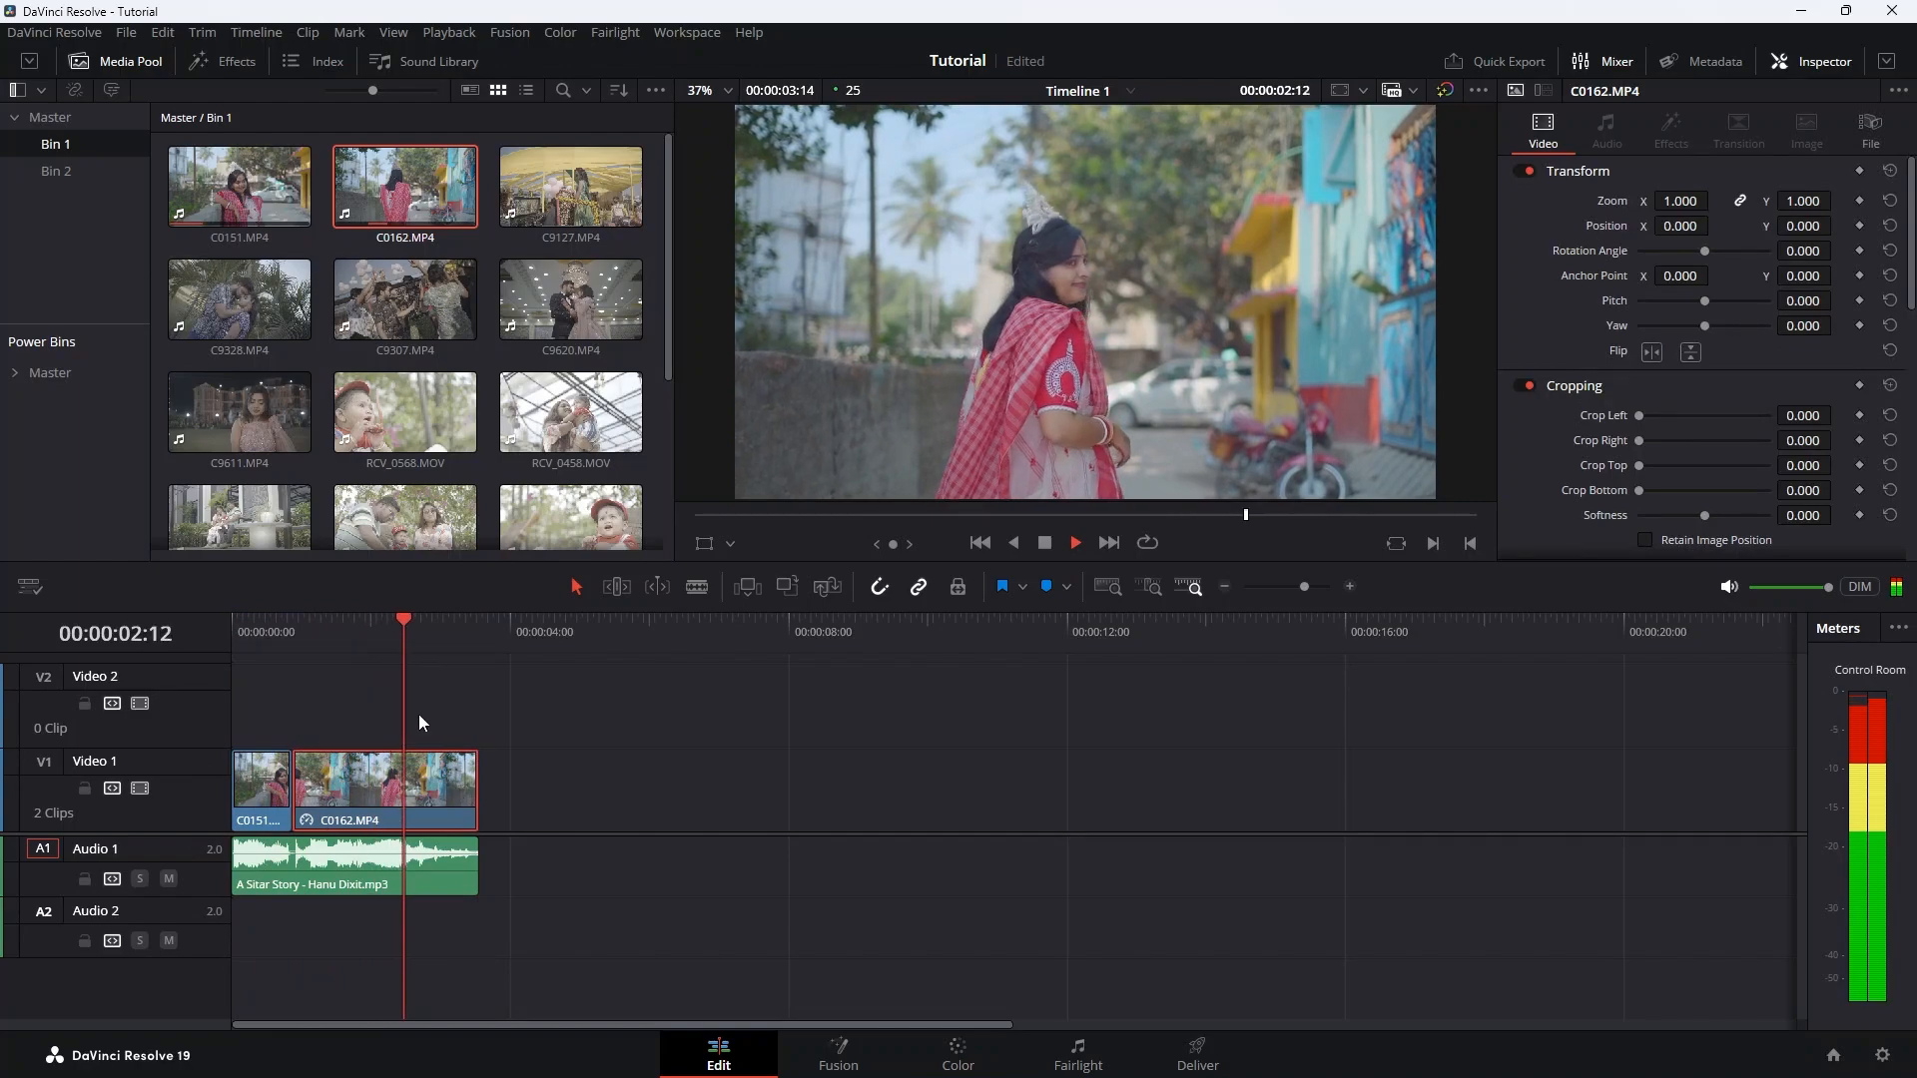
Step: Fade out C0162's ending from the playhead around 02:13 and review the fade
drag(298, 624, 69, 639)
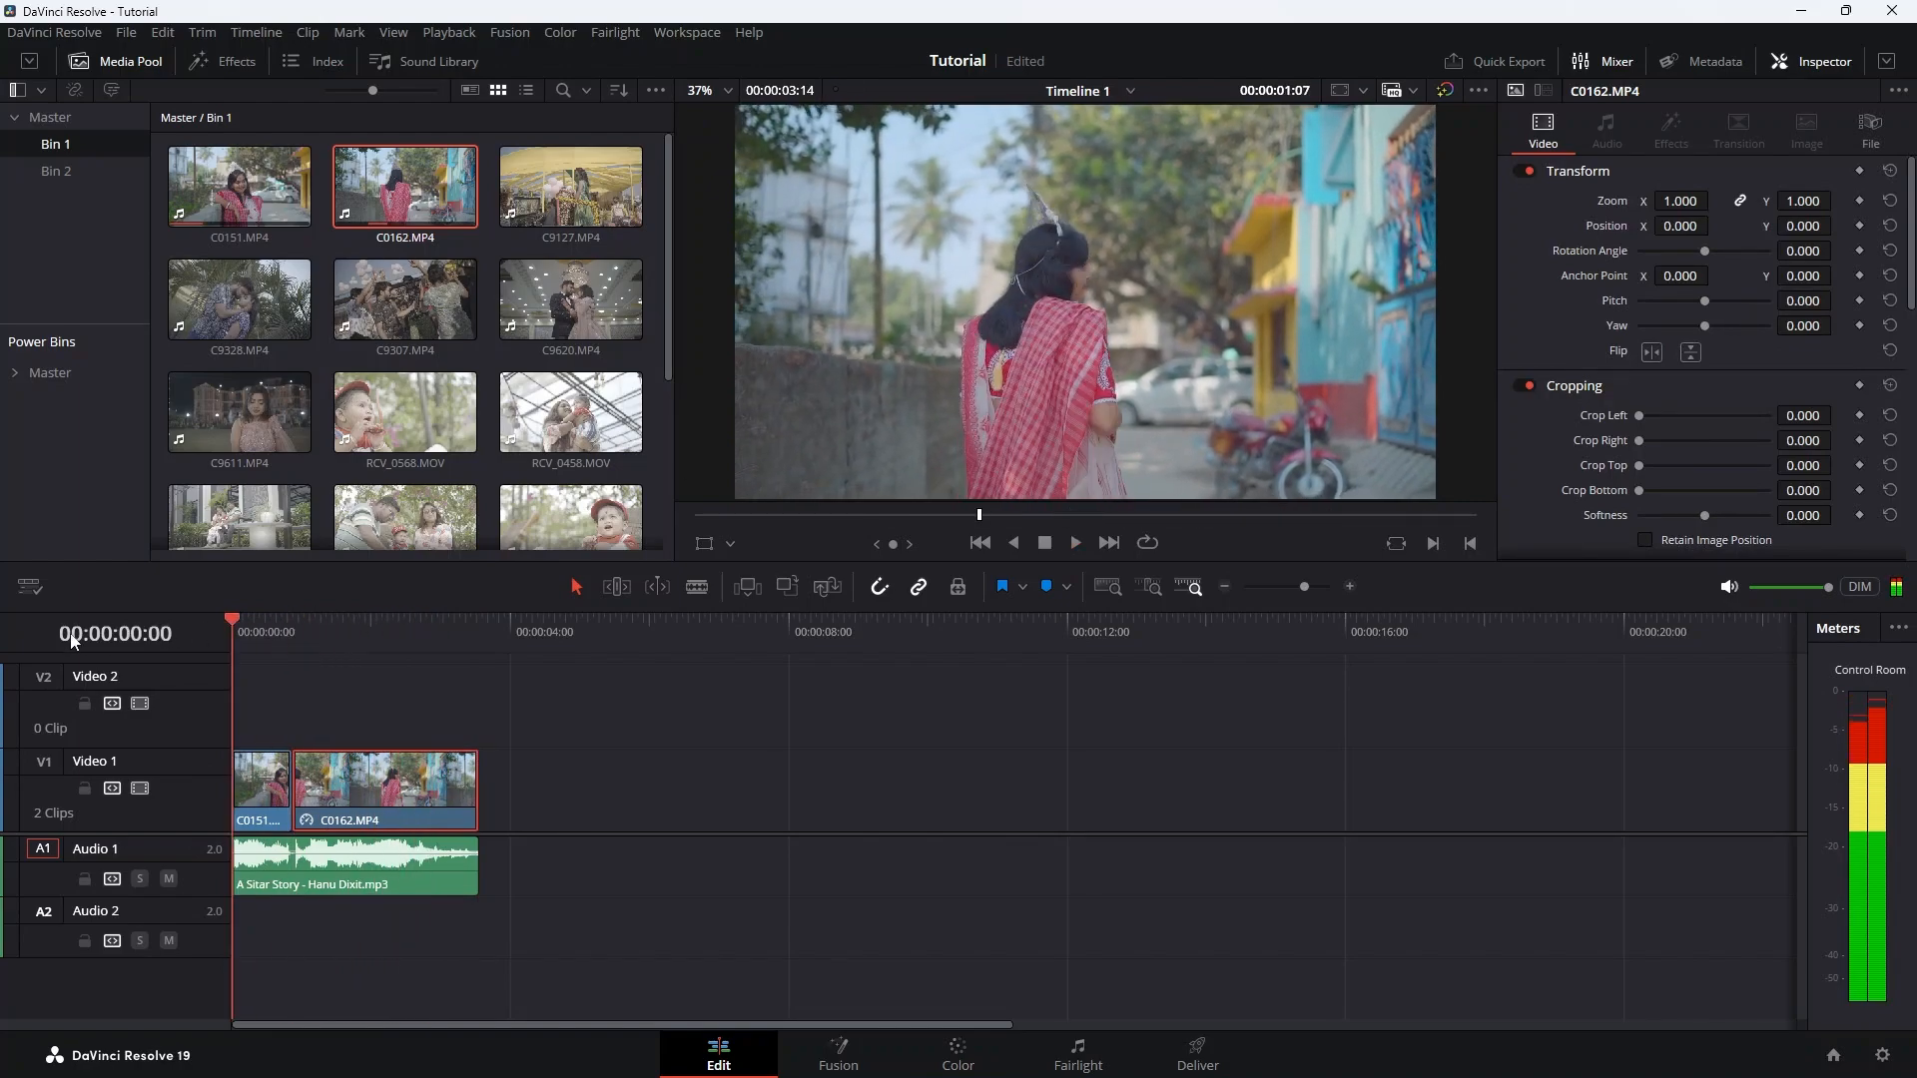
key(Down)
mouse_move(414, 625)
mouse_down()
mouse_move(441, 619)
mouse_move(408, 615)
mouse_up()
key(space)
key(space)
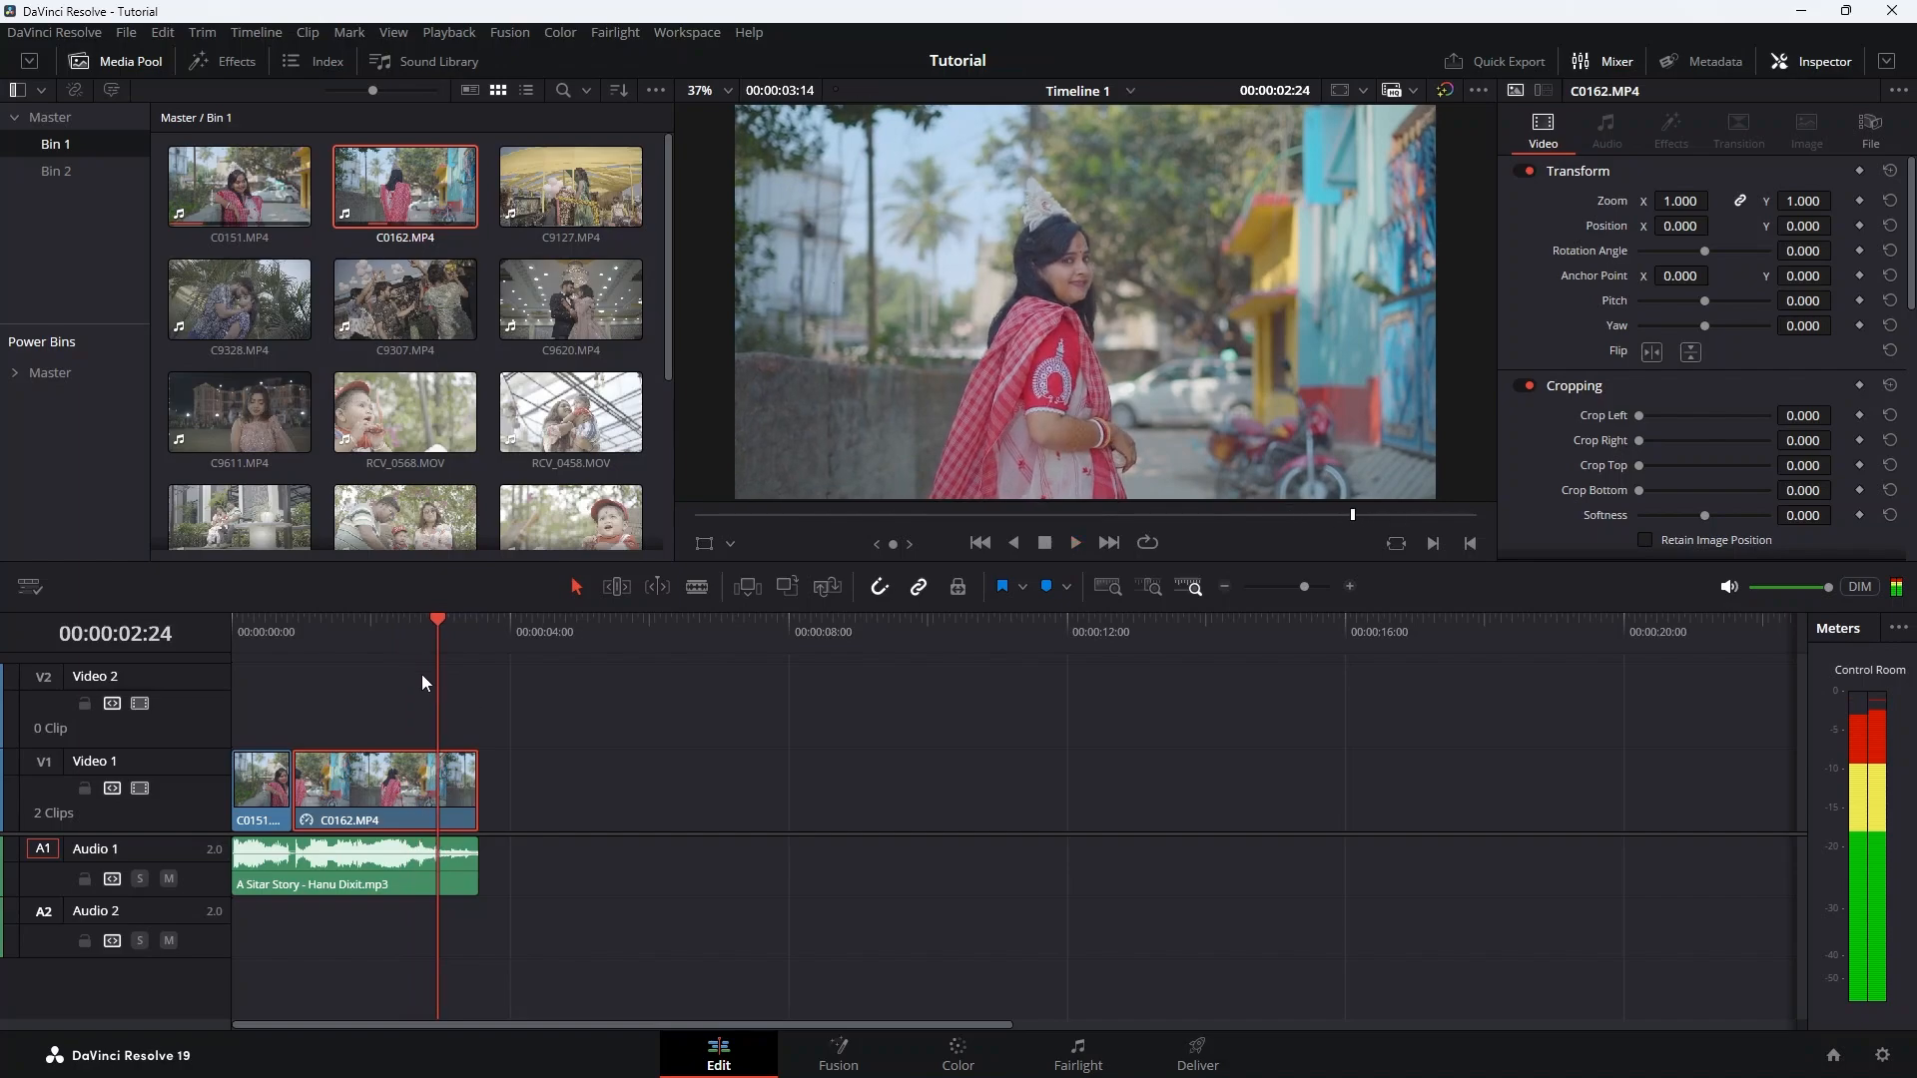
scroll(471, 930, up, 2)
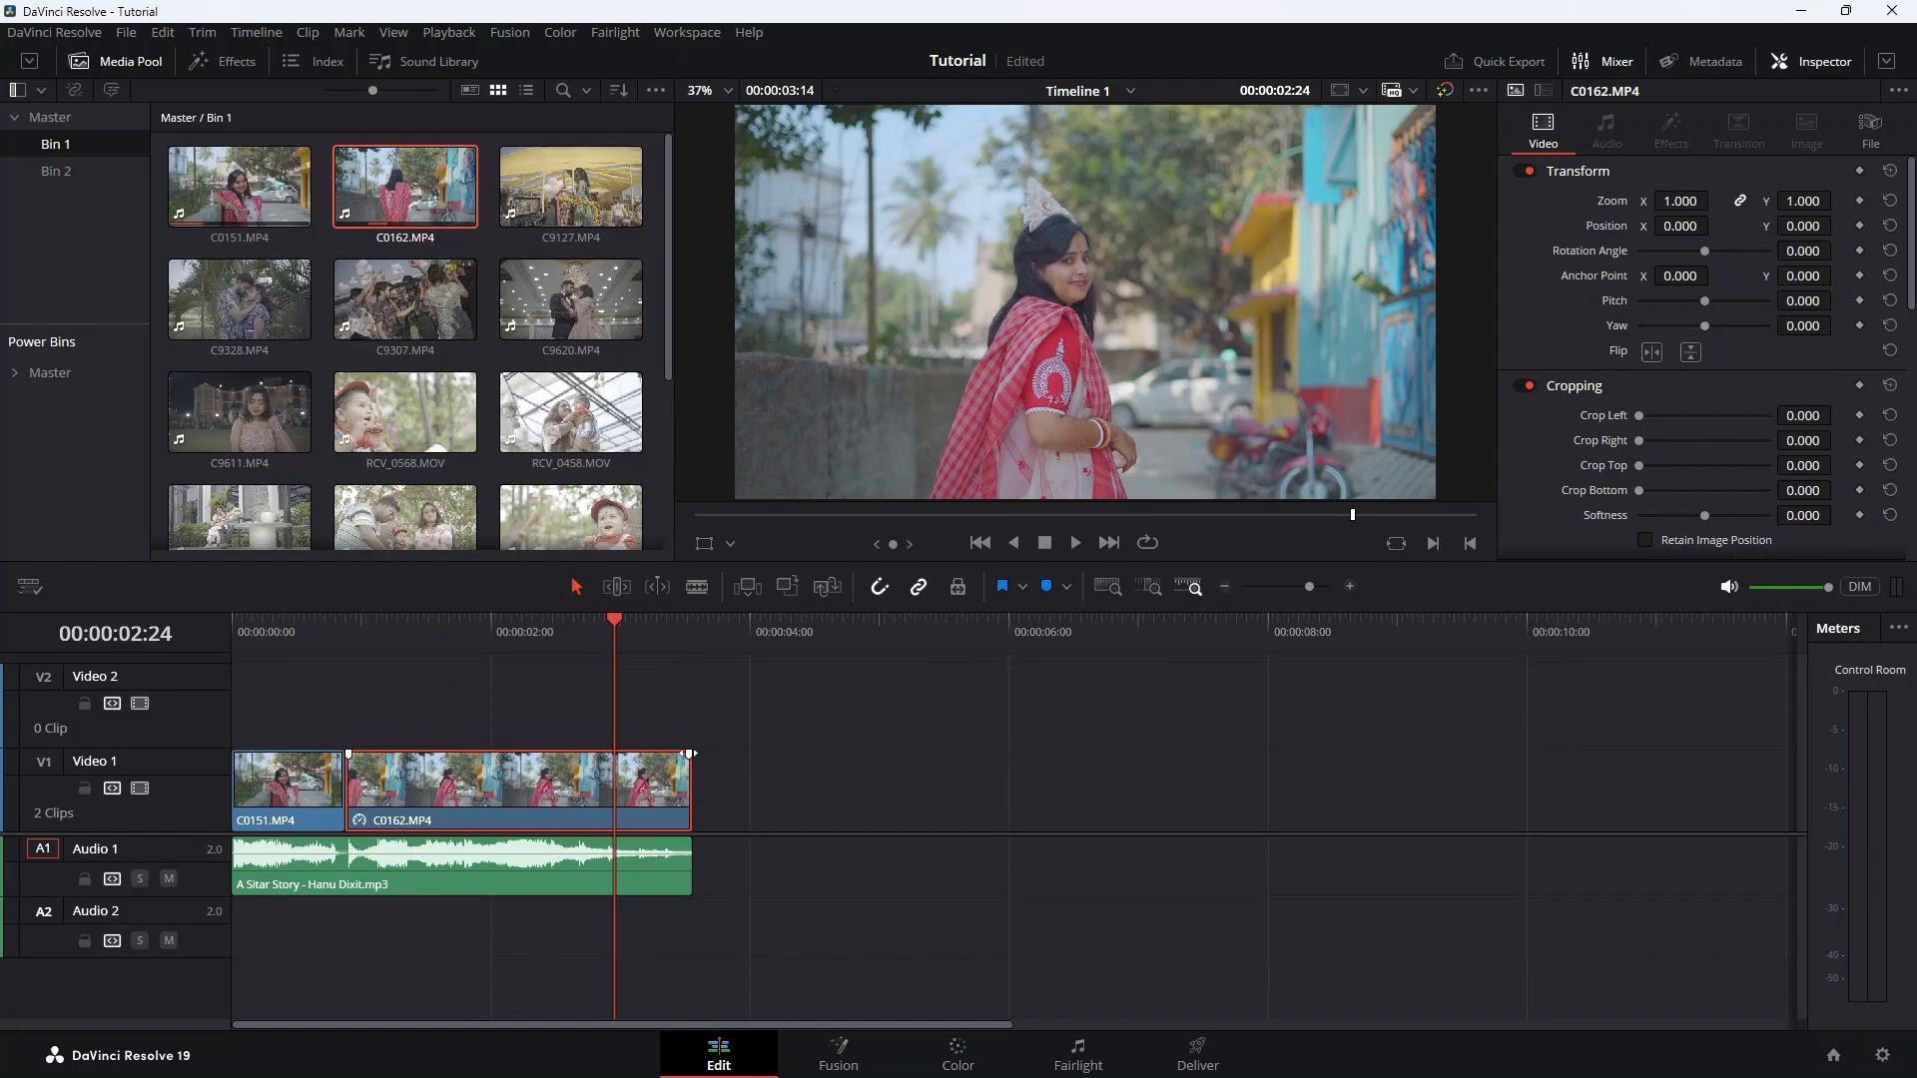
drag(689, 754, 614, 754)
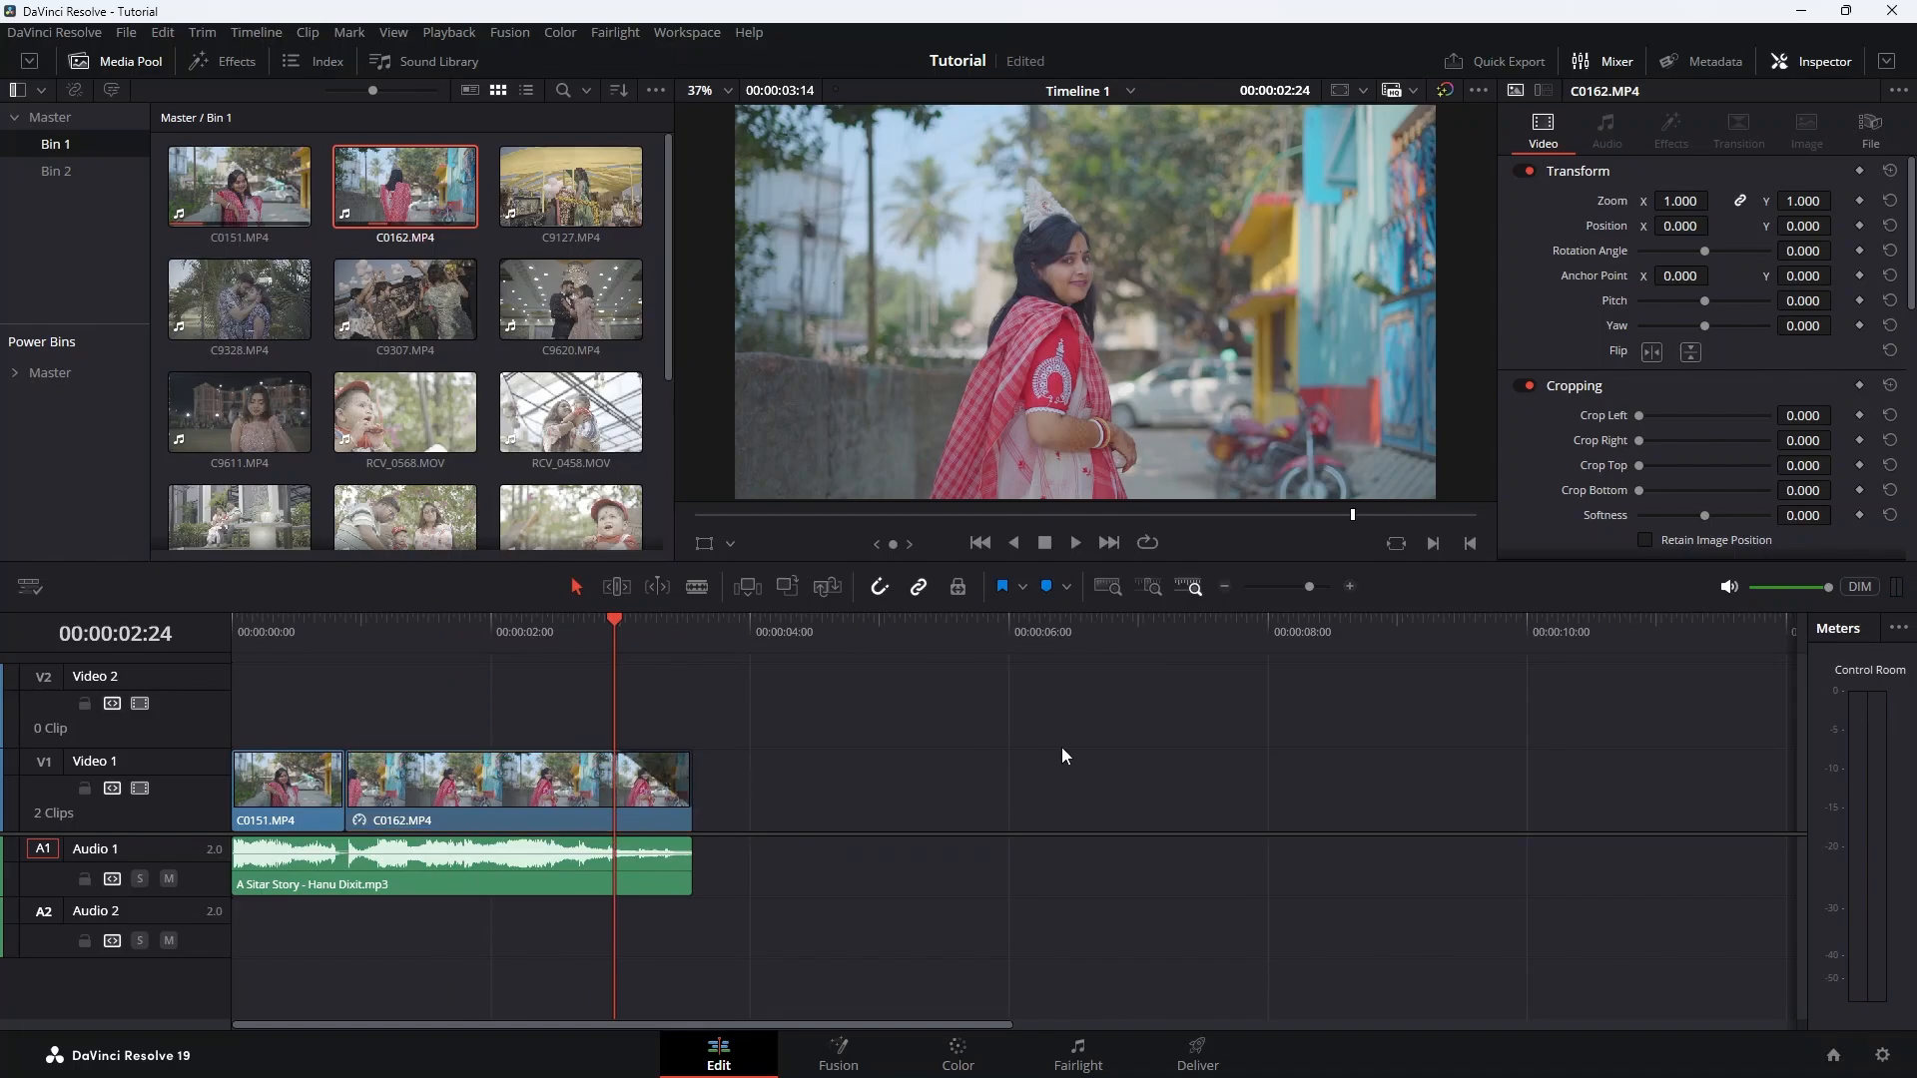
click(527, 619)
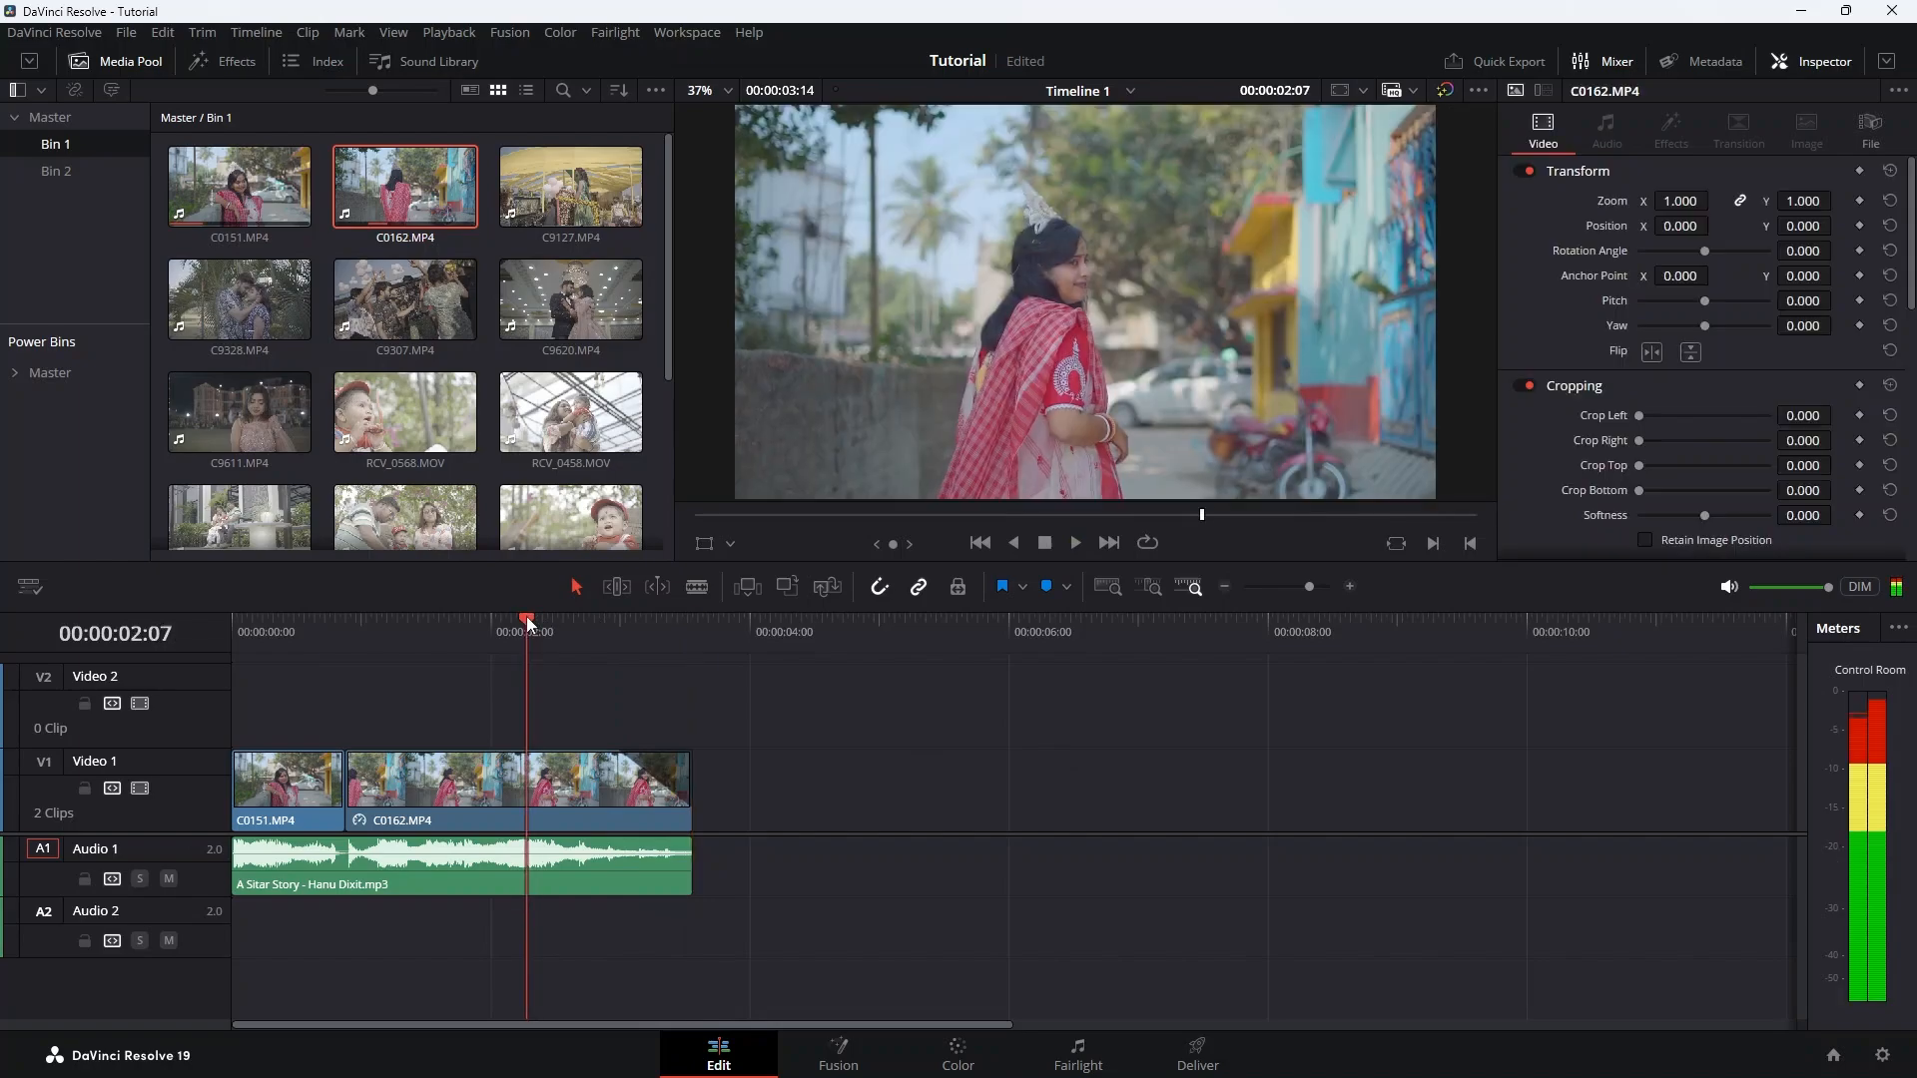
key(space)
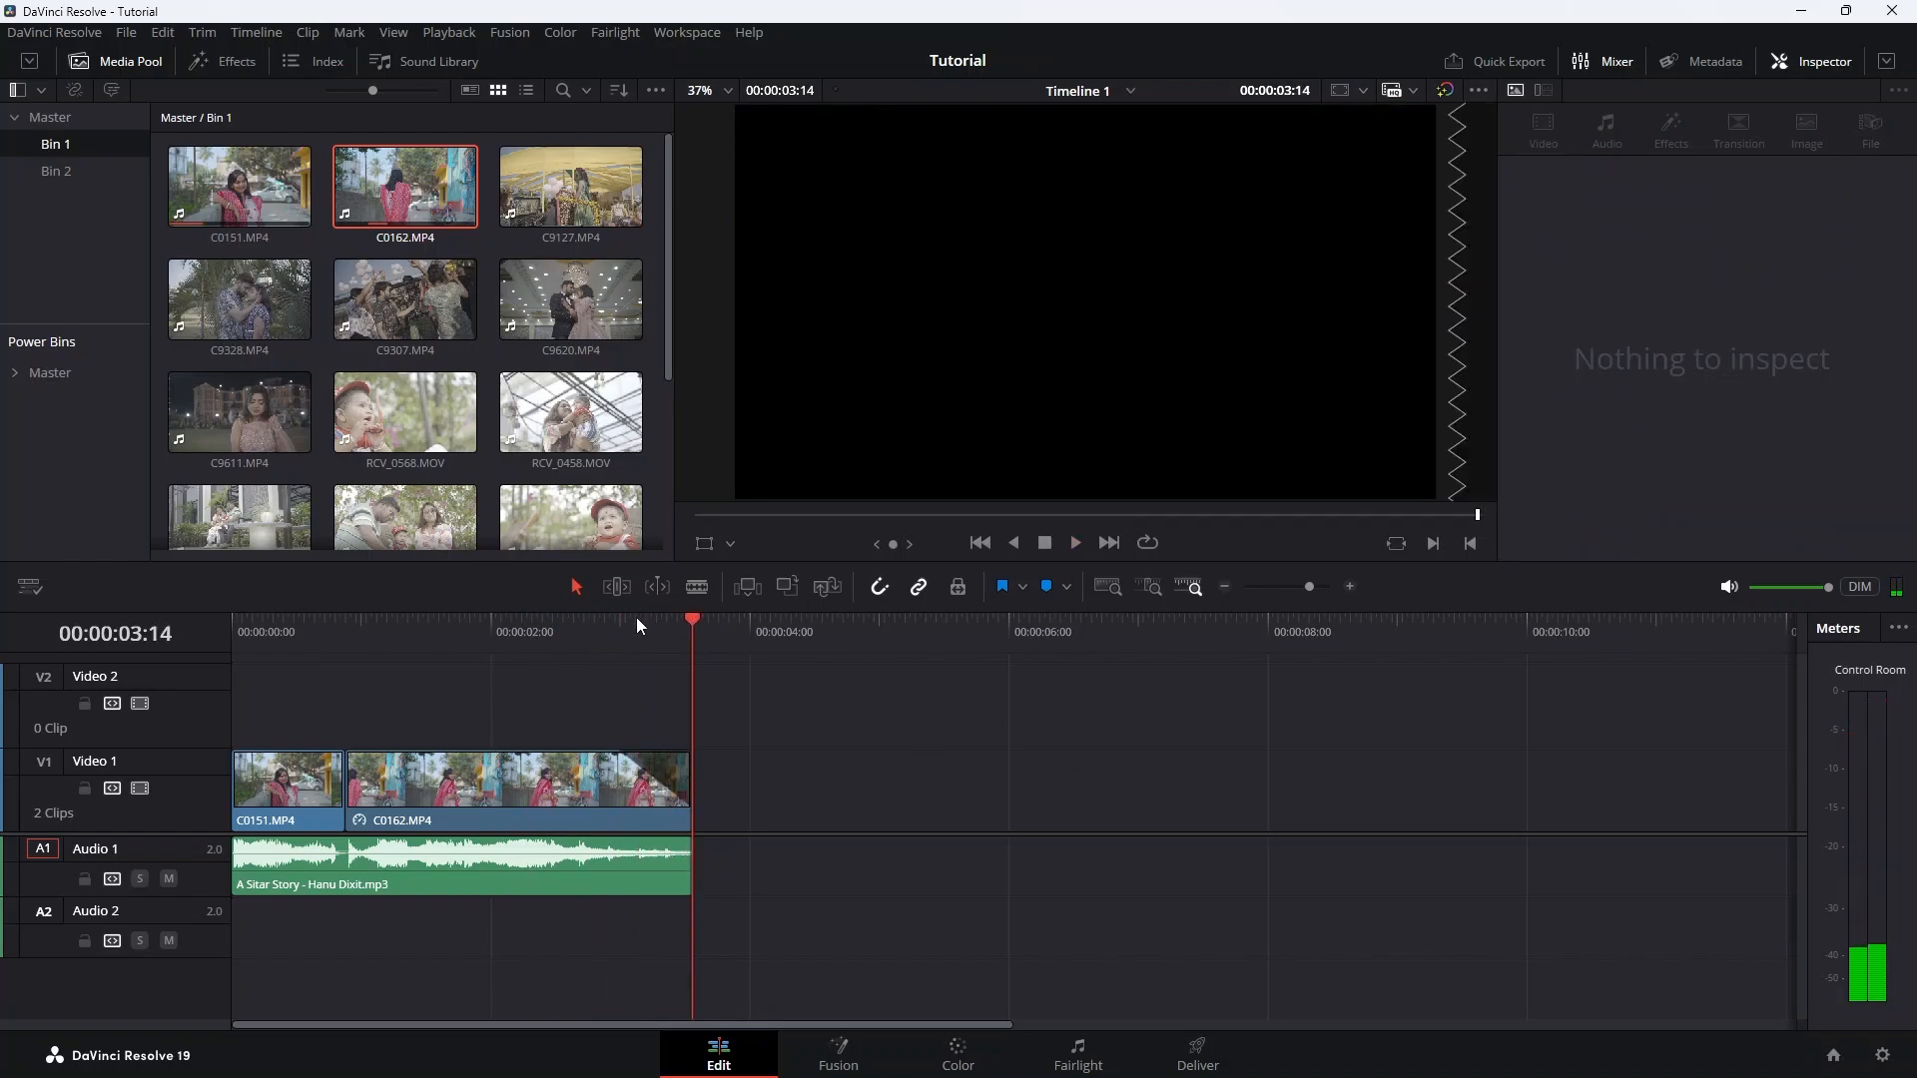
Step: Return the playhead to C0162's start, select the clip and show the Effects library
click(459, 647)
drag(459, 654, 347, 639)
click(435, 789)
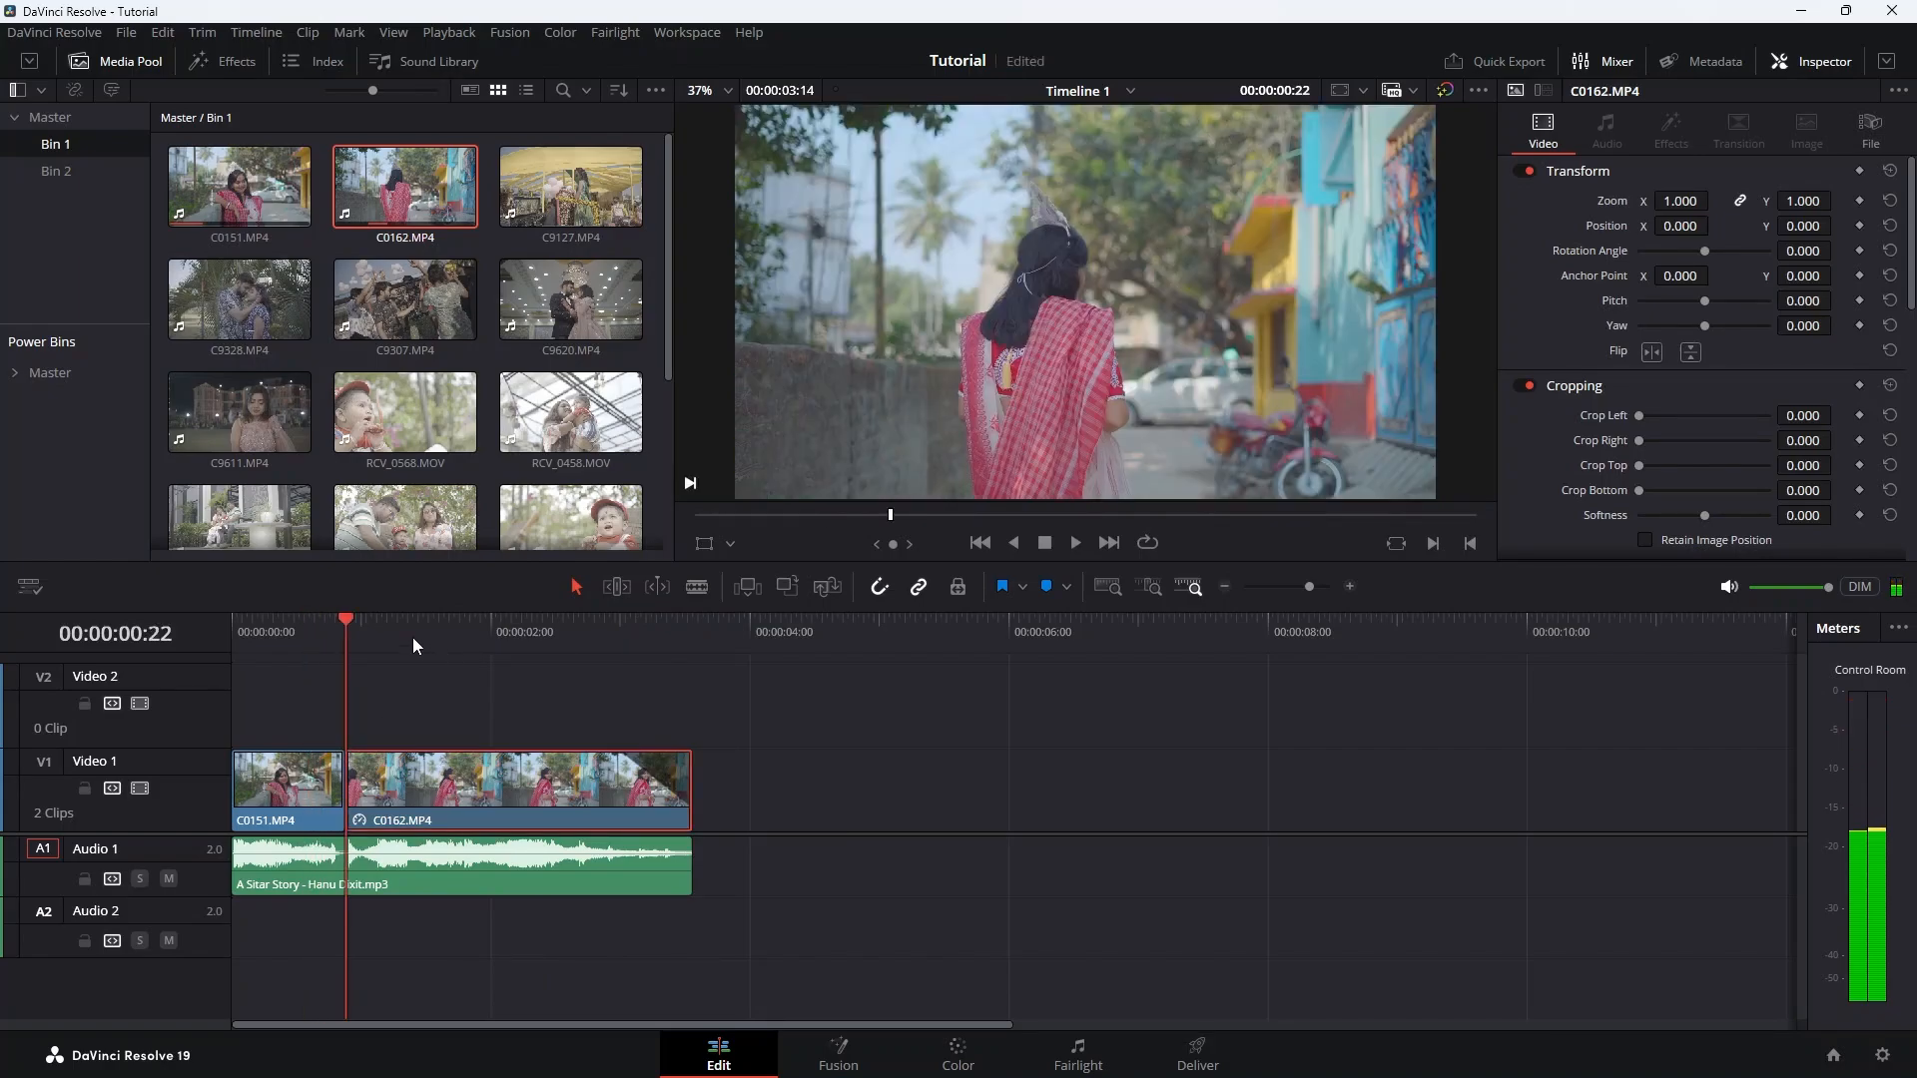
click(228, 64)
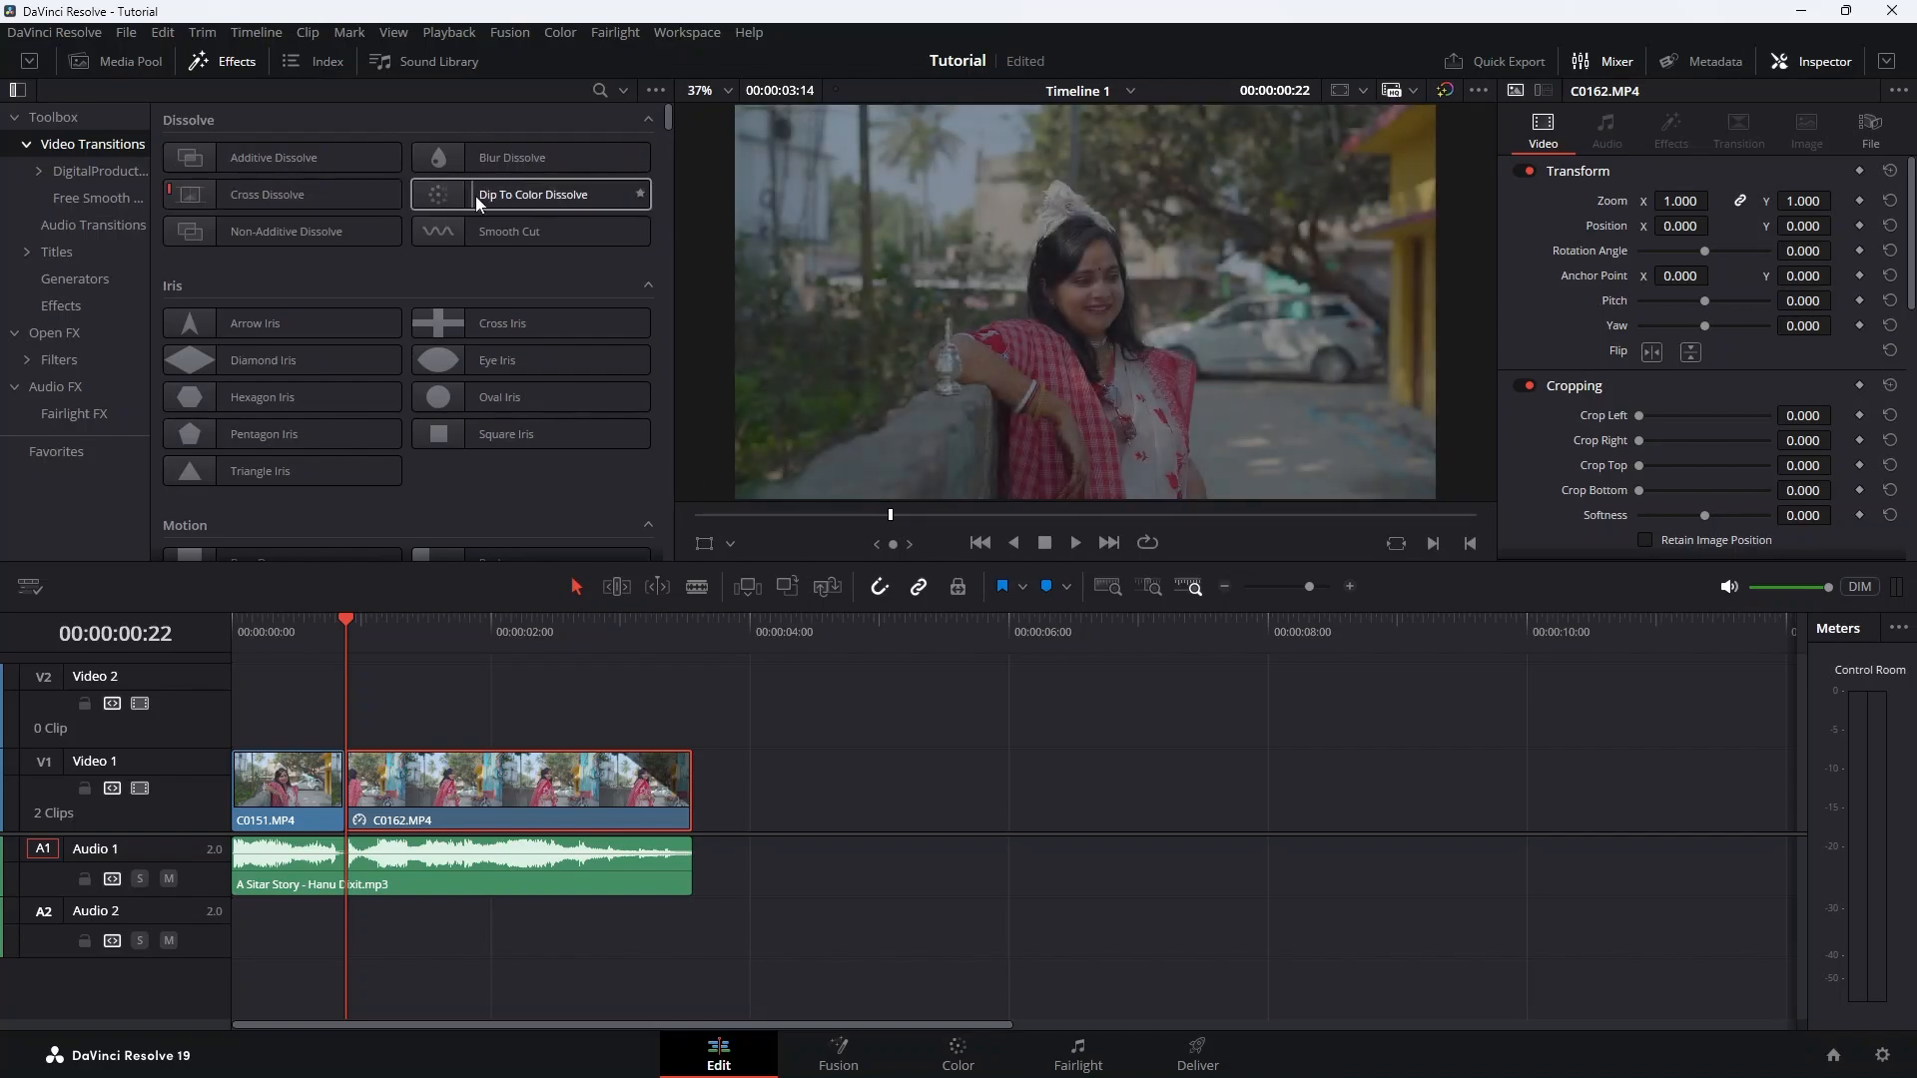
Step: Place a Dip To Color Dissolve on the cut between the clips and preview it
drag(485, 194, 339, 785)
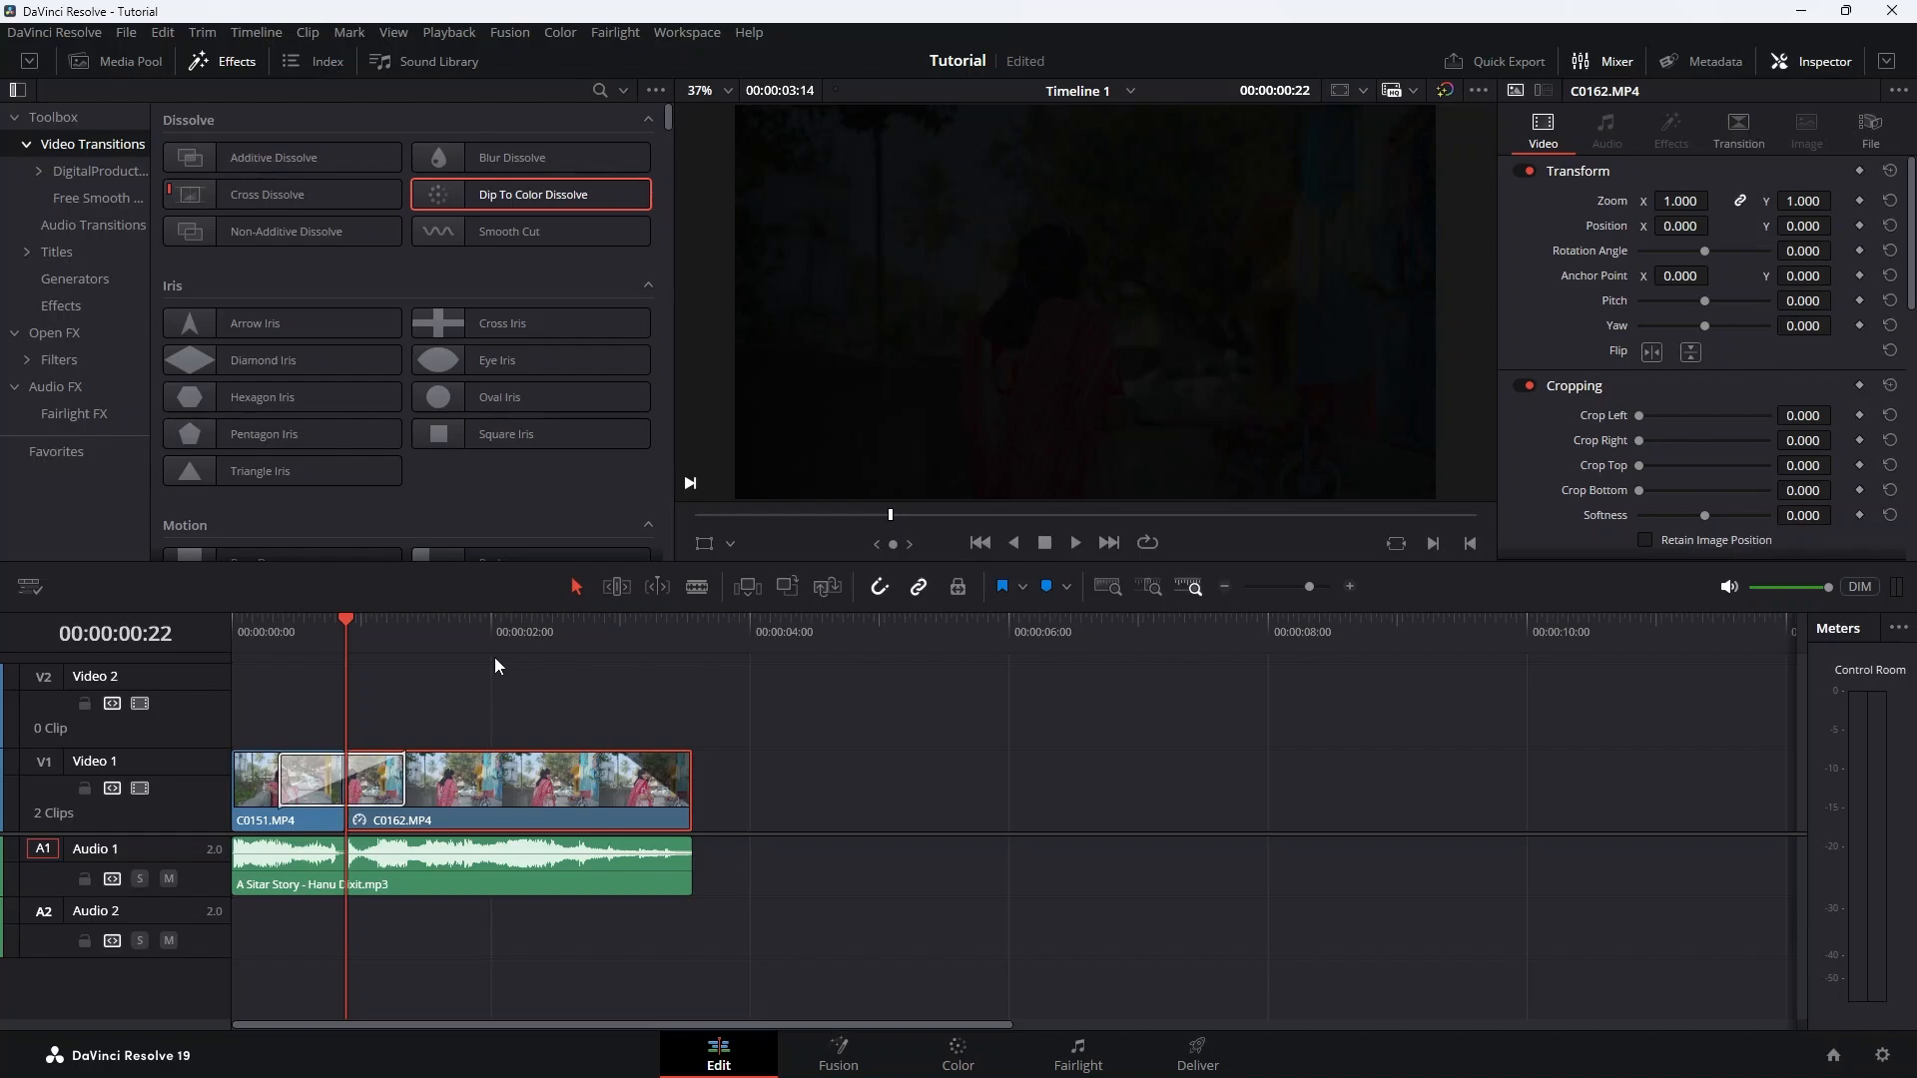
key(Home)
key(space)
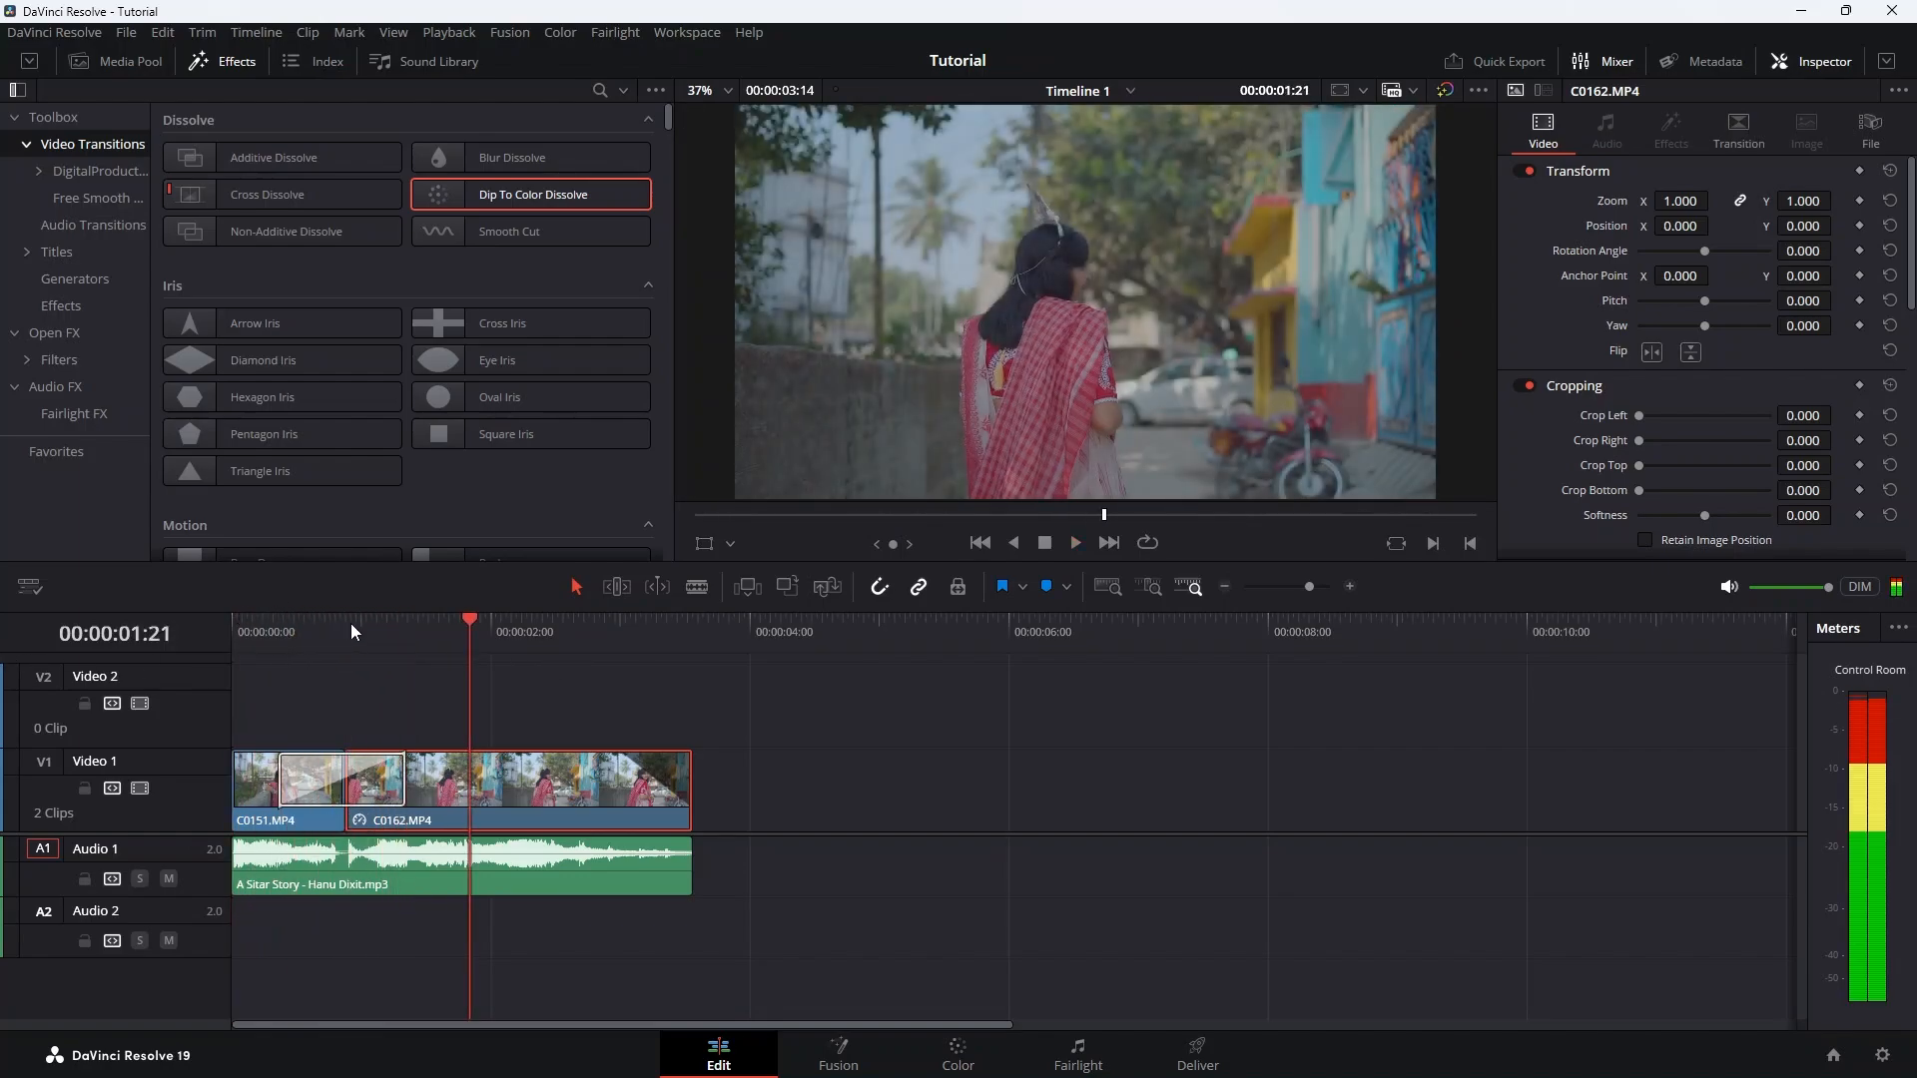
click(347, 623)
drag(220, 643, 461, 638)
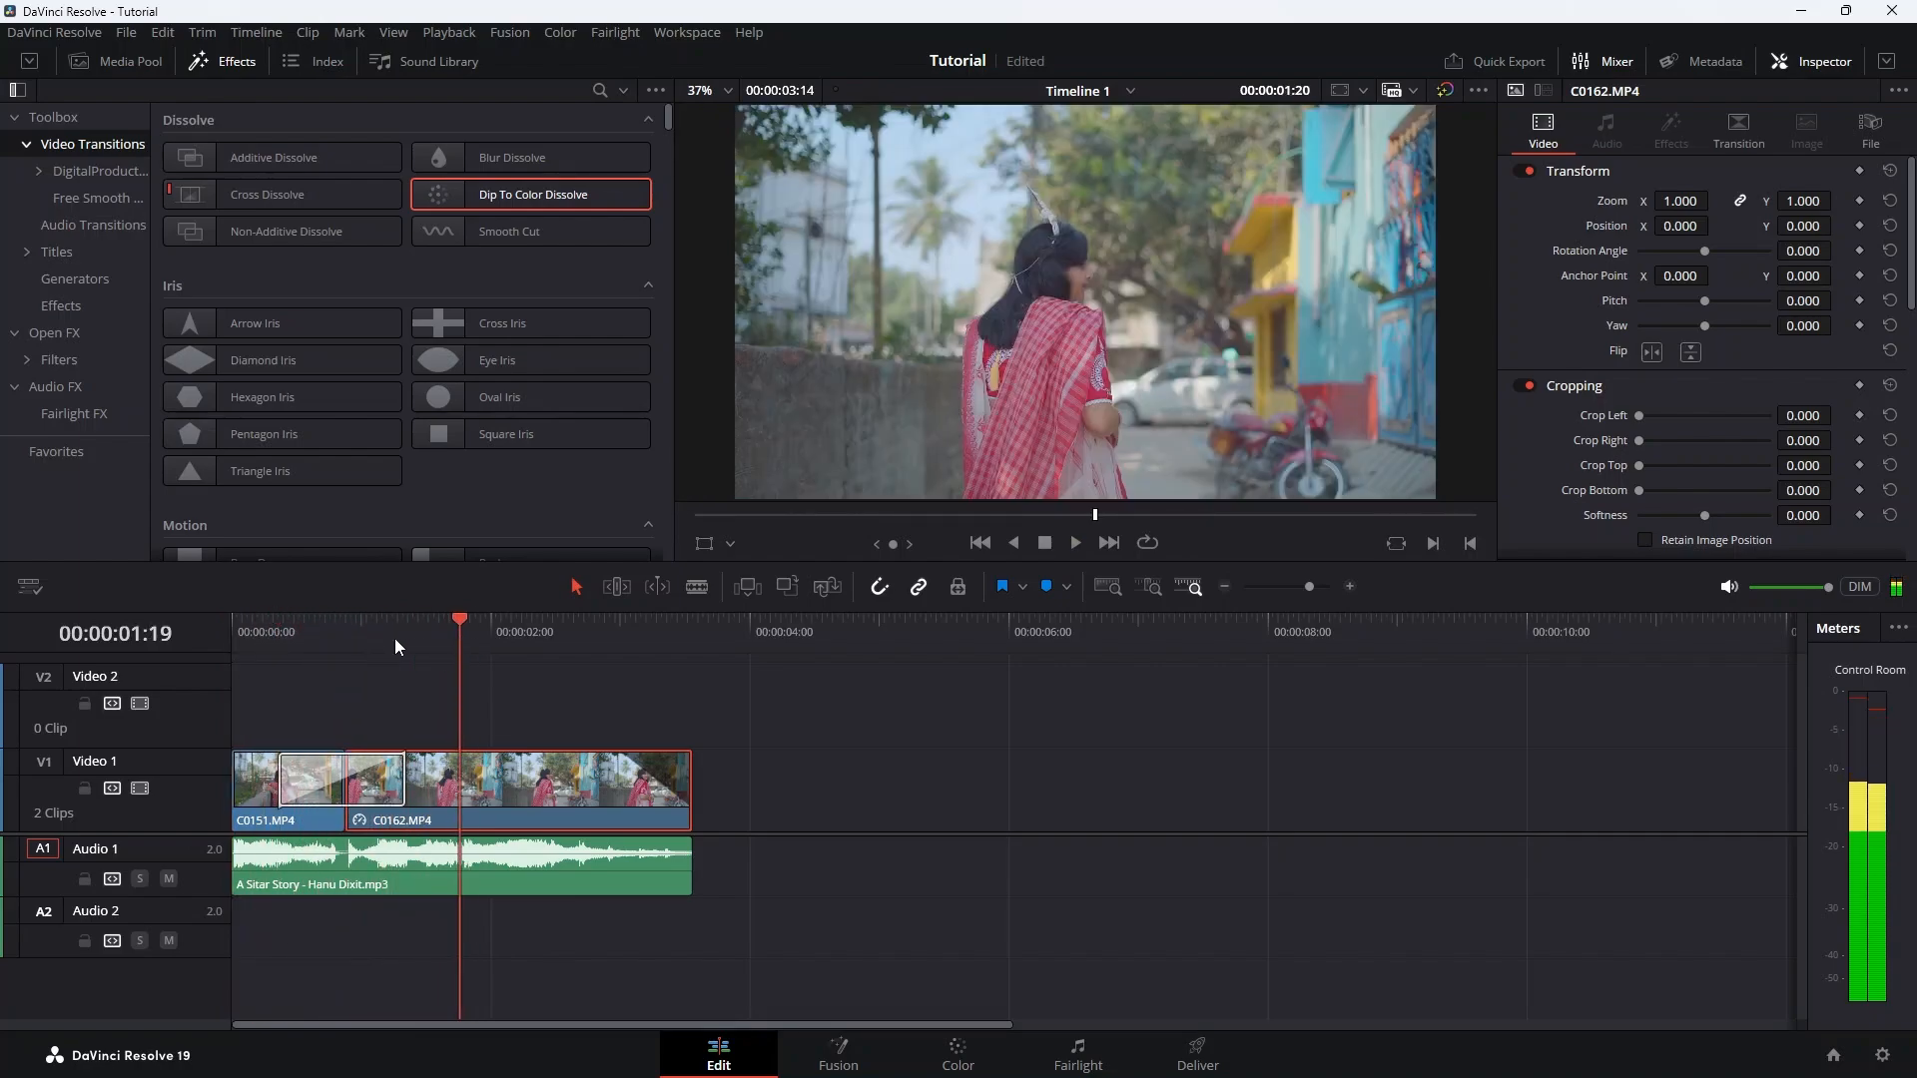
key(Home)
Step: Delete the Dip To Color Dissolve transition from the cut at 00:22
click(337, 792)
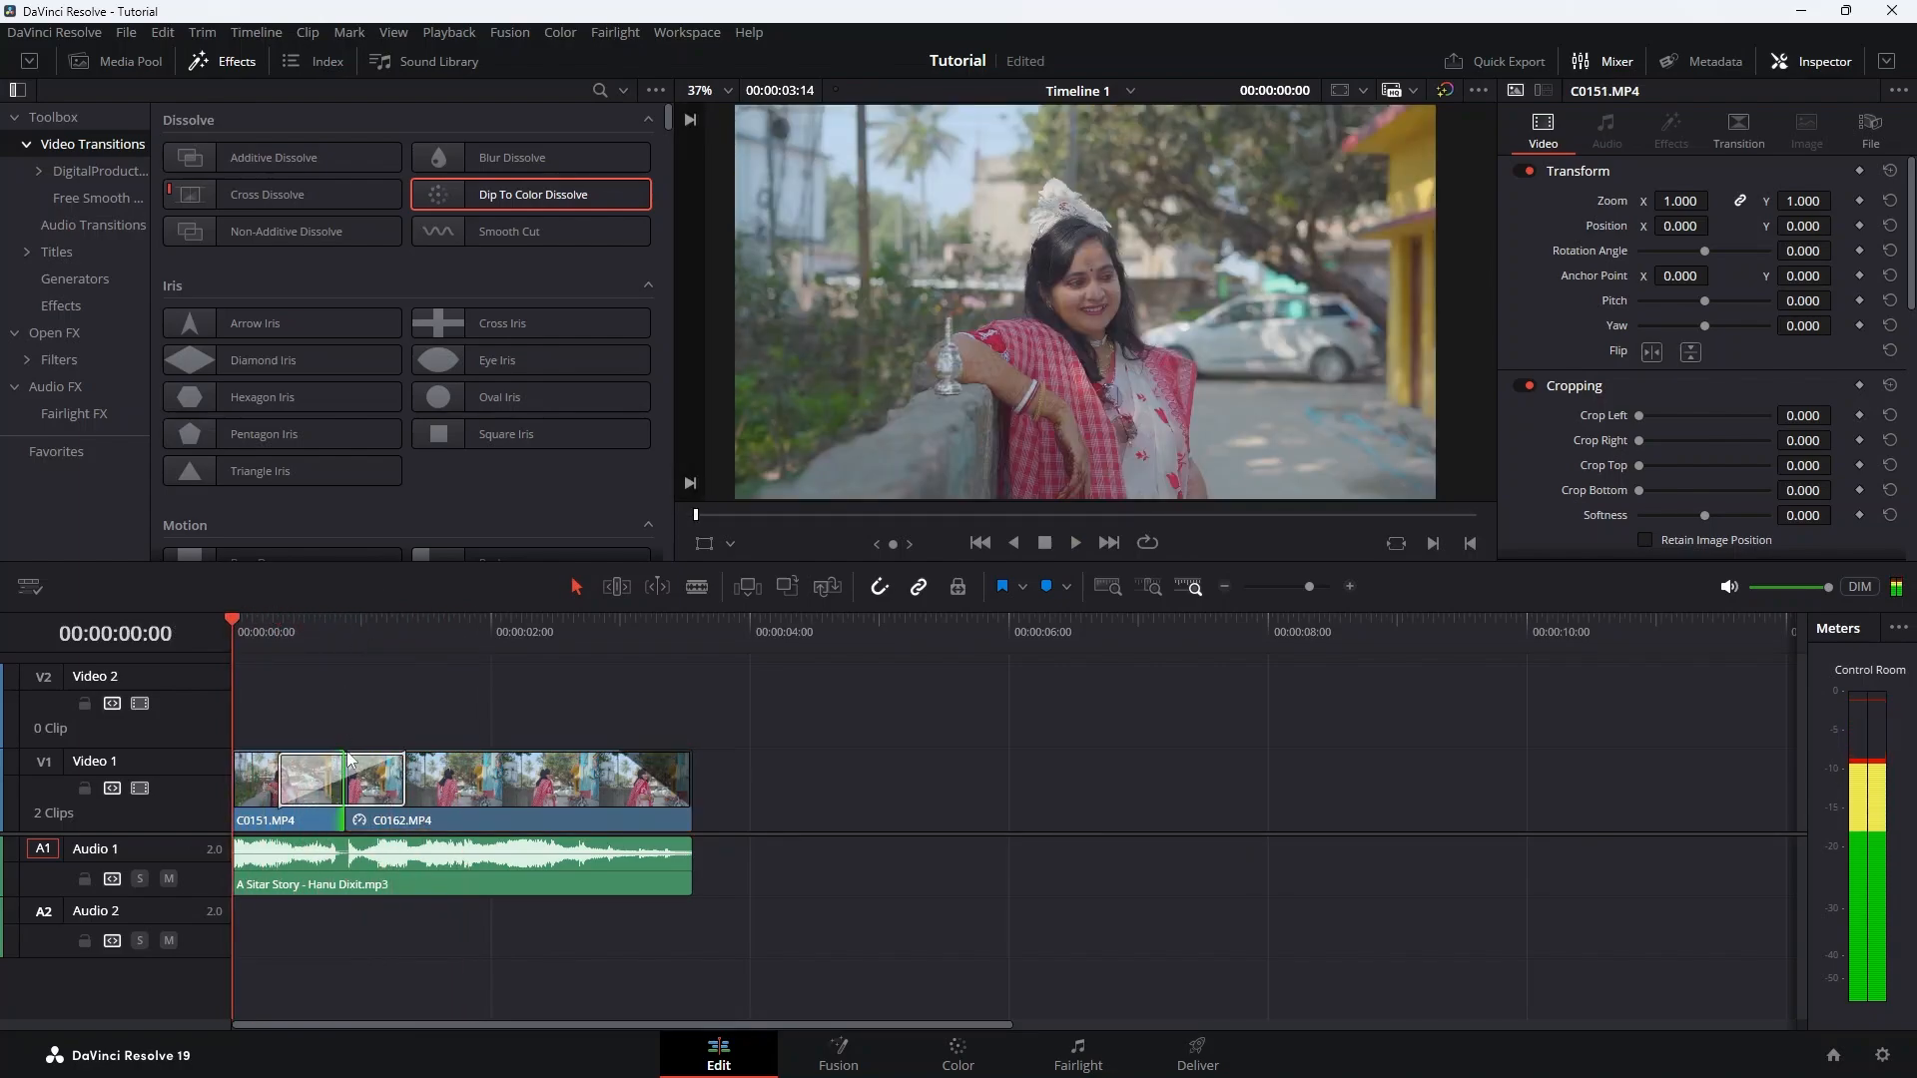
click(337, 789)
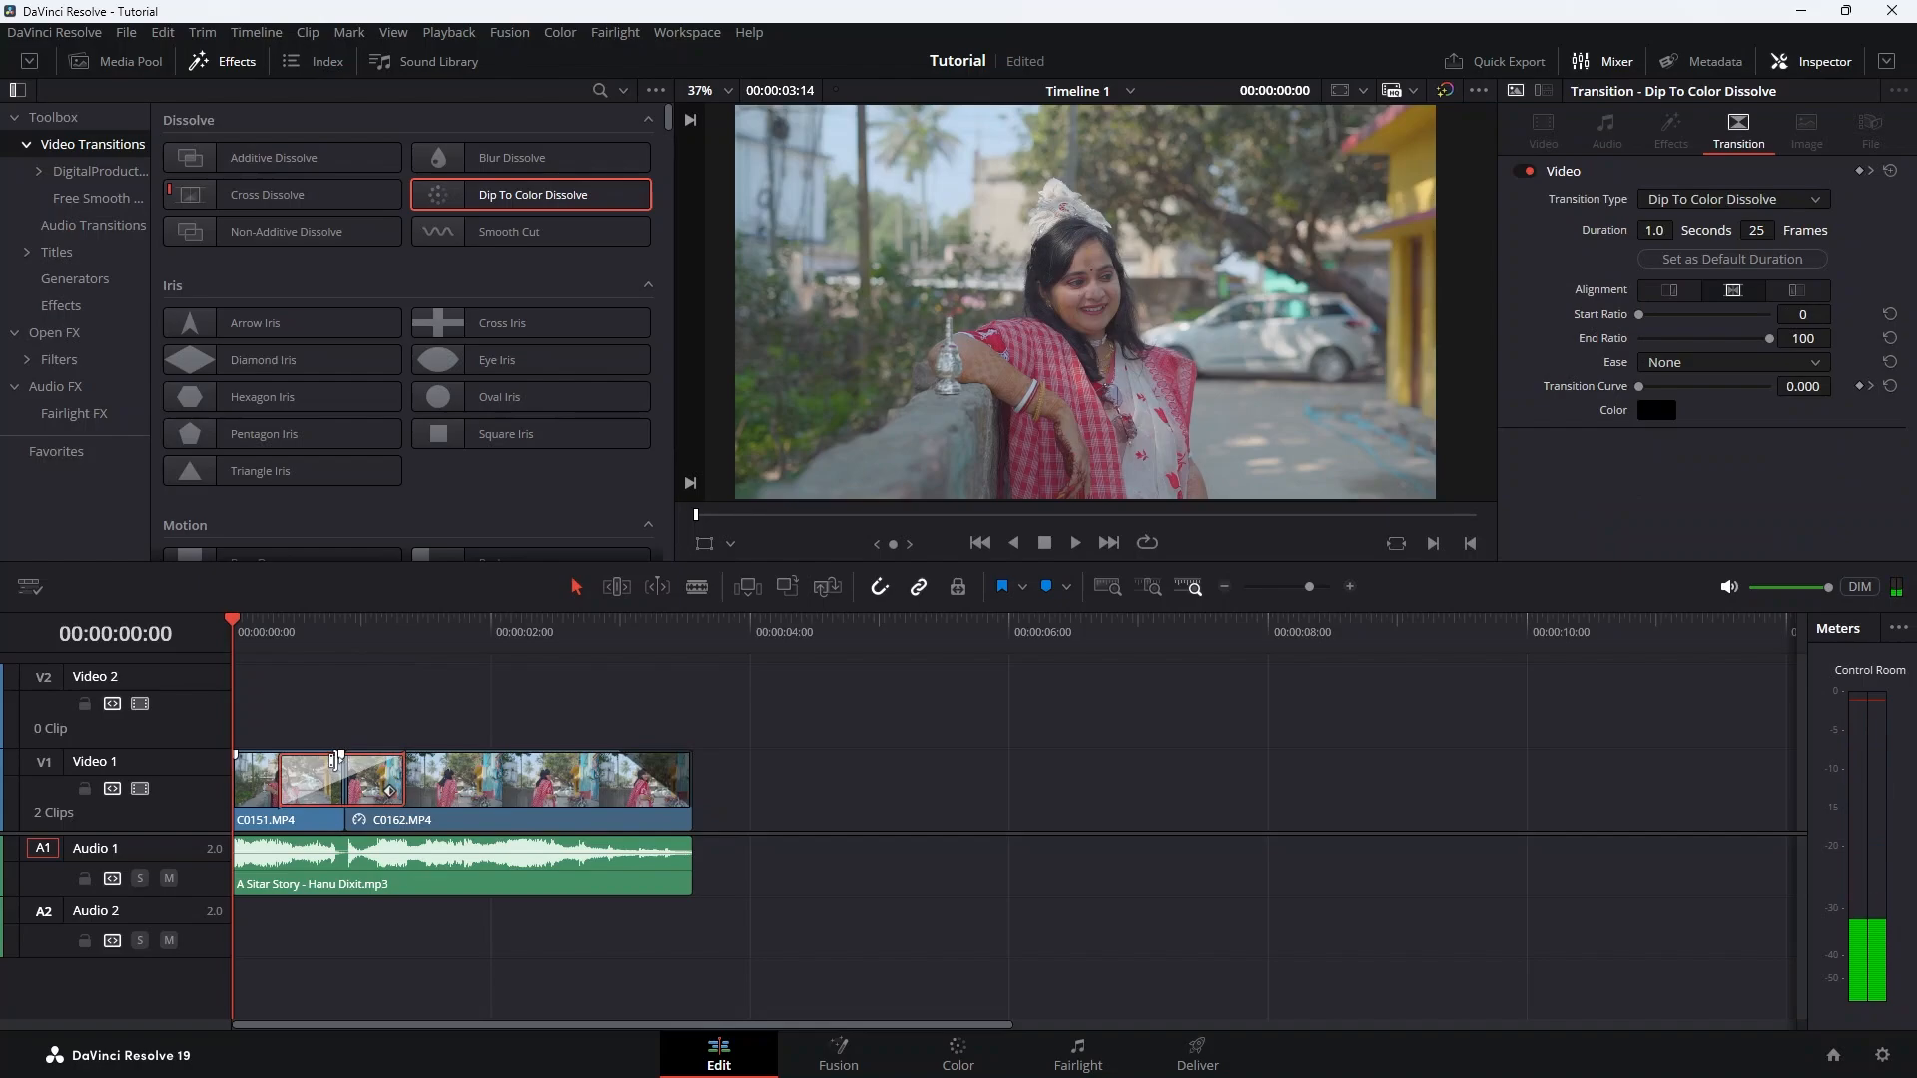
key(Delete)
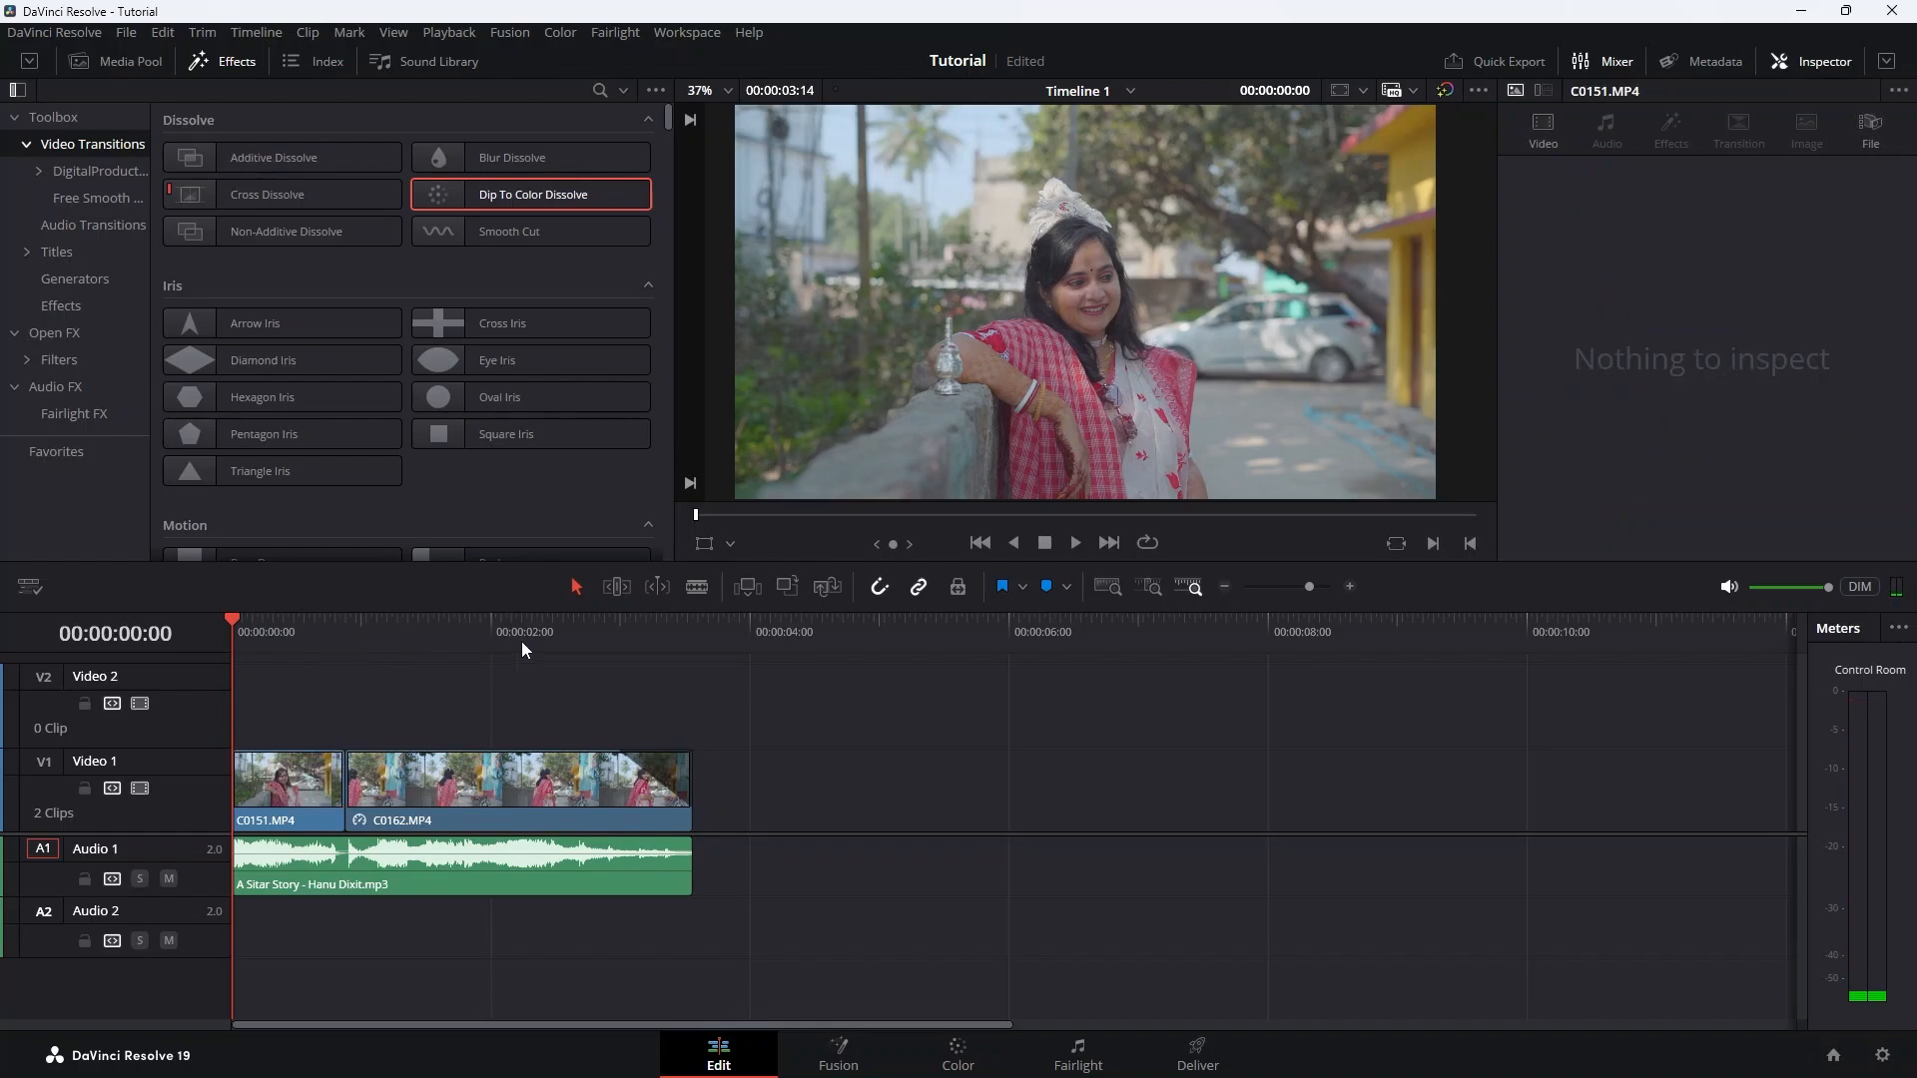
click(603, 637)
click(403, 639)
key(Up)
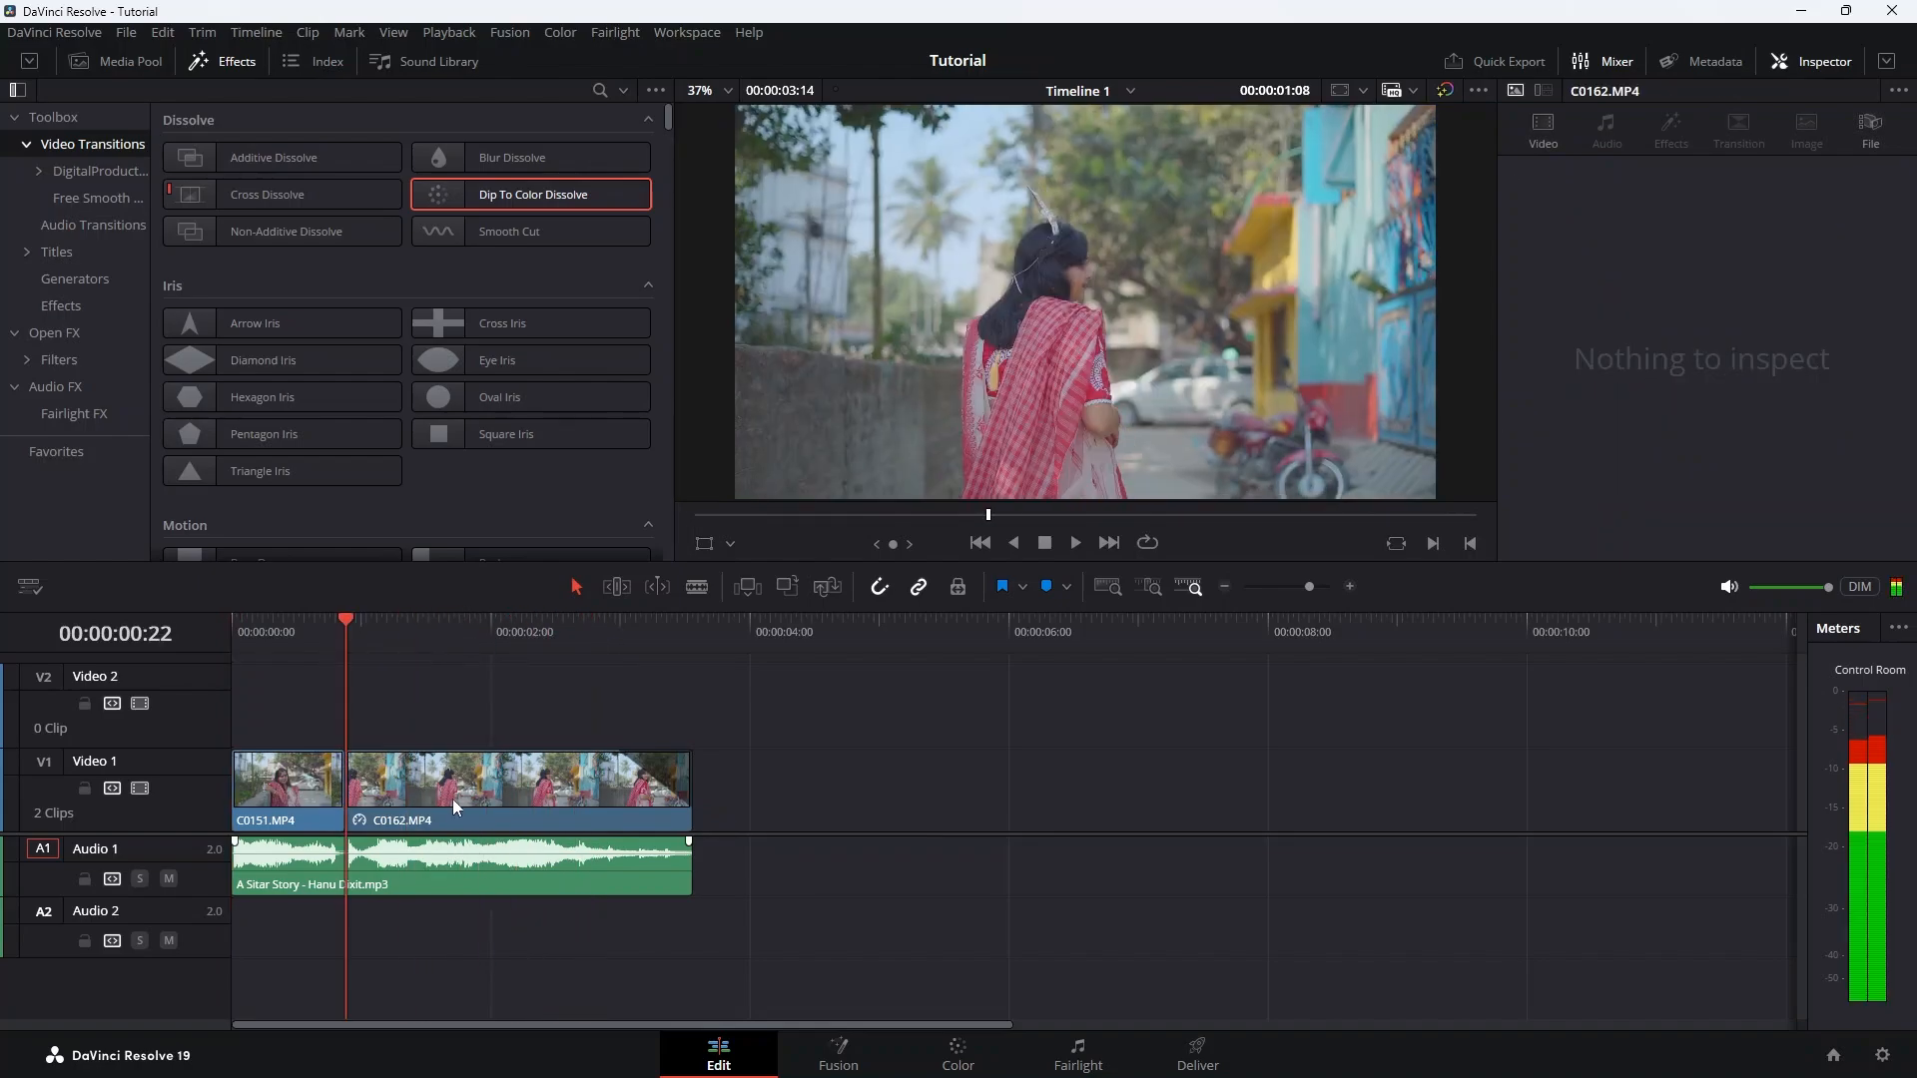
Step: Select C0162 and switch the left panel back to the Media Pool clips
click(452, 799)
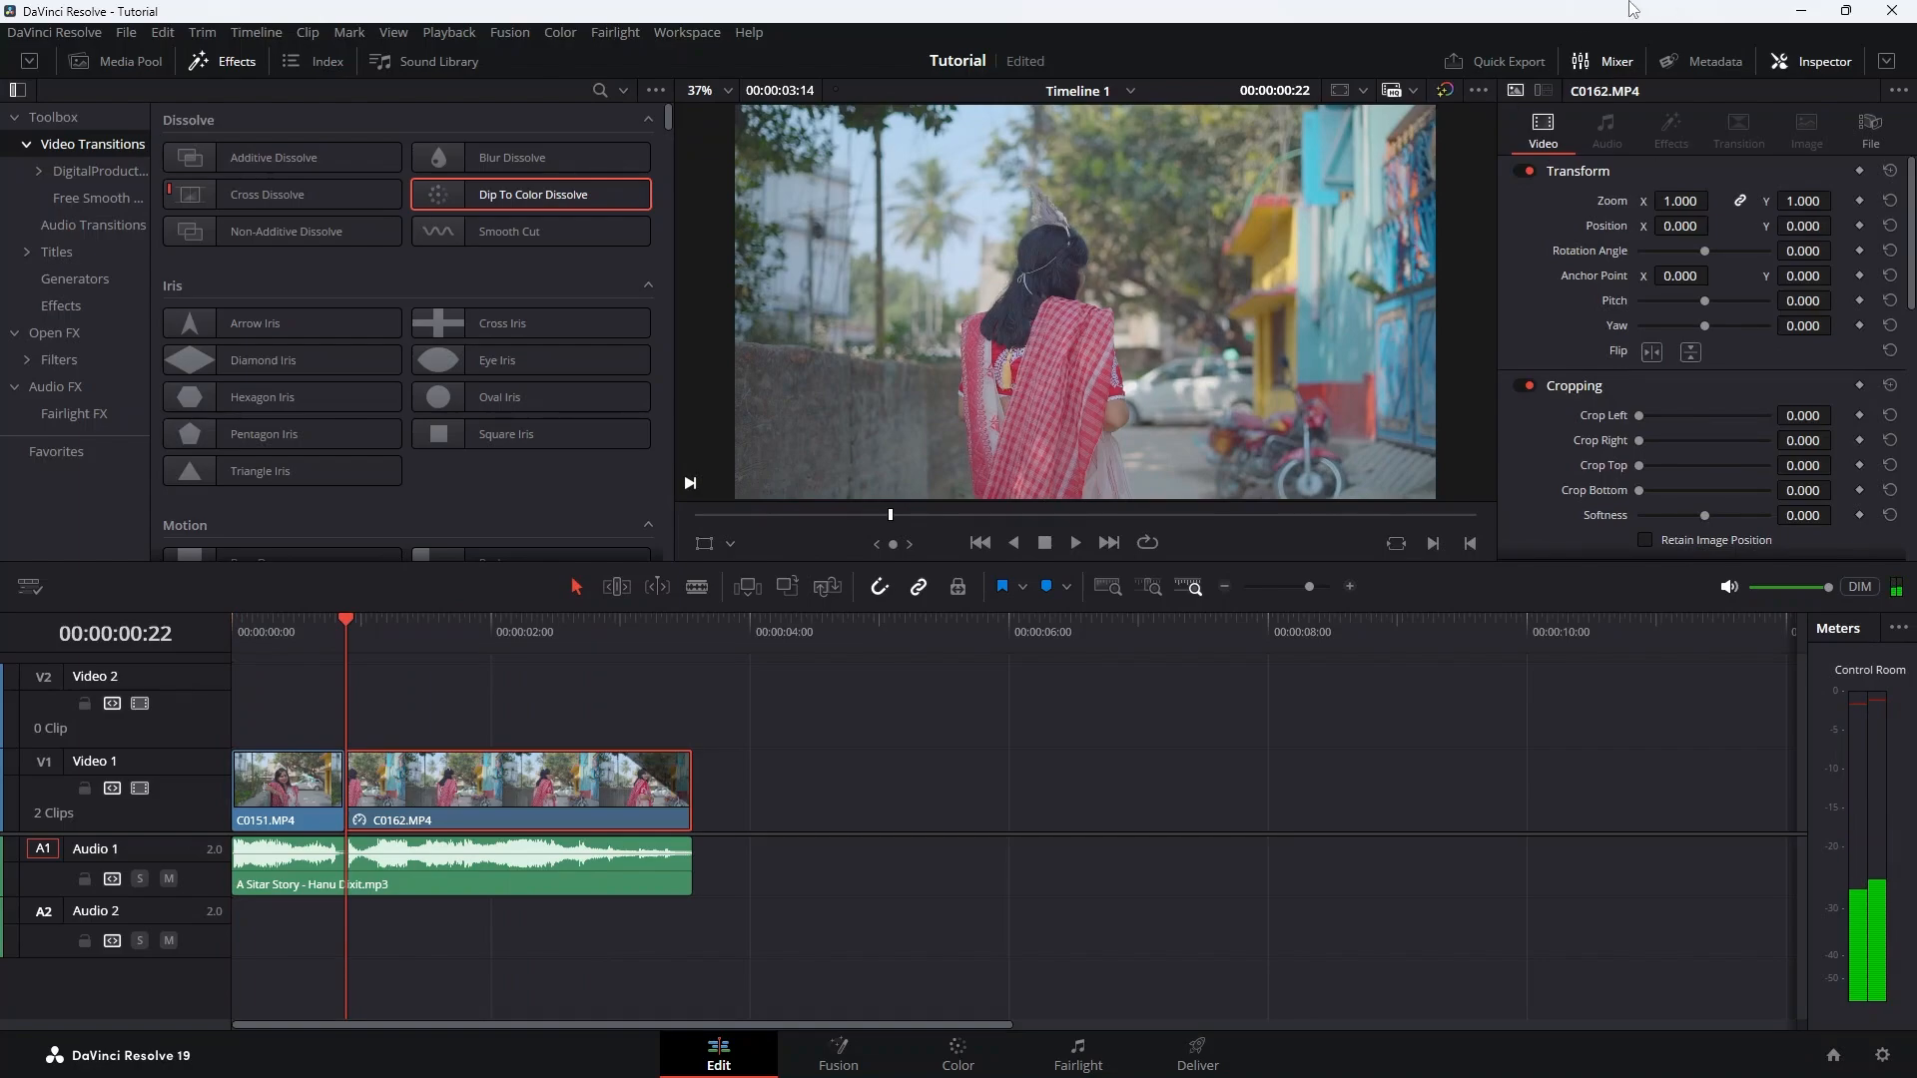
click(65, 119)
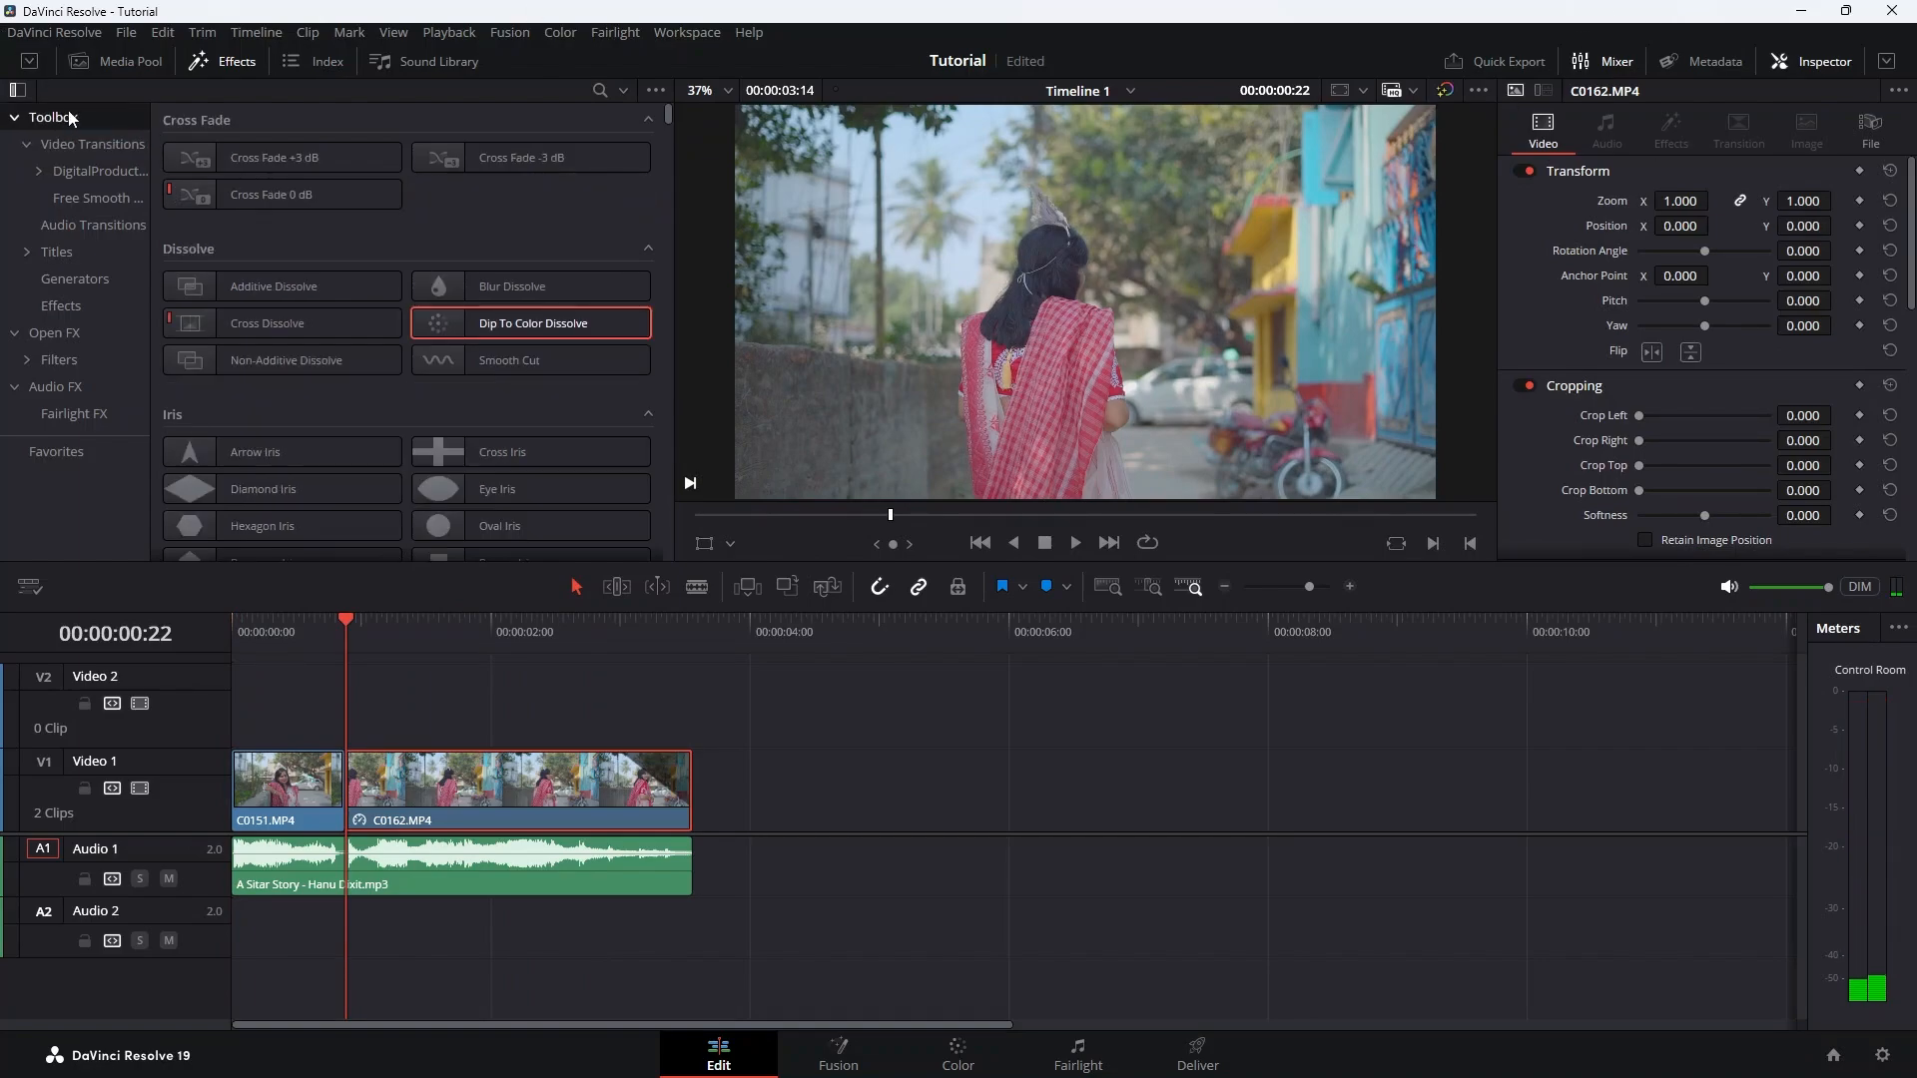
click(121, 62)
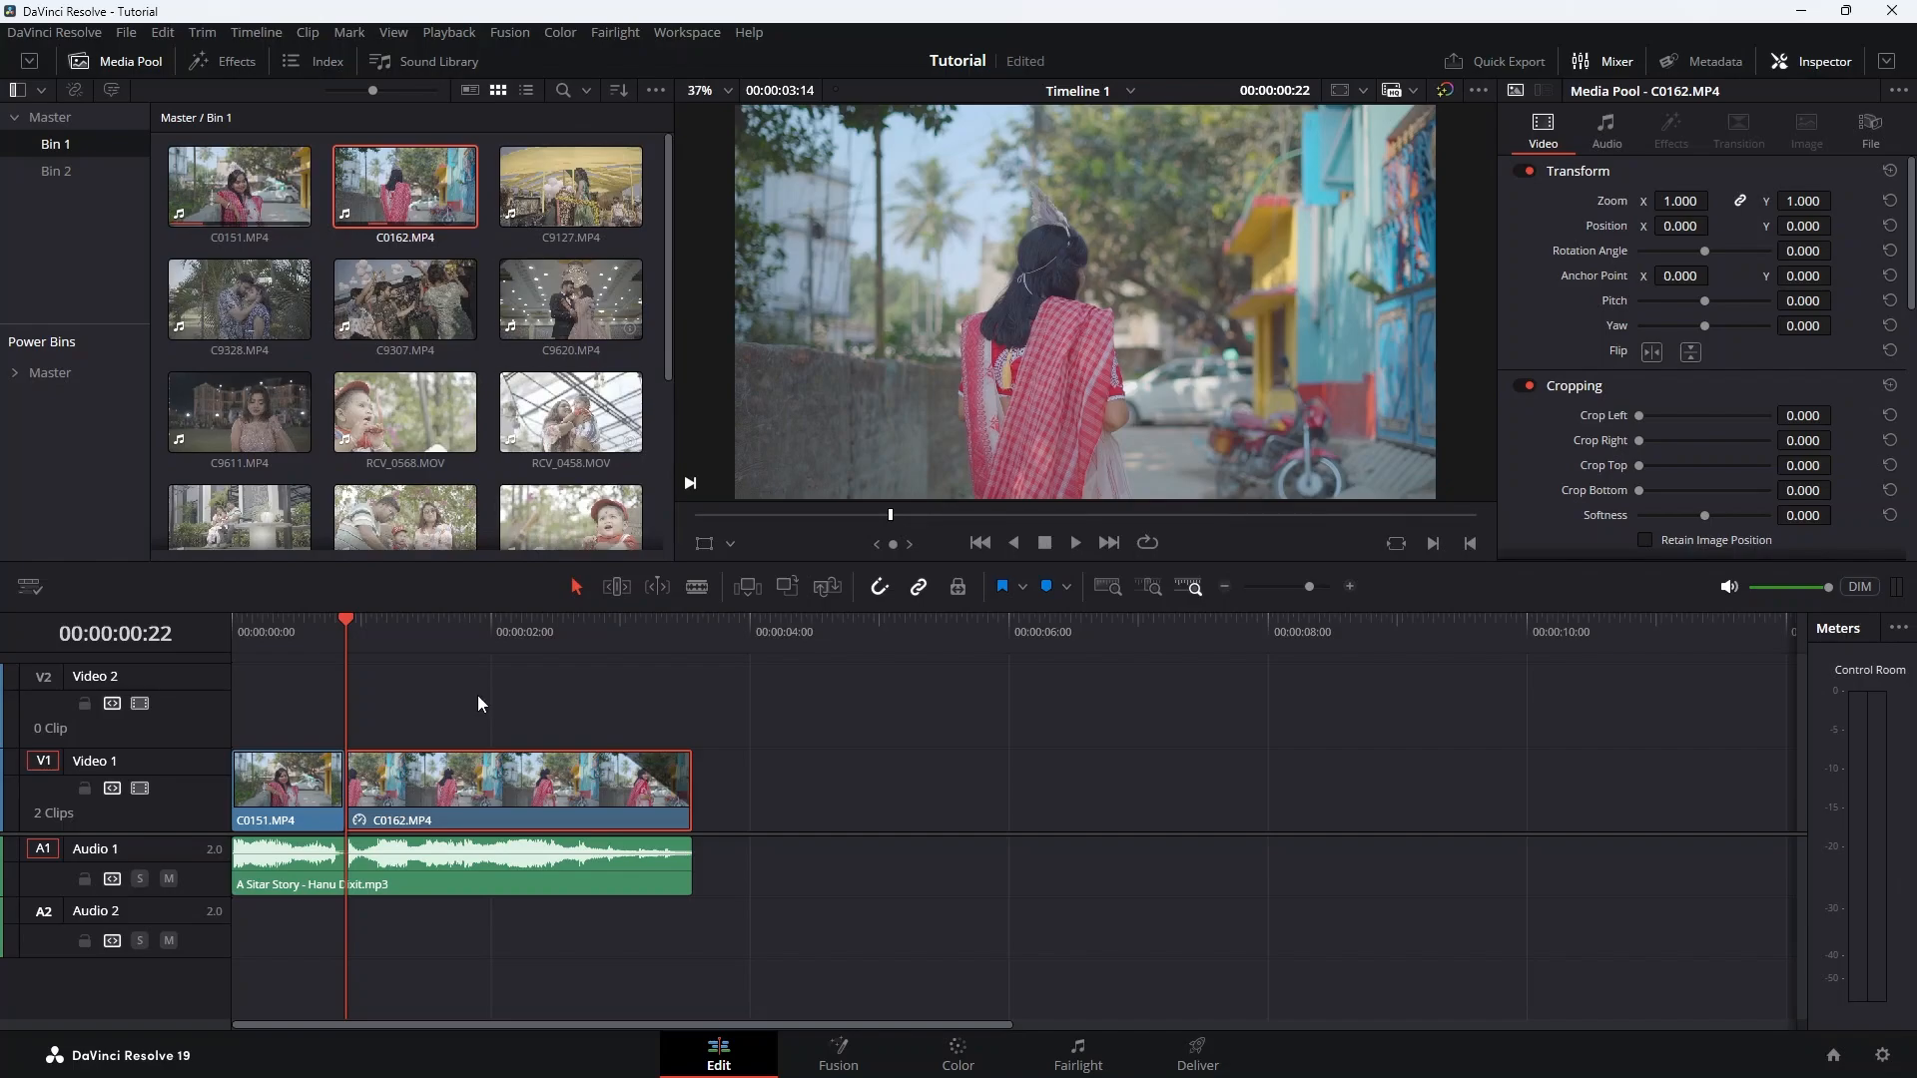
click(460, 779)
drag(1911, 200, 1910, 36)
click(1823, 62)
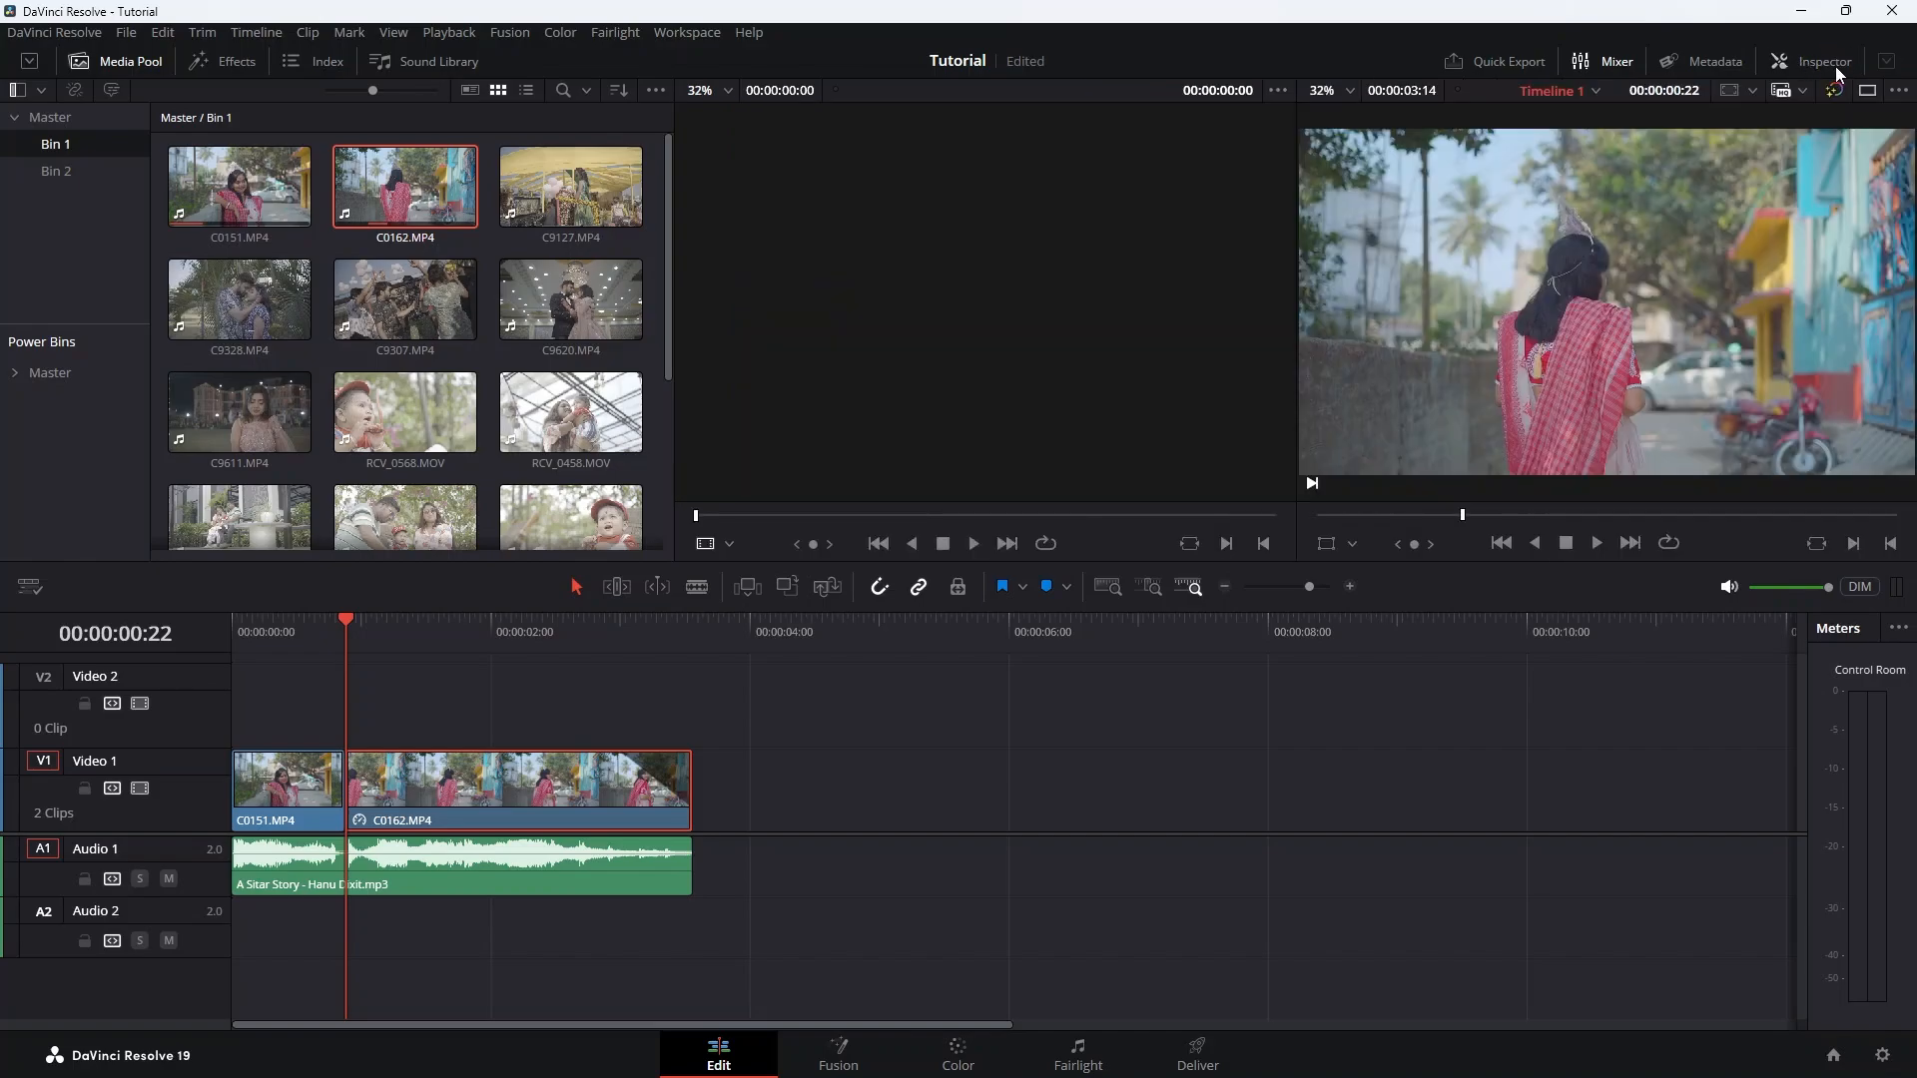
click(1820, 61)
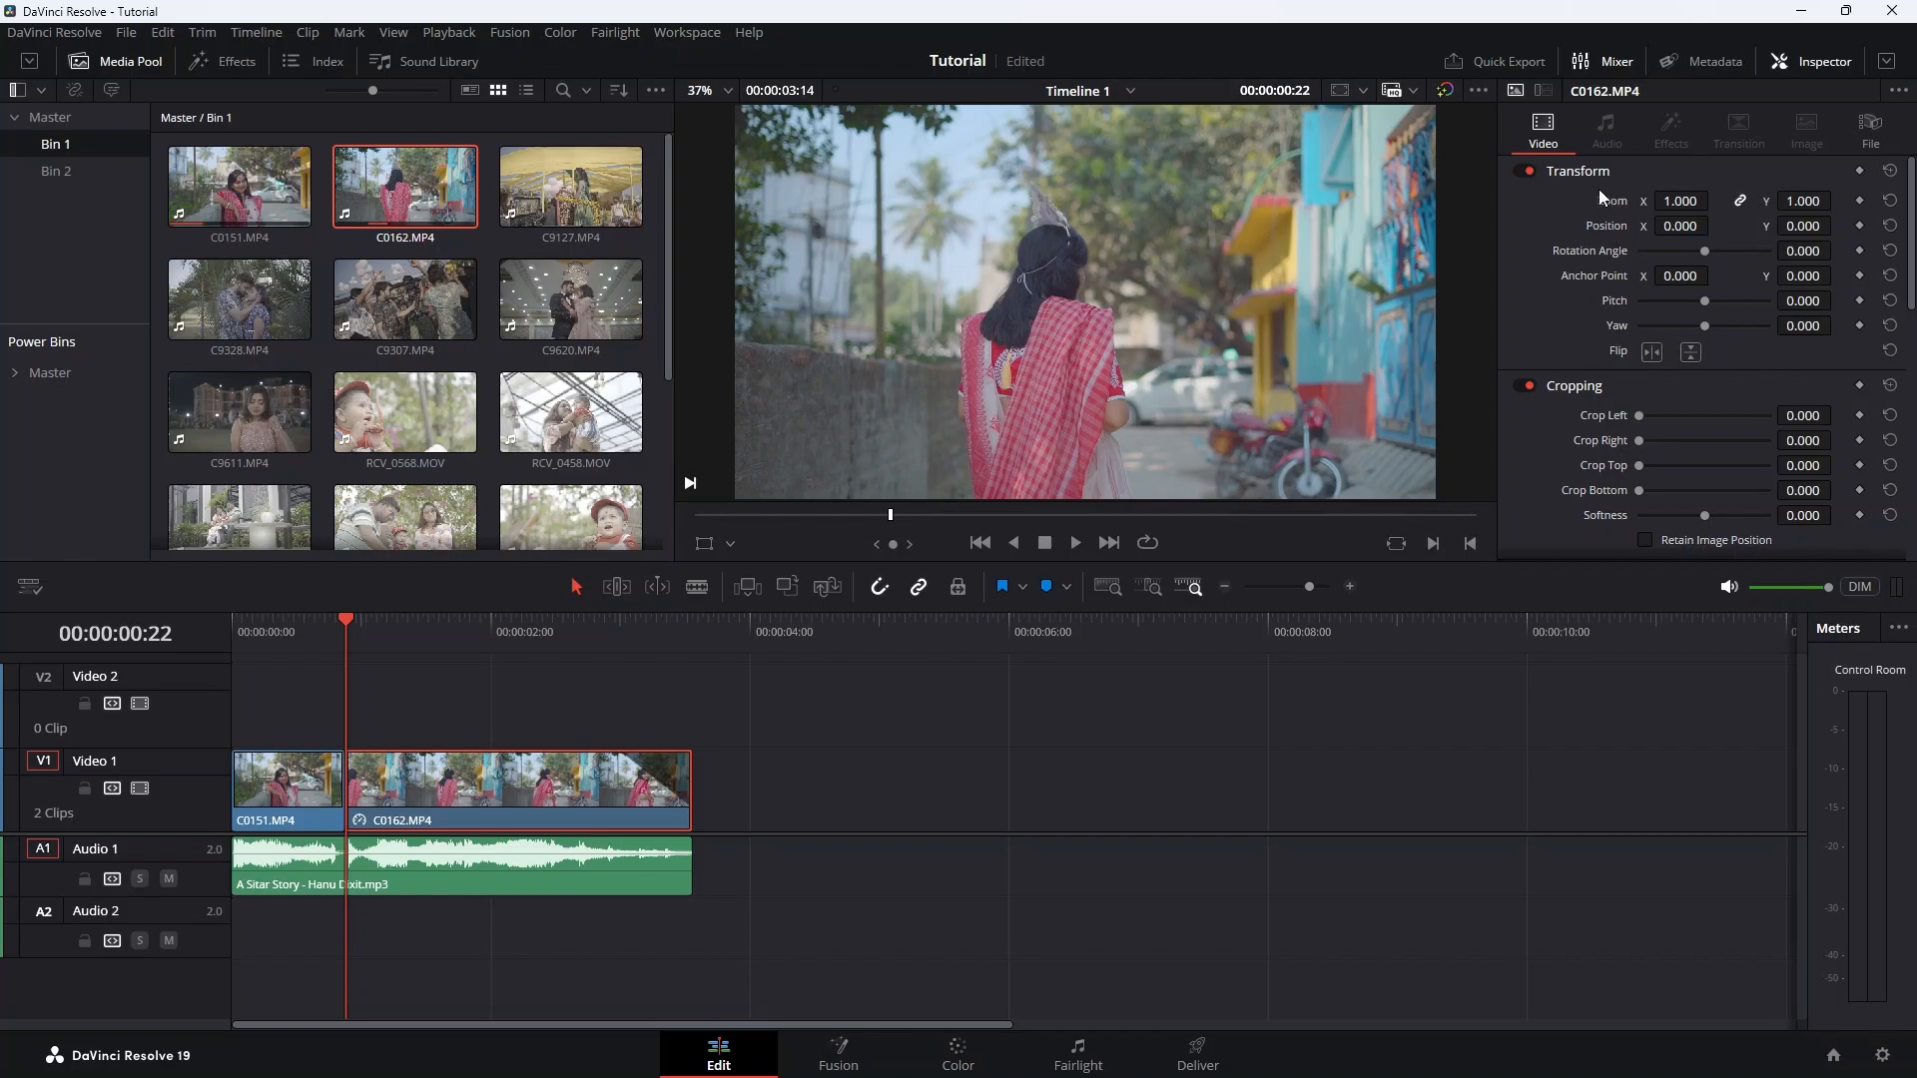
mouse_move(1911, 243)
mouse_down()
mouse_move(1911, 383)
mouse_move(1905, 232)
mouse_up()
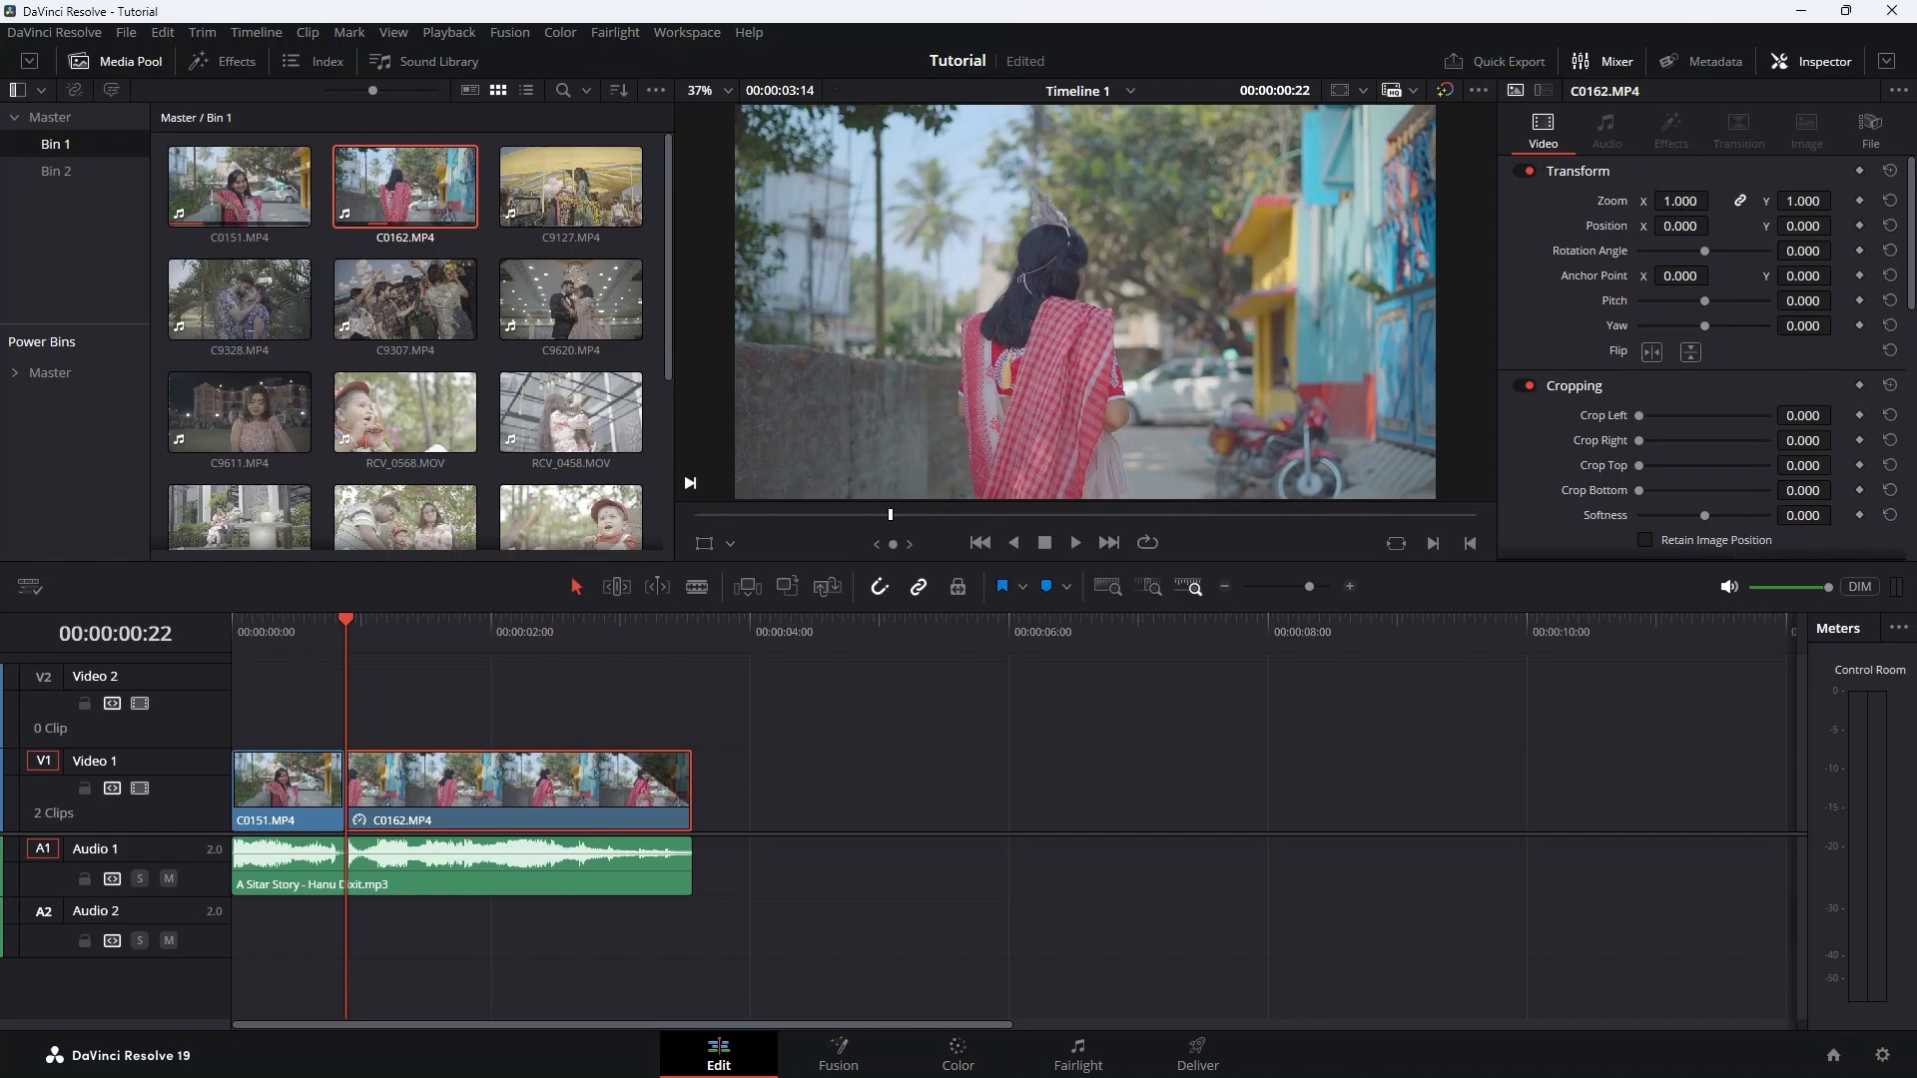
mouse_move(1680, 201)
mouse_down()
mouse_move(1588, 201)
mouse_move(1732, 201)
mouse_move(1692, 212)
mouse_up()
key(ctrl+z)
key(Home)
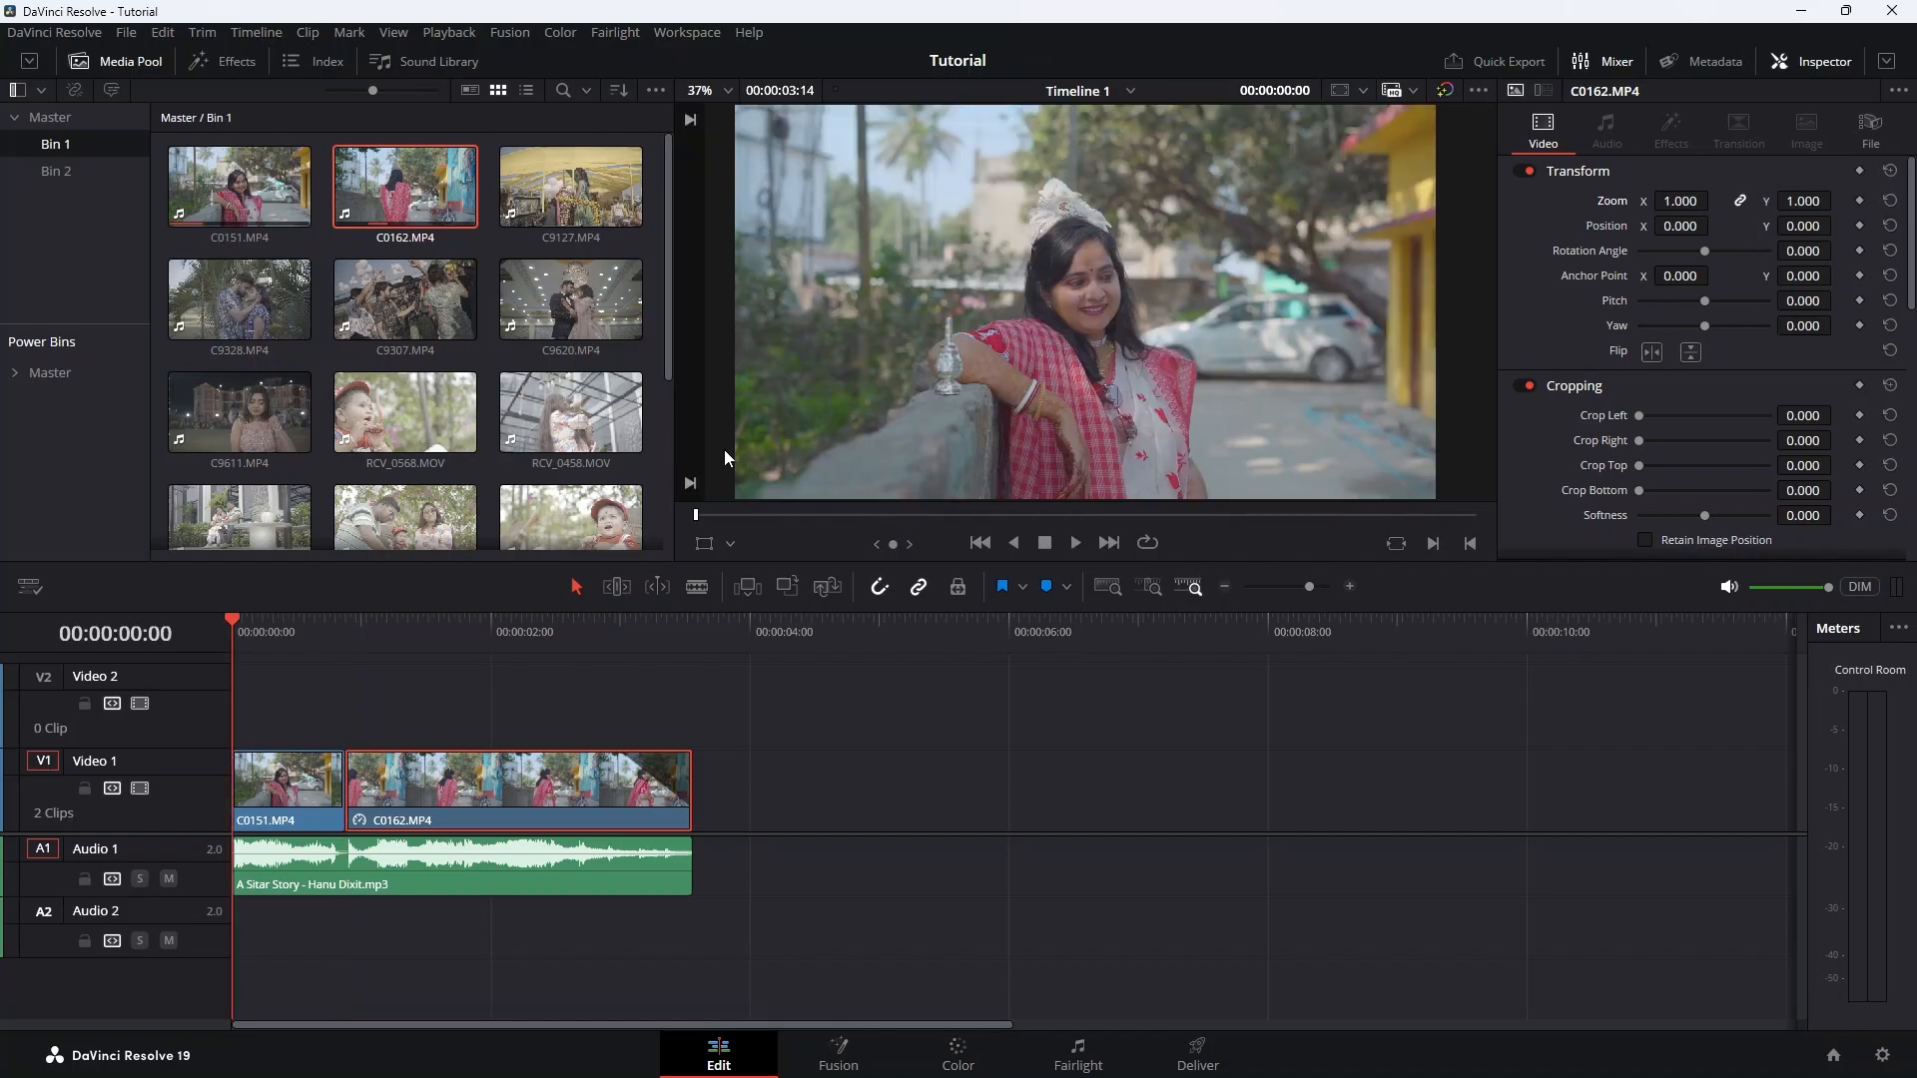
click(268, 814)
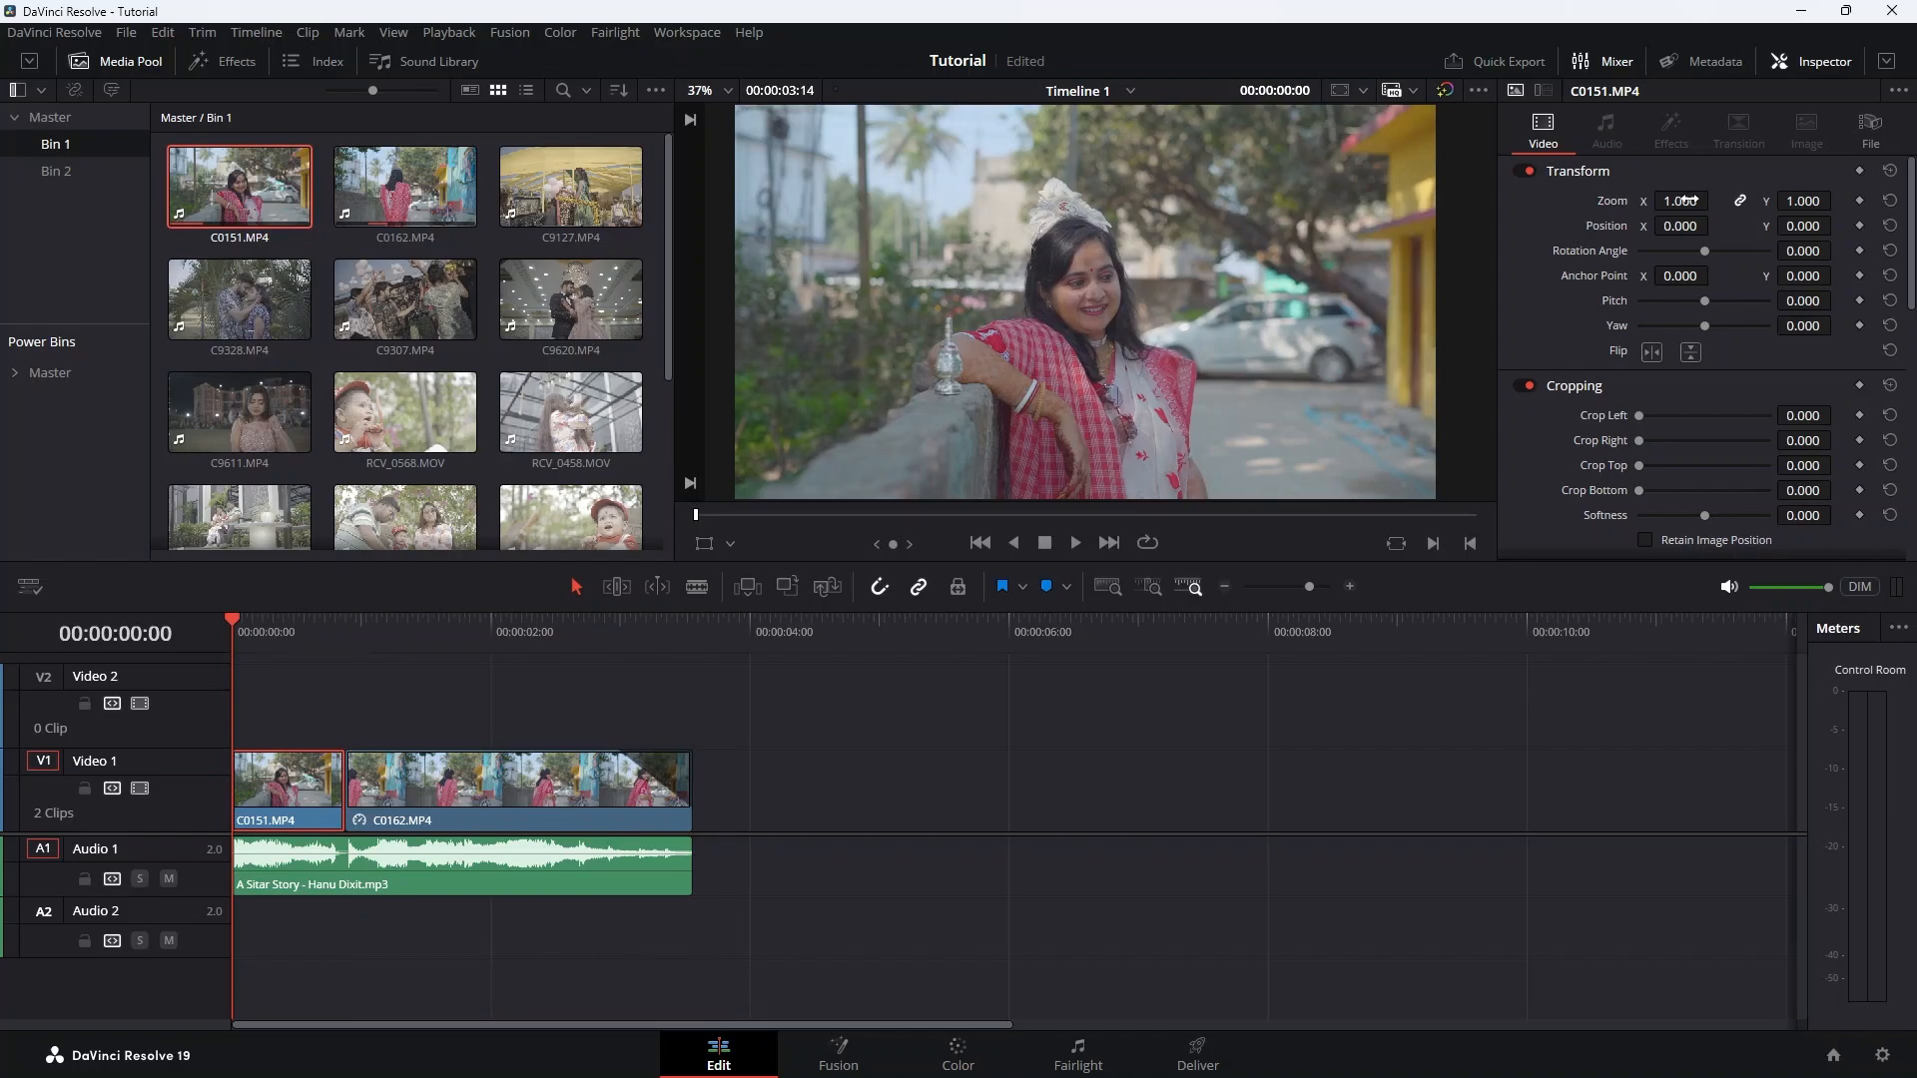
drag(1684, 199, 1634, 200)
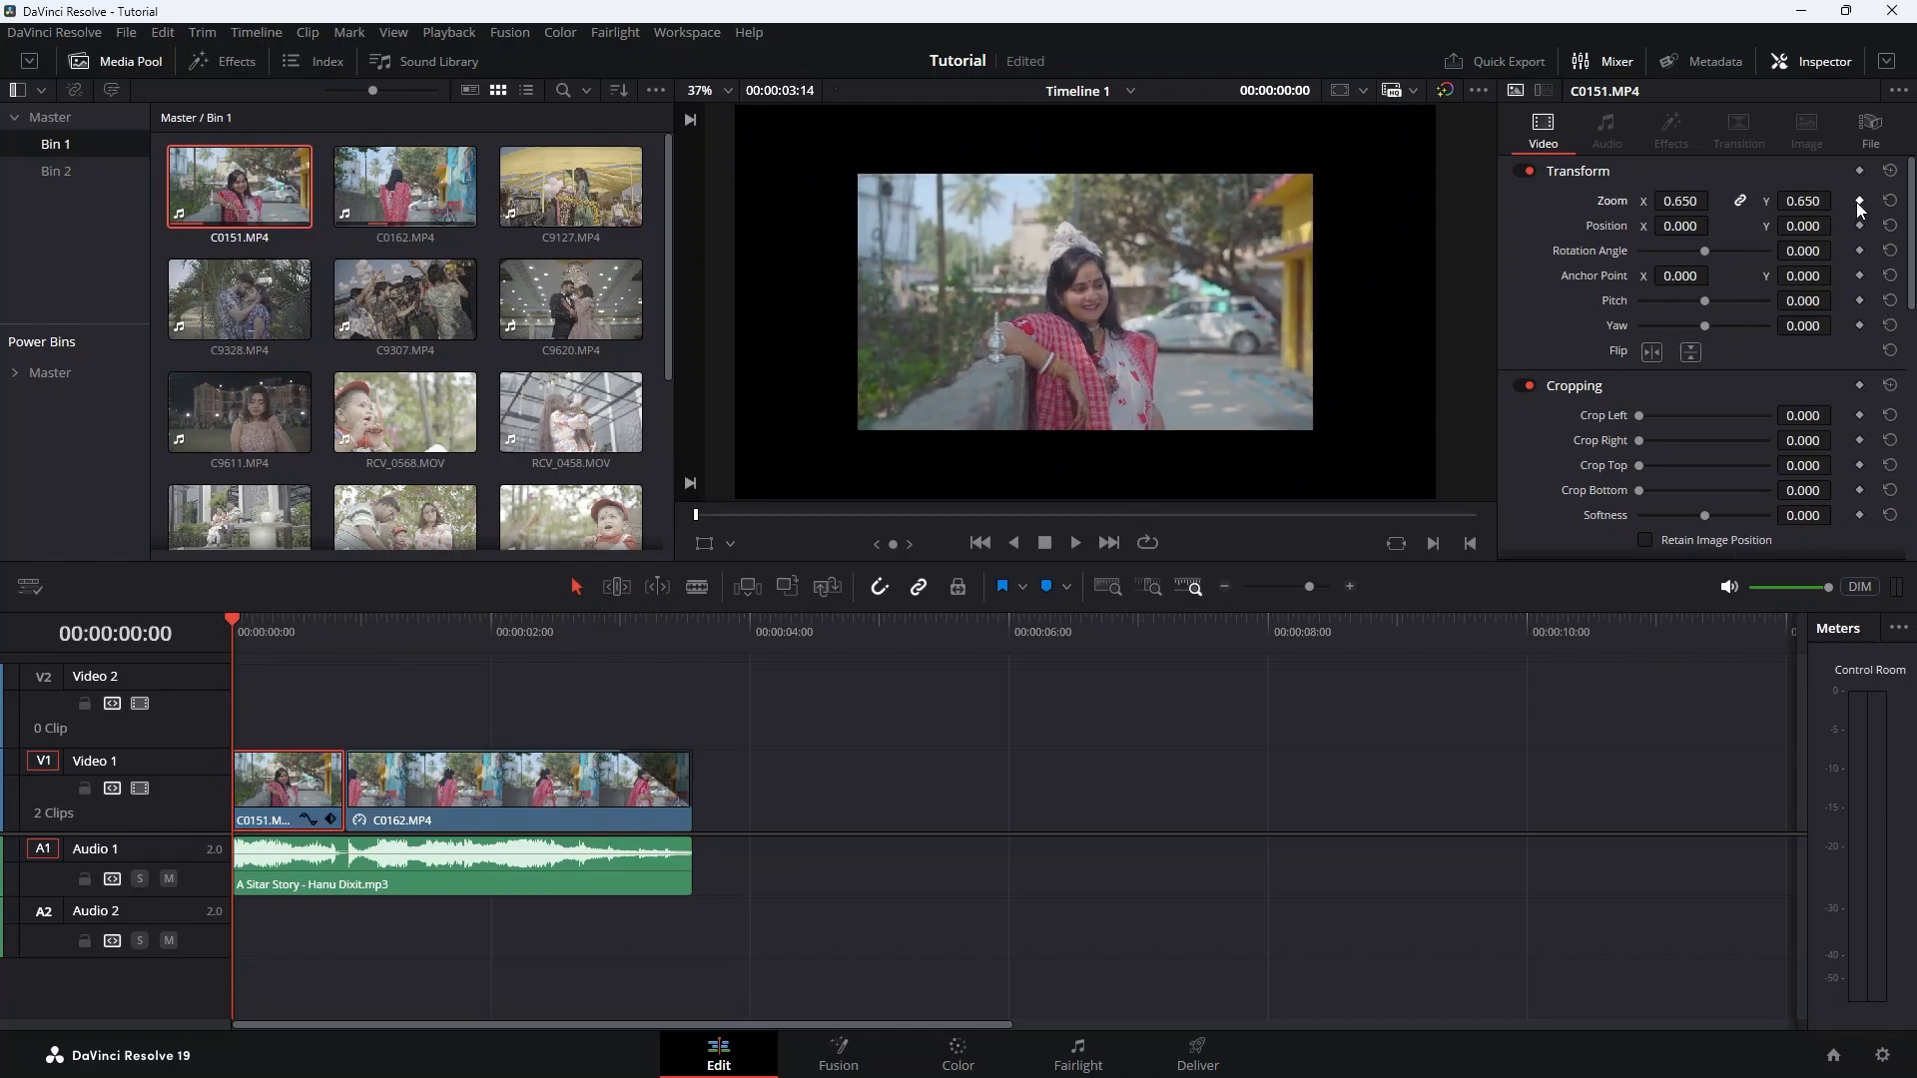
drag(263, 627, 273, 629)
drag(1694, 205, 1721, 204)
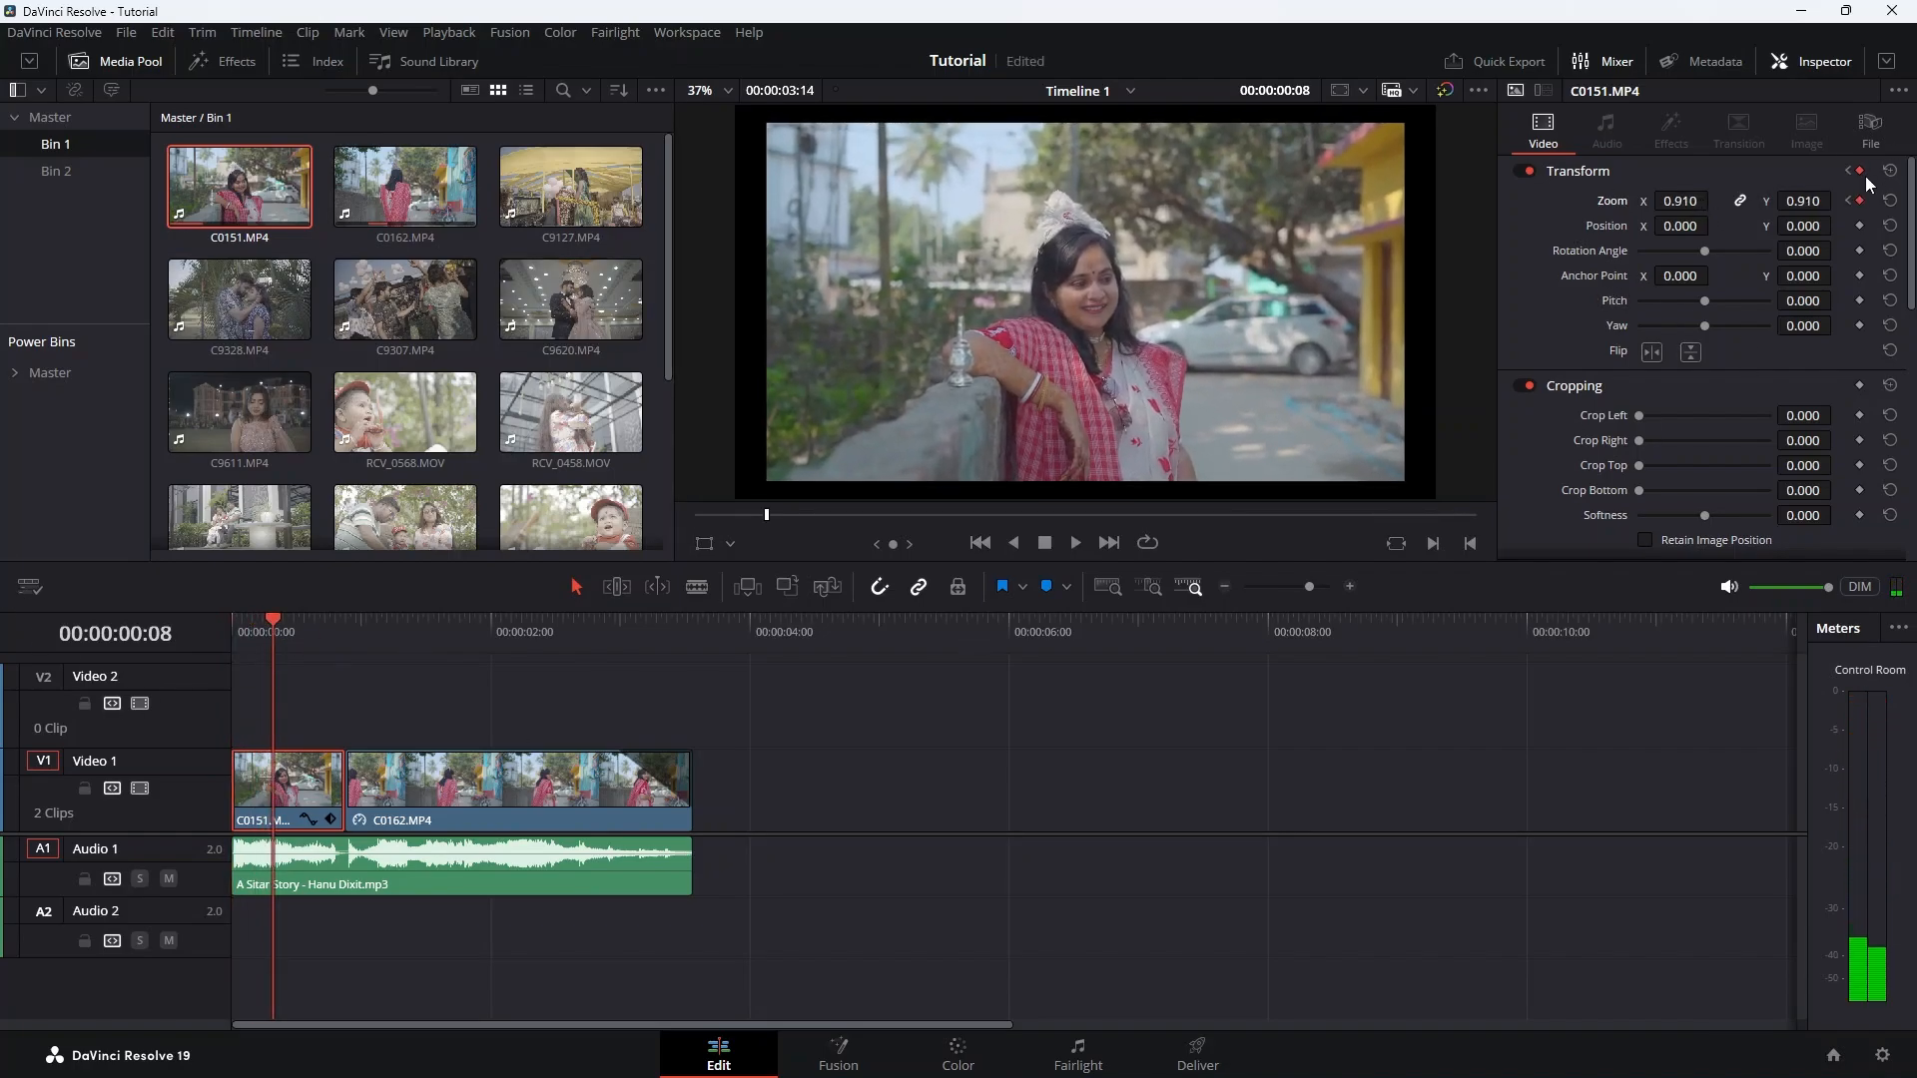
drag(276, 631, 20, 627)
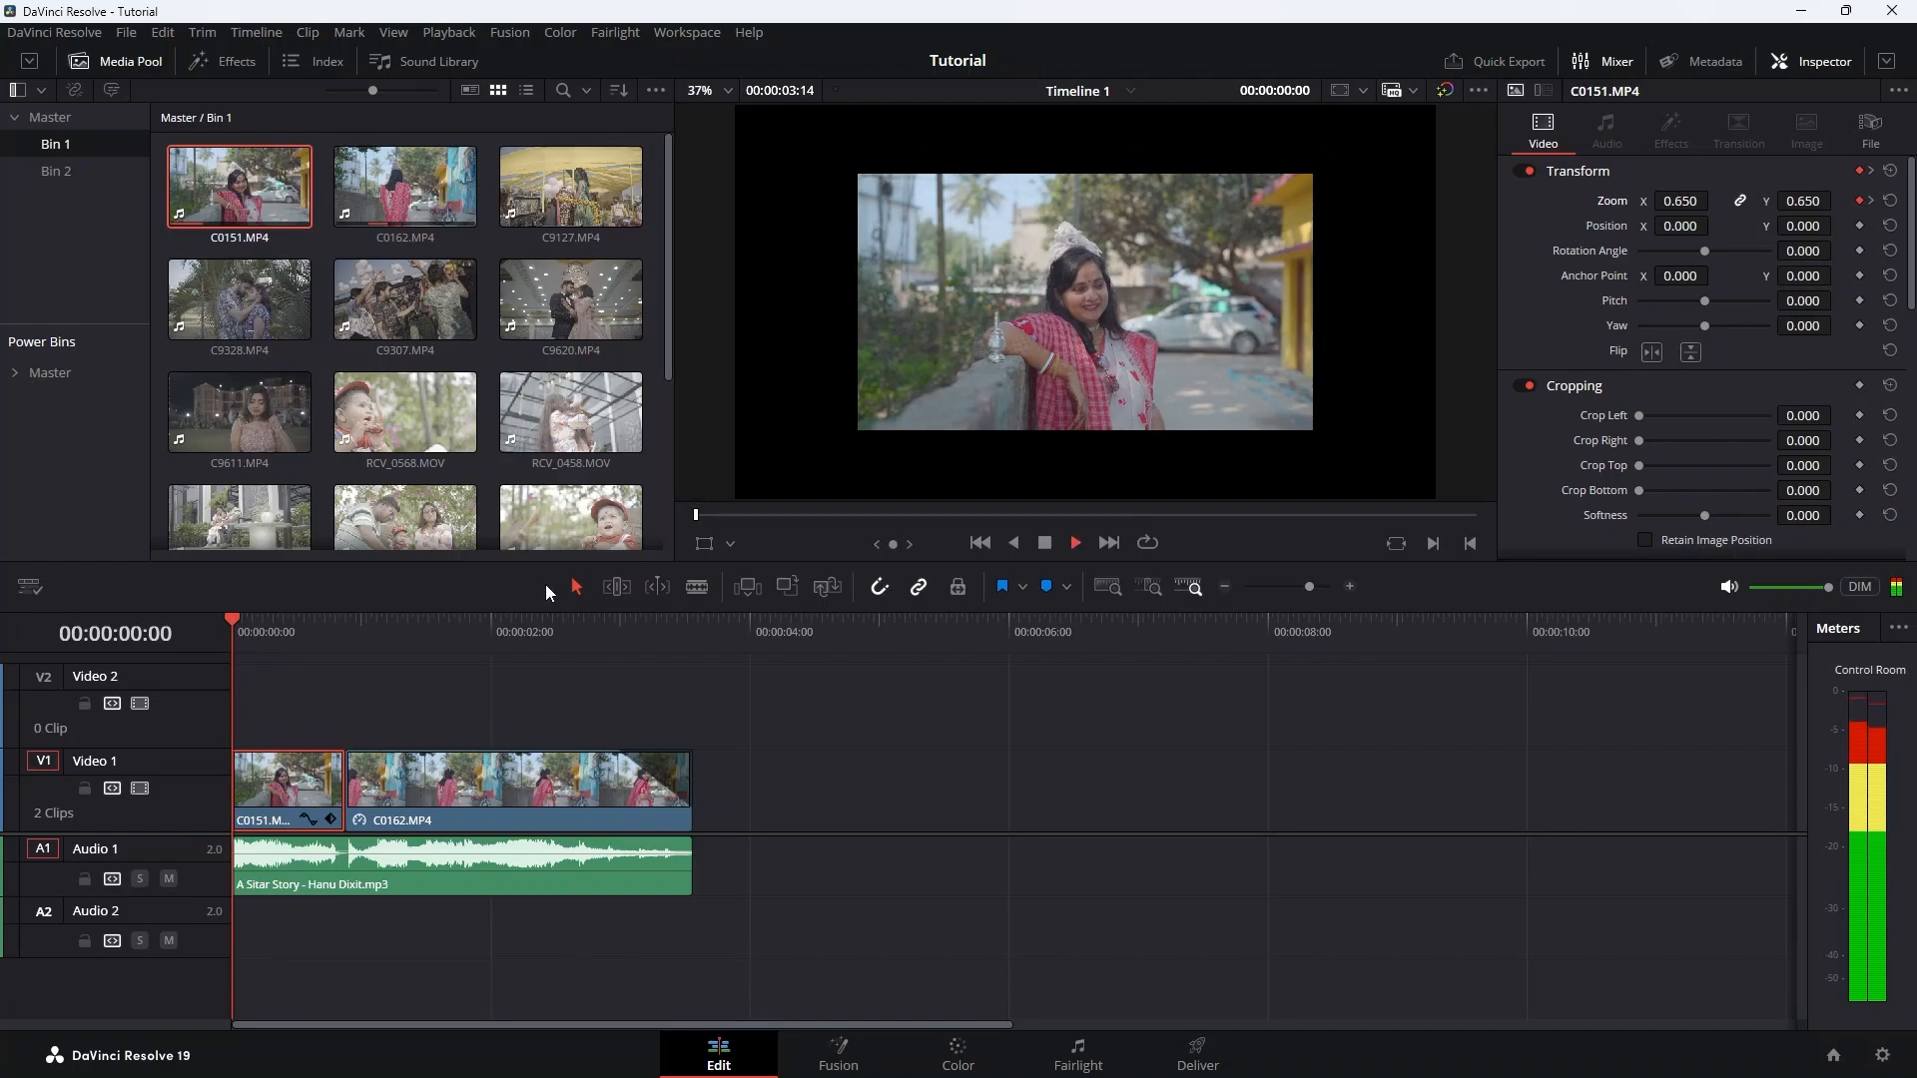
key(space)
key(space)
key(space)
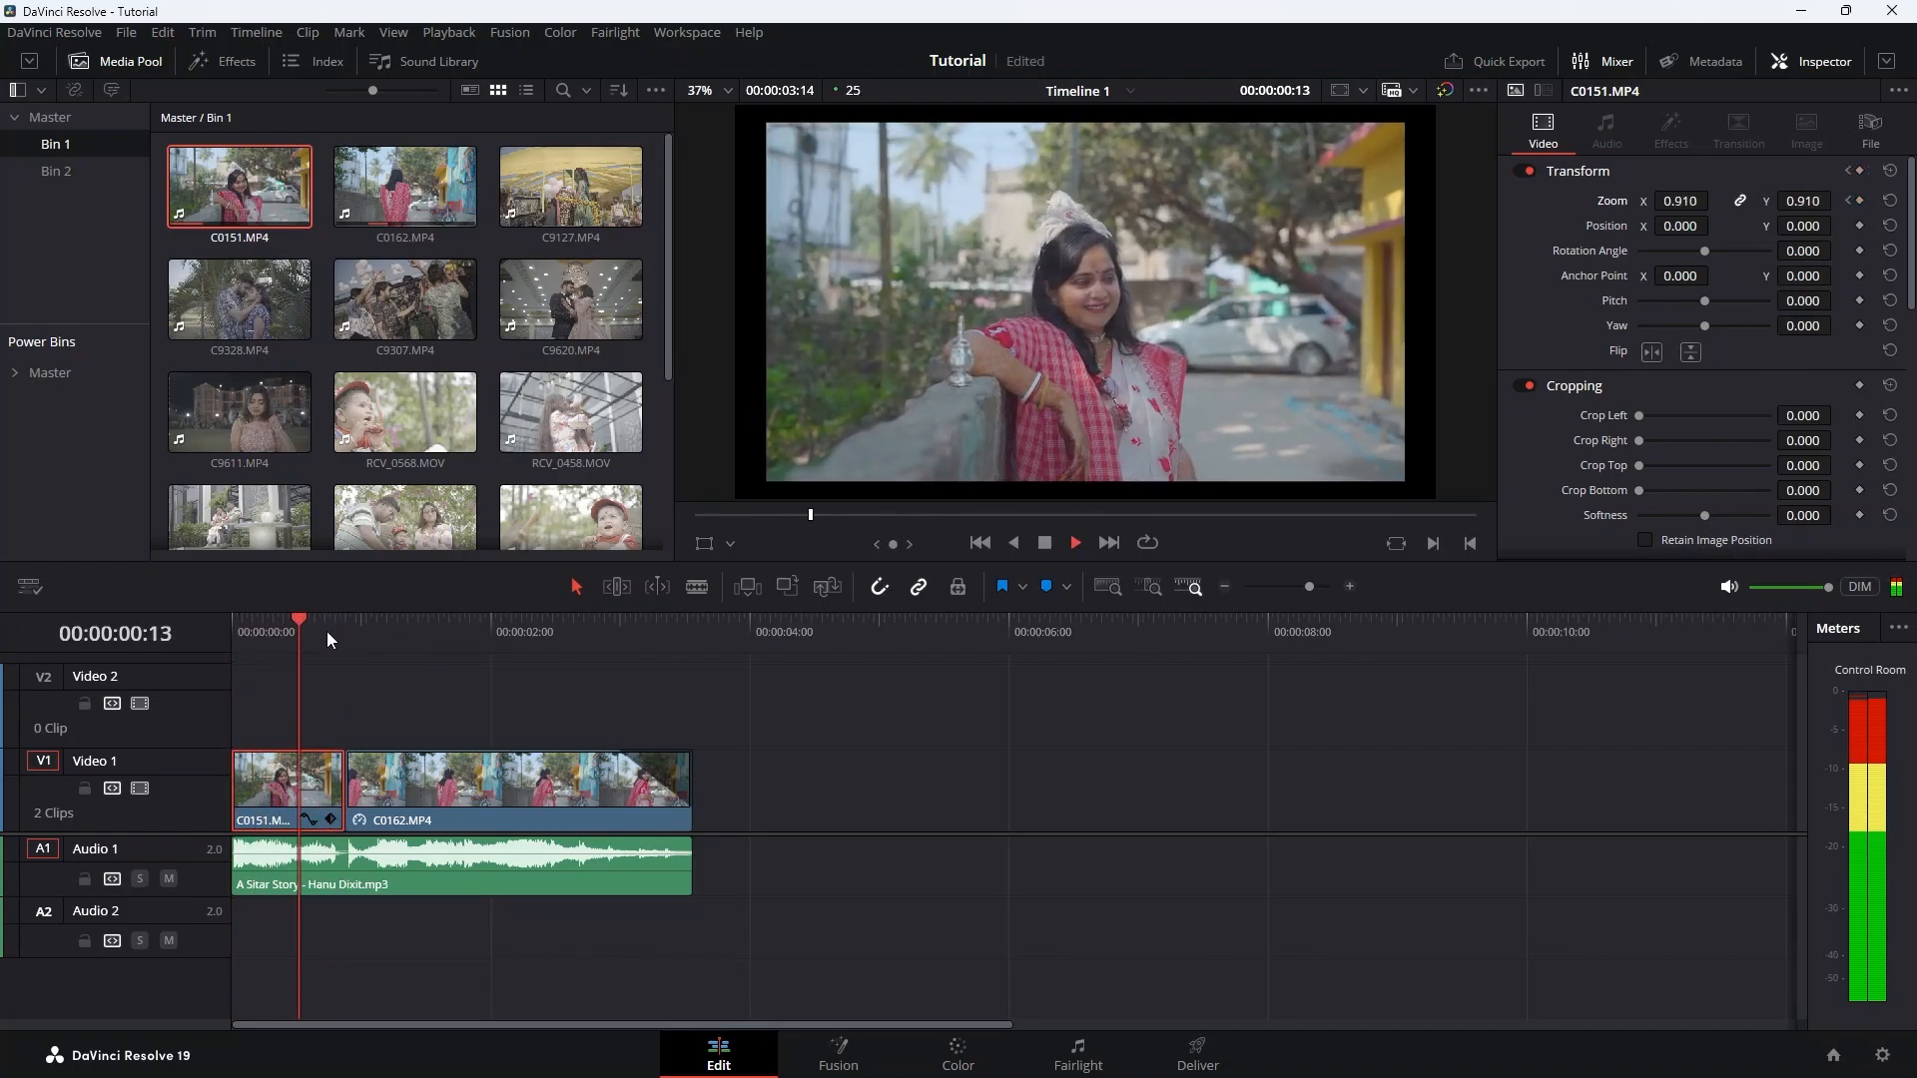
key(space)
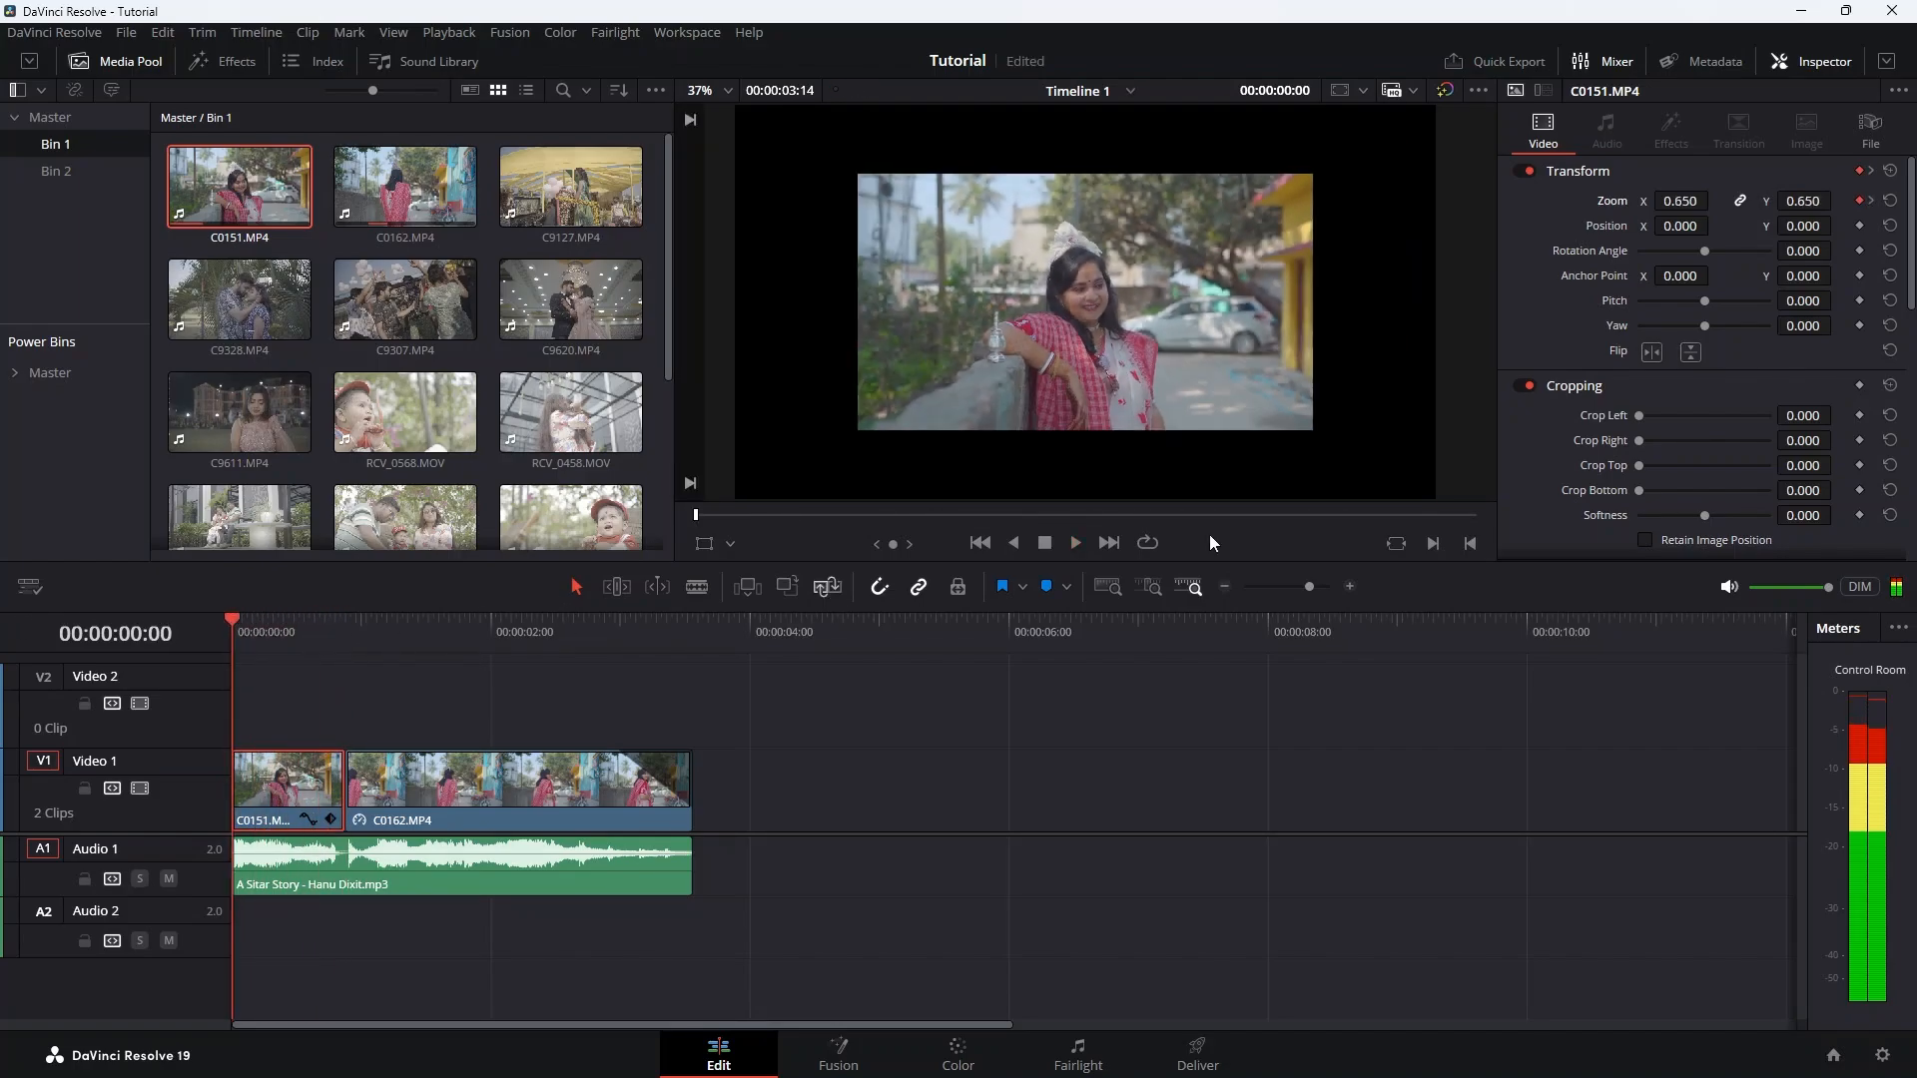
click(1891, 201)
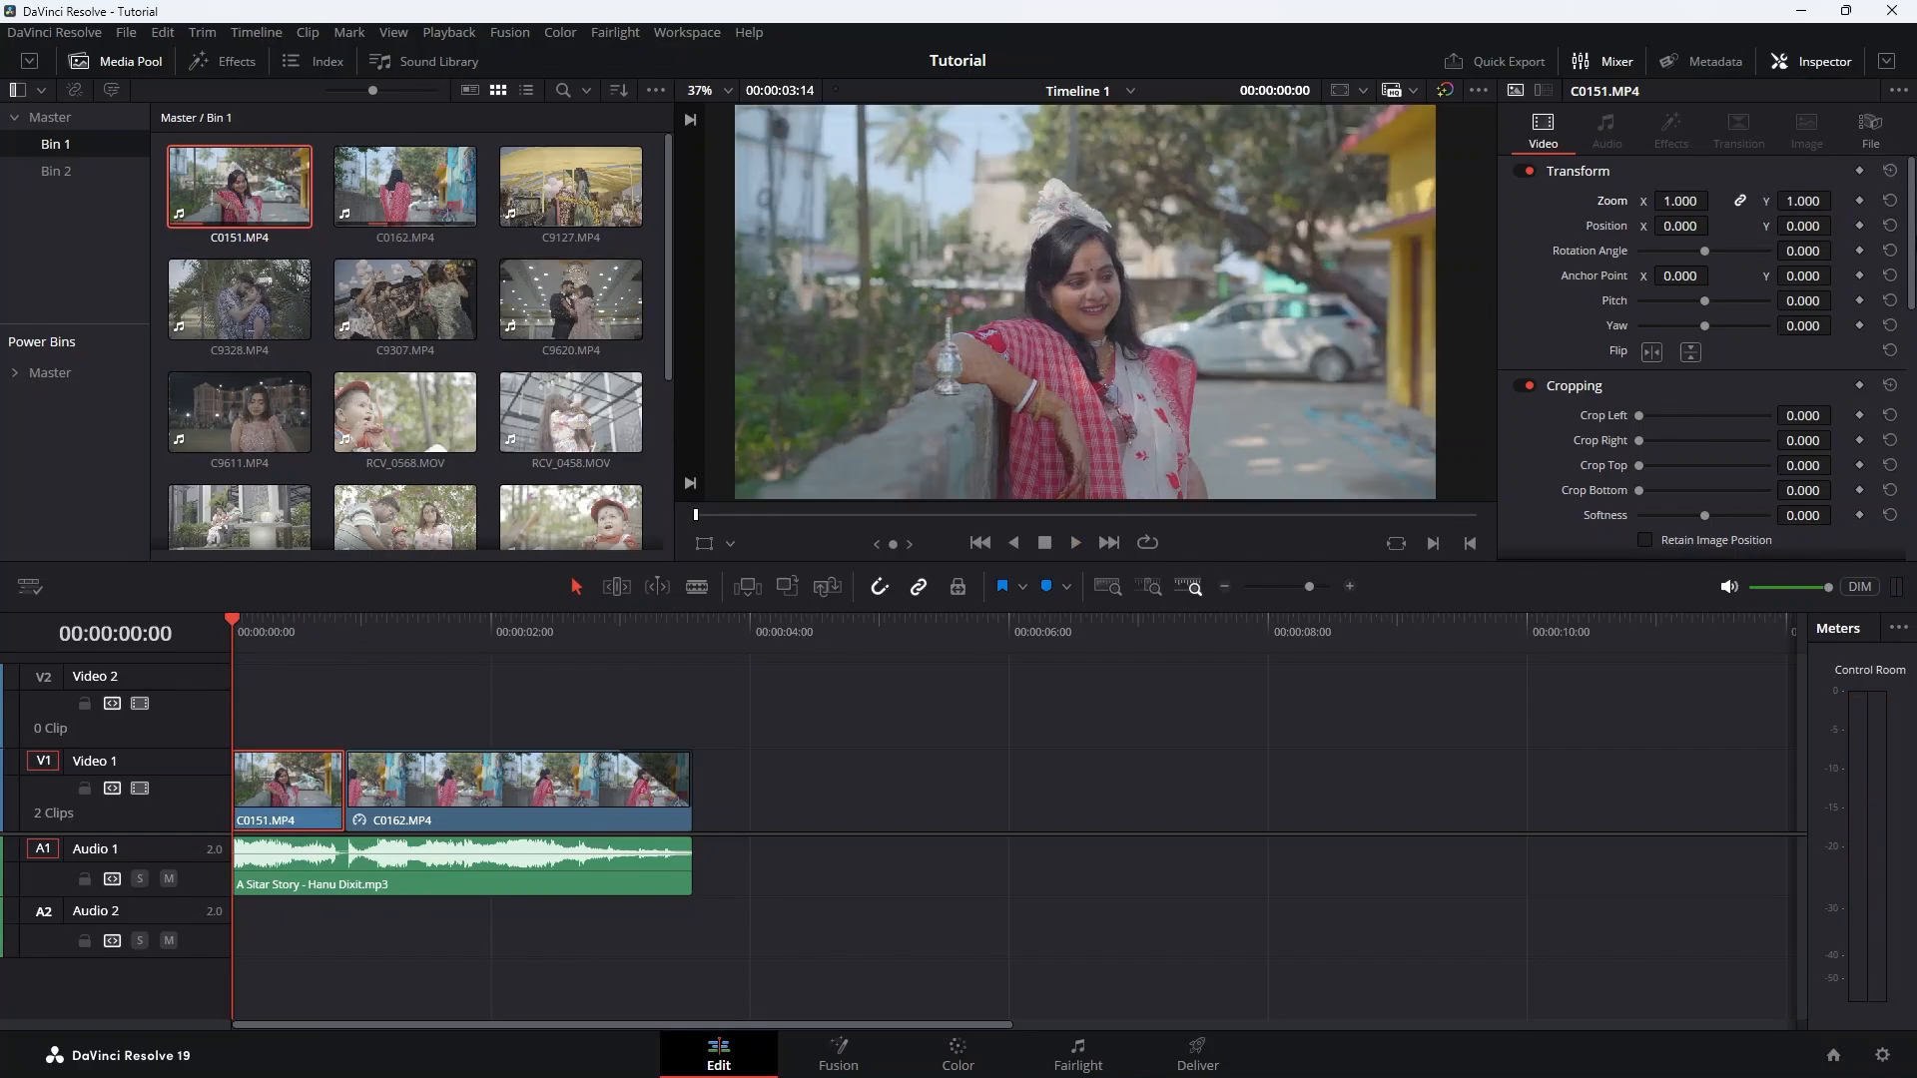
mouse_move(1913, 194)
mouse_down()
mouse_move(1913, 309)
mouse_move(1915, 195)
mouse_up()
mouse_move(1684, 229)
mouse_down()
mouse_move(1637, 228)
mouse_move(1681, 229)
mouse_up()
key(ctrl+z)
drag(1662, 252, 1704, 250)
drag(1914, 262, 1912, 331)
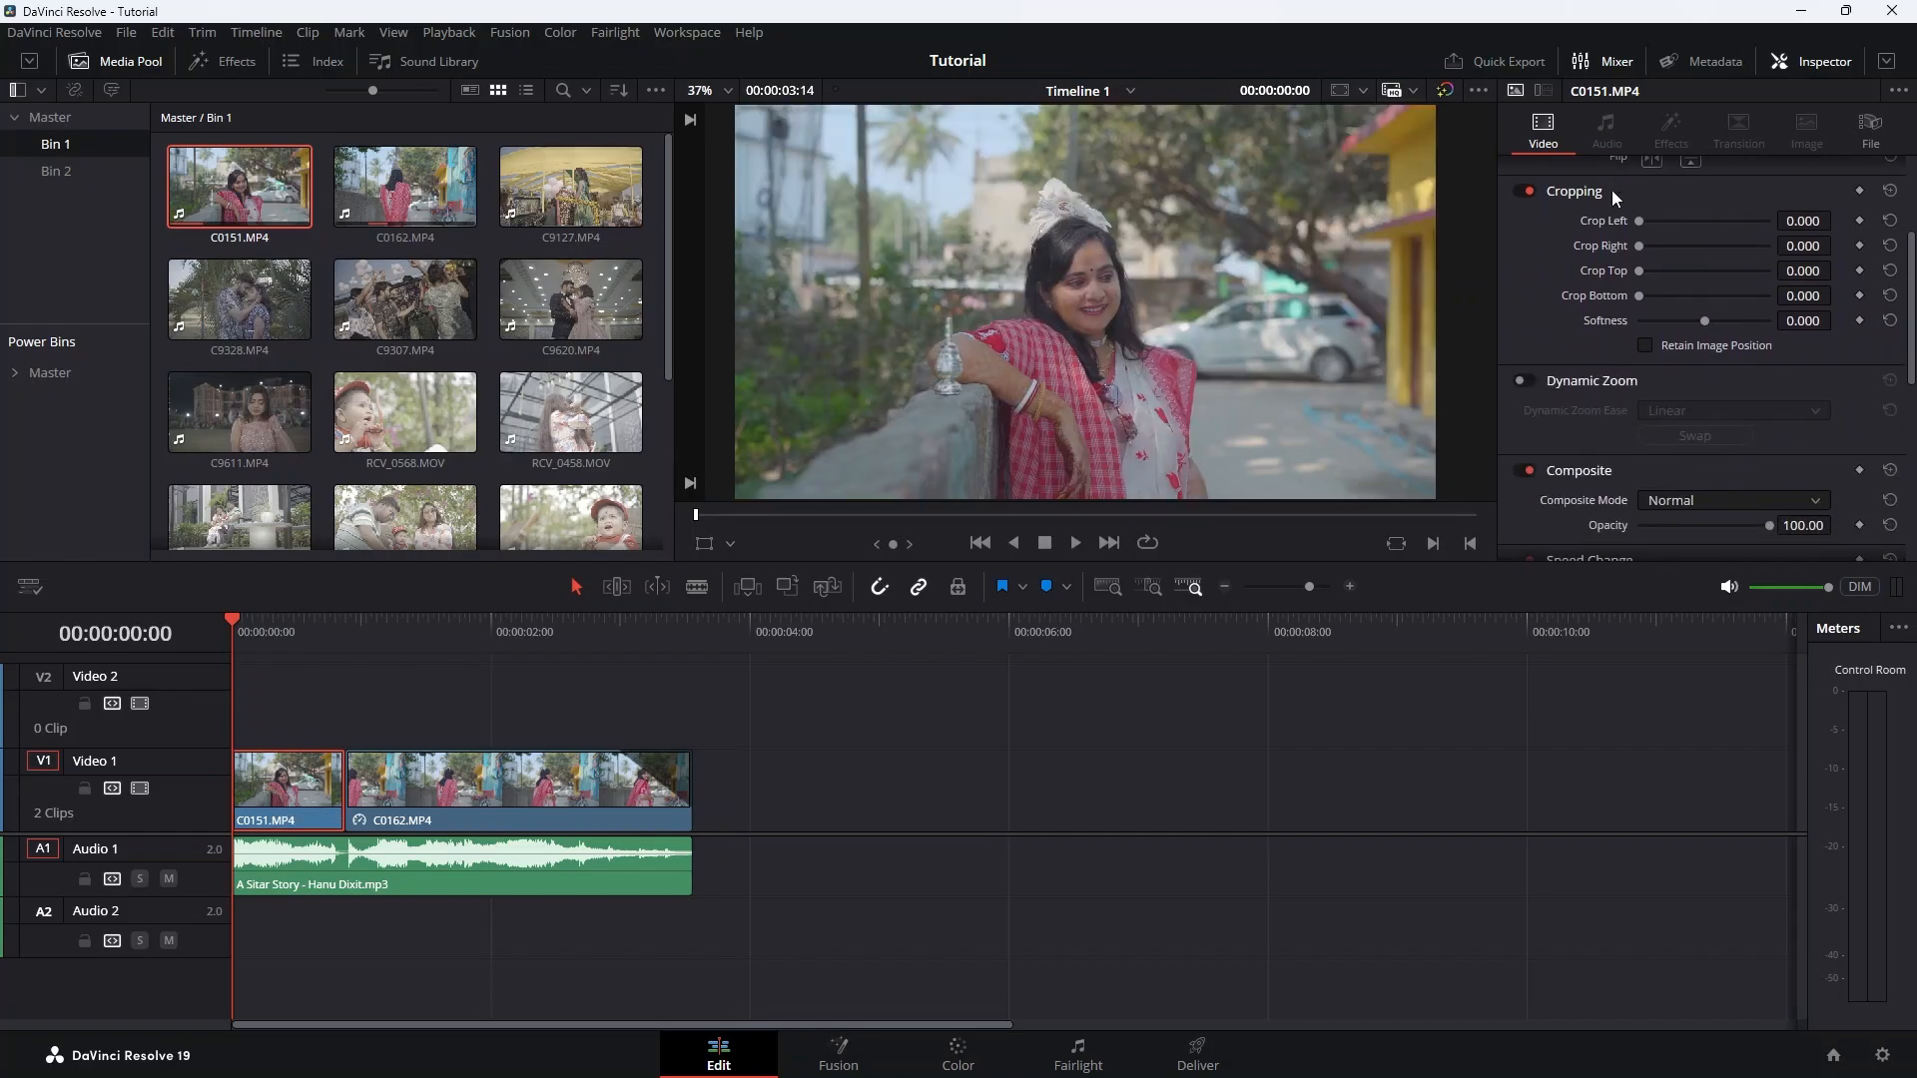
drag(1912, 262, 1913, 273)
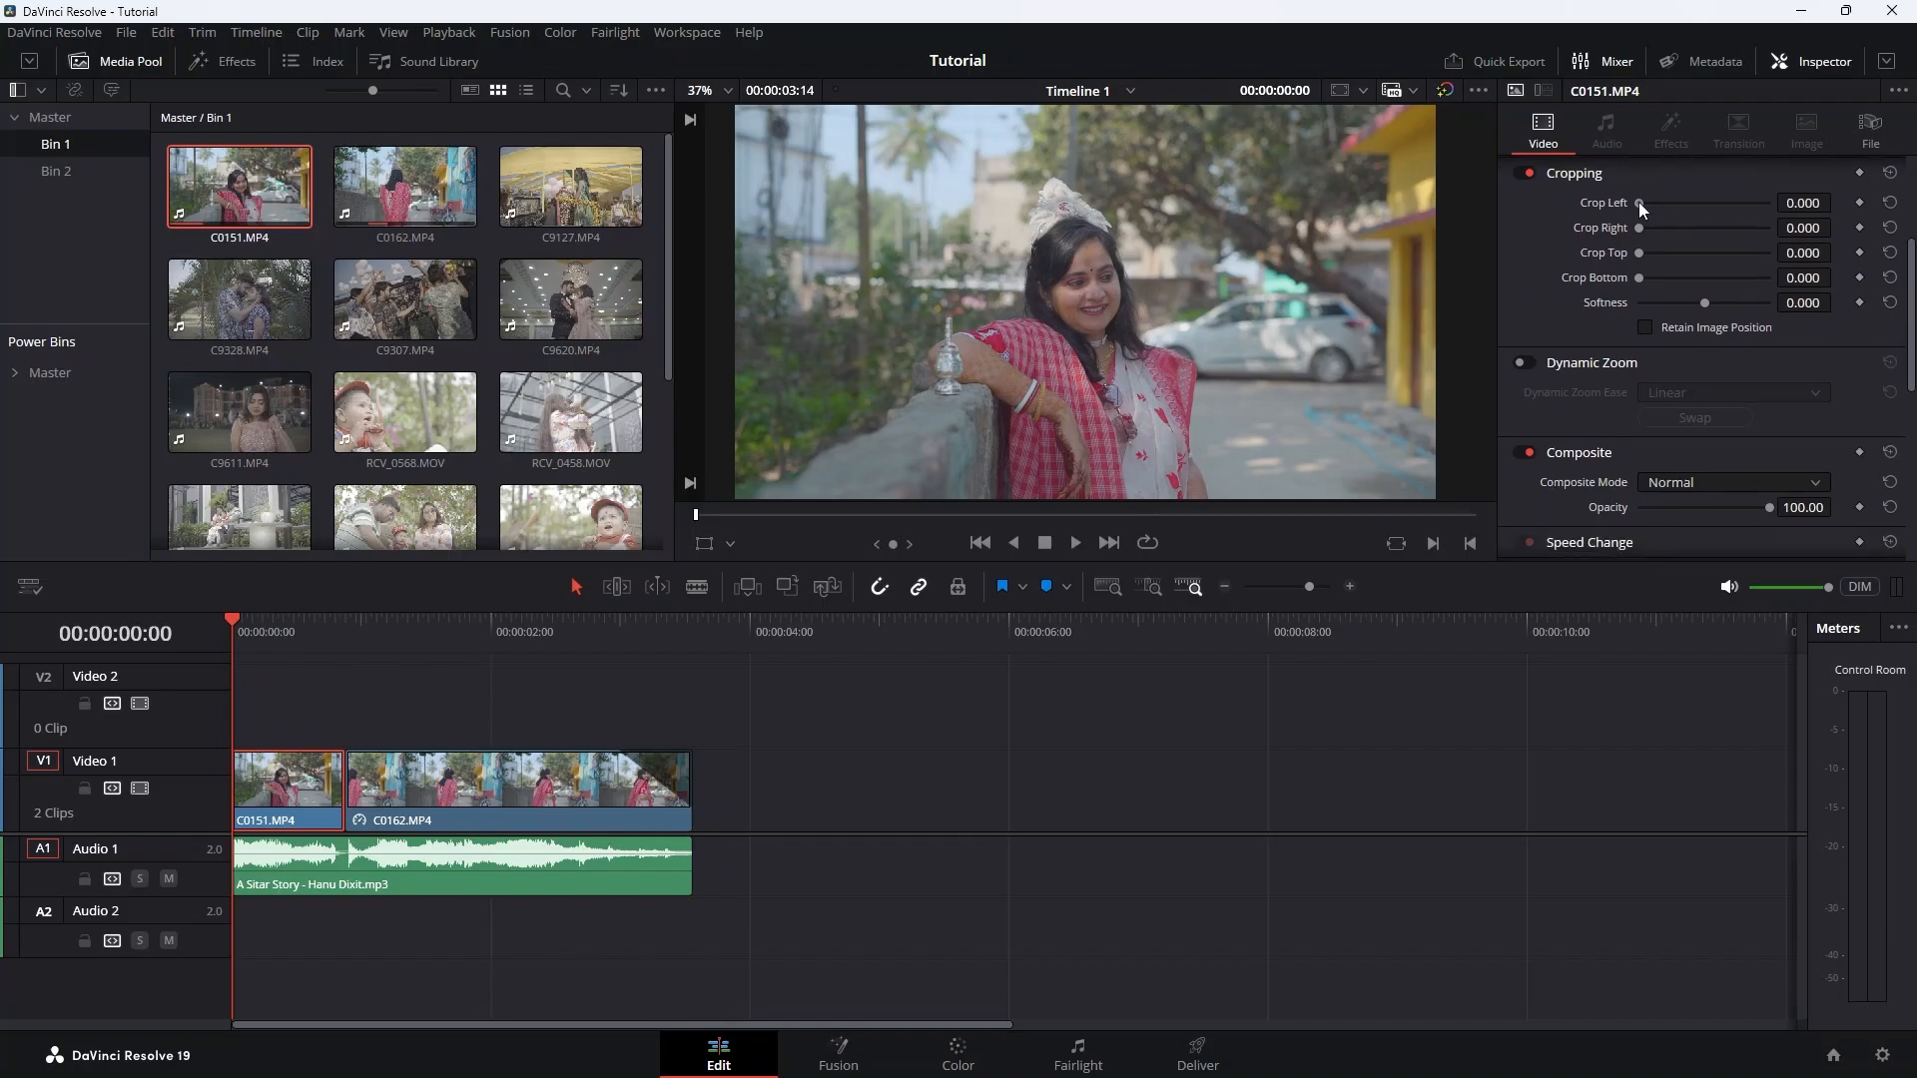
drag(1639, 202, 1597, 254)
scroll(1910, 301, down, 3)
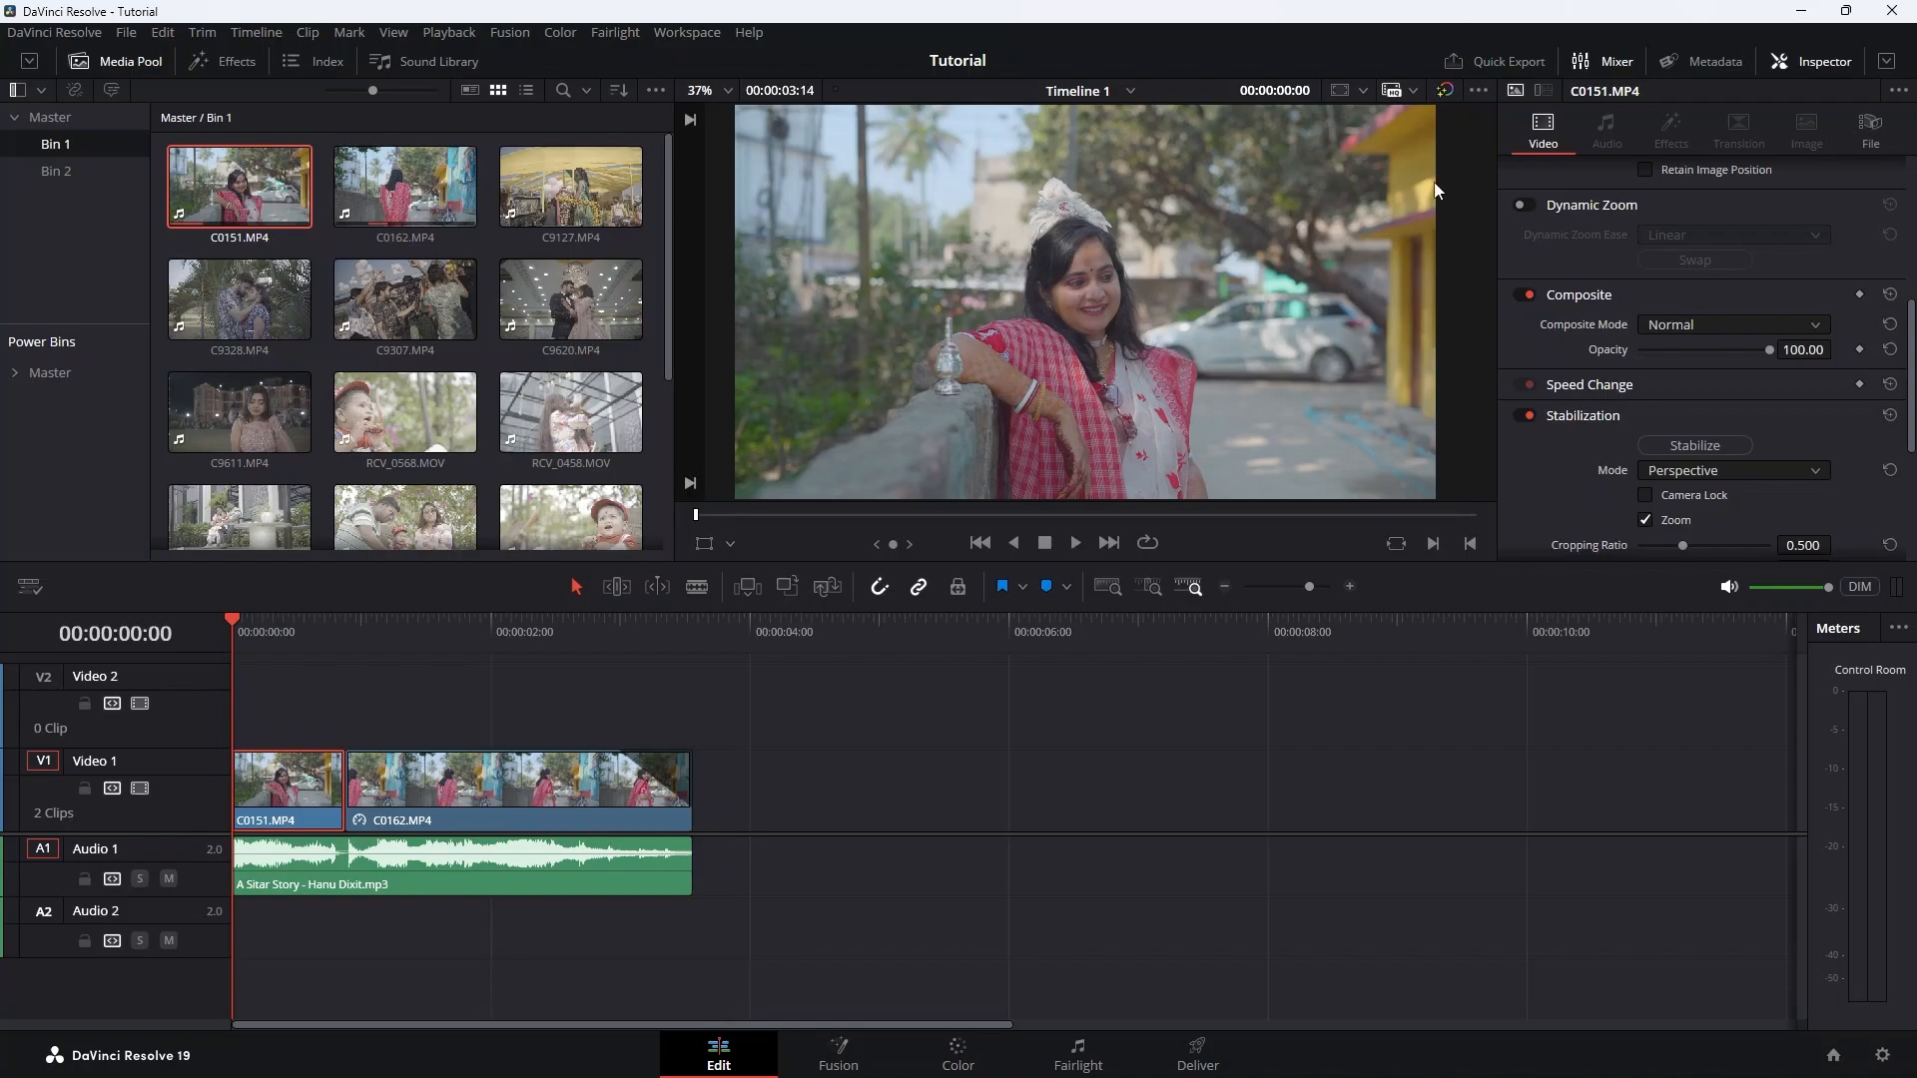
Step: Enable Dynamic Zoom on C0151, swap its start and end framing, and preview it
click(1522, 206)
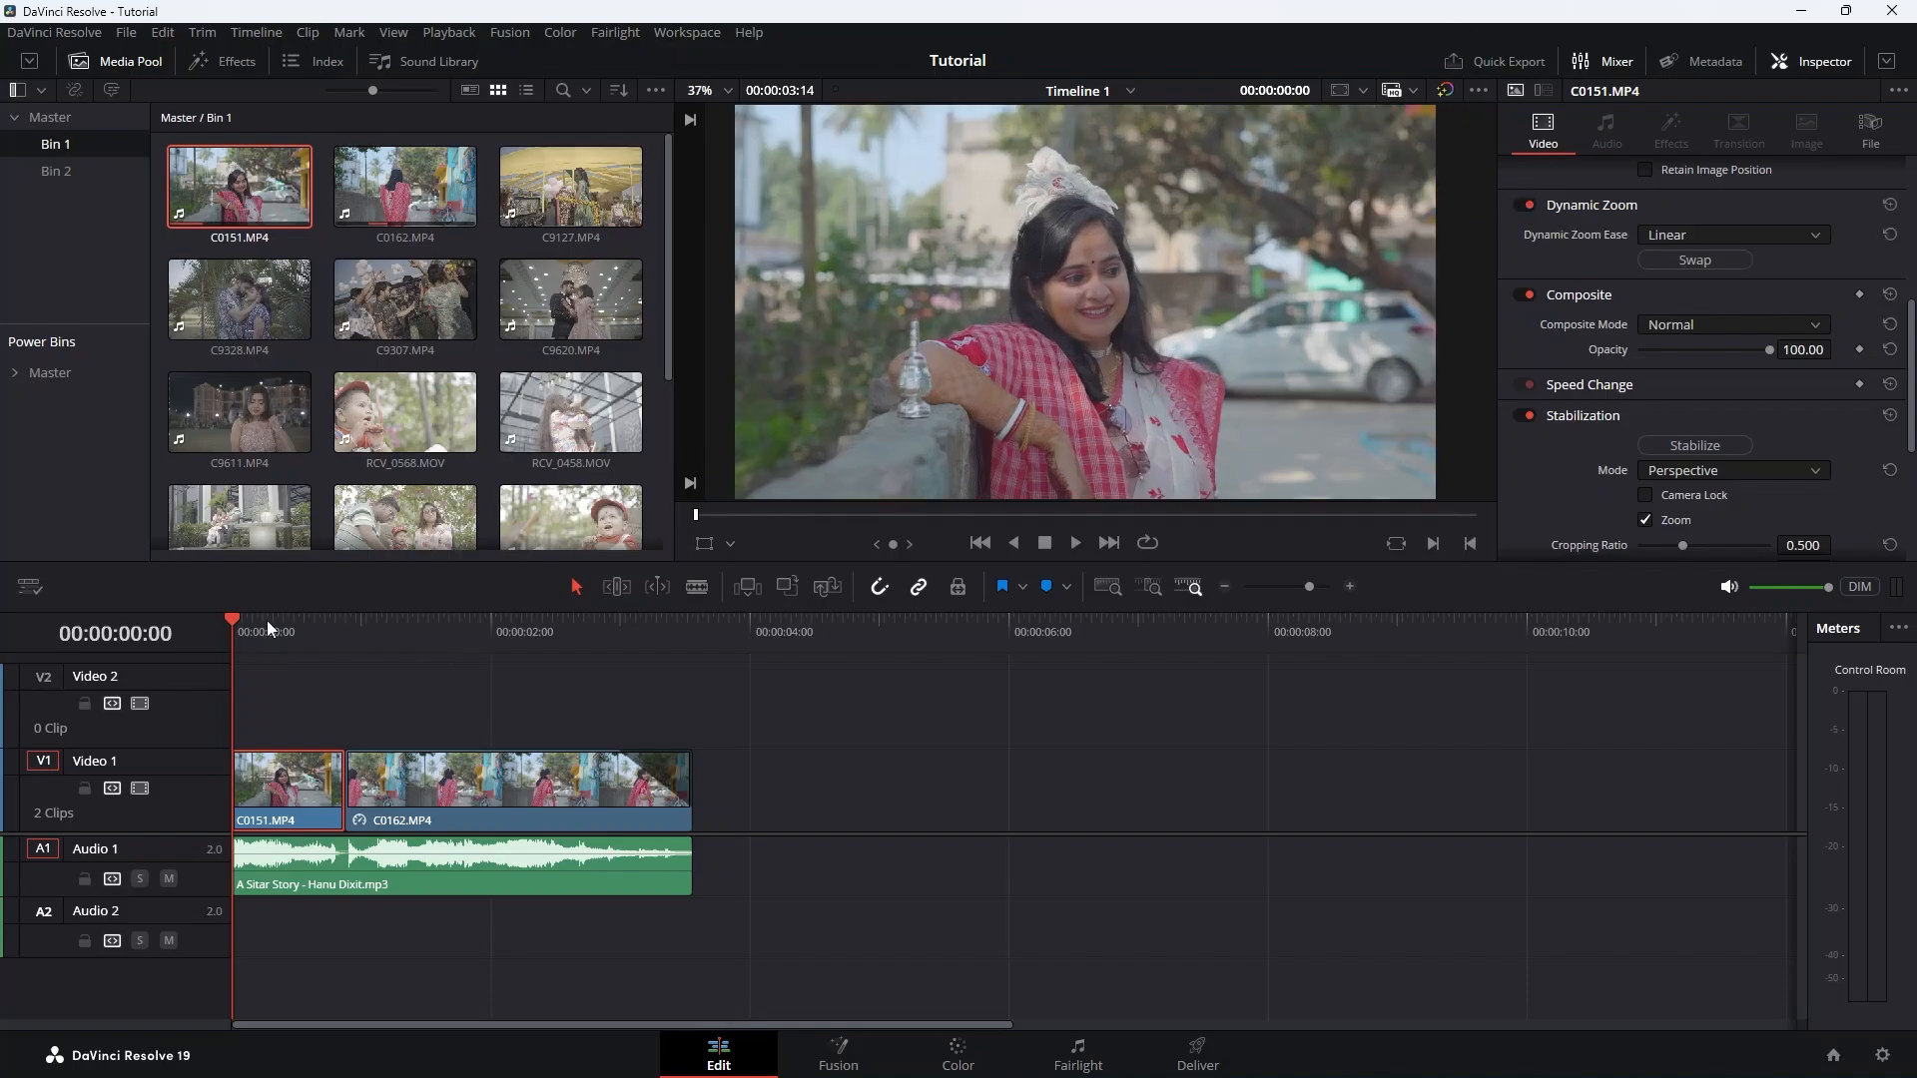
key(space)
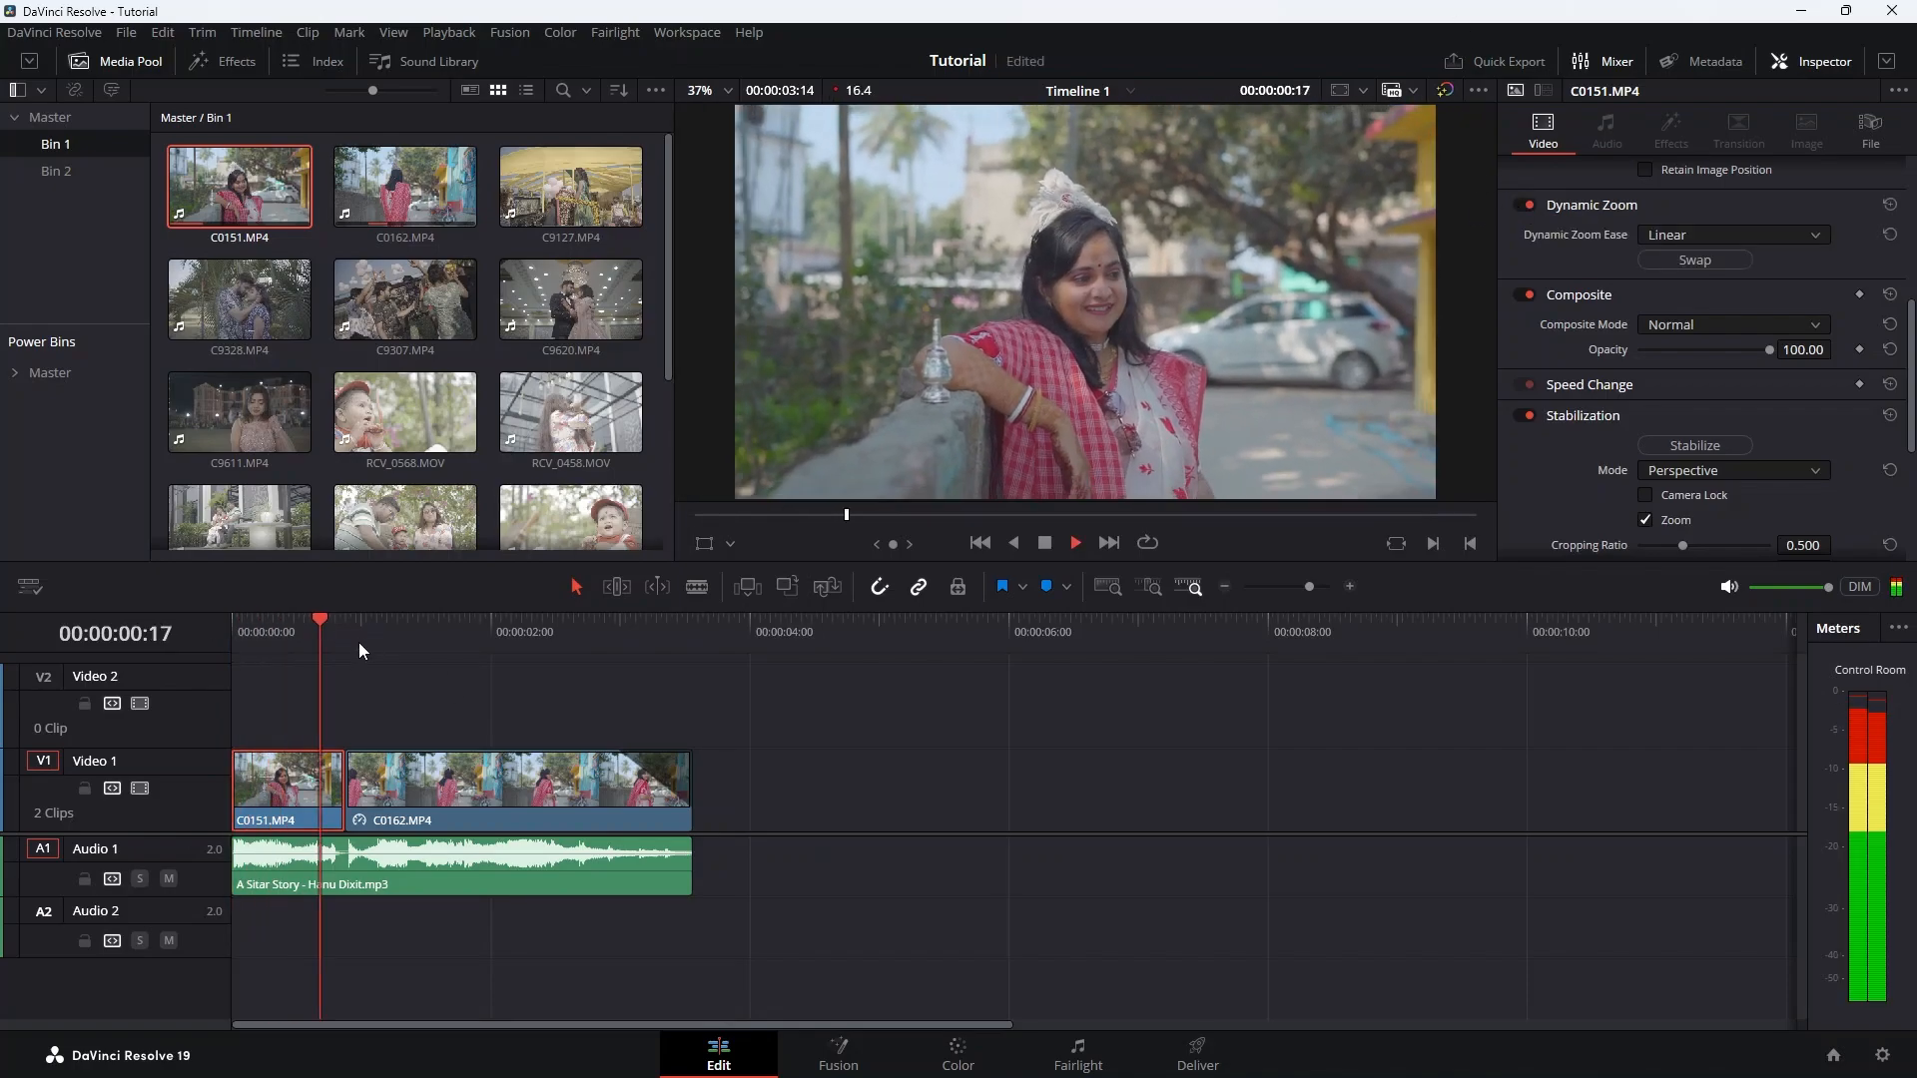
key(space)
key(space)
key(space)
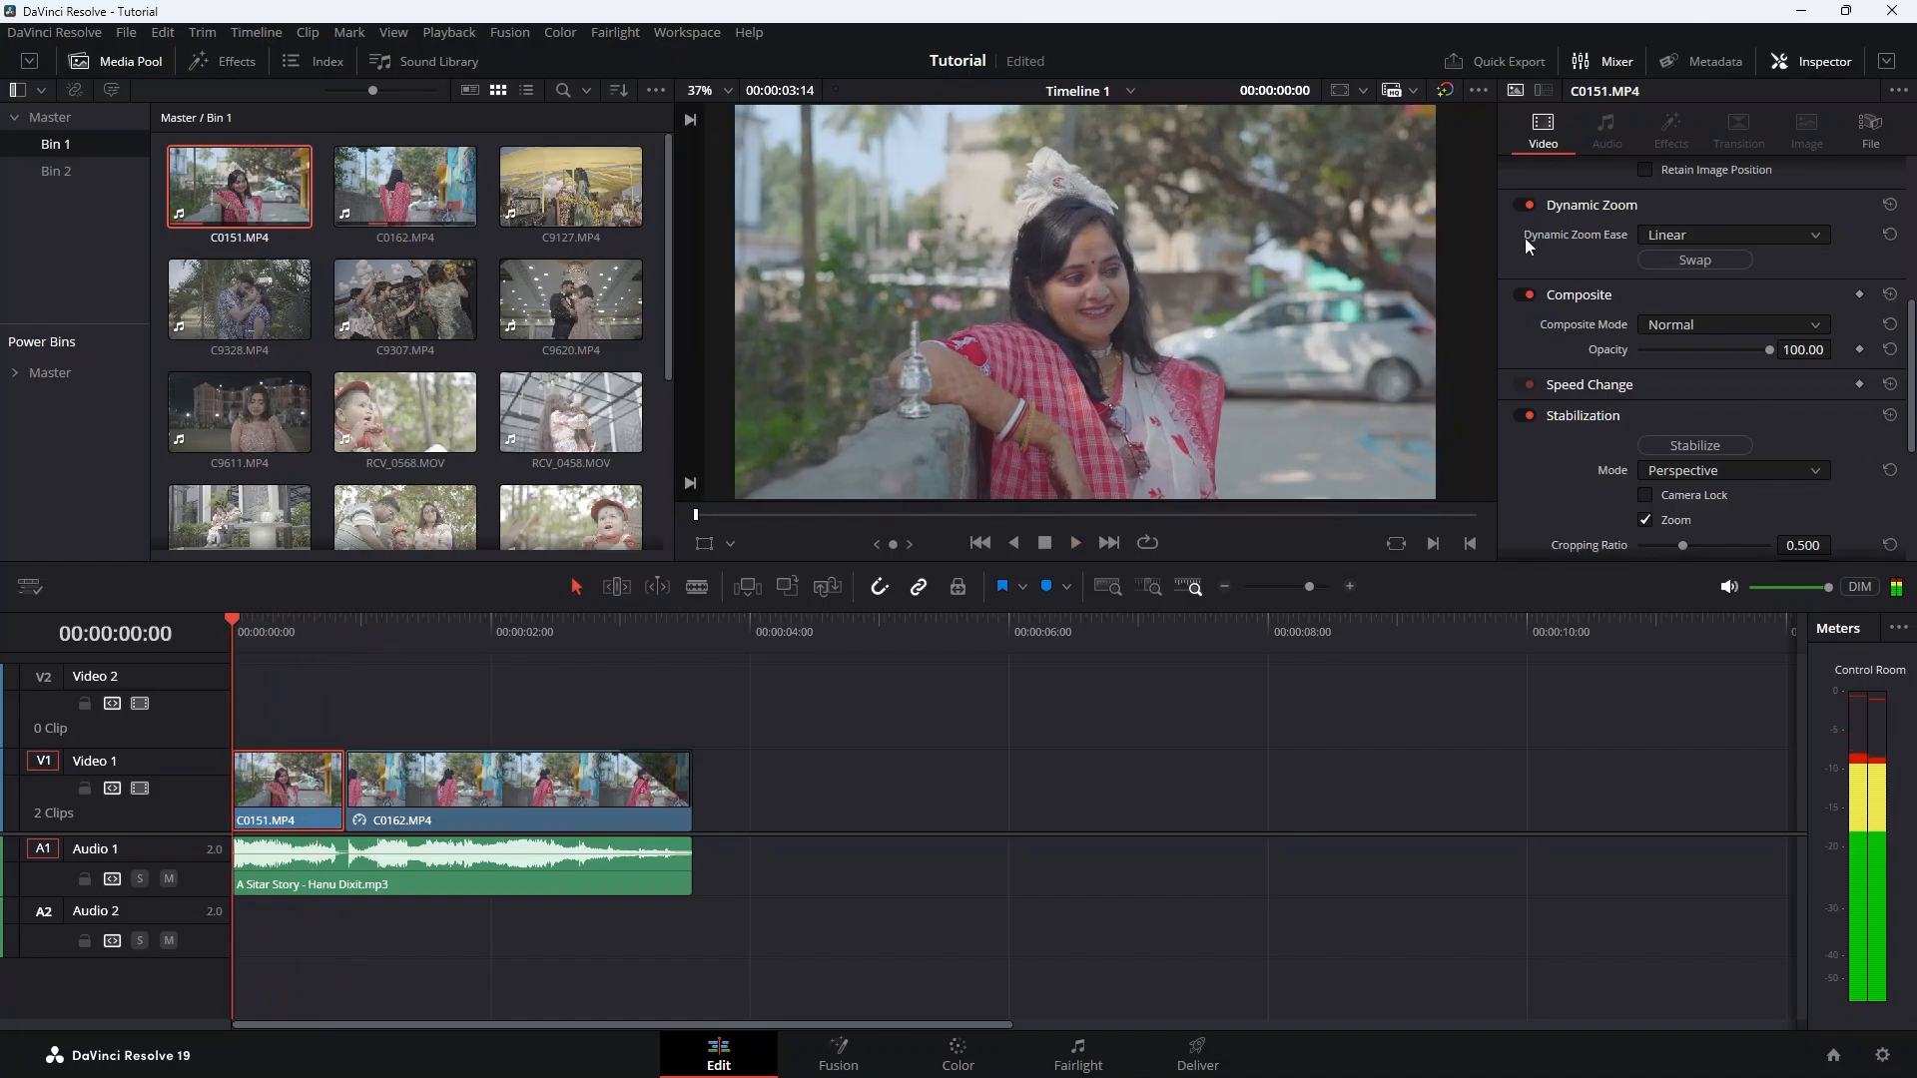
click(1692, 260)
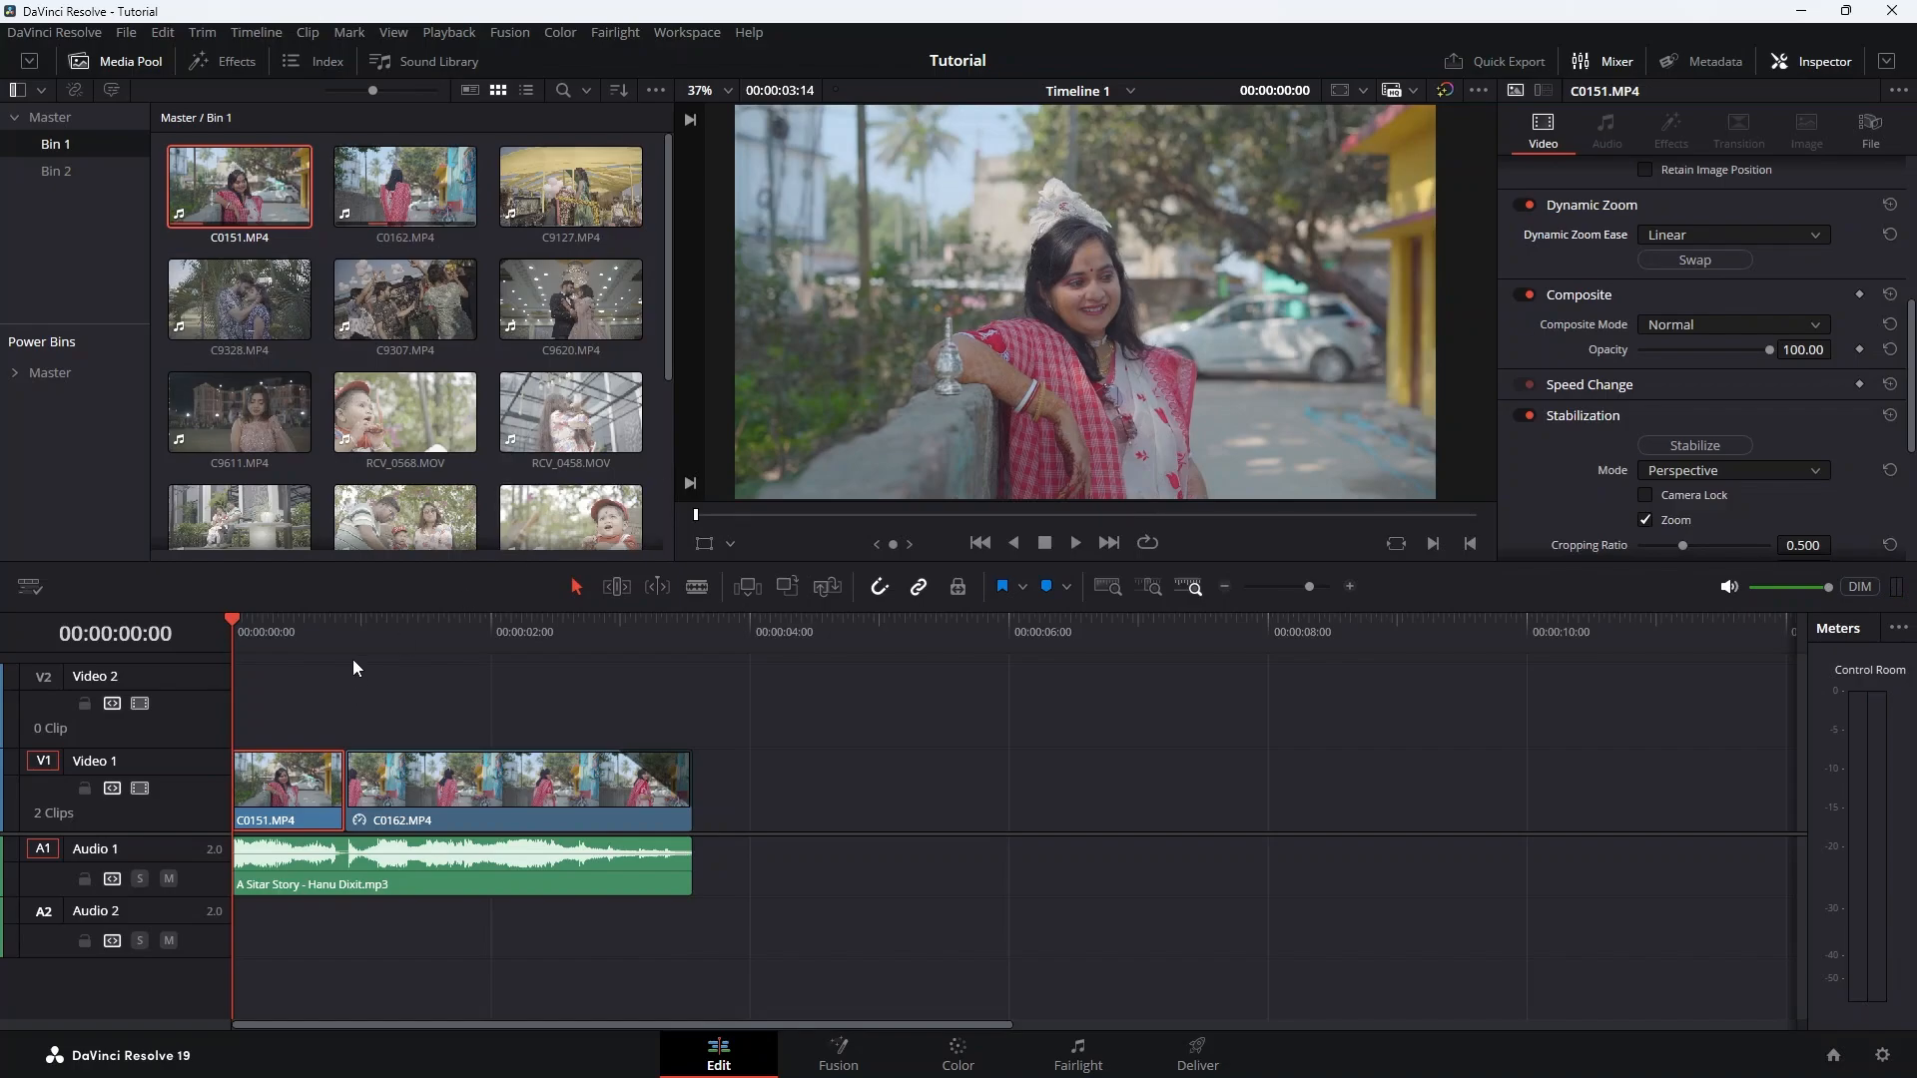
key(space)
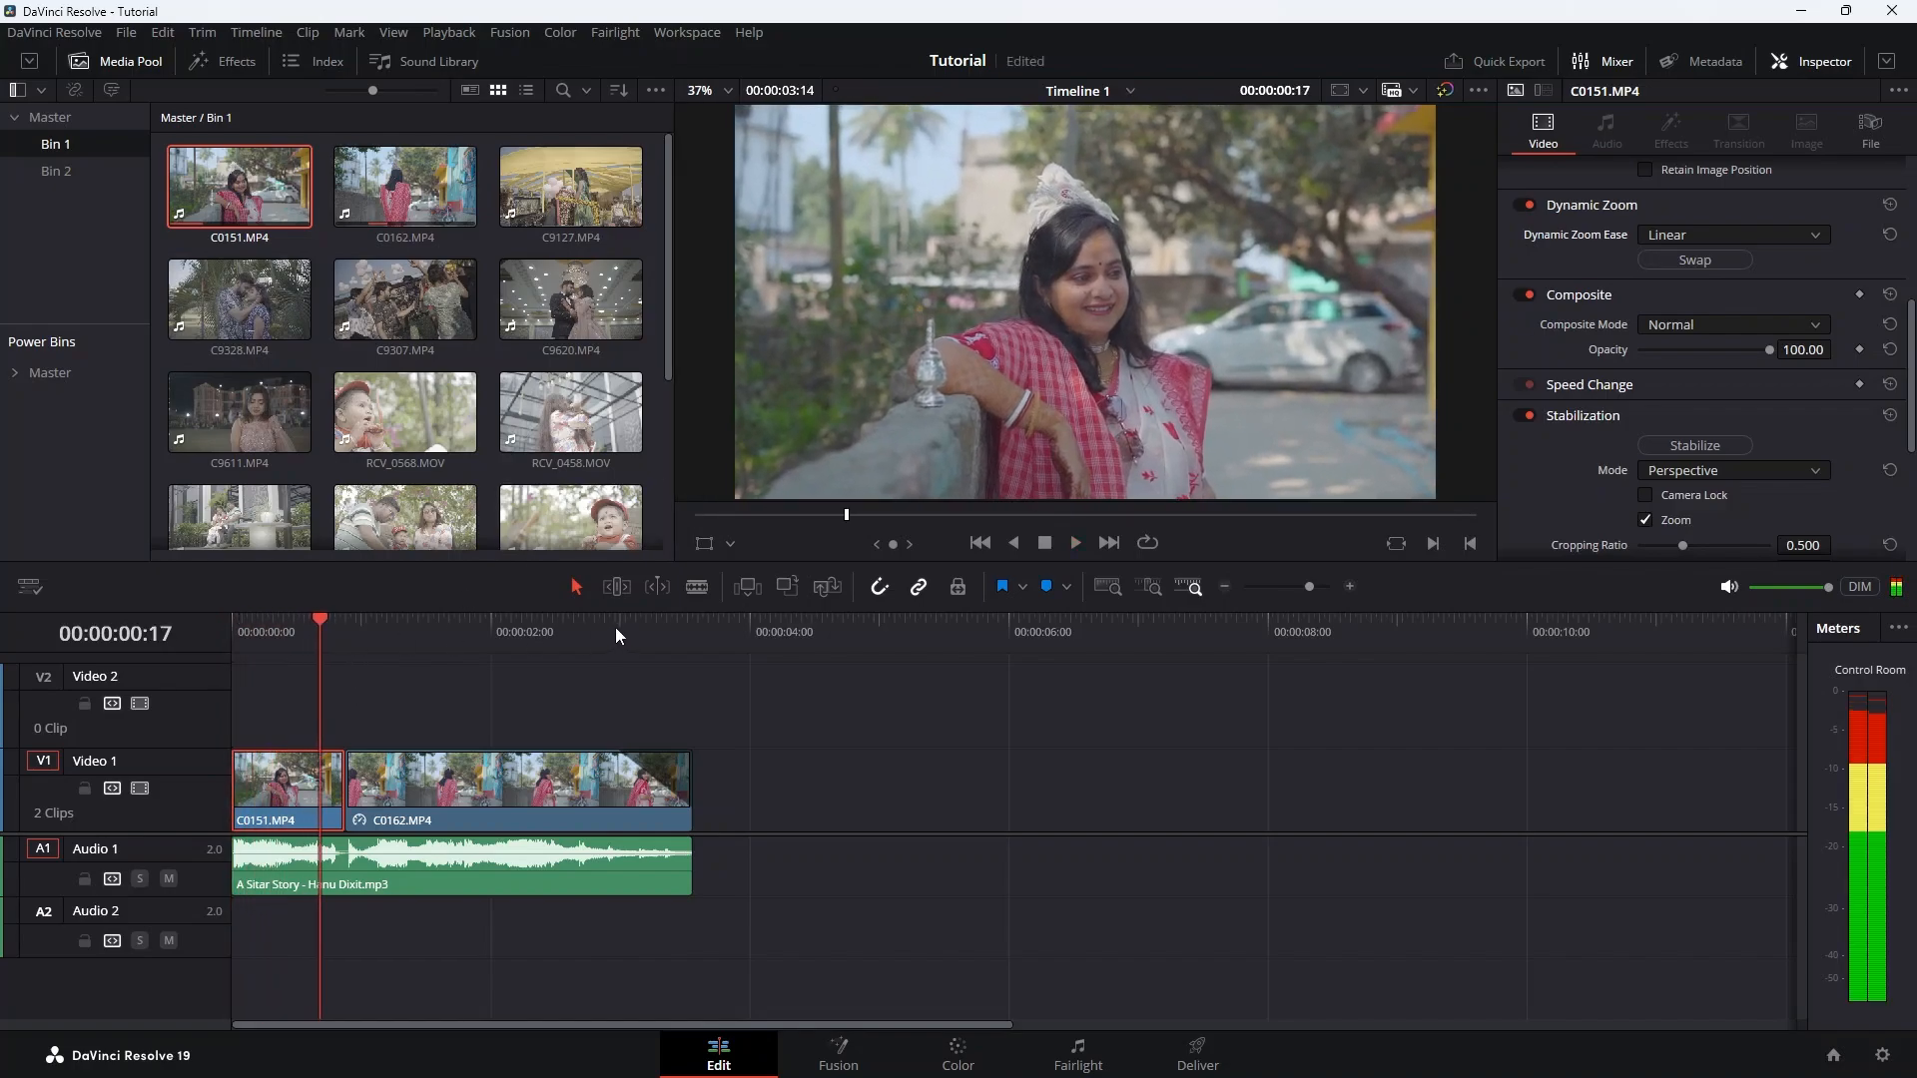
key(space)
key(space)
key(space)
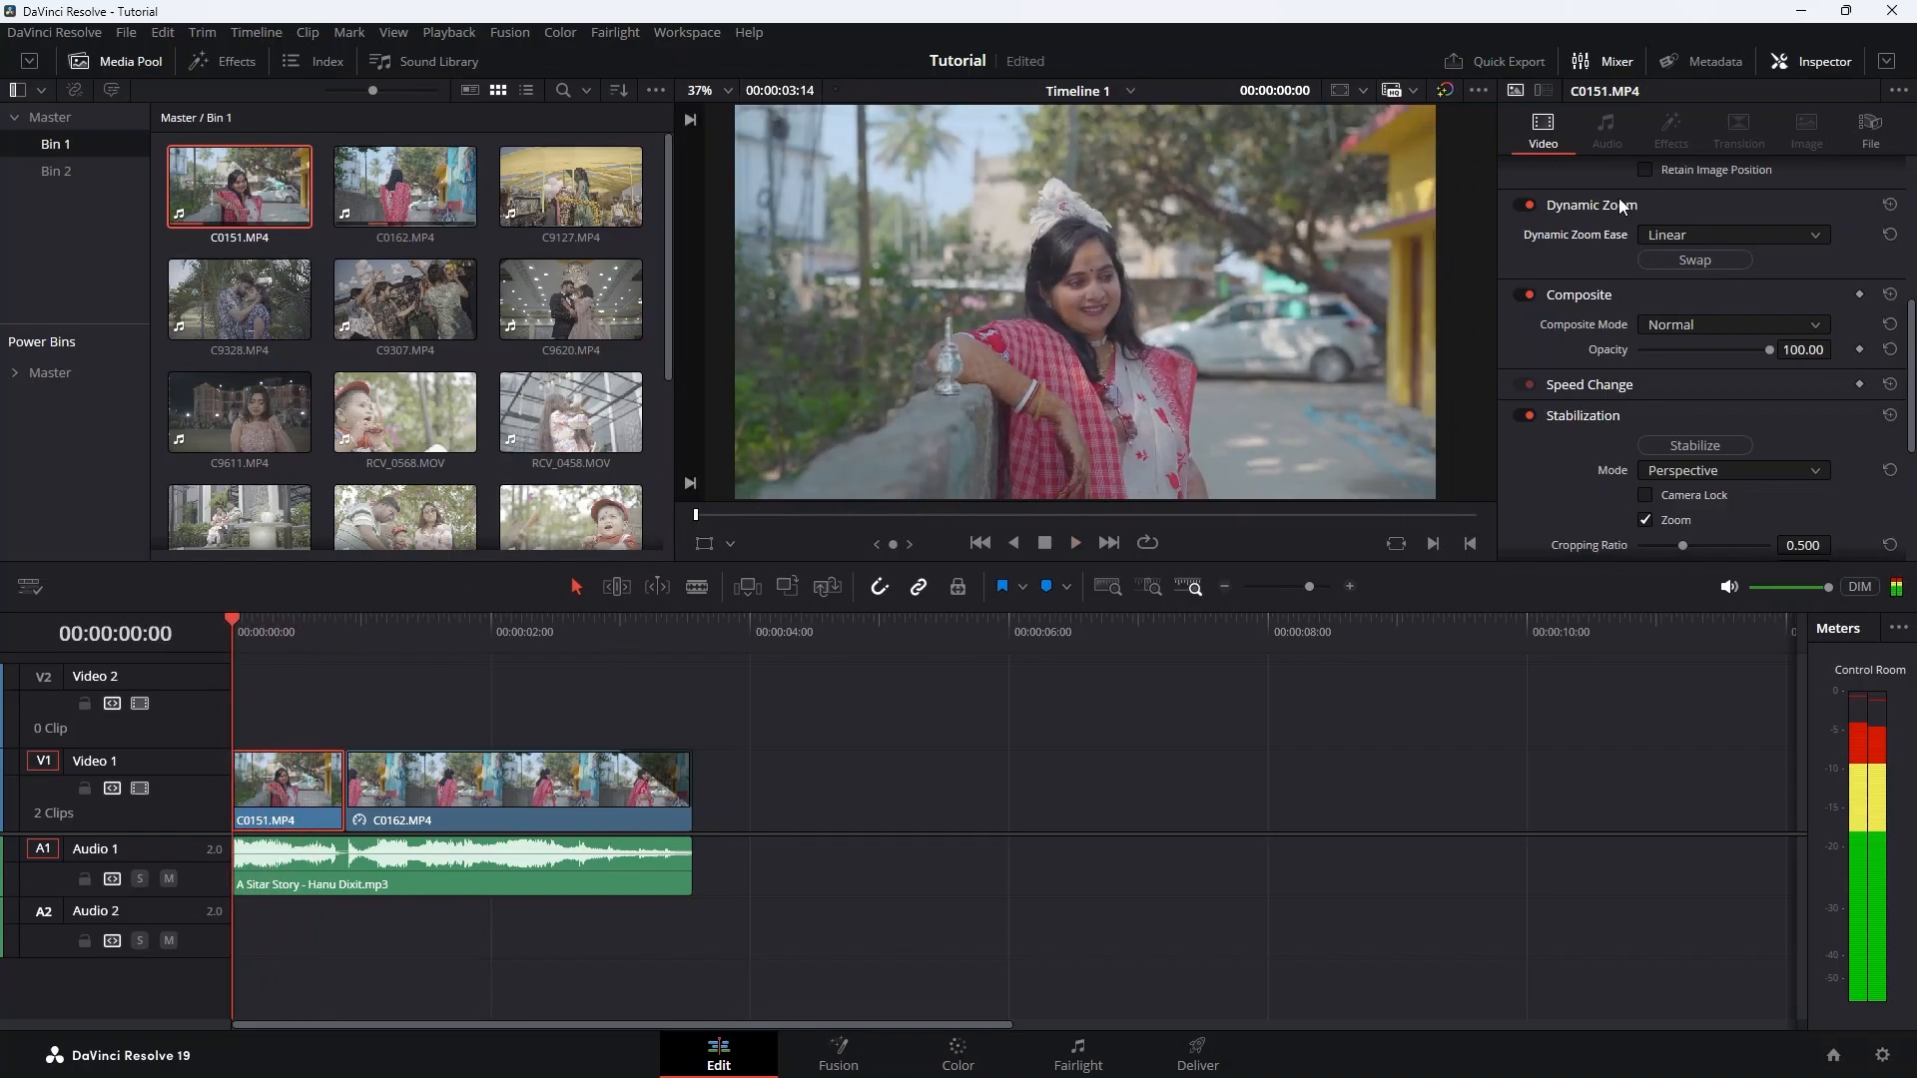
Step: Switch Dynamic Zoom back off and leave Composite Mode at Normal
click(1525, 206)
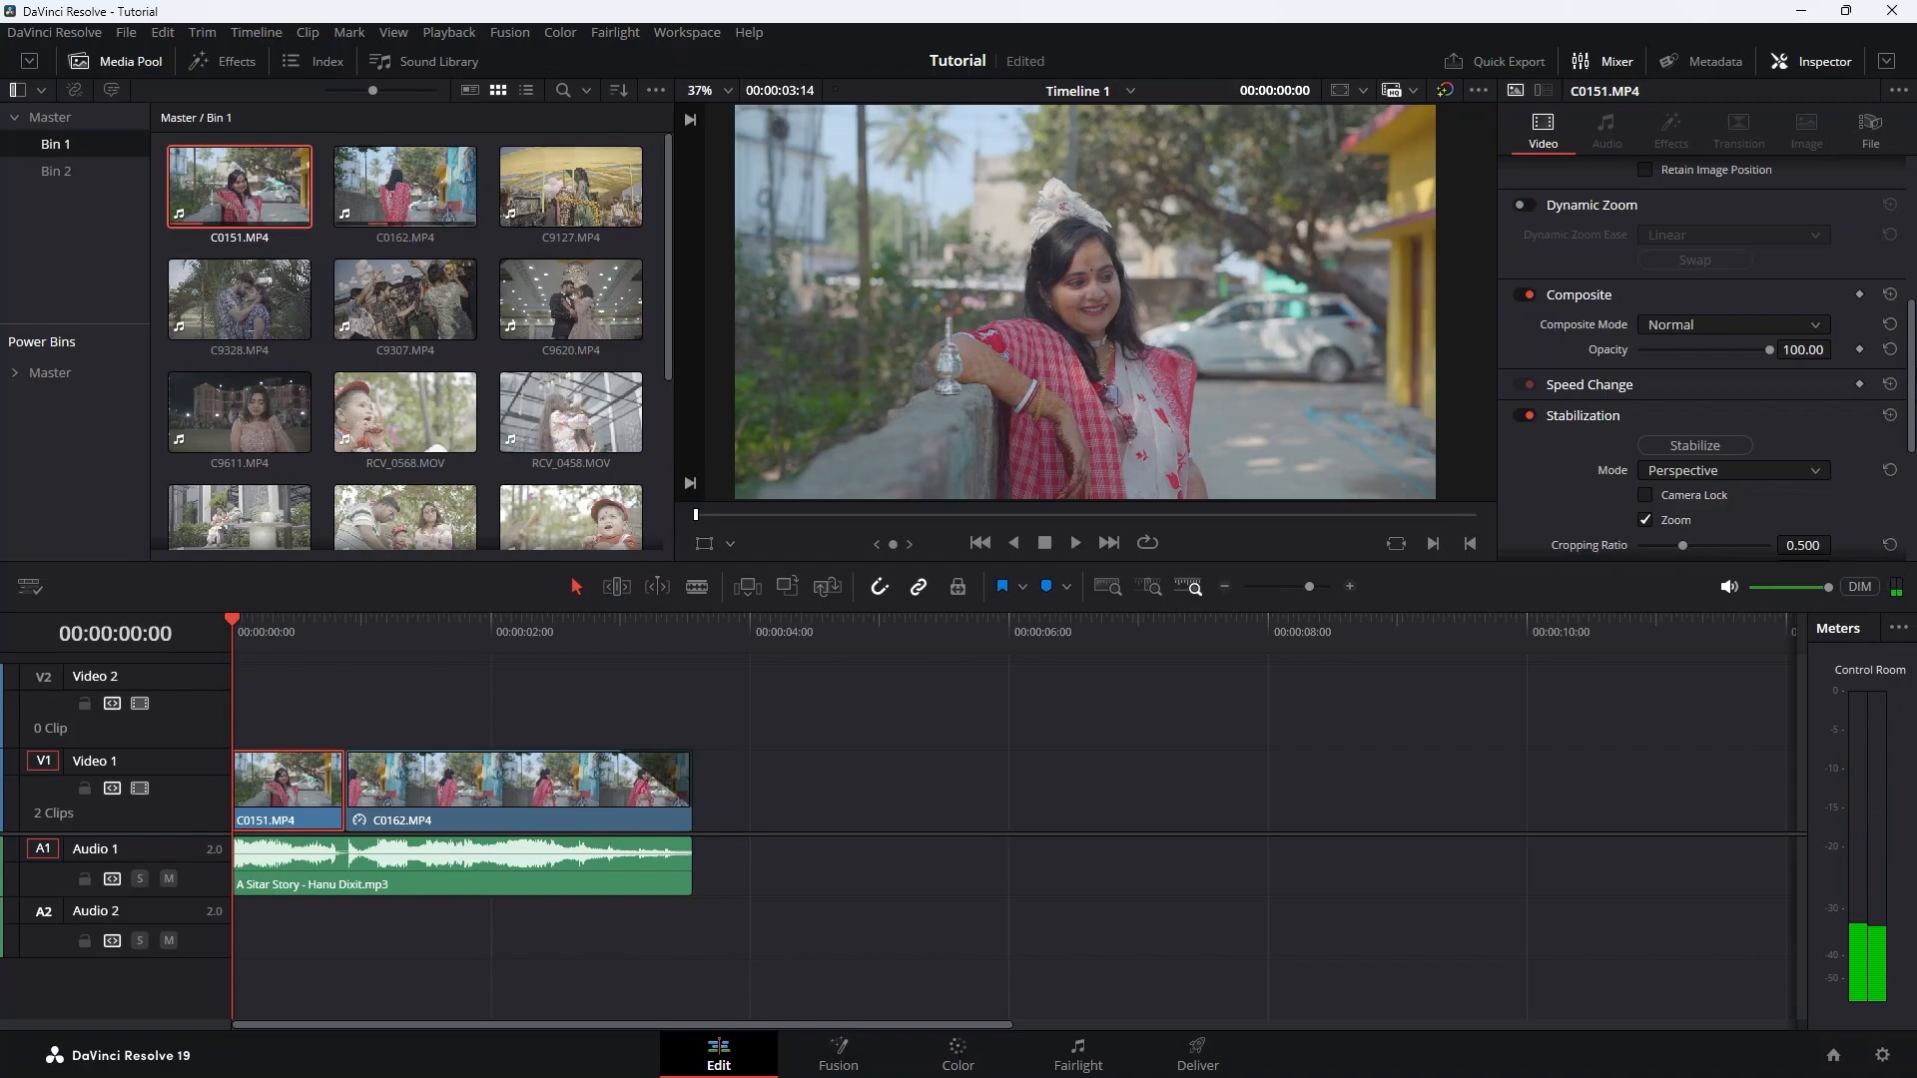
scroll(1698, 349, down, 2)
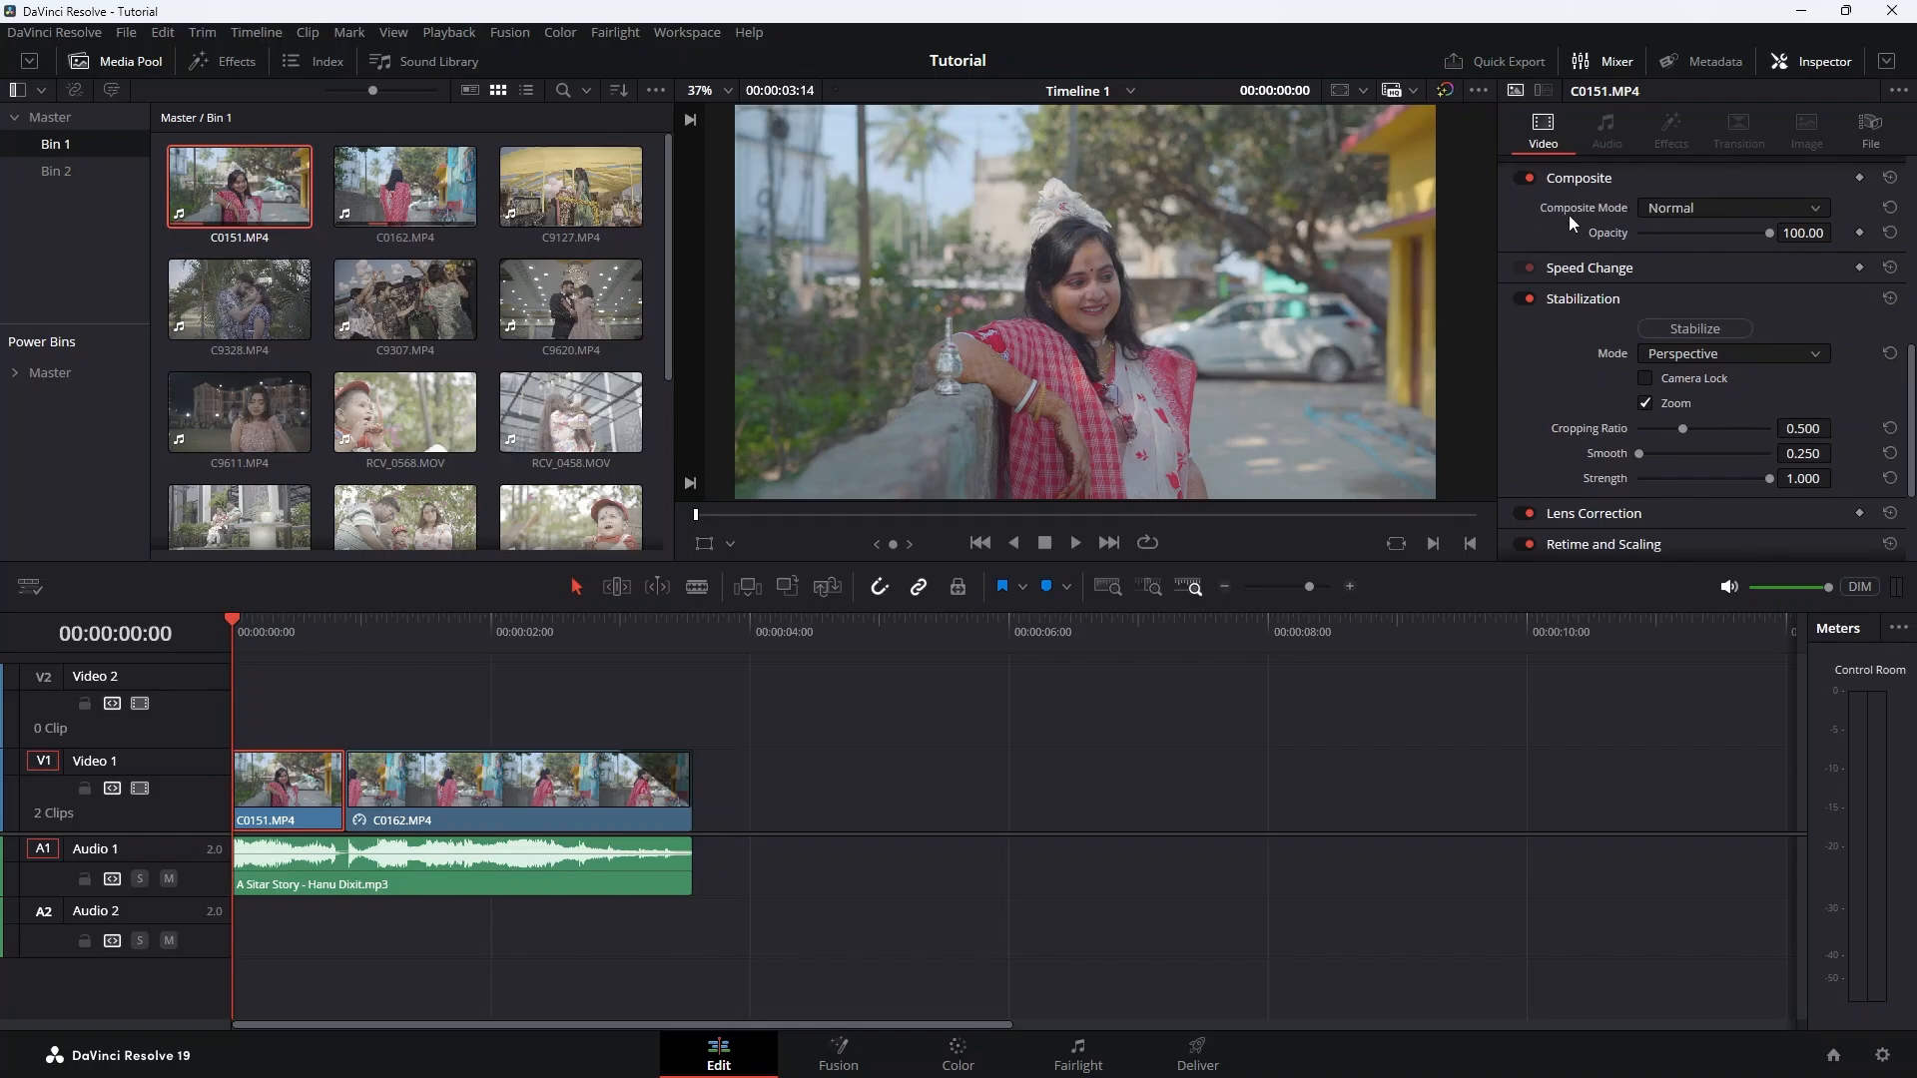
click(1681, 209)
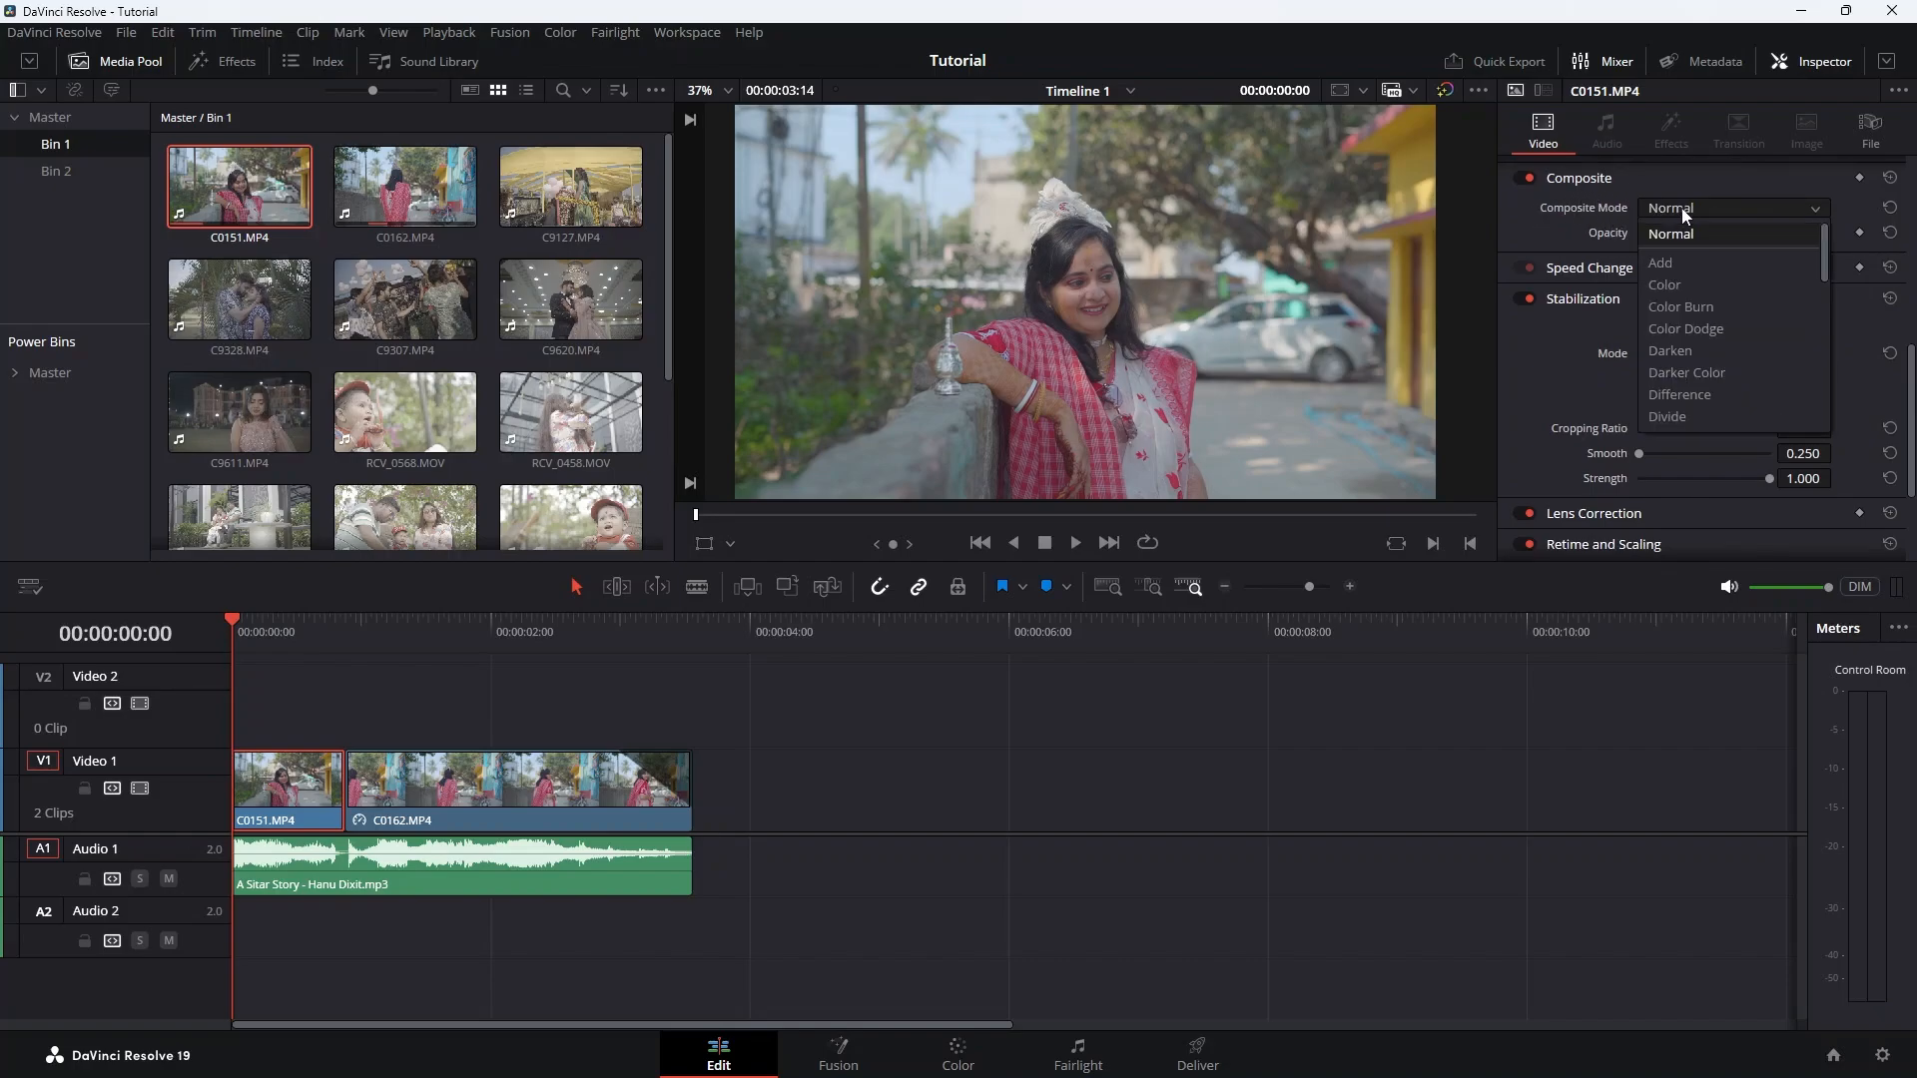
click(1682, 209)
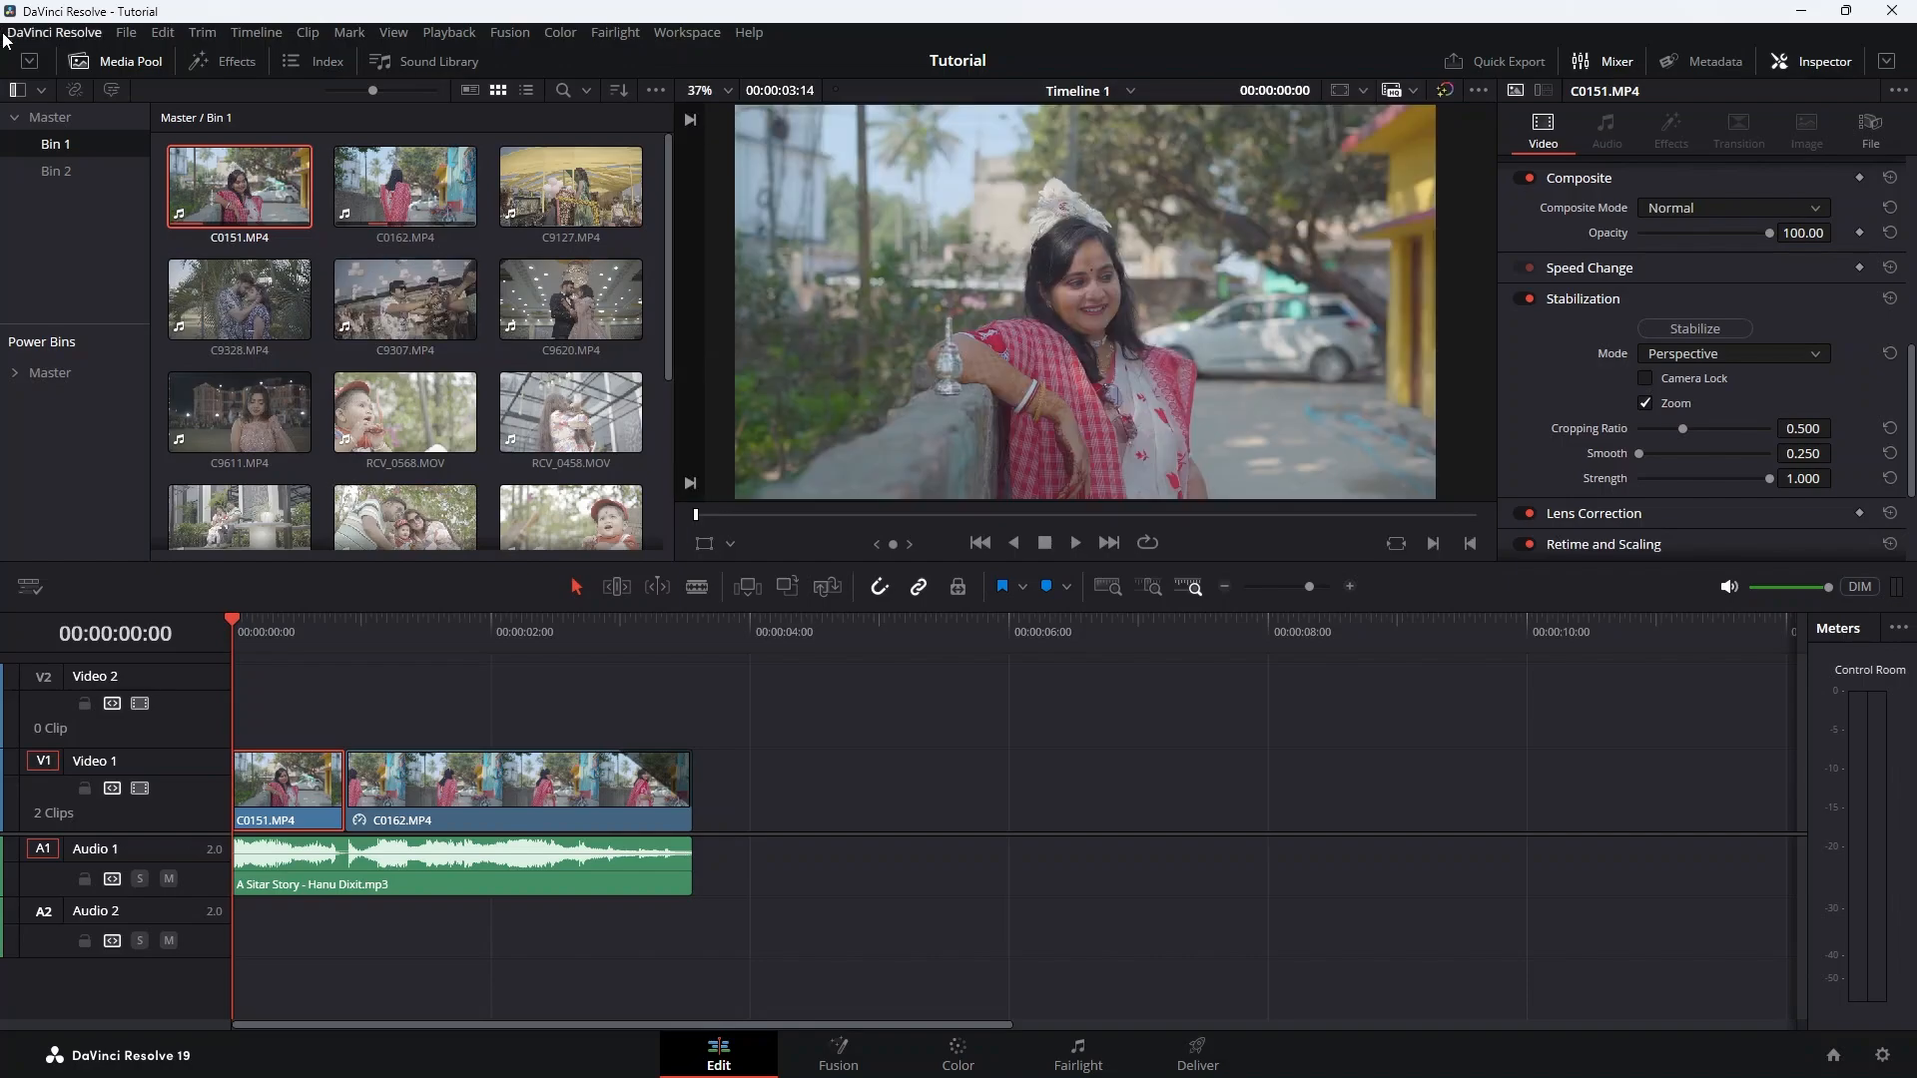
Step: Place 1.mov from the Overlay folder at the start of Video 2 and play it
click(49, 372)
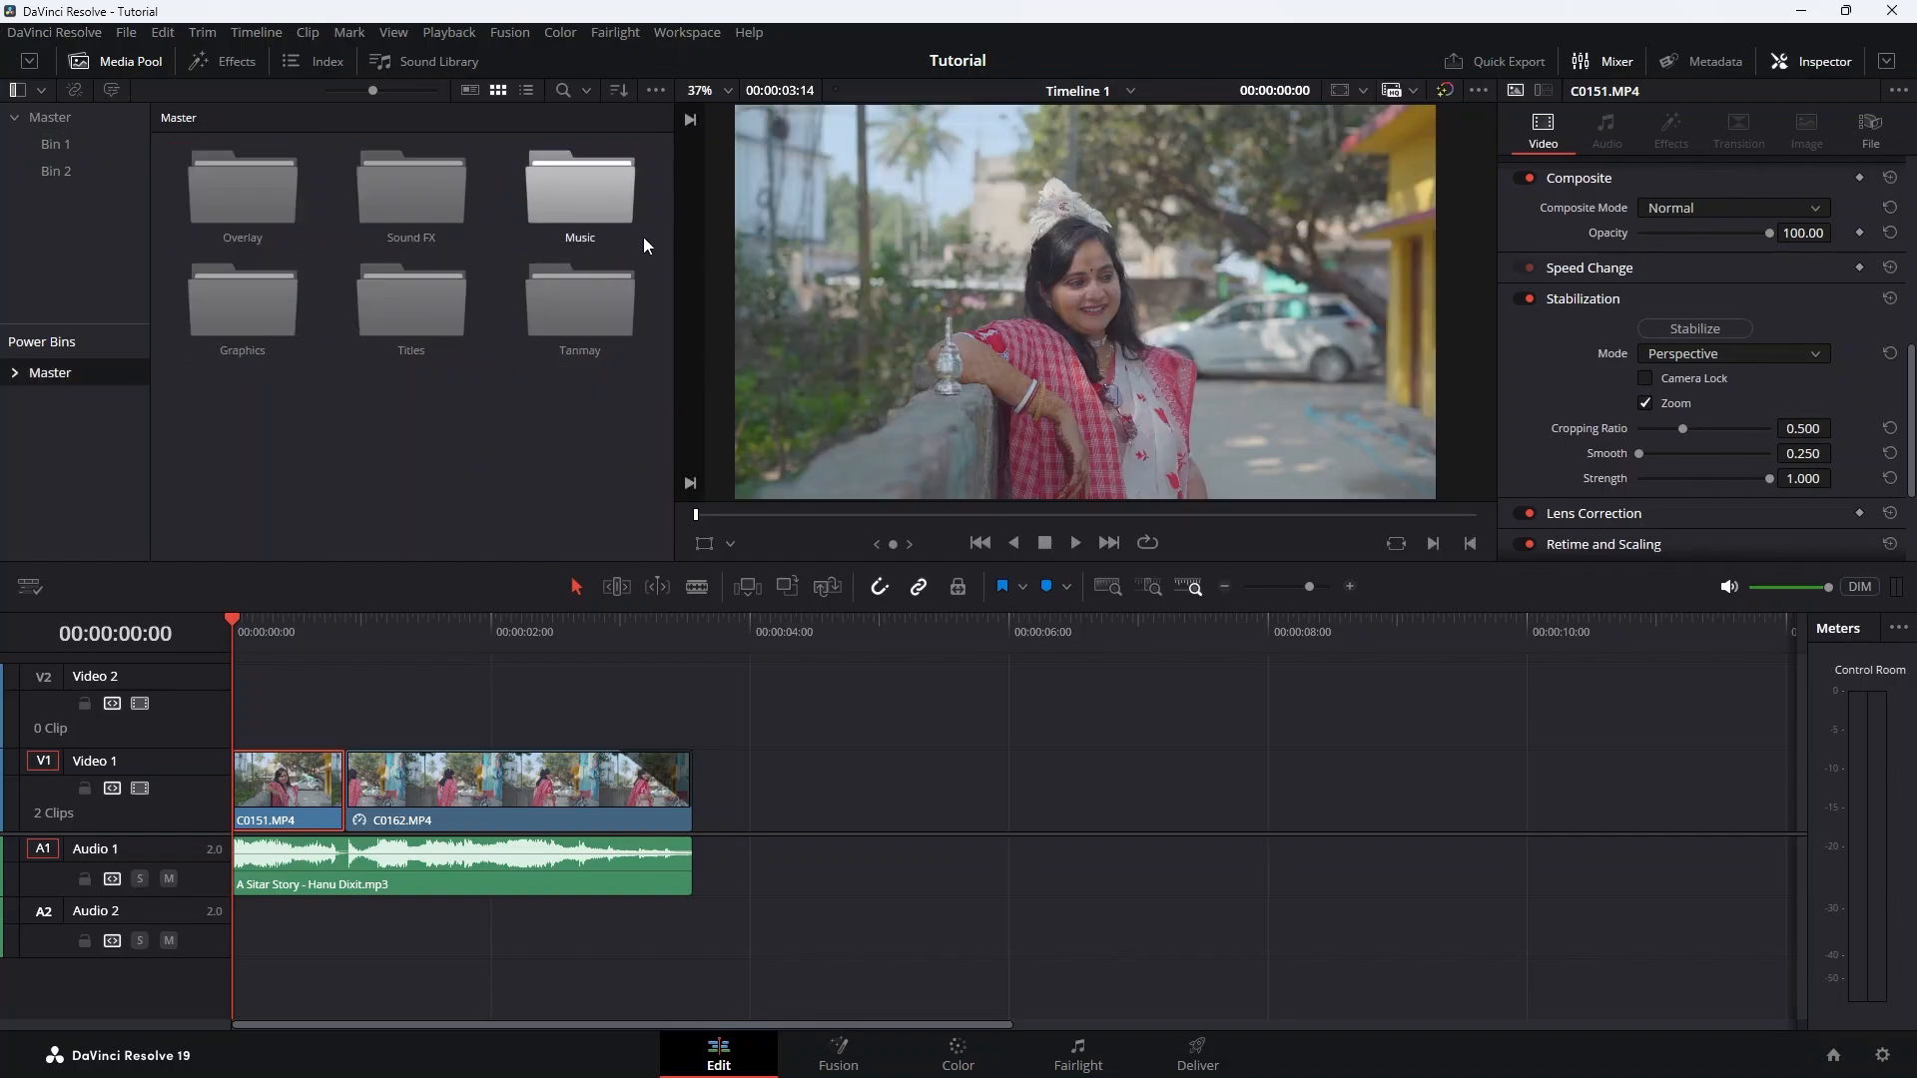
double_click(276, 184)
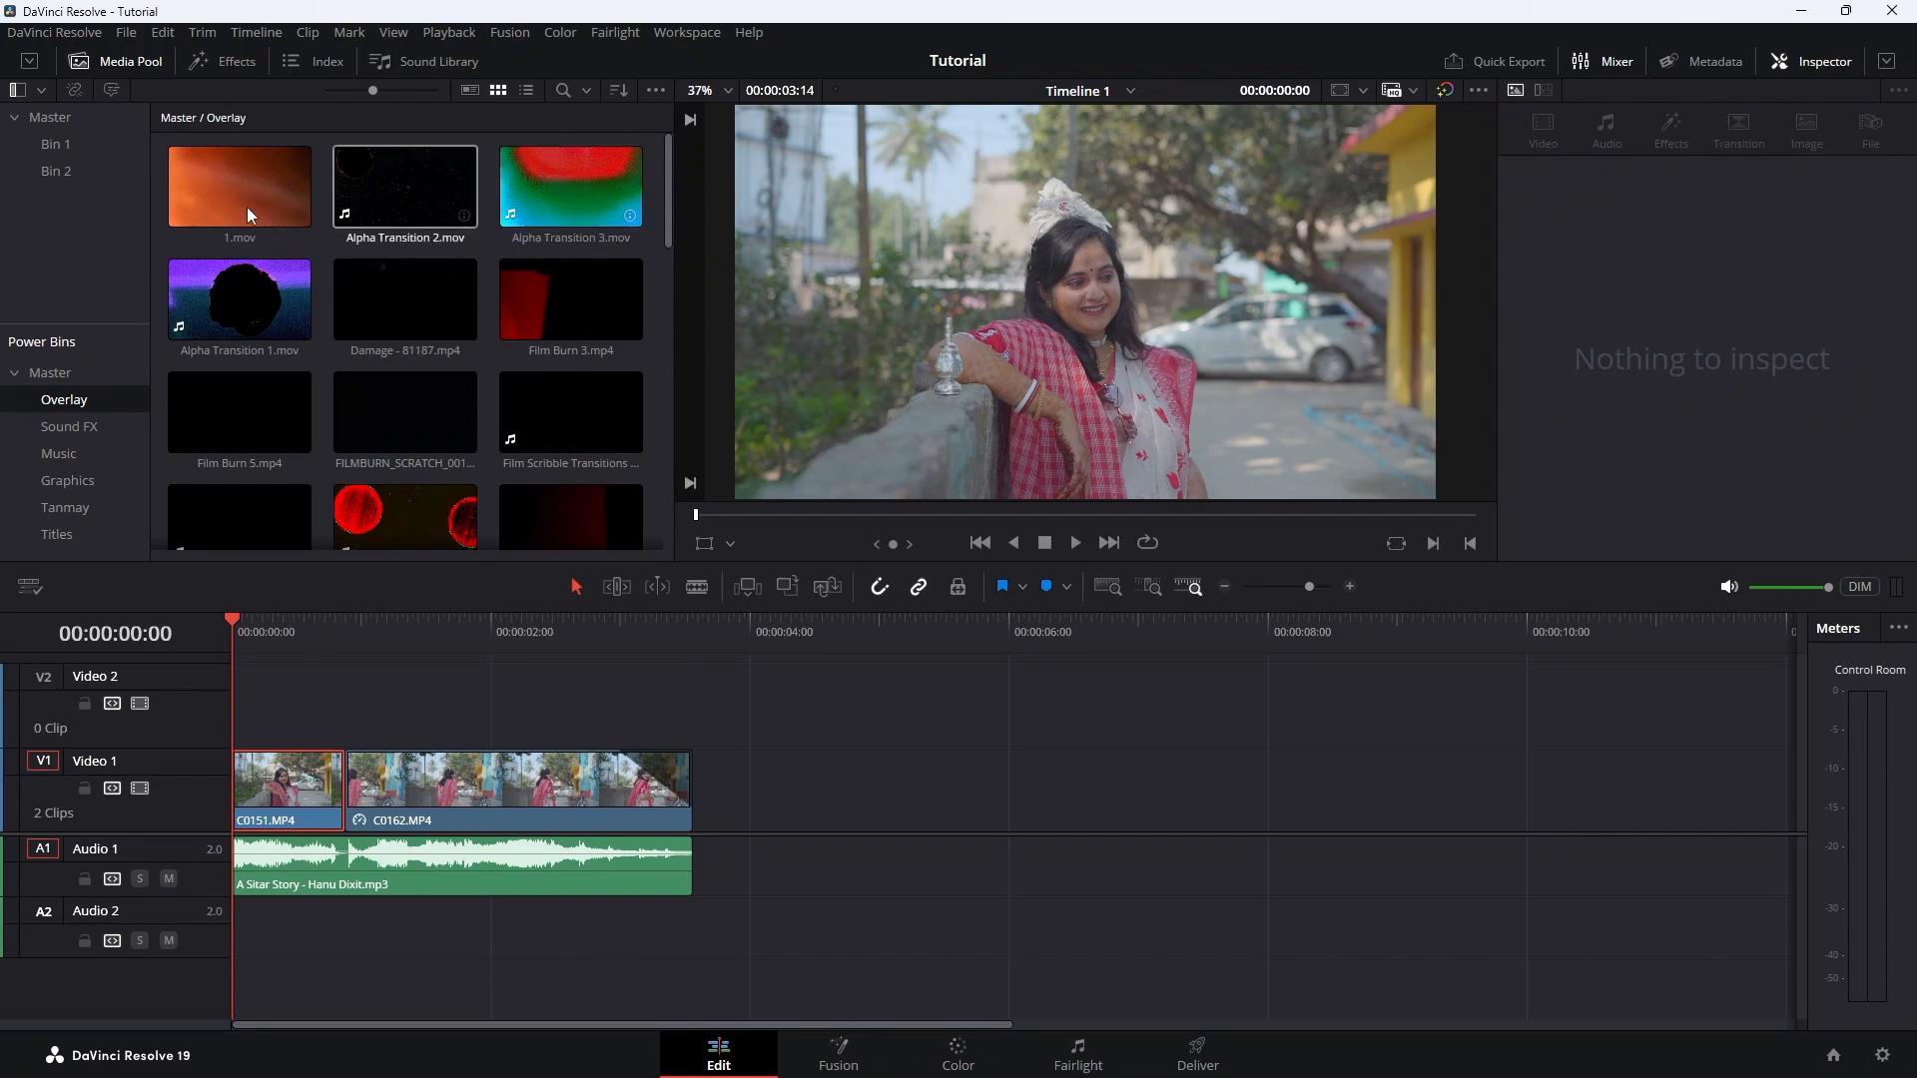
click(210, 190)
drag(211, 189, 240, 734)
drag(293, 631, 214, 615)
click(322, 721)
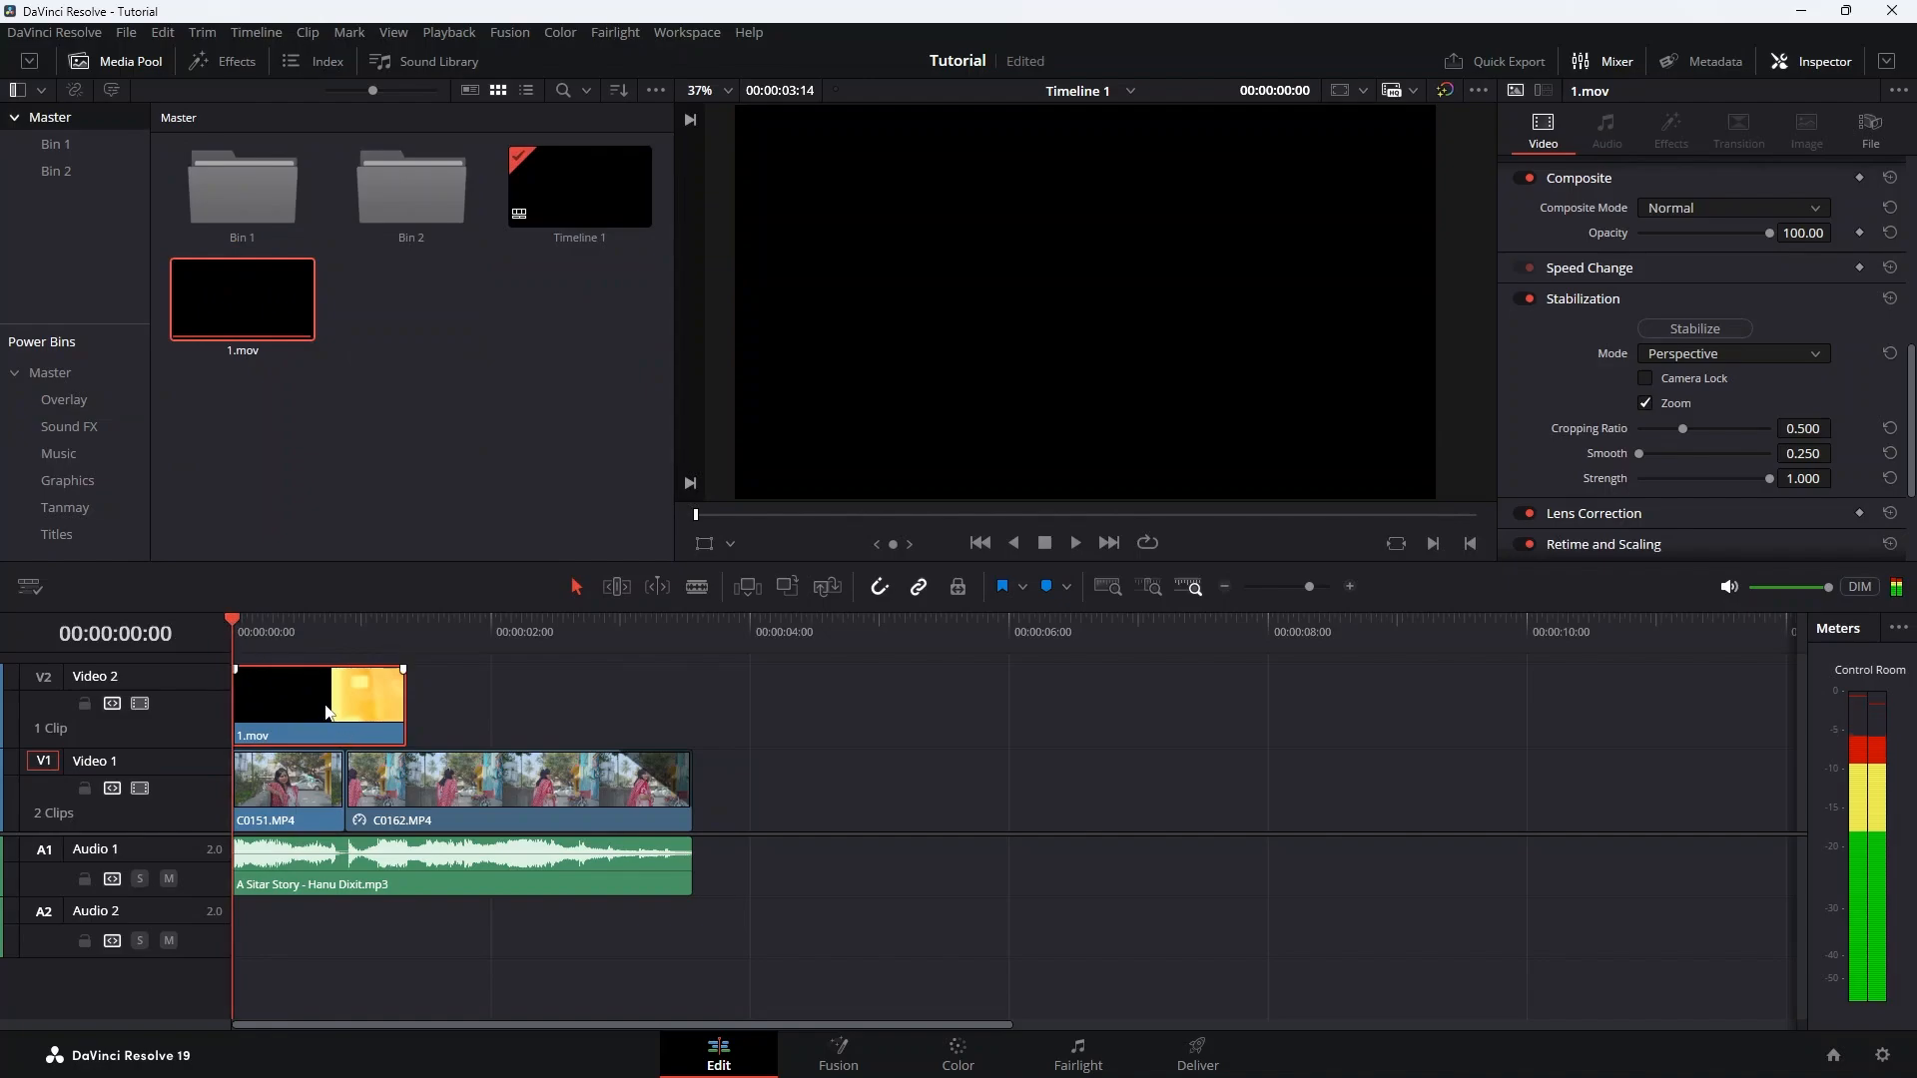
key(space)
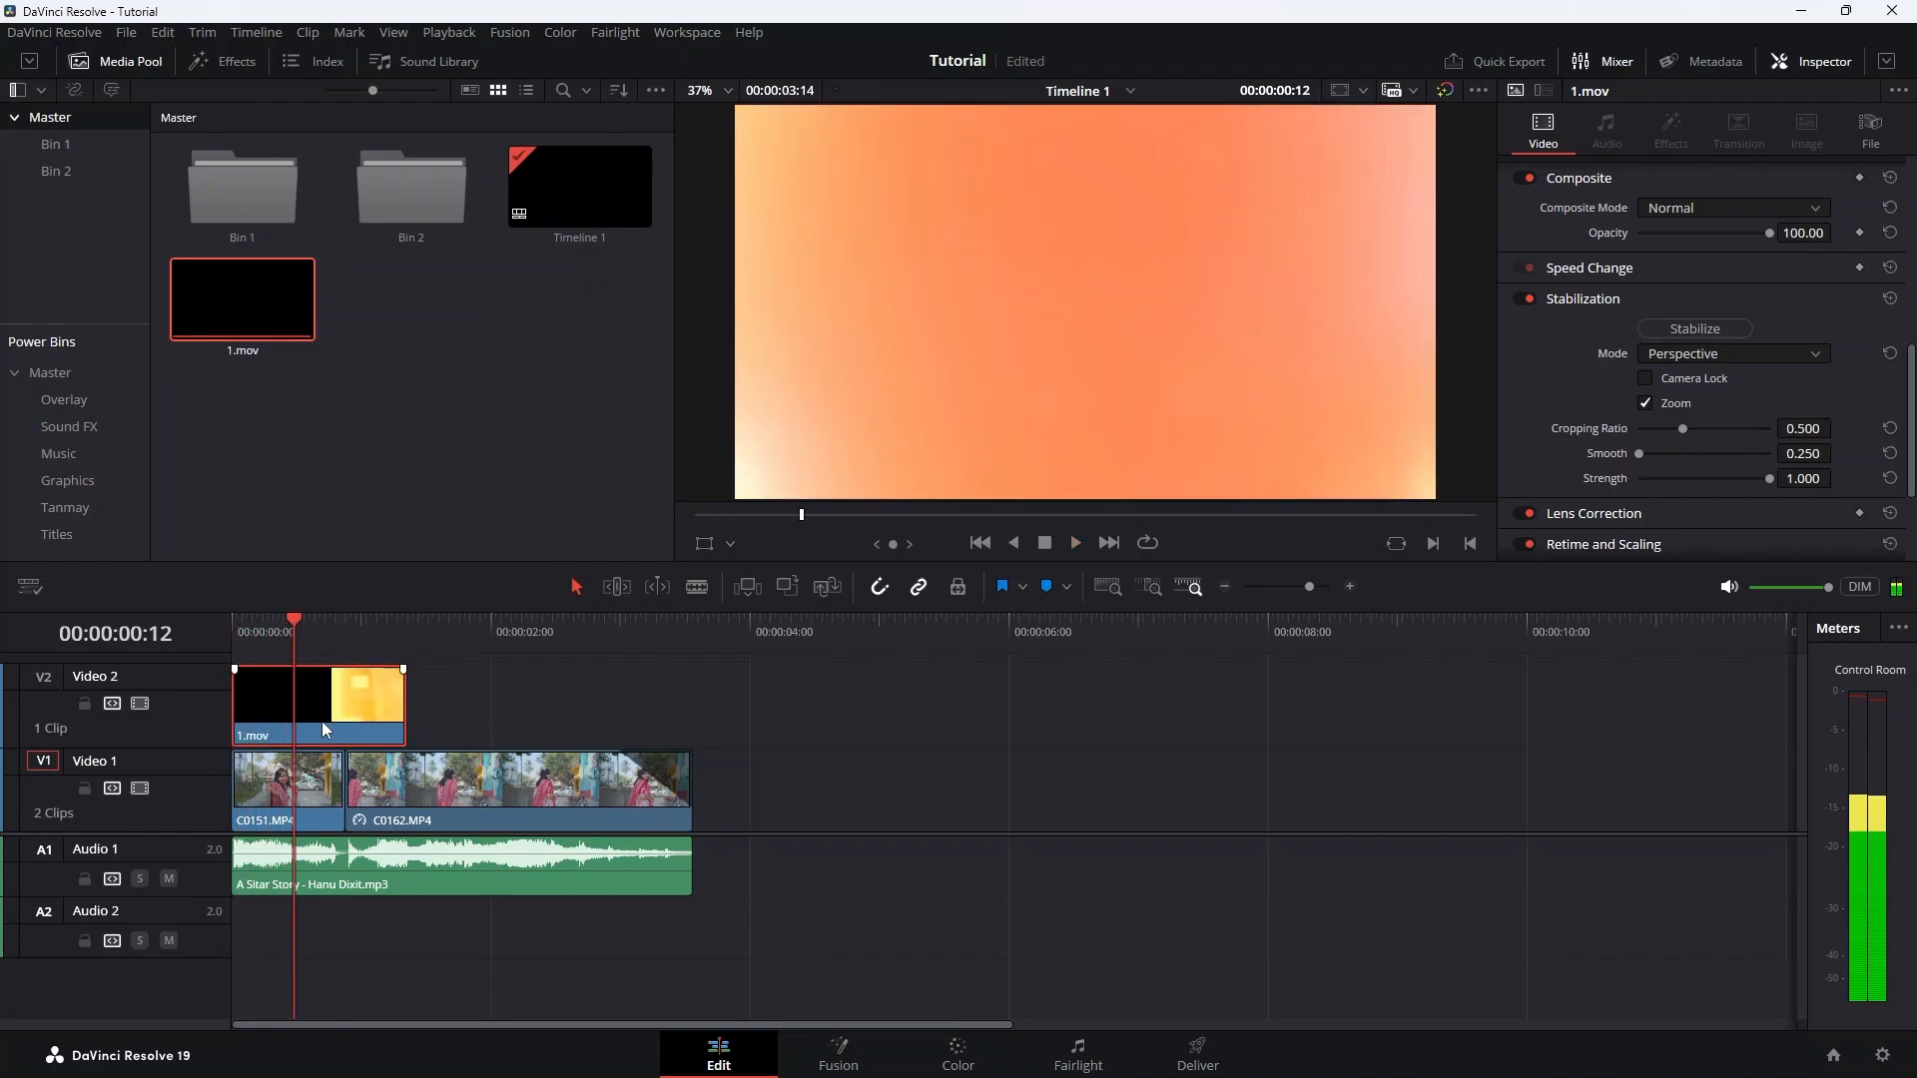
Step: Set the overlay's Composite Mode to Screen and scrub to preview the blend
click(1688, 209)
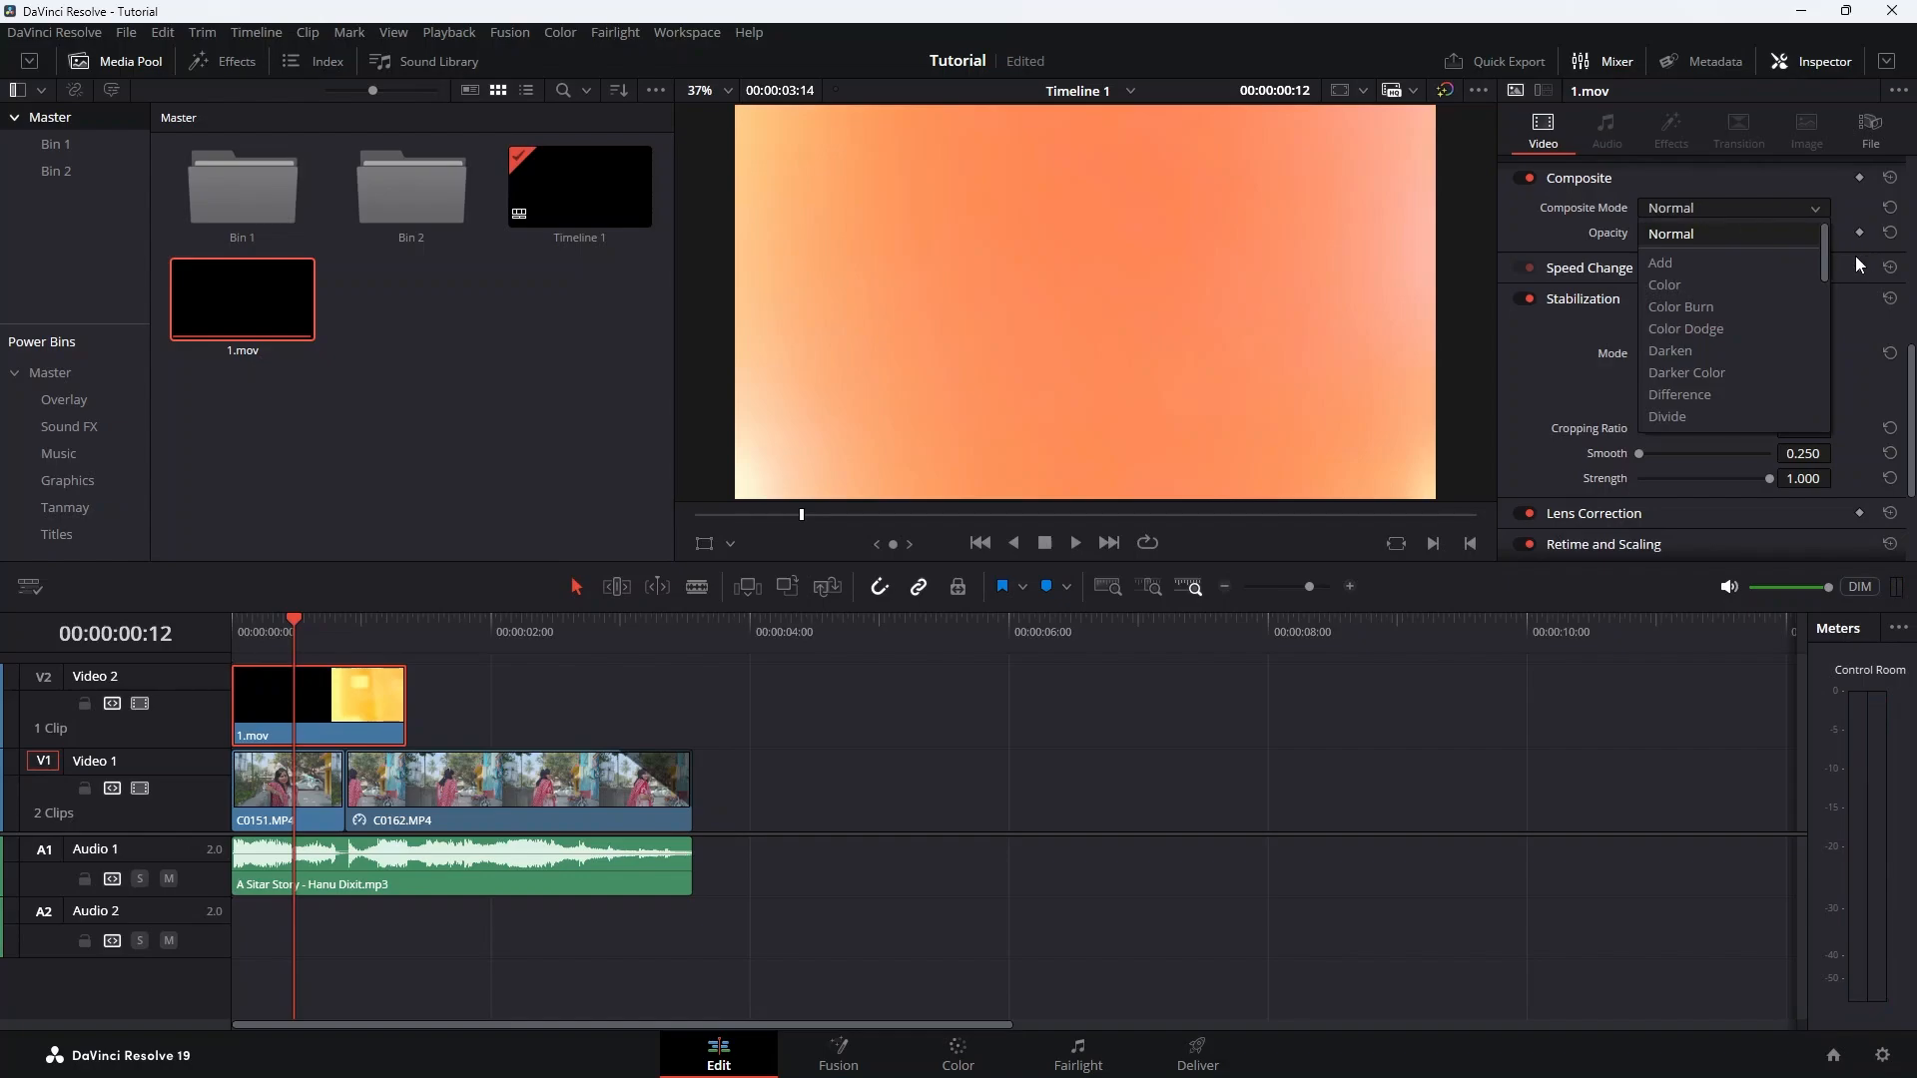
drag(1825, 249, 1805, 398)
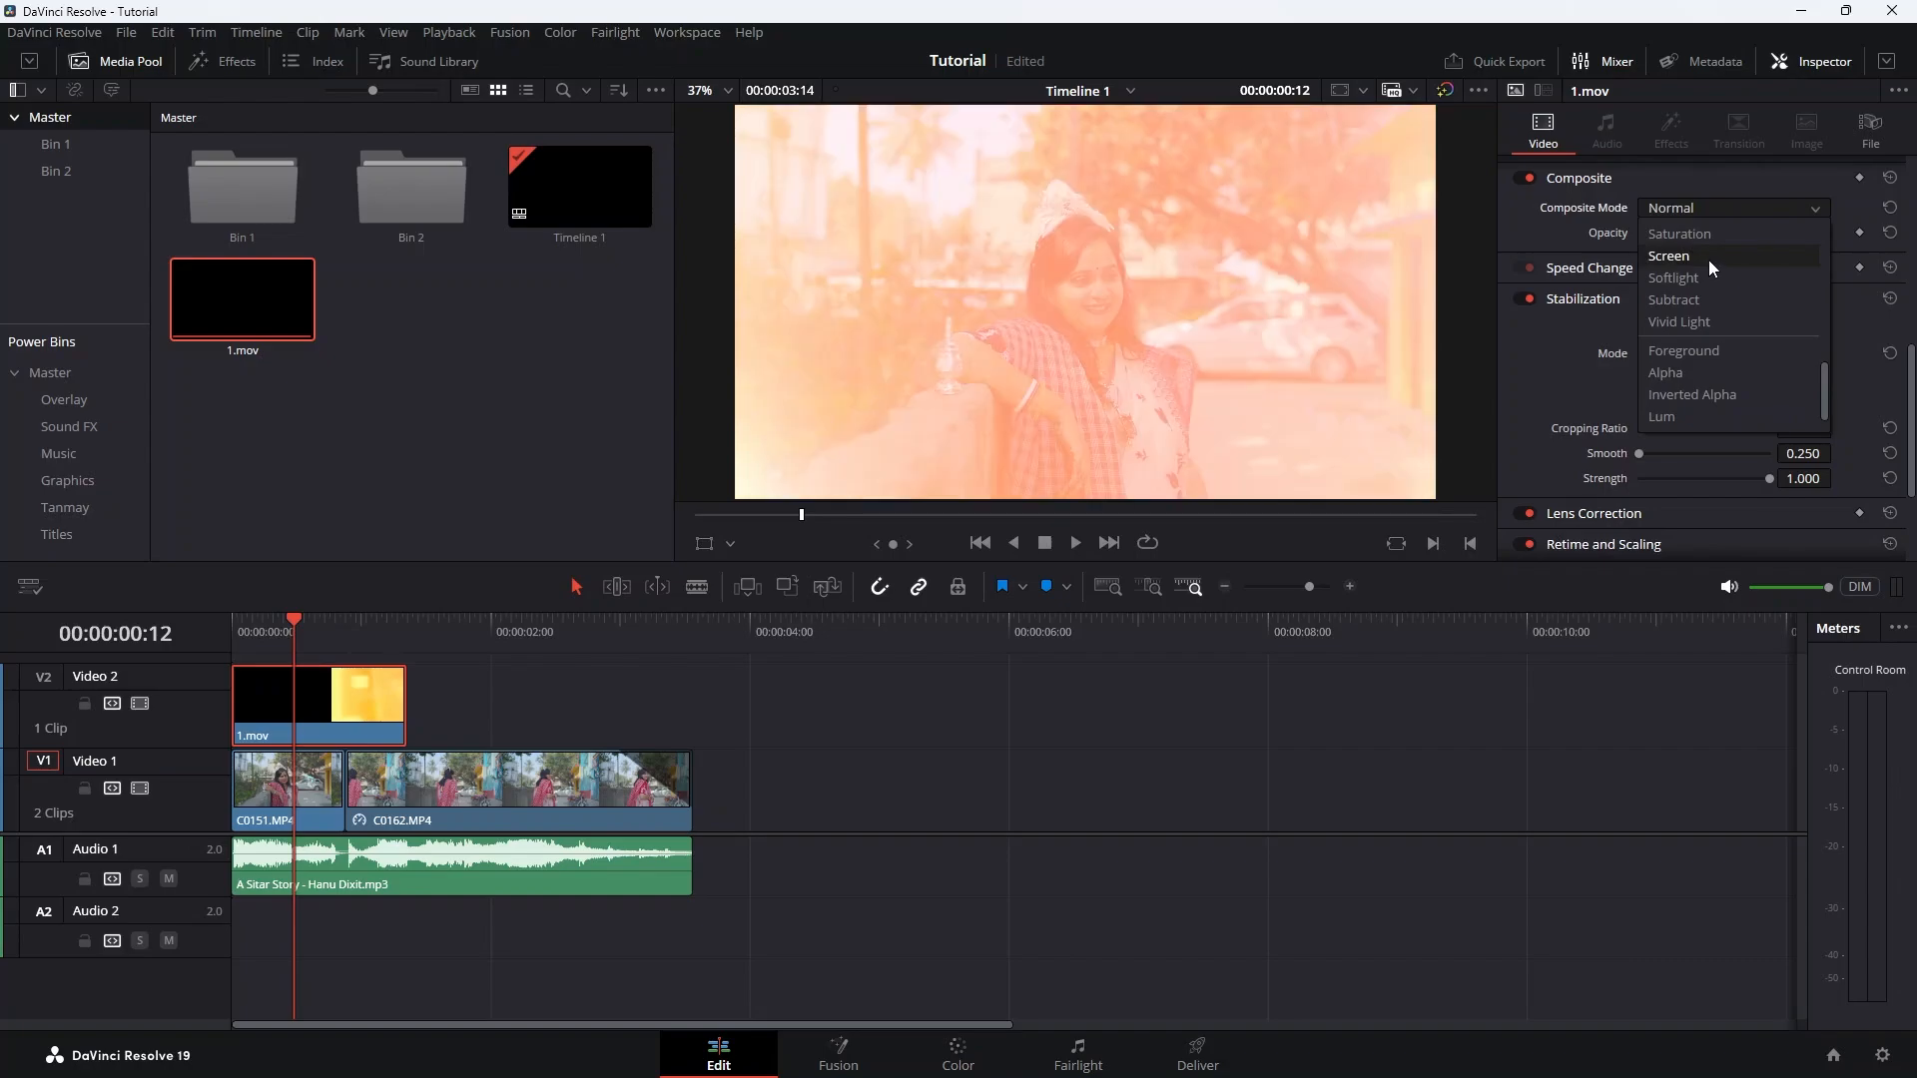
click(1709, 259)
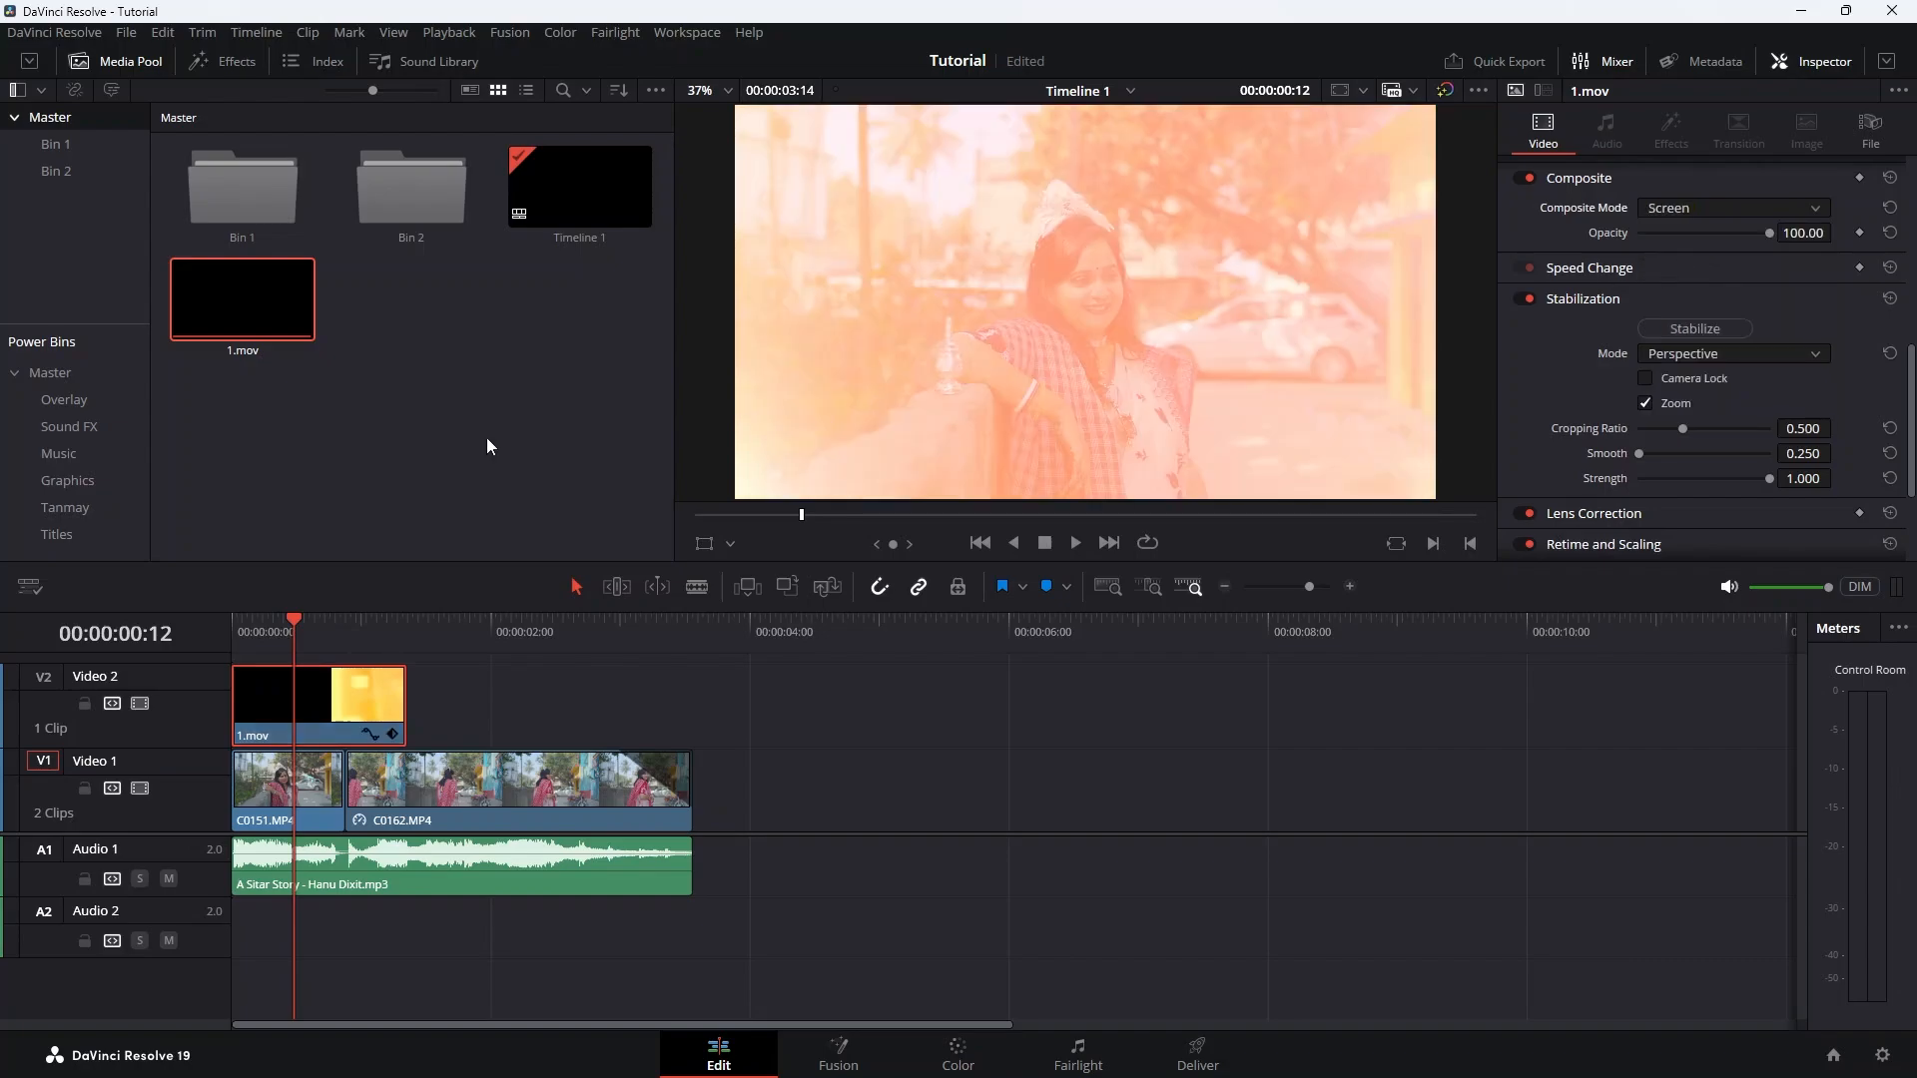
click(233, 631)
drag(232, 629, 289, 611)
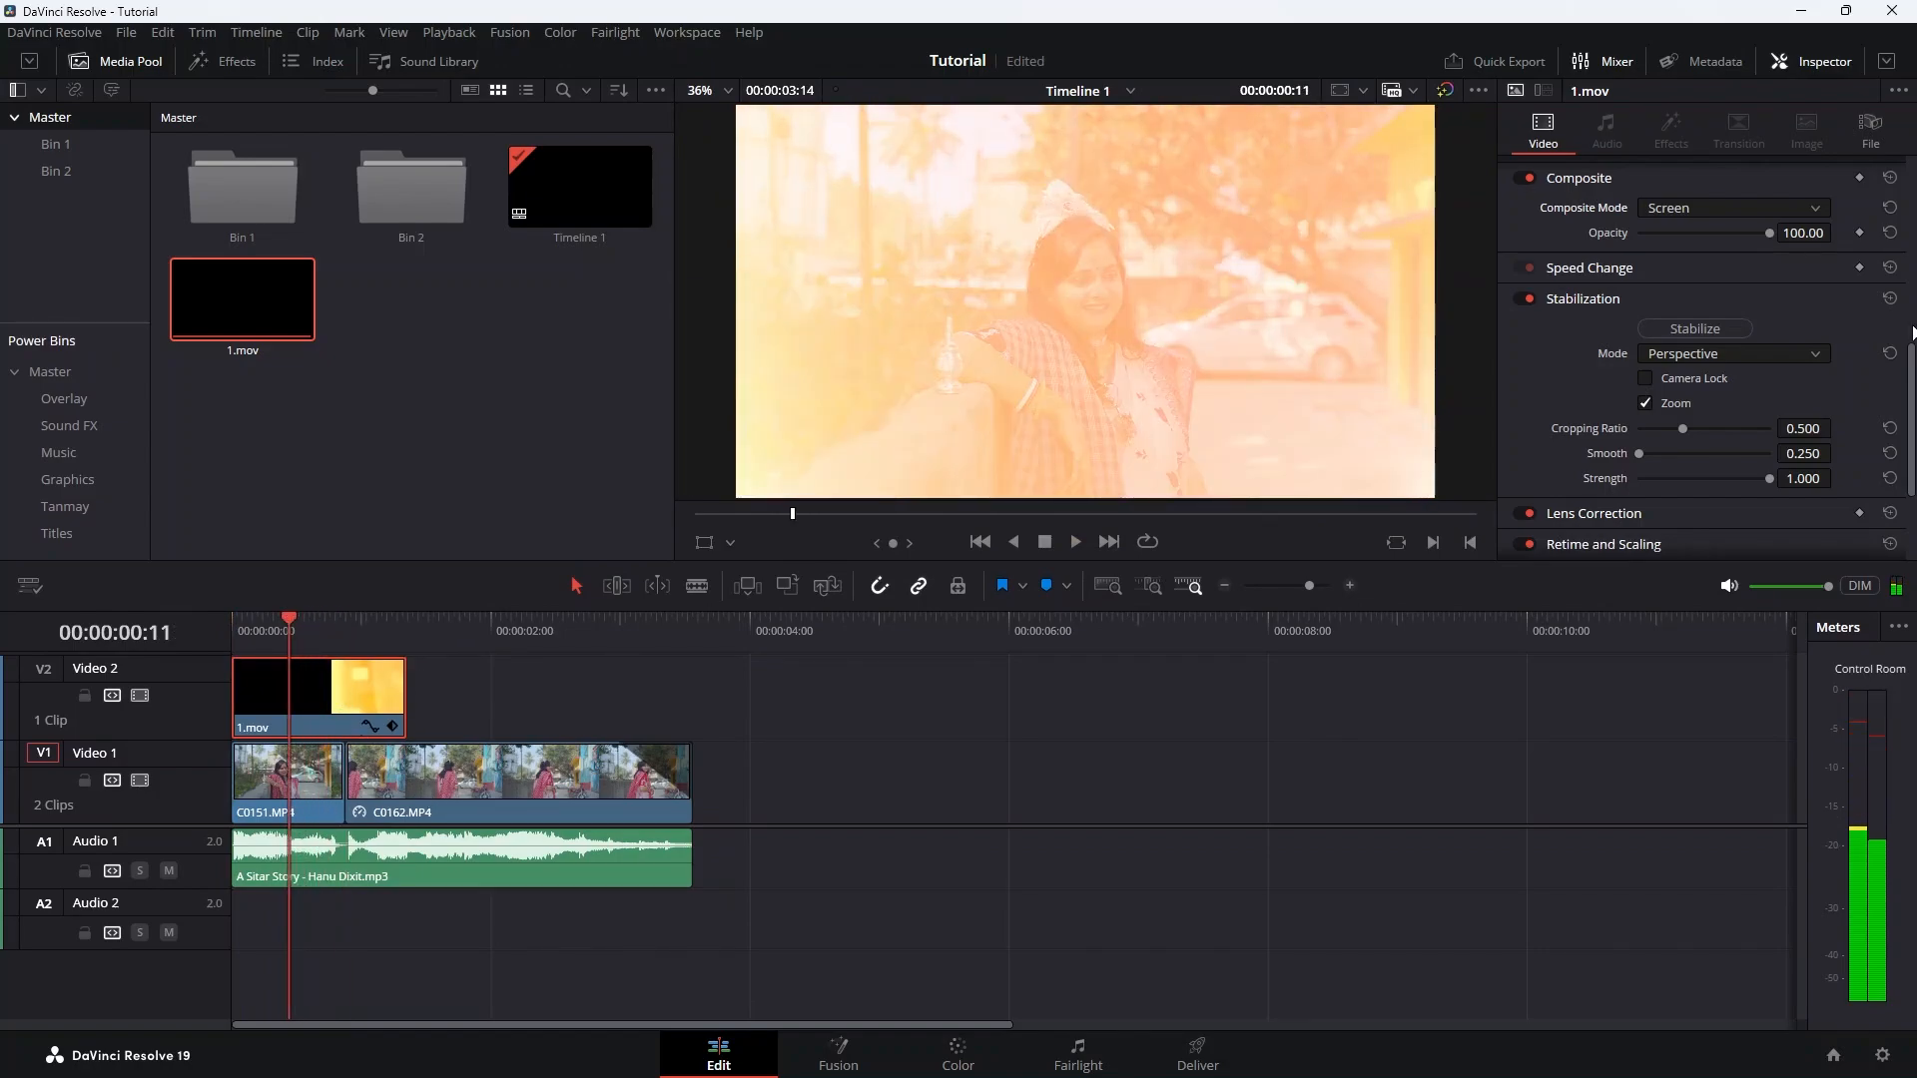
Step: Delete the 1.mov overlay from Video 2 and move the playhead back near the start
key(Delete)
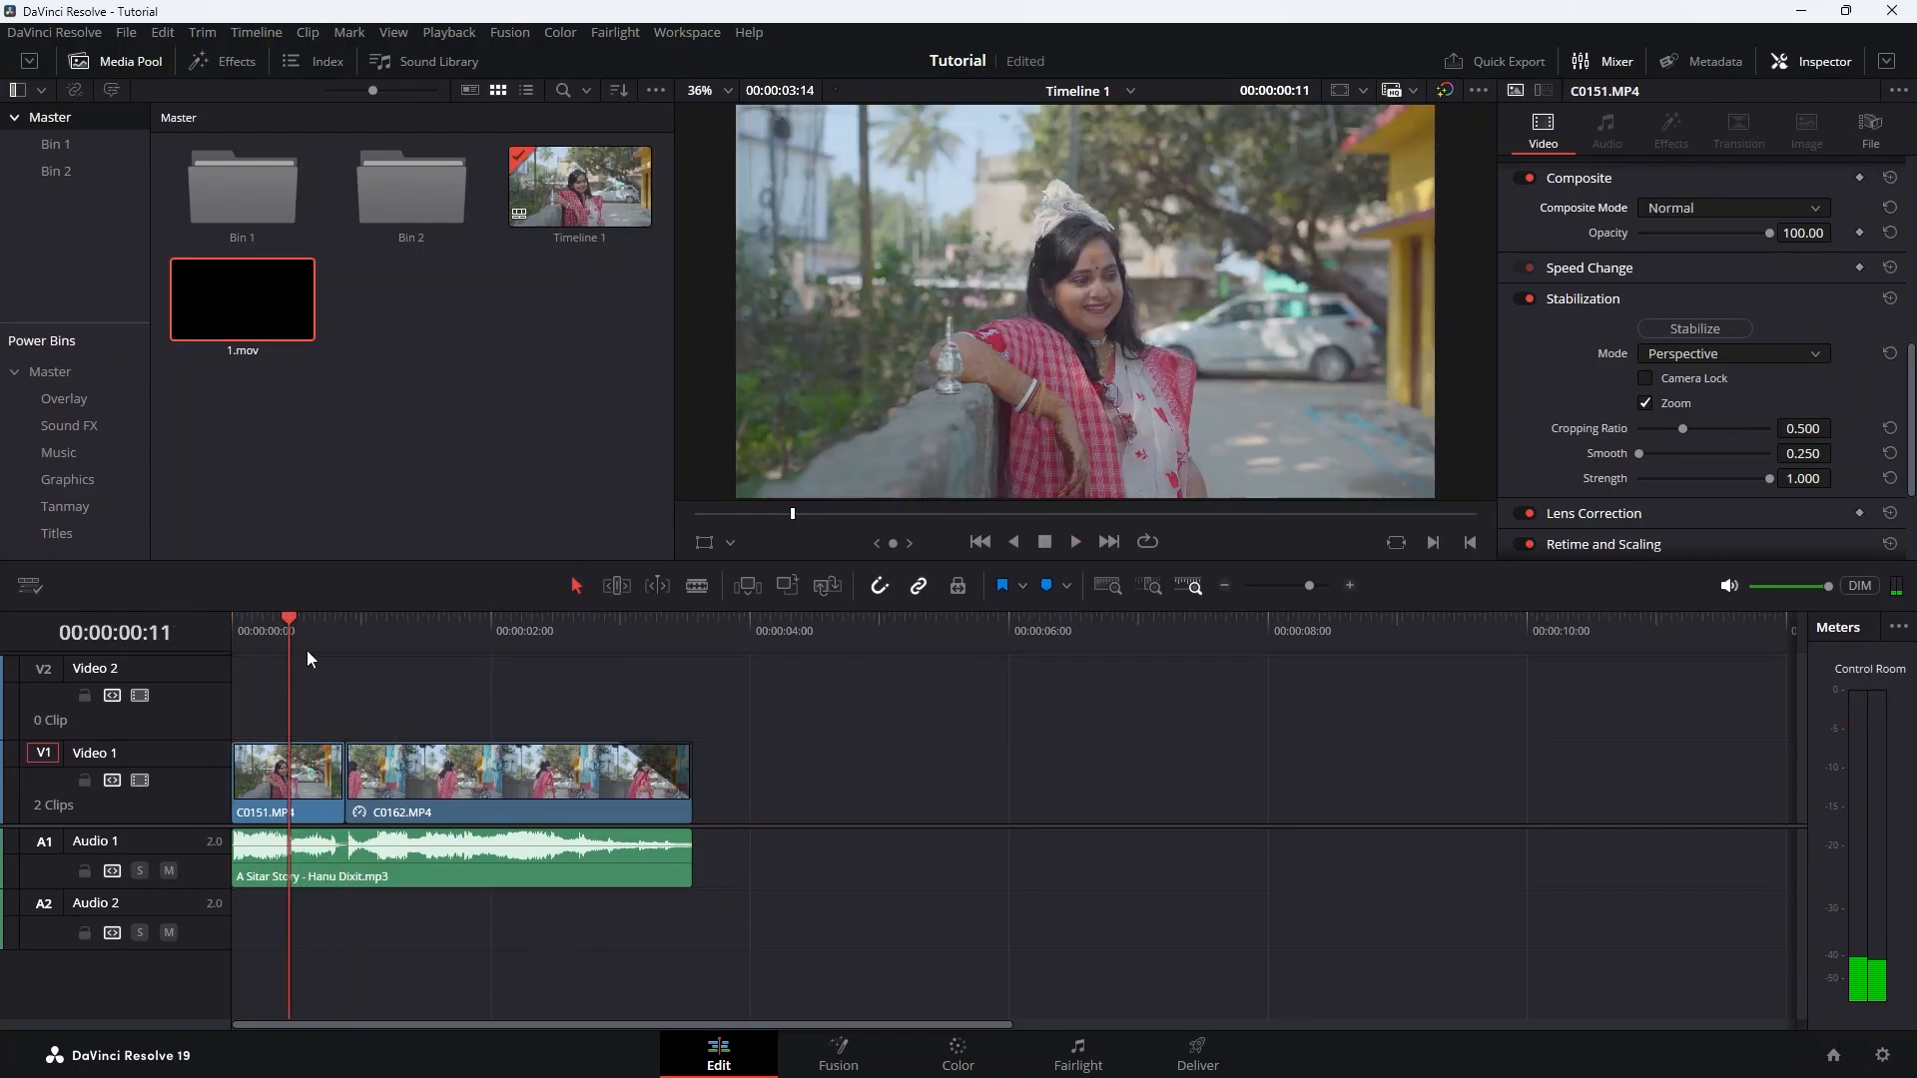
click(99, 149)
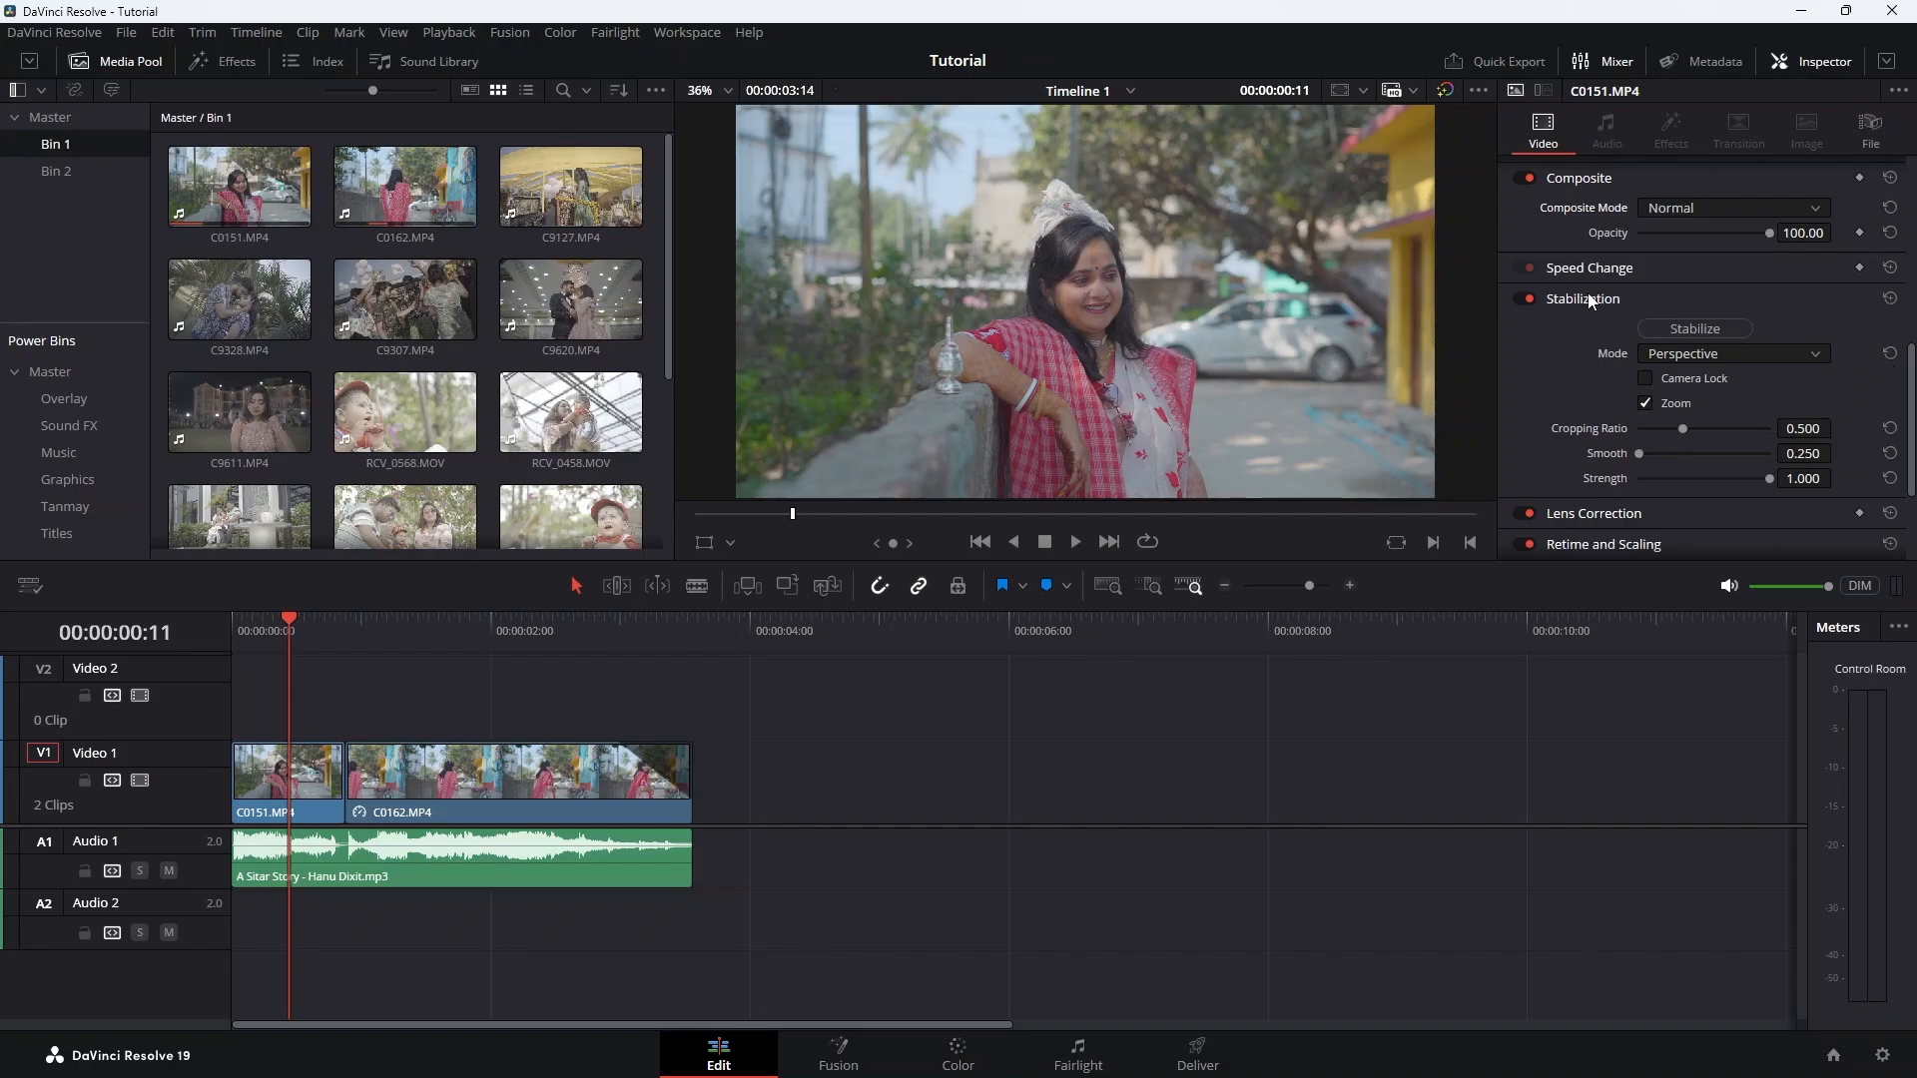
mouse_move(284, 622)
mouse_down()
mouse_move(201, 624)
mouse_move(285, 632)
mouse_up()
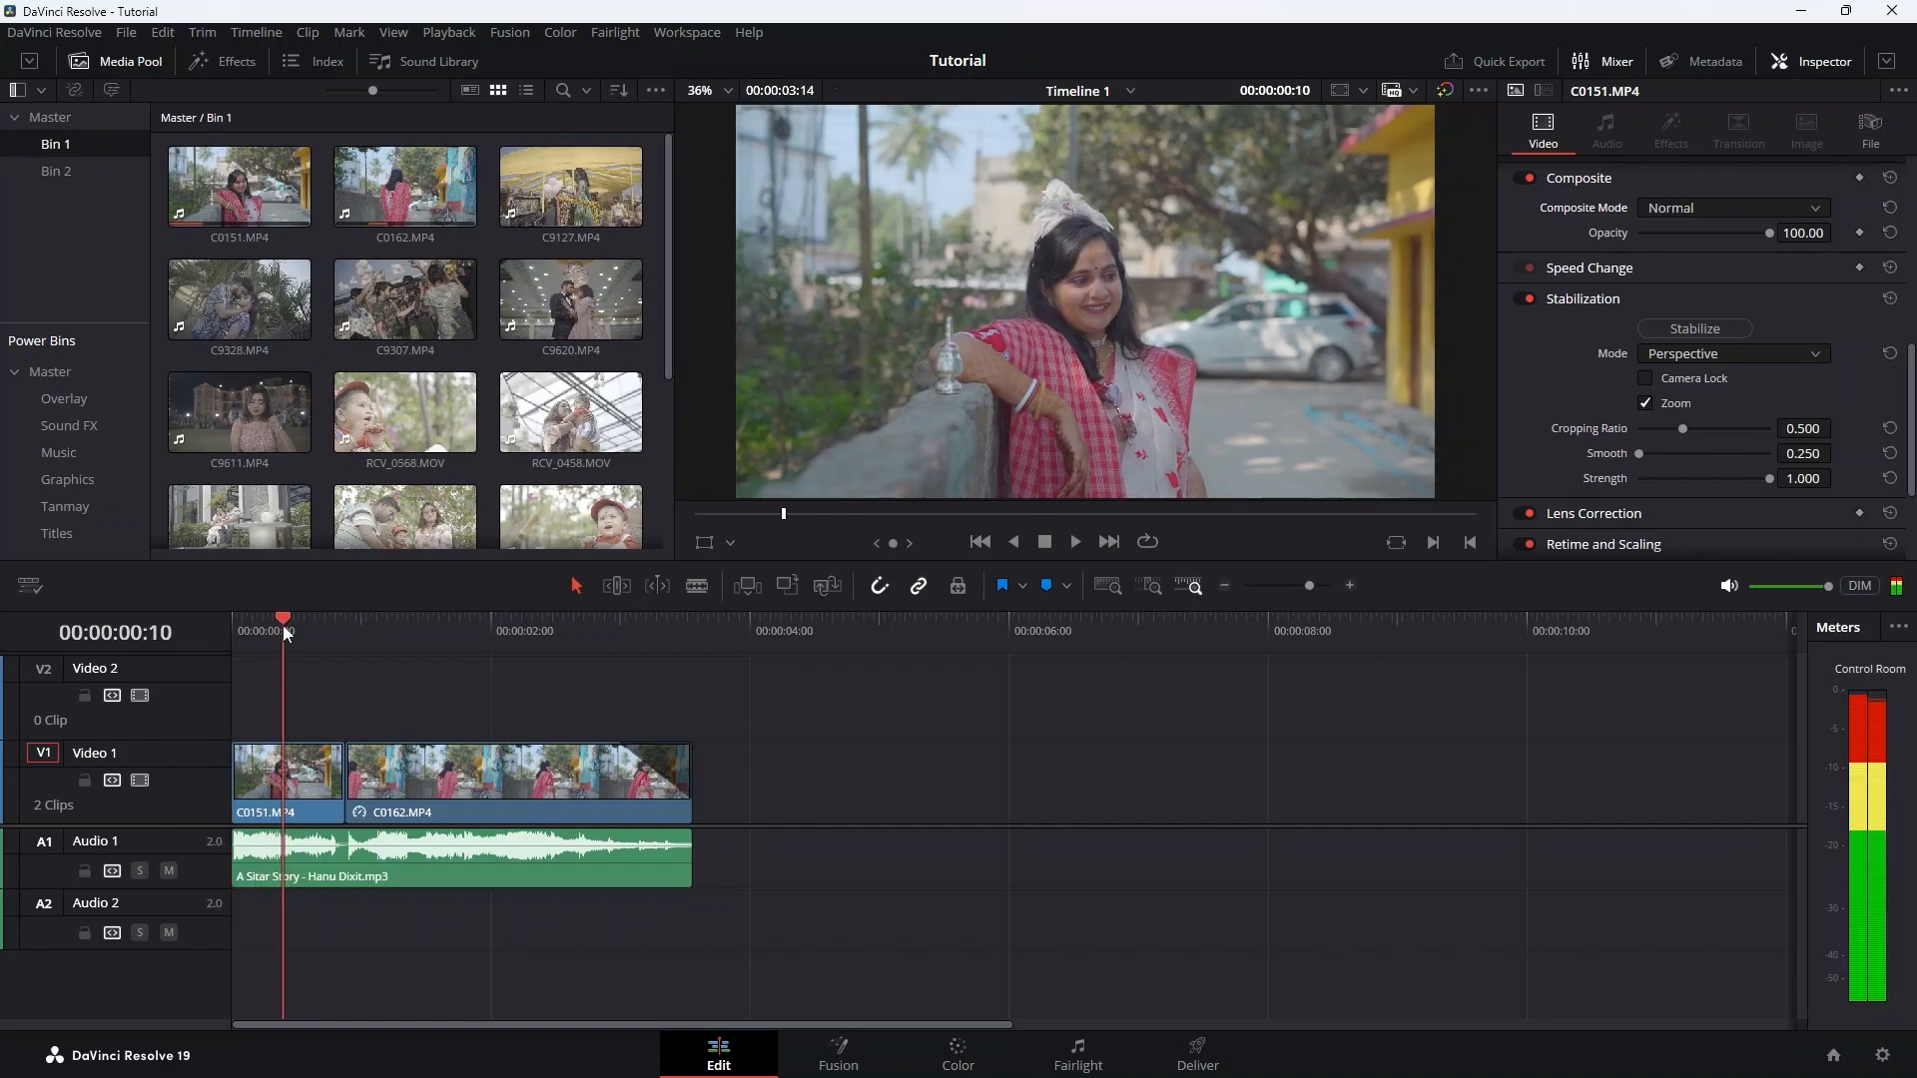
Step: Run the Stabilize analysis on C0151.MP4 and scrub through it to check the result
click(292, 785)
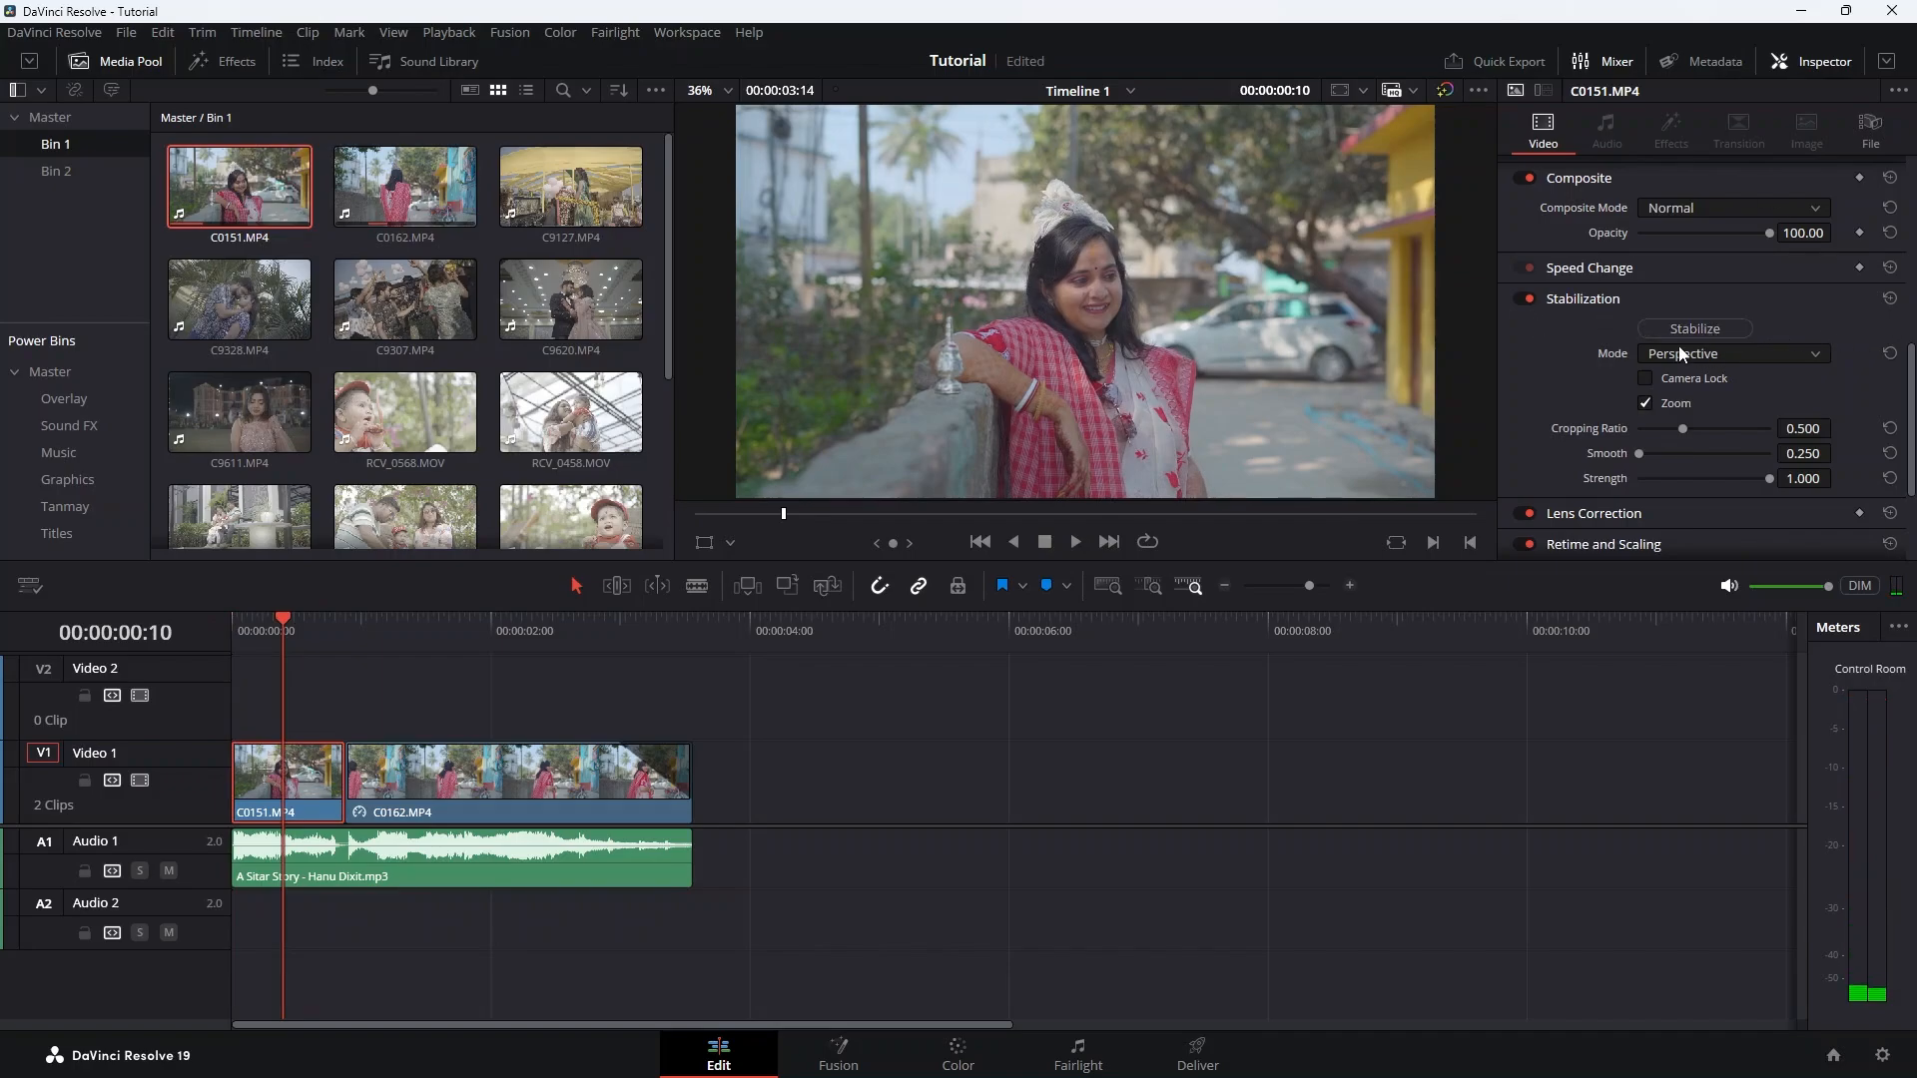
click(1710, 328)
drag(284, 624, 232, 627)
Step: Switch stabilization off for C0151.MP4 and return the playhead to the timeline start
click(1525, 298)
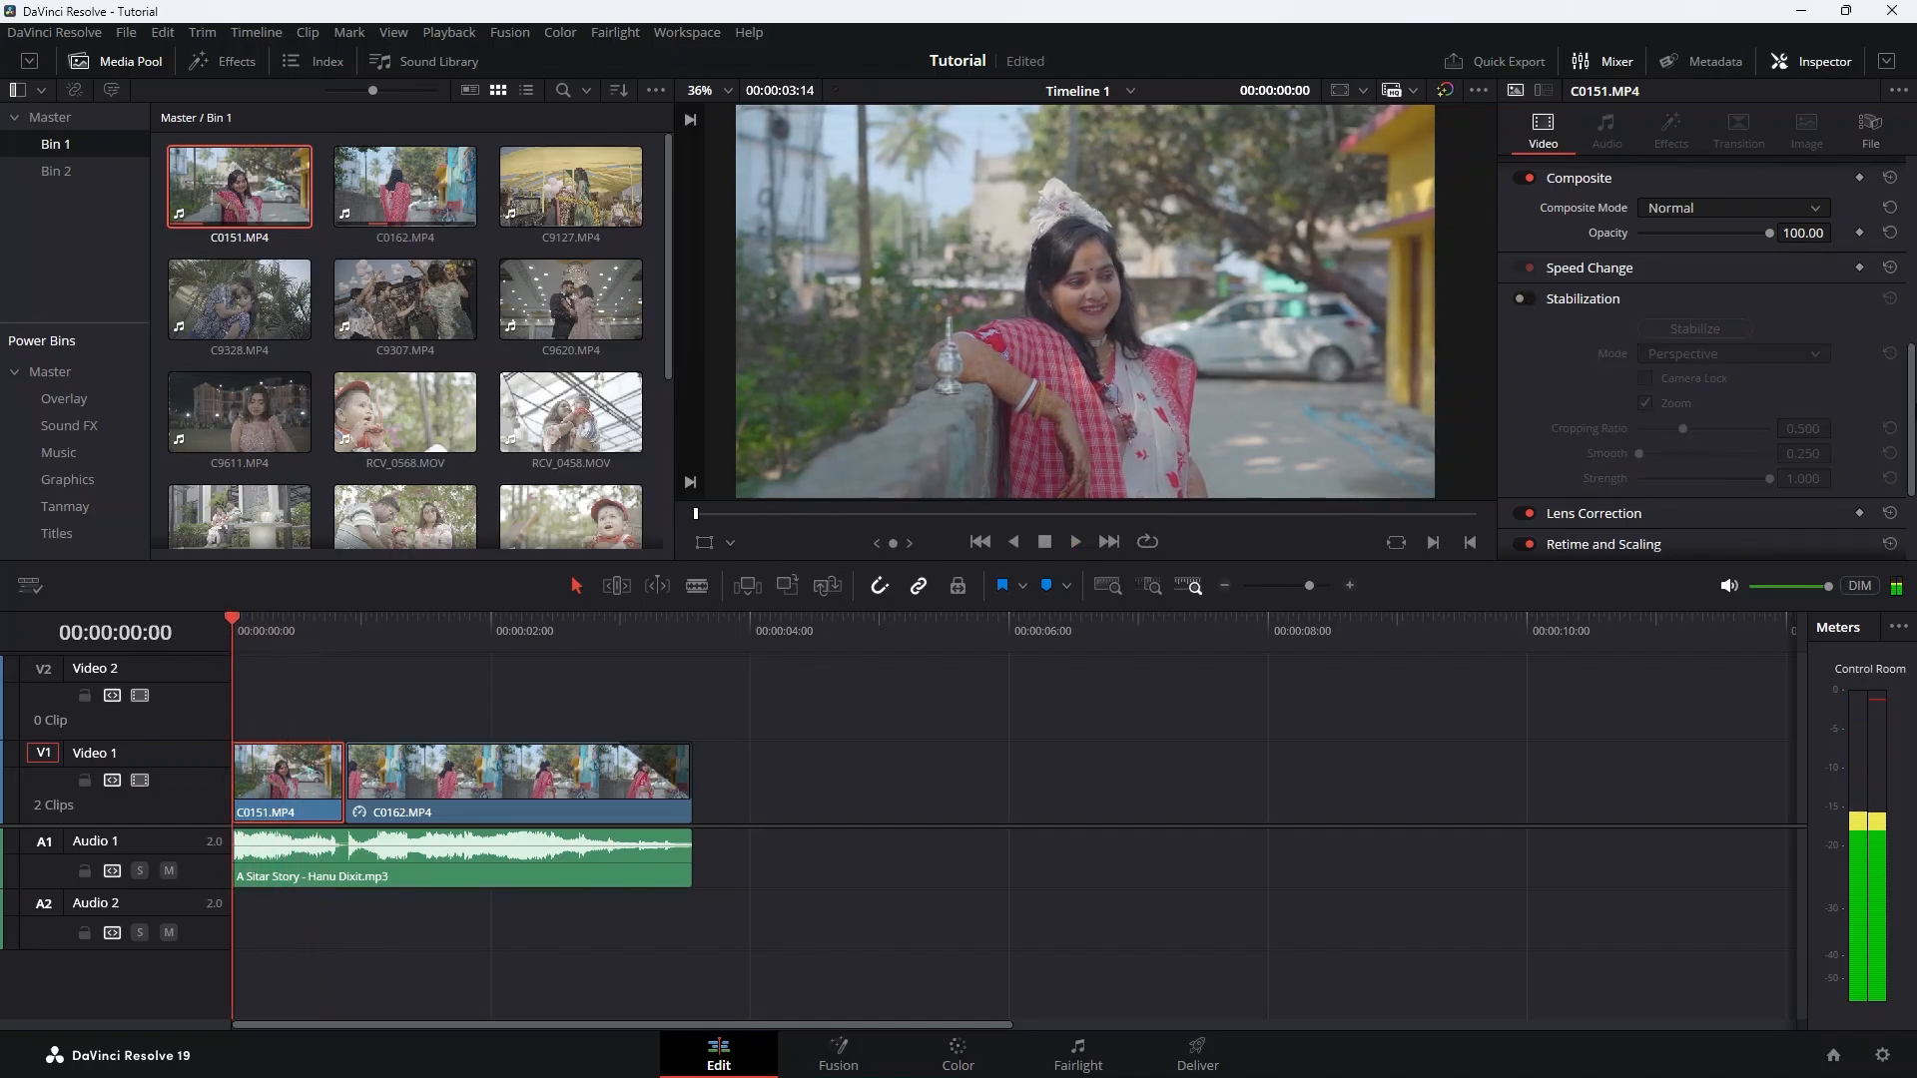
scroll(1697, 449, down, 3)
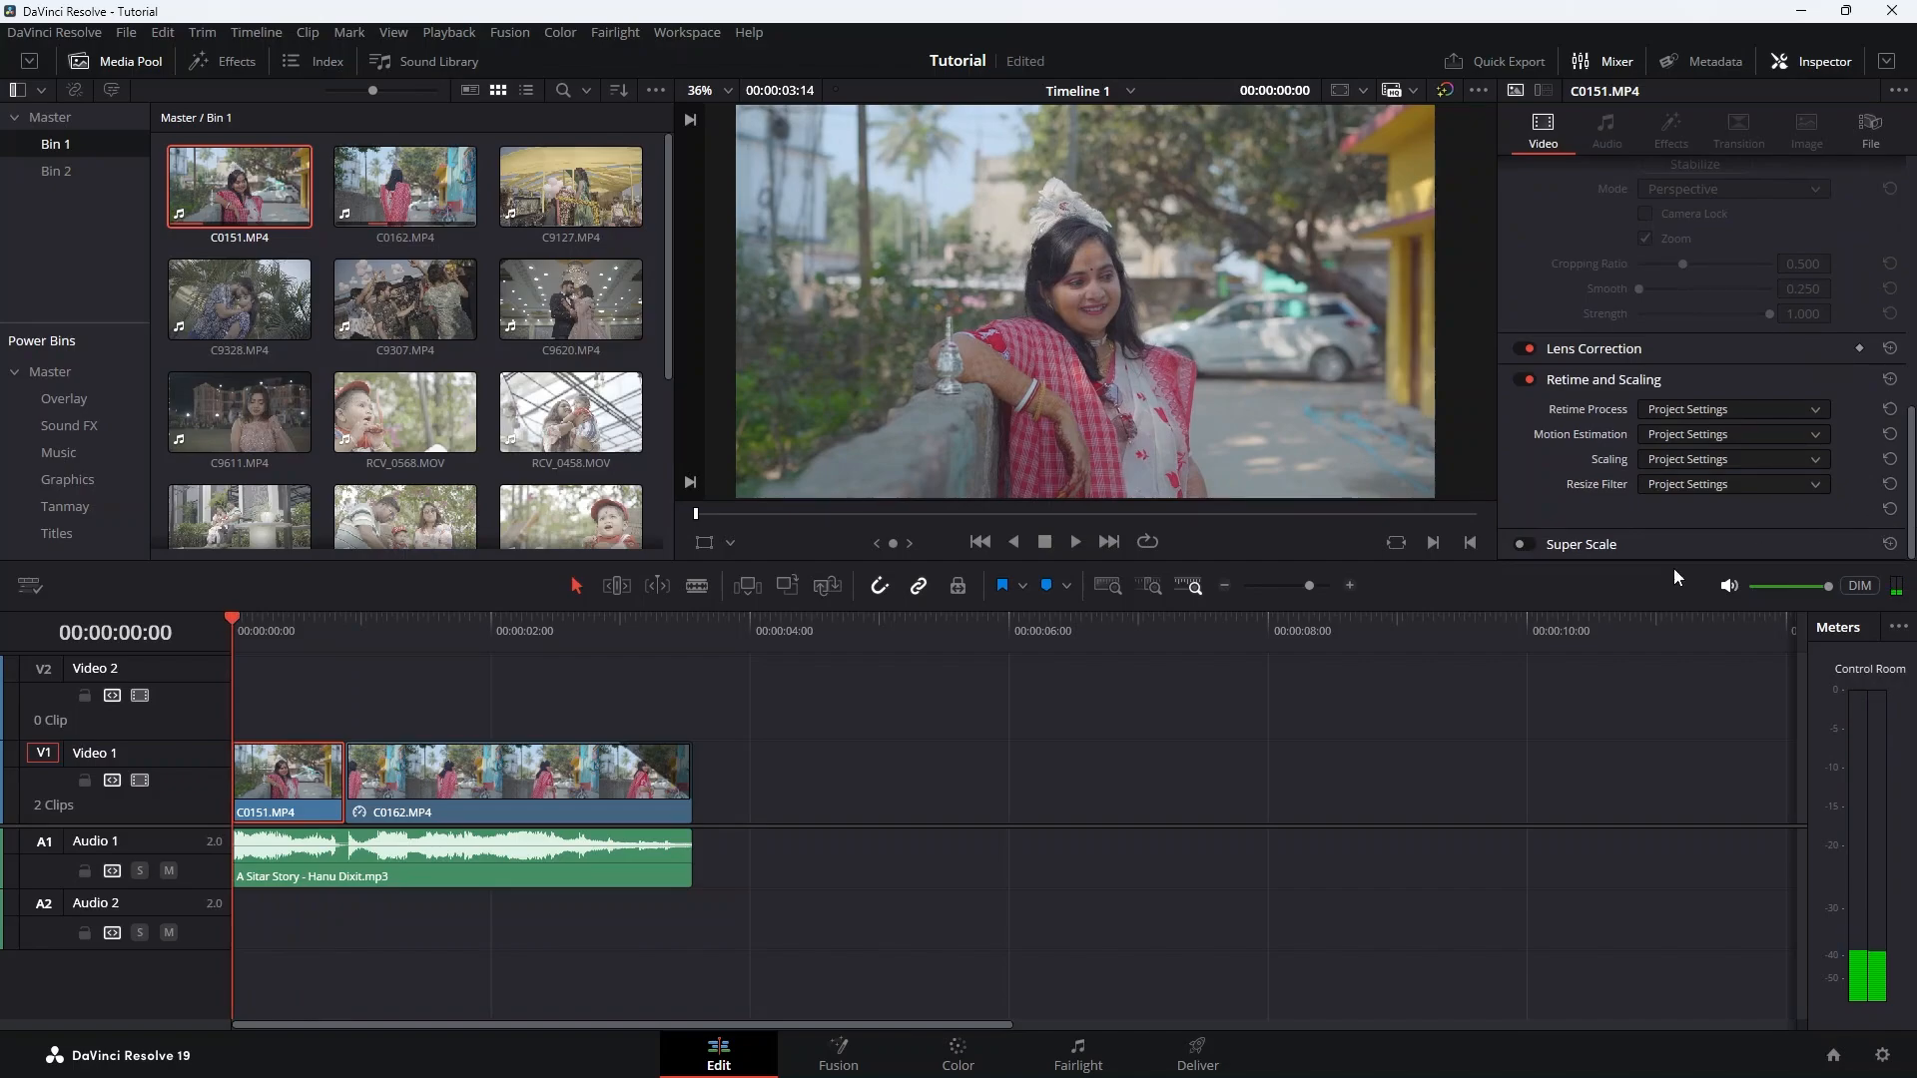
scroll(1842, 414, up, 6)
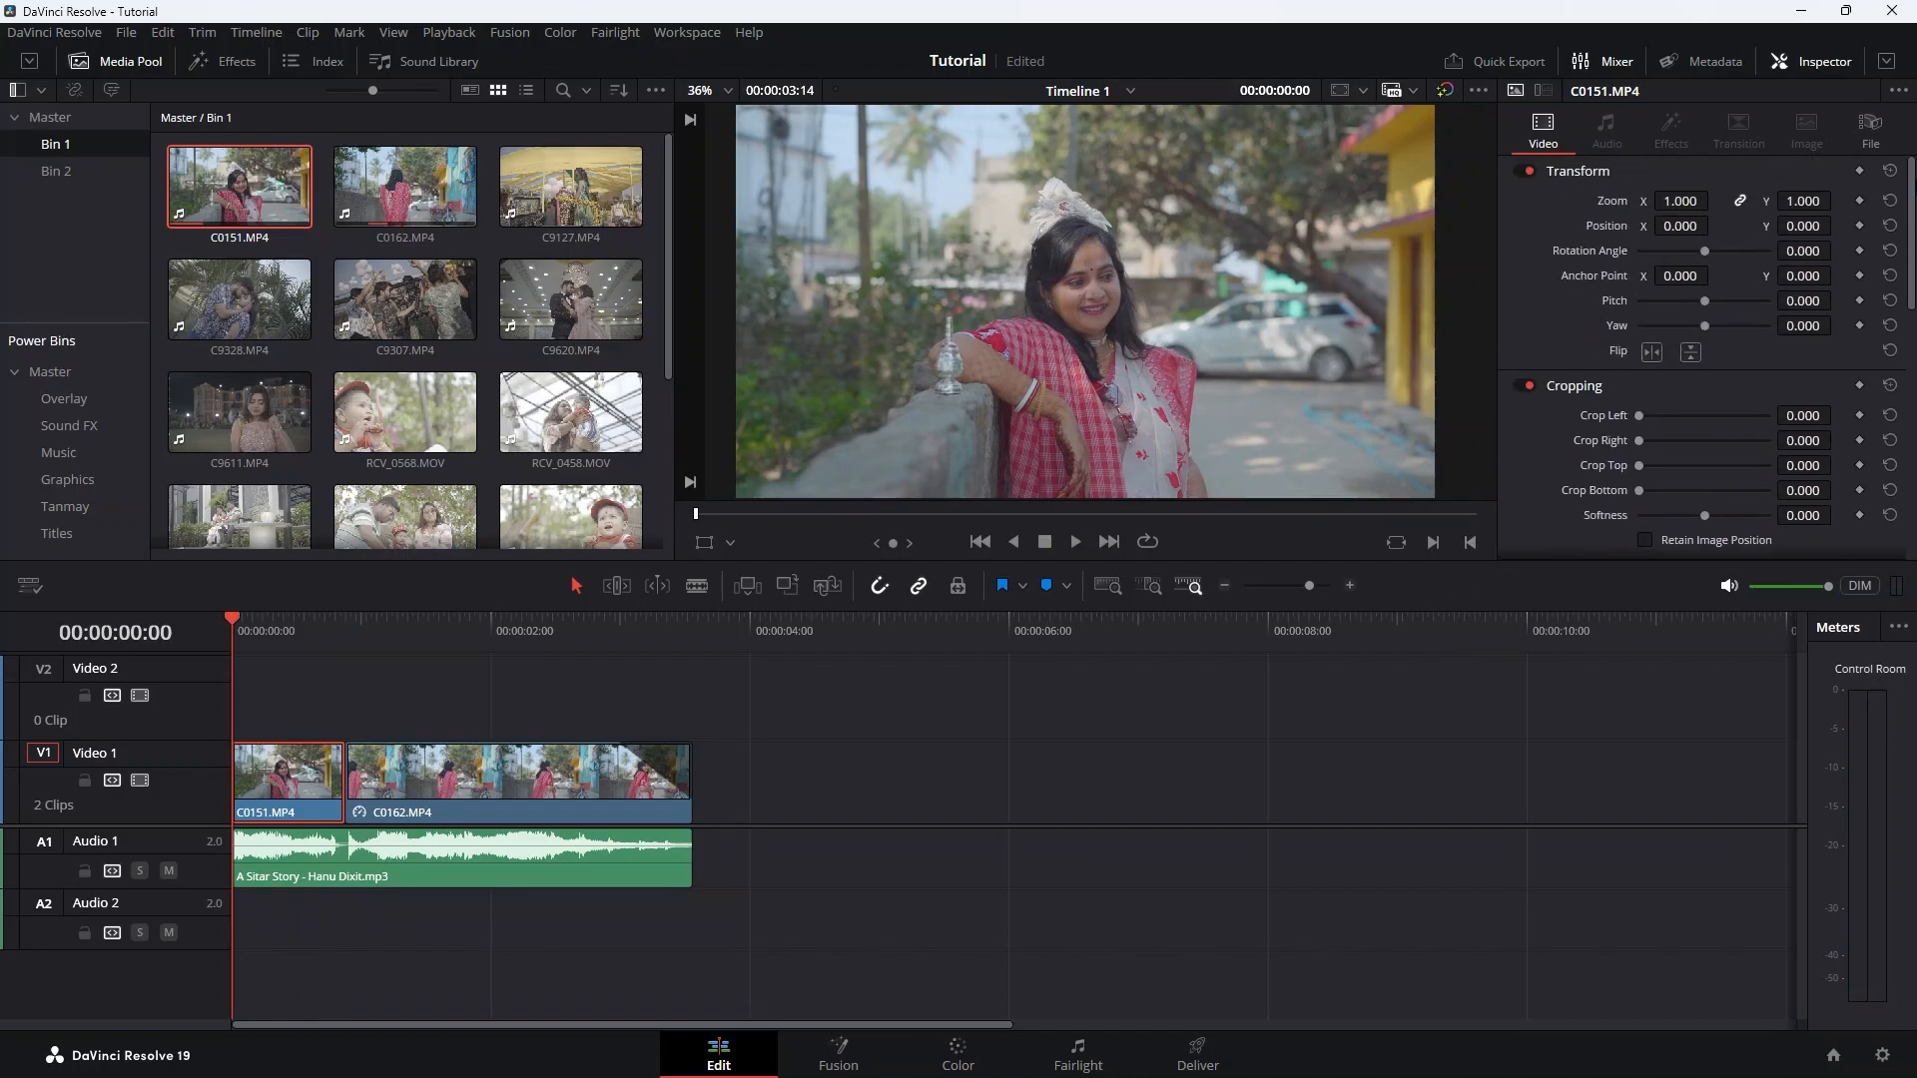
drag(294, 632, 72, 631)
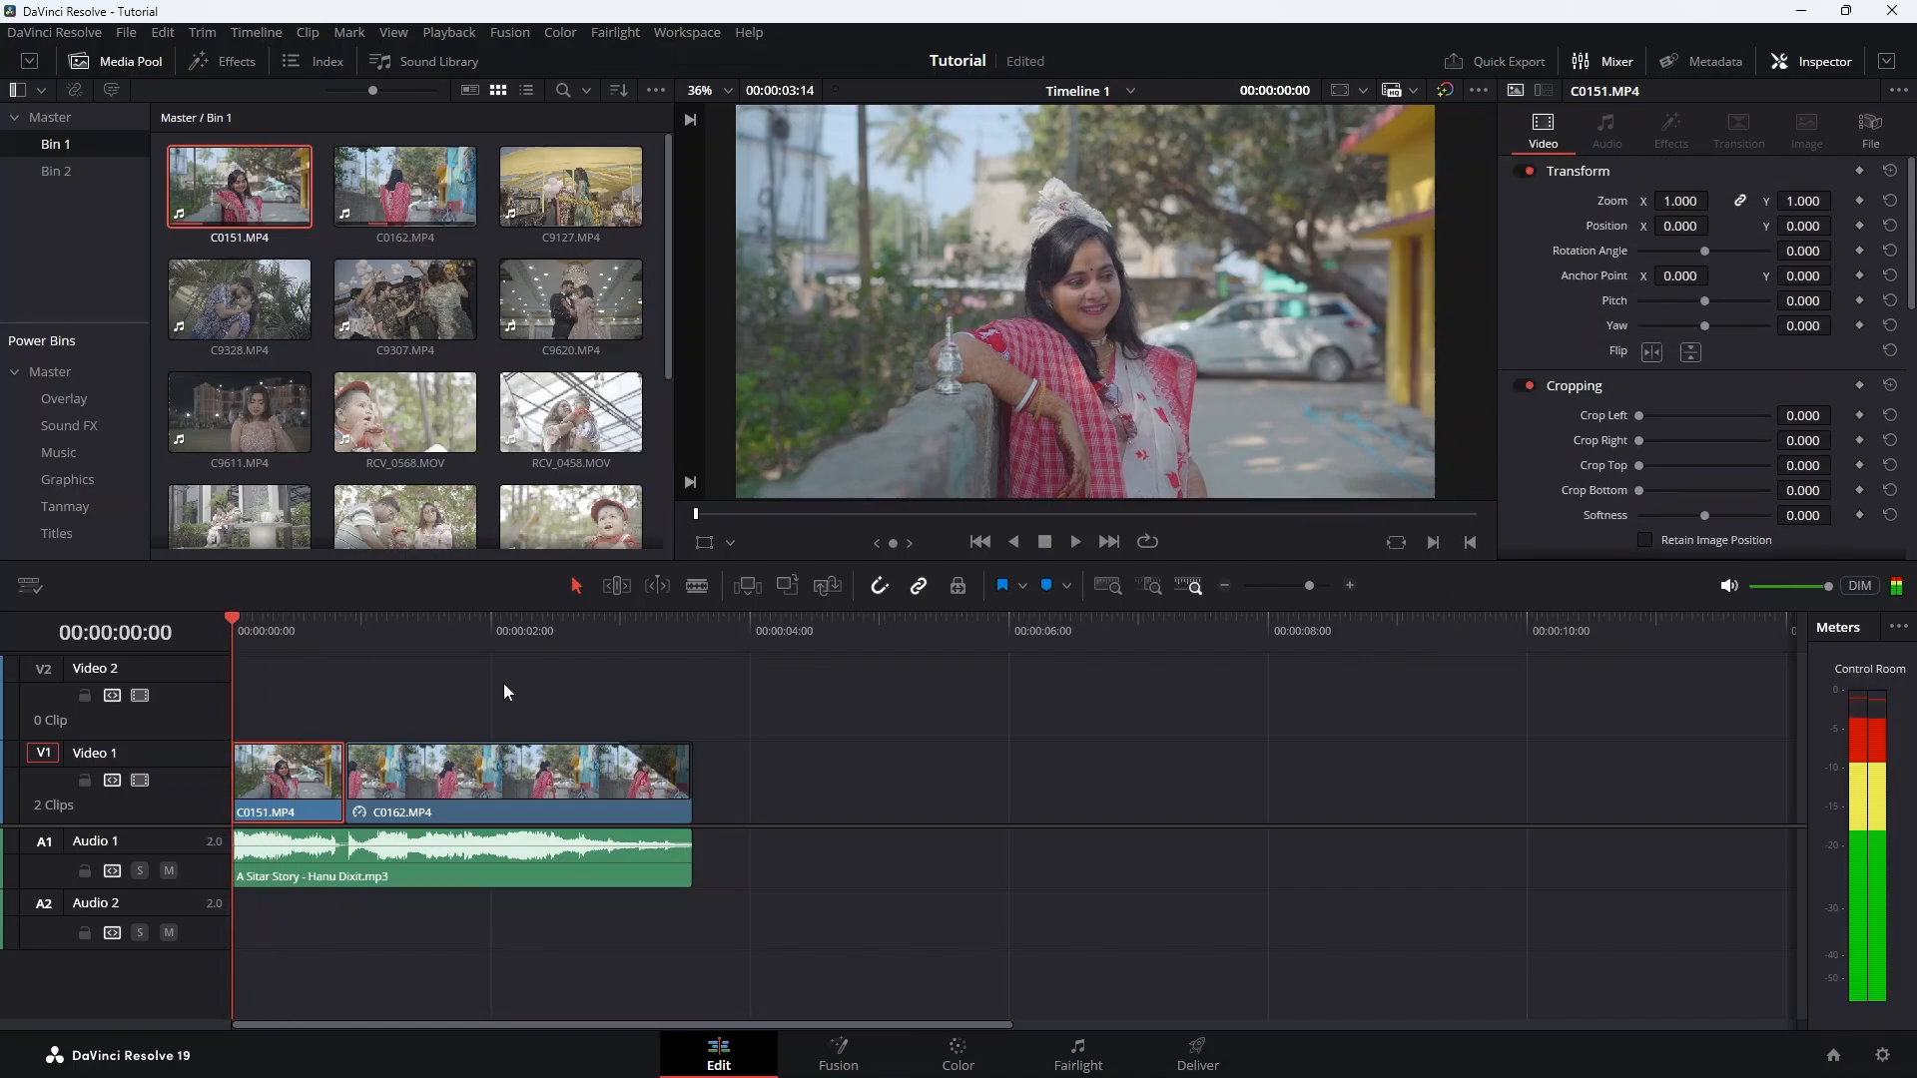
Step: Select C0162.MP4 on Video 1 and play the timeline from the start
click(441, 754)
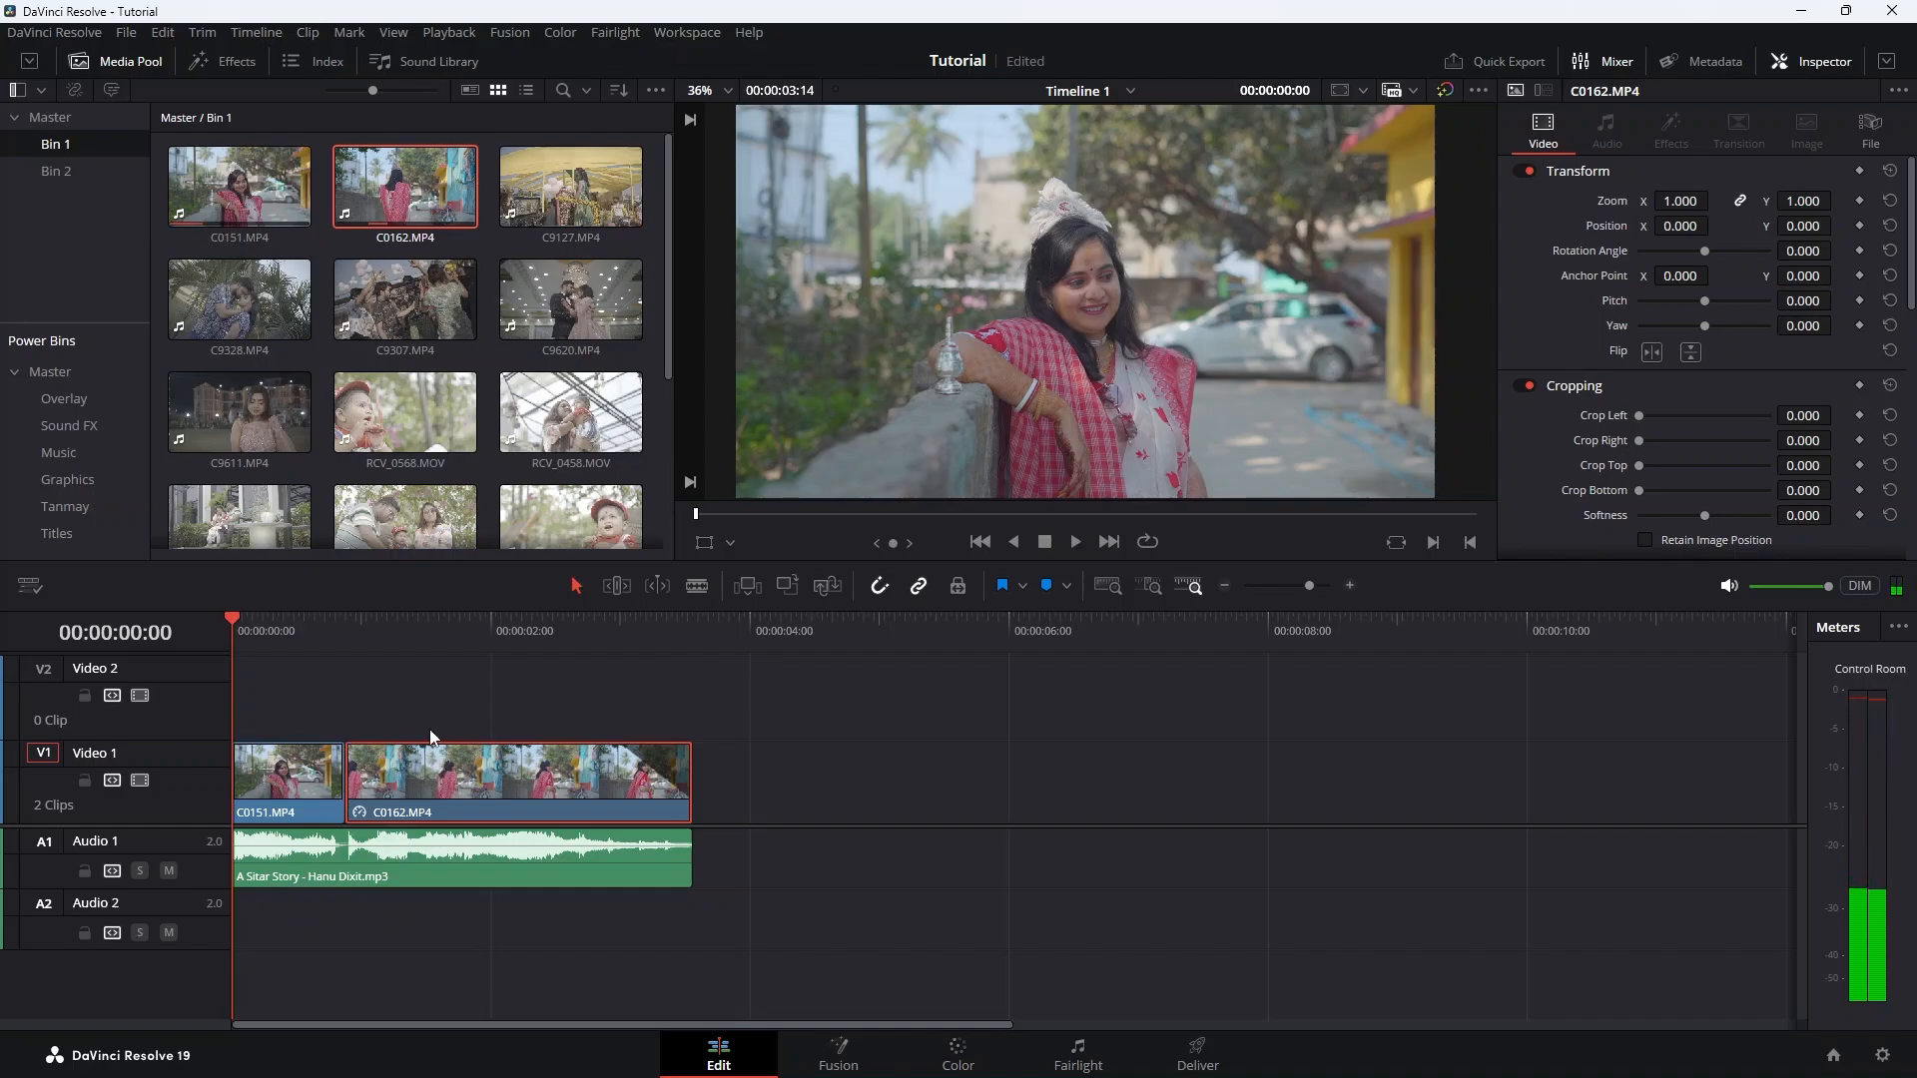
drag(321, 629, 189, 631)
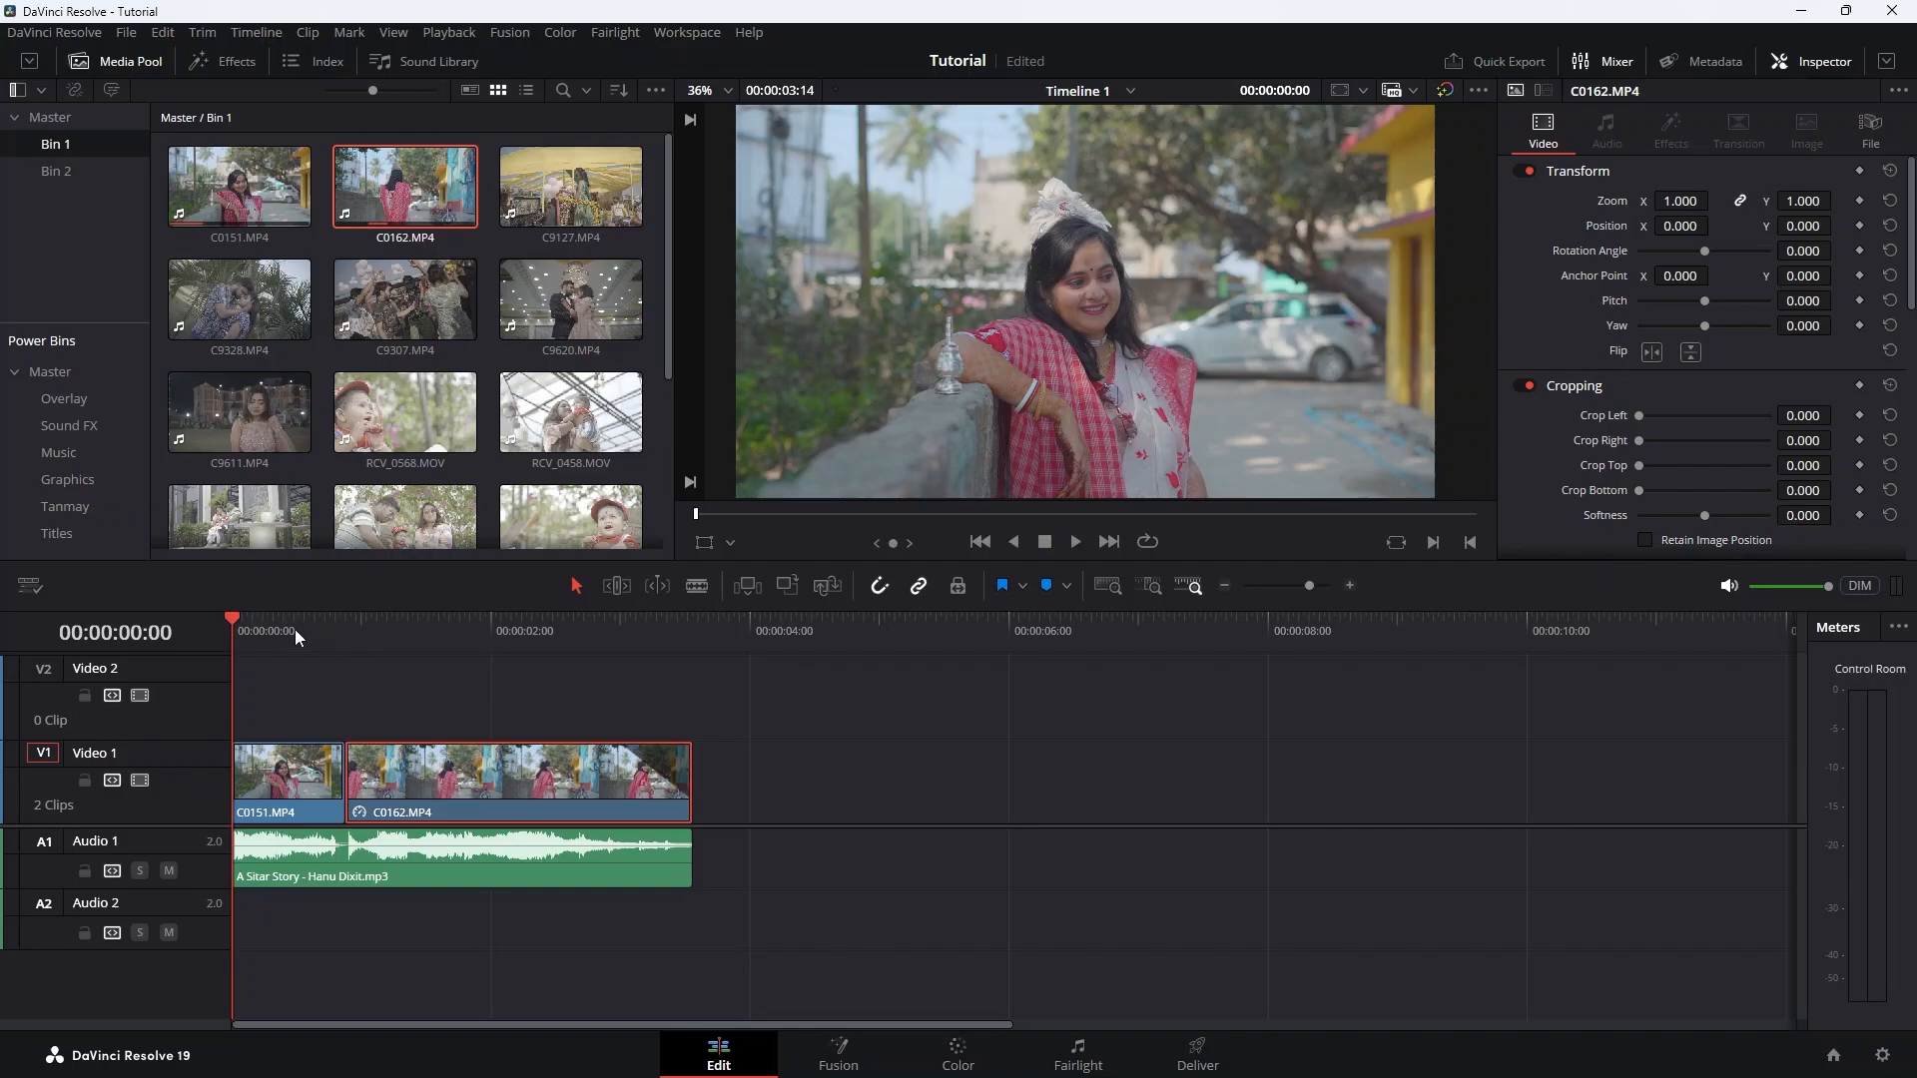
key(space)
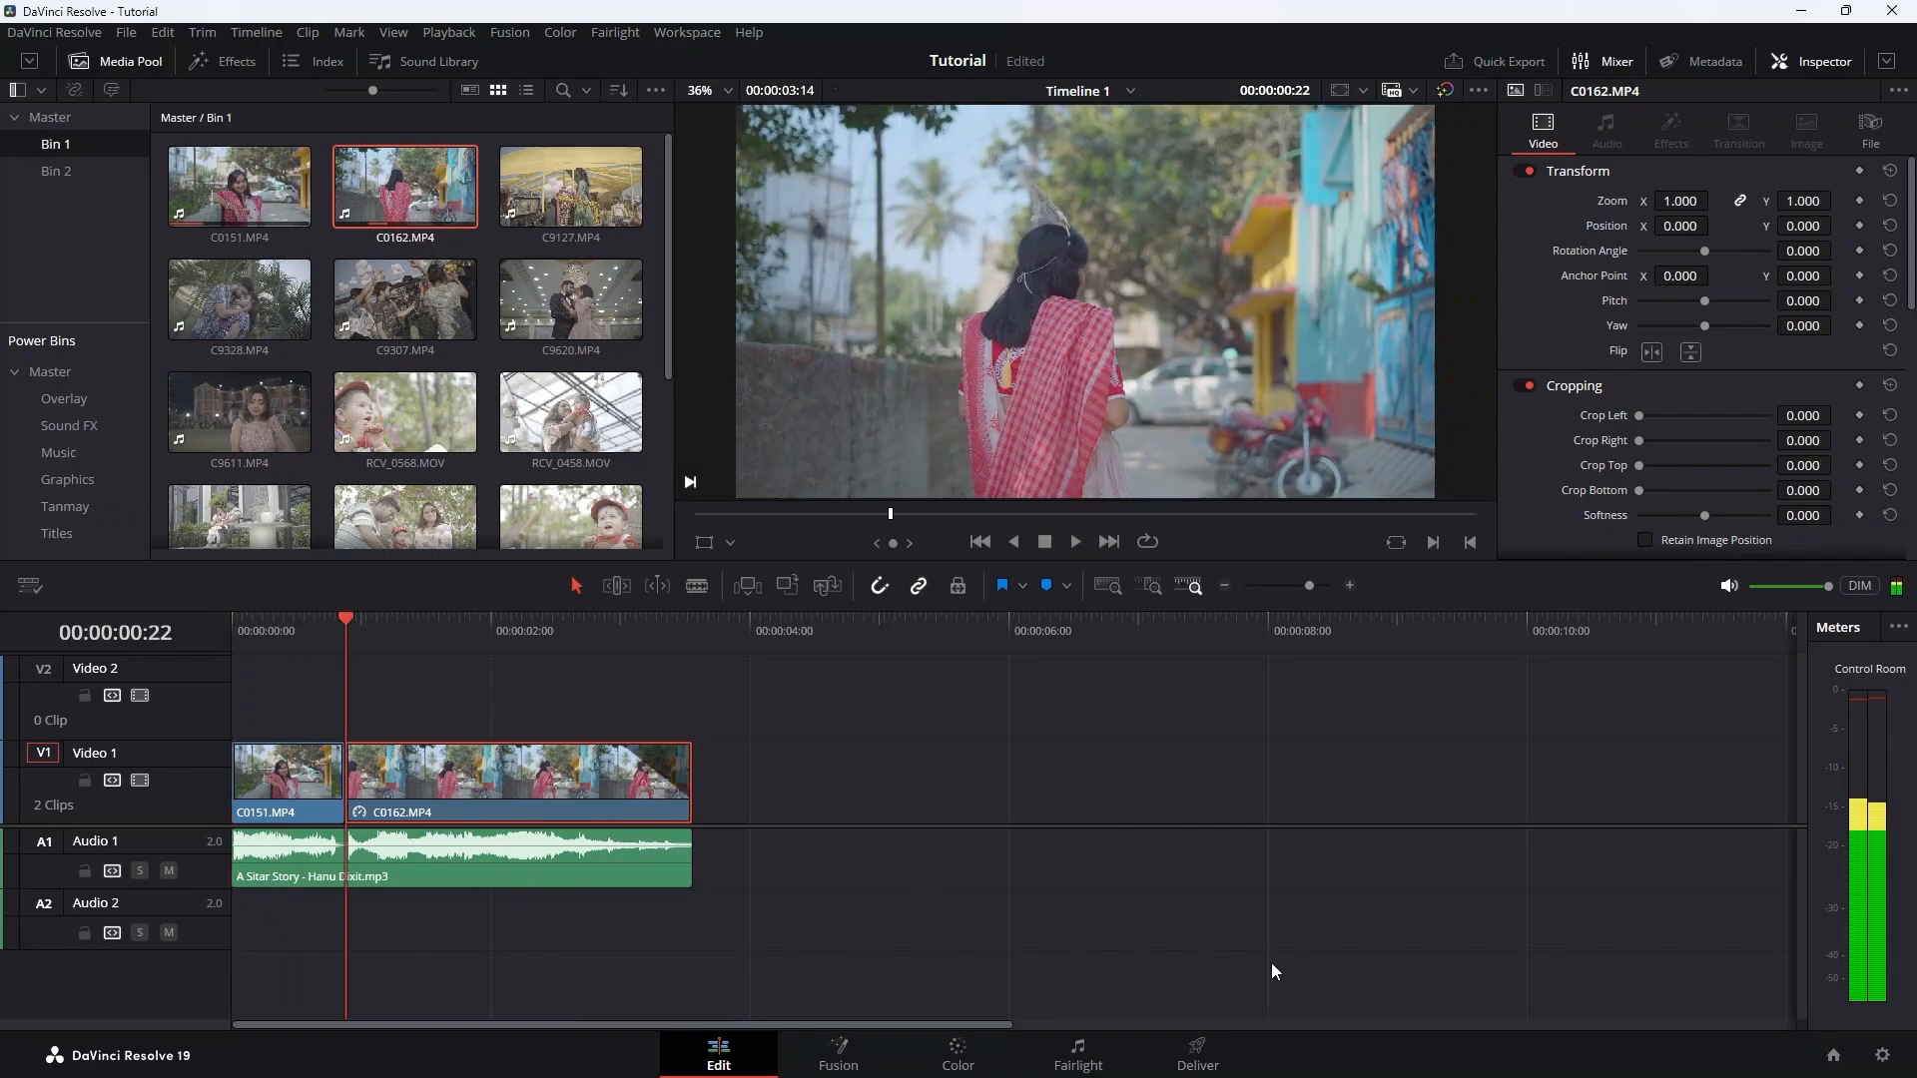